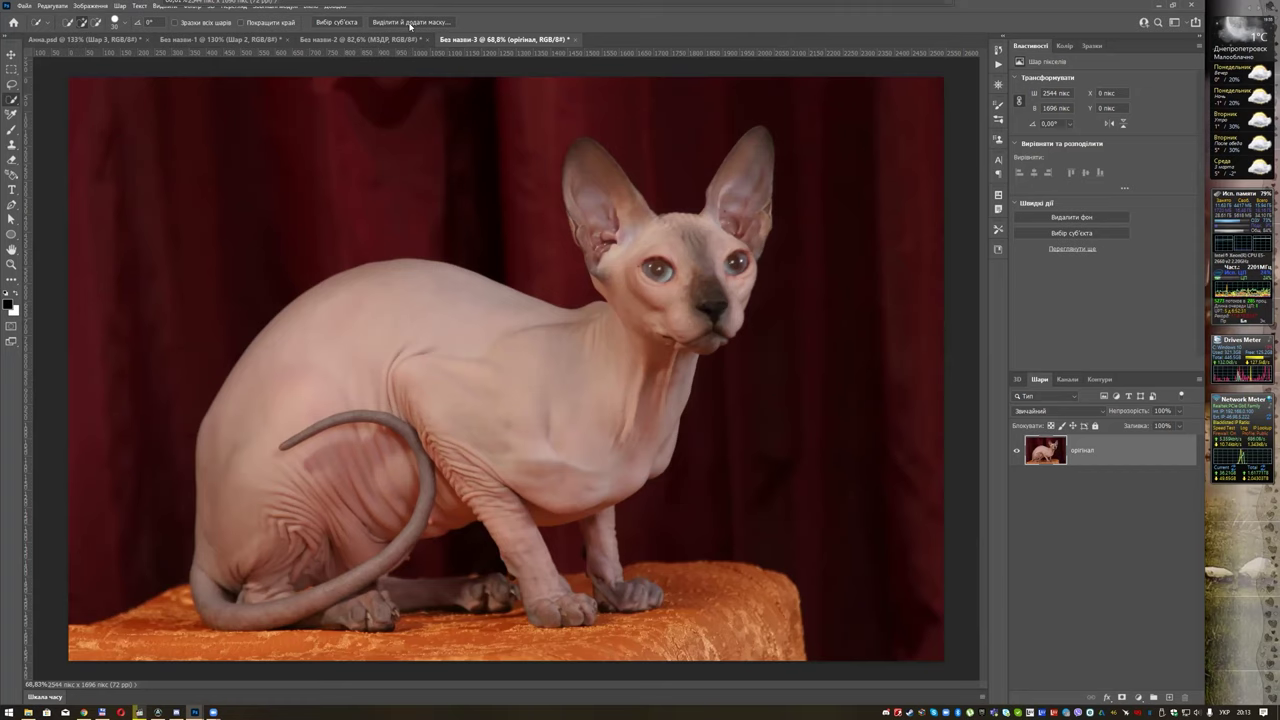
Open Select and Mask and subtract the background gap between the cat's legs and under its belly from the selection.
click(409, 22)
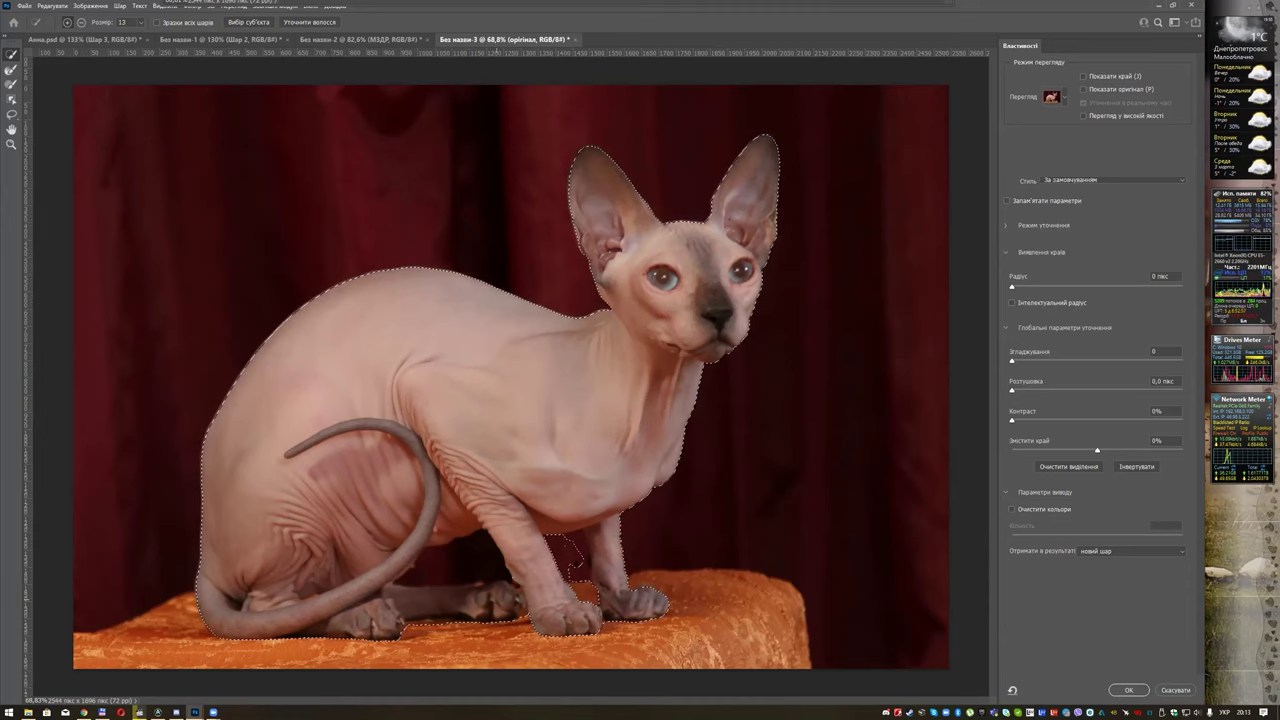
click(83, 25)
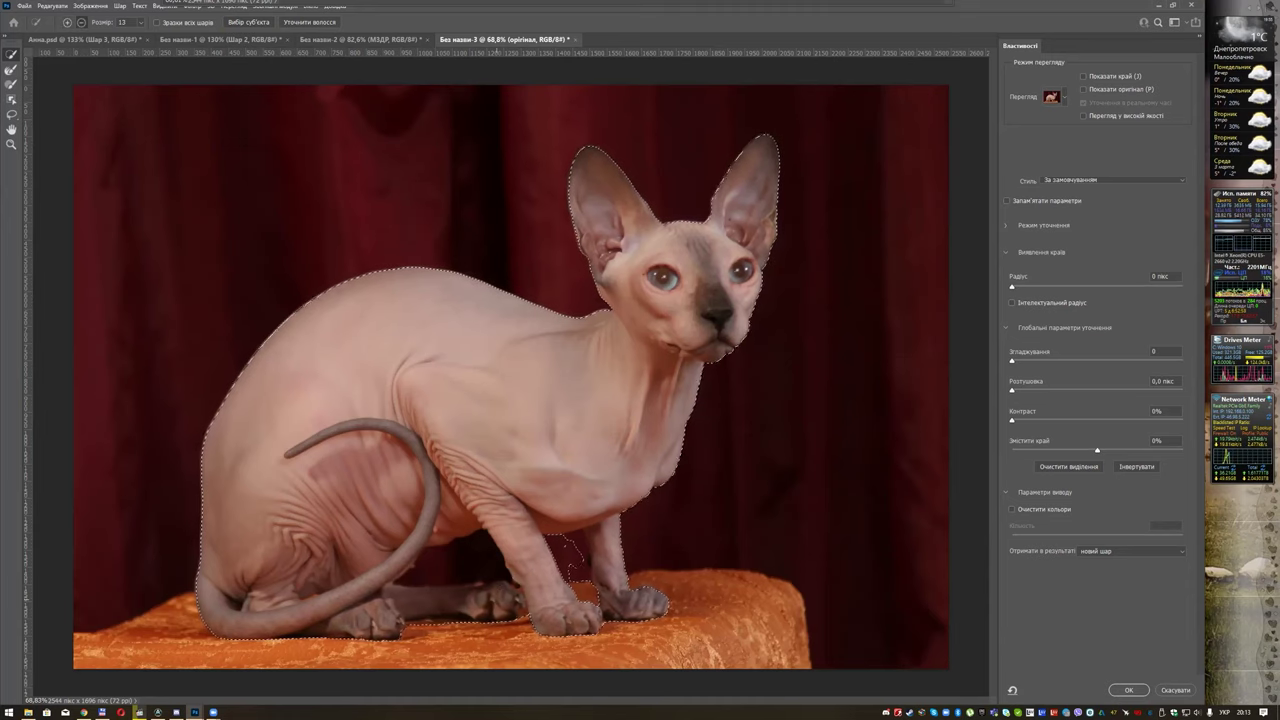
drag(484, 556, 447, 560)
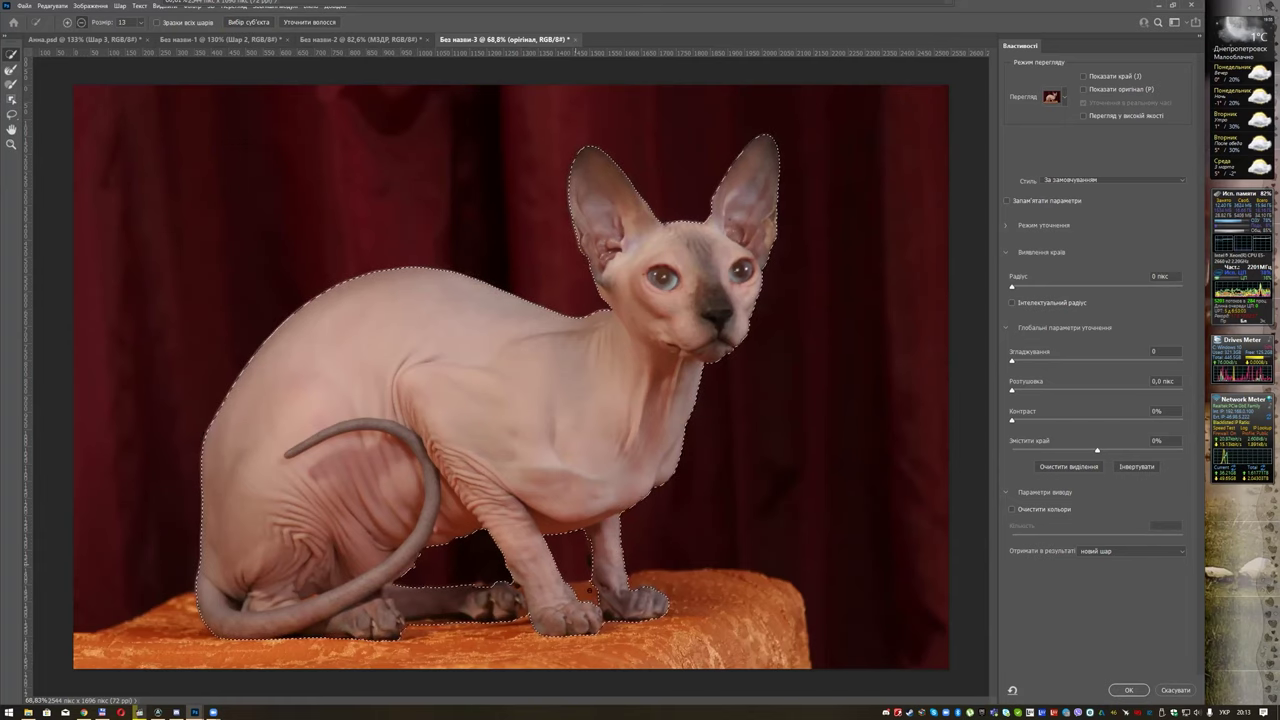
scroll(600, 628, up, 1)
scroll(600, 628, up, 2)
scroll(598, 625, down, 4)
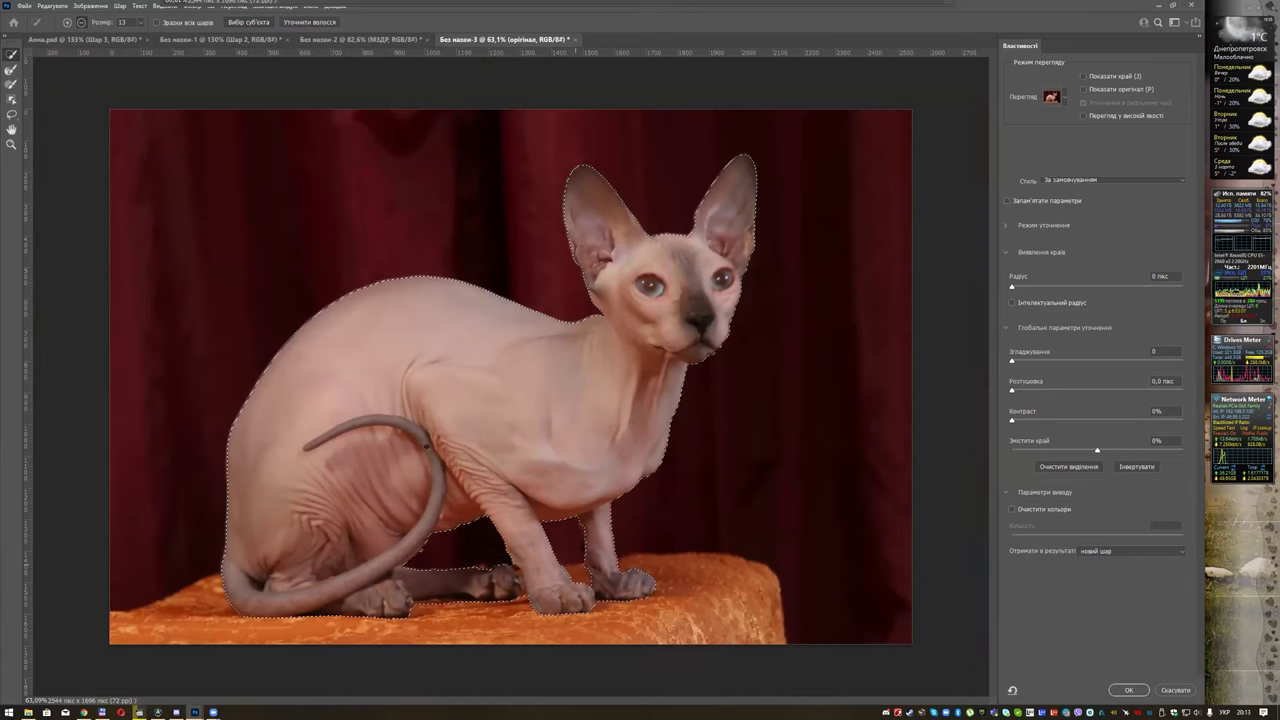
Output the refined cat selection to a new layer (новий шар) and apply it.
click(1008, 495)
click(1008, 495)
click(1125, 551)
click(1125, 577)
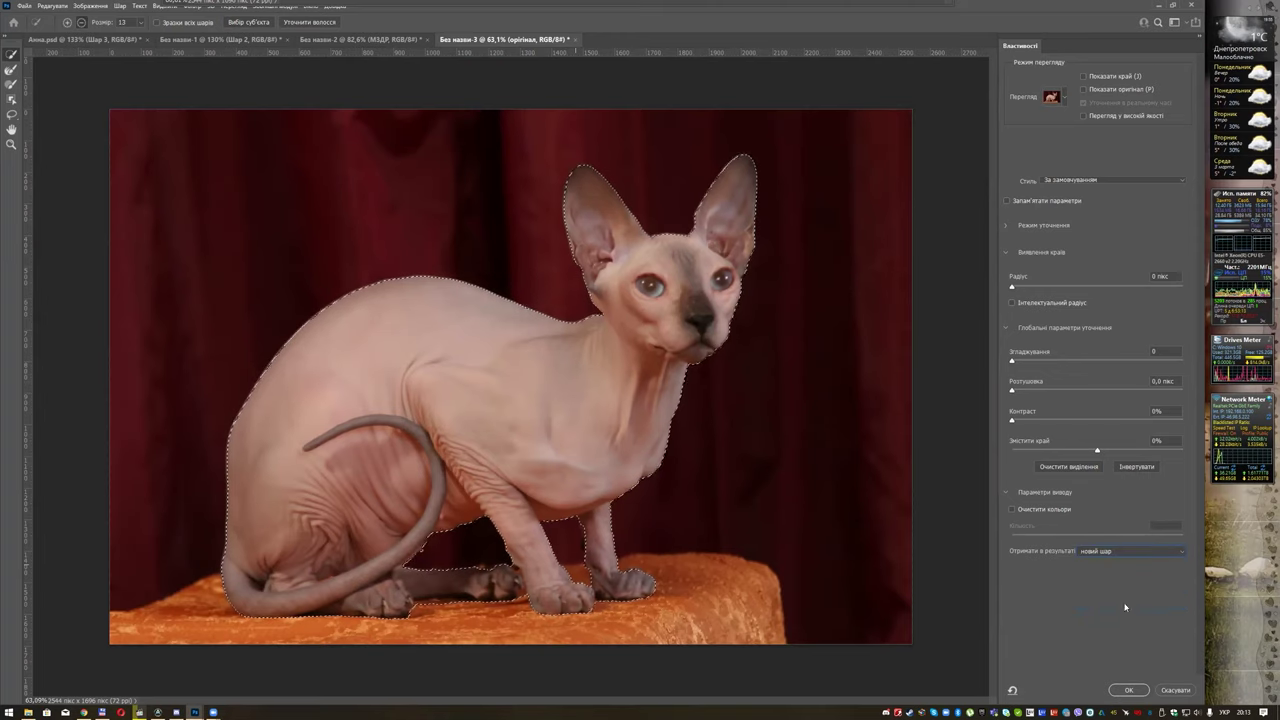
click(1124, 690)
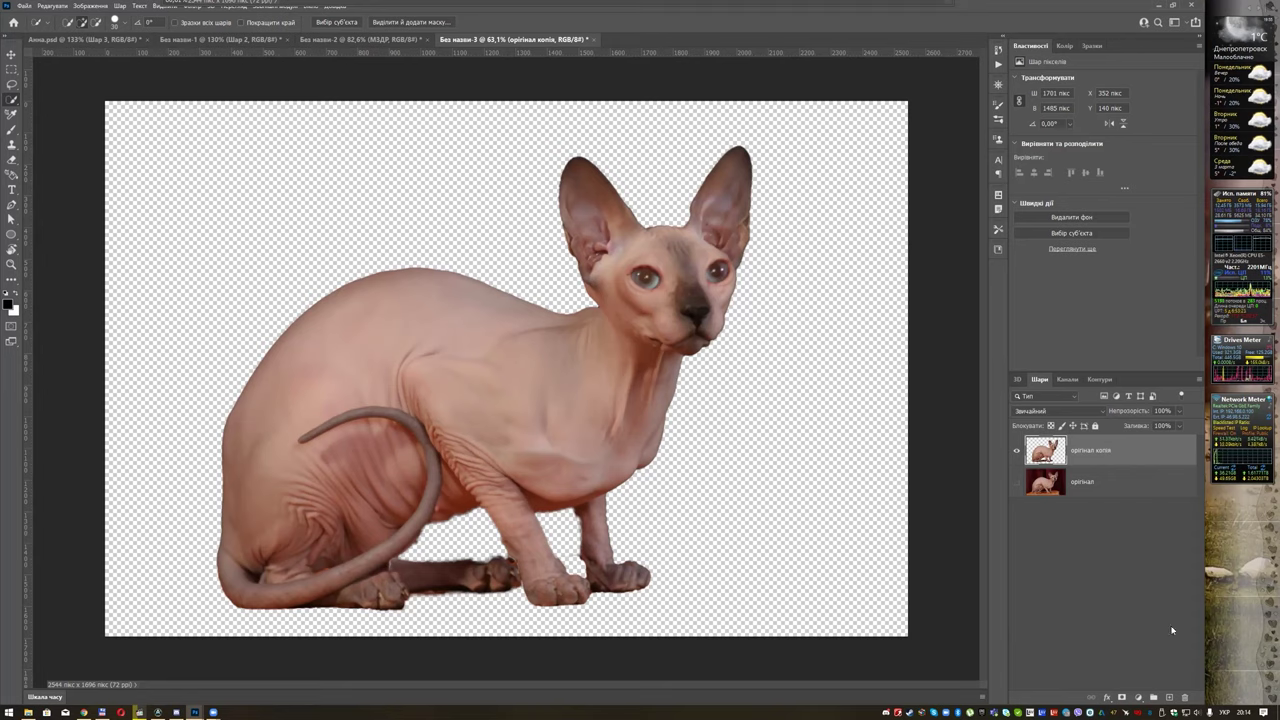
Create a new layer named "фон" and place it beneath the cat cutout layer.
click(1169, 697)
double_click(1080, 450)
text(фон)
key(Return)
drag(1087, 500, 1086, 500)
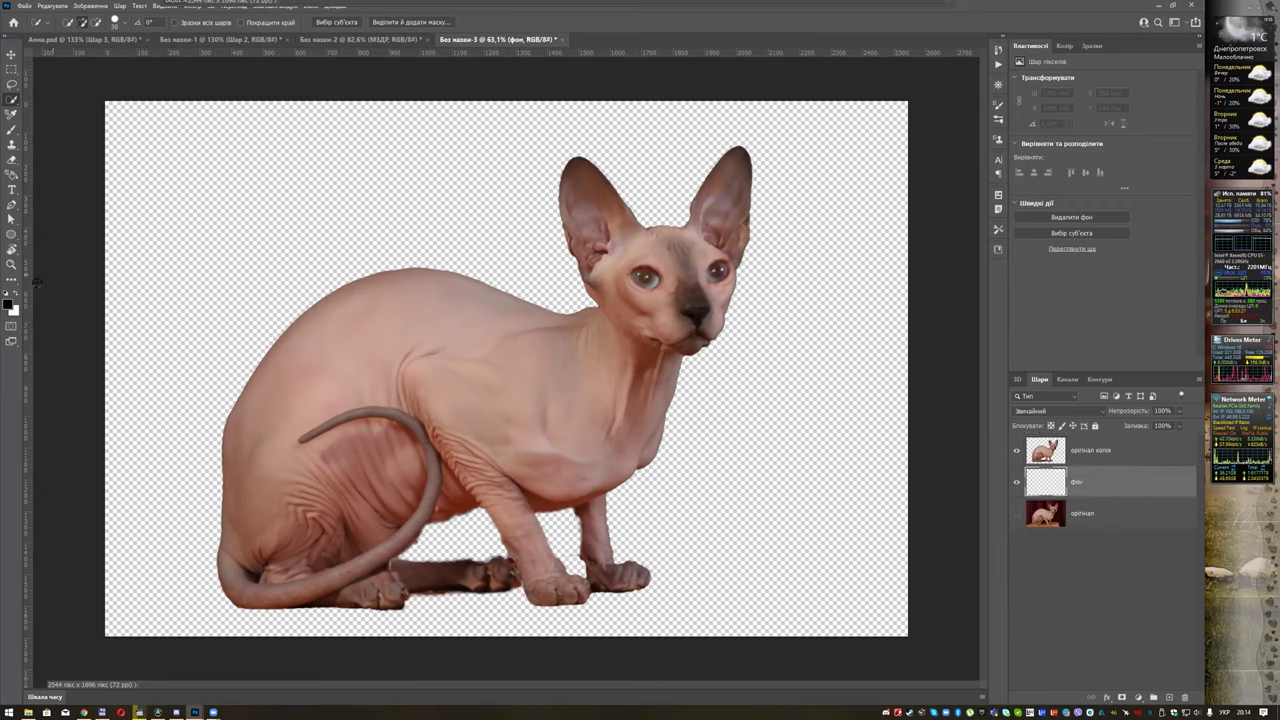
Fill the фон layer with a reversed black-to-white radial gradient, white behind the cat and black toward the edges.
click(11, 281)
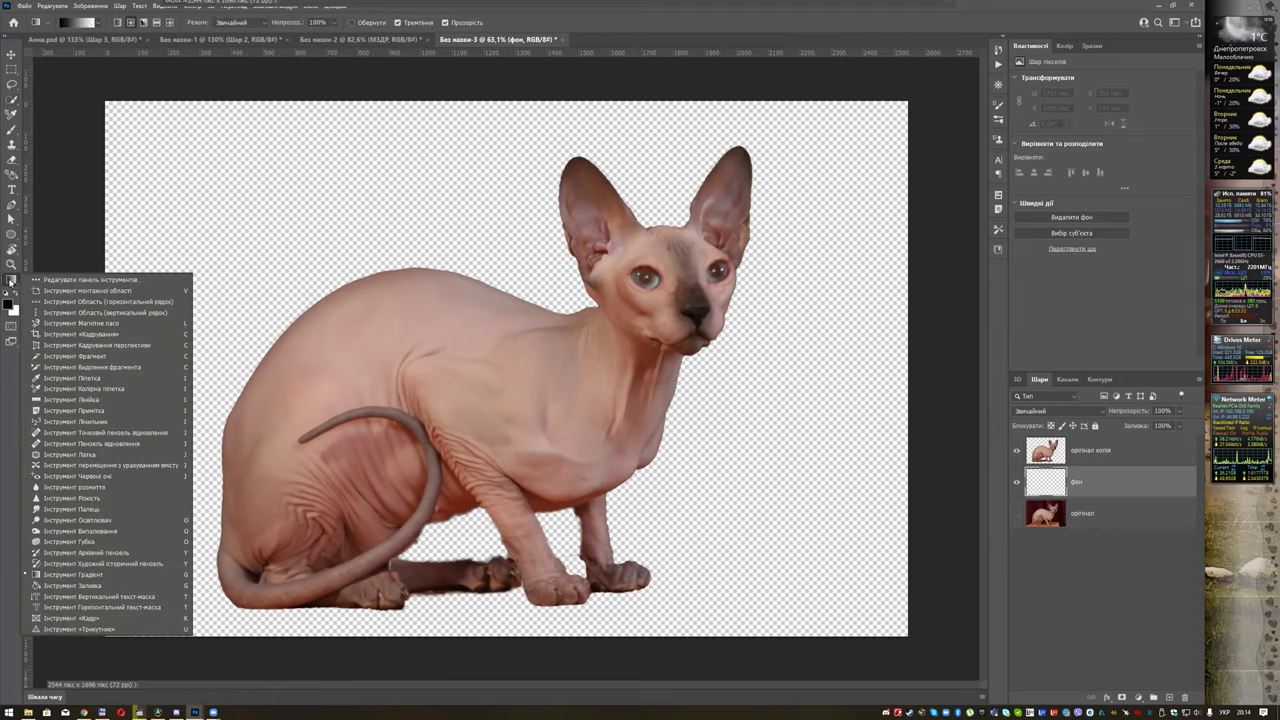
click(11, 281)
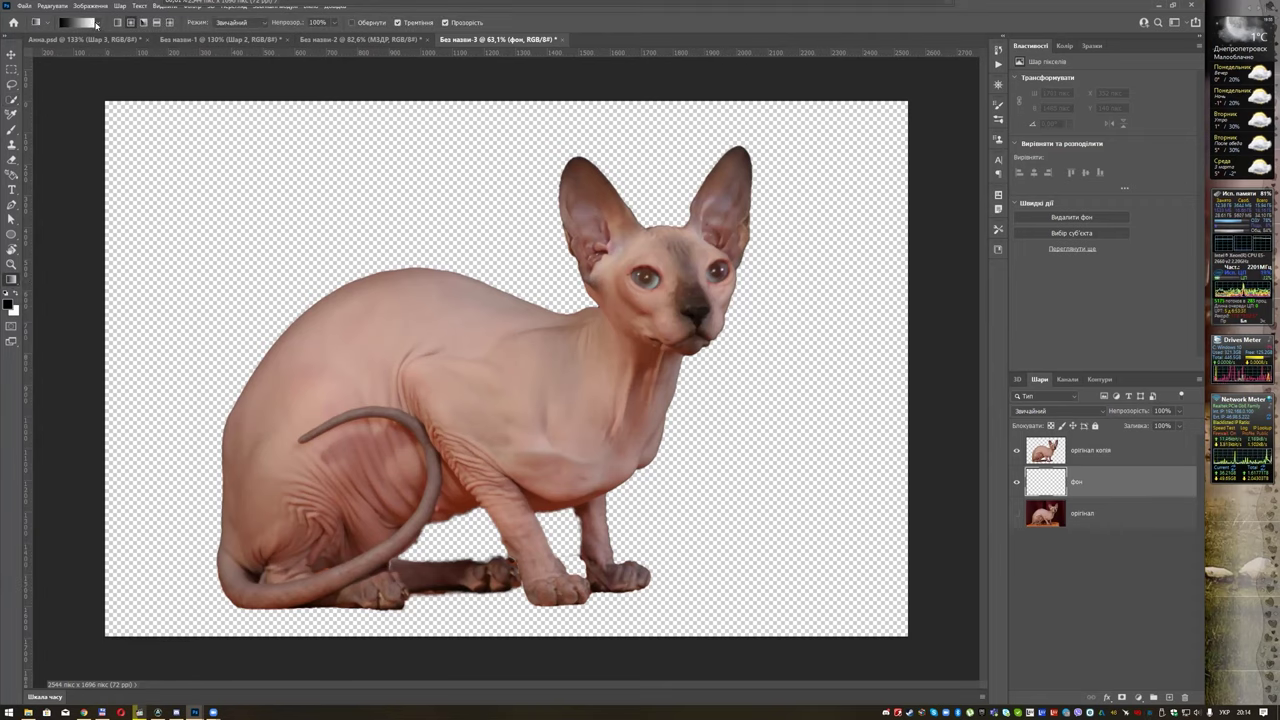
click(351, 23)
drag(503, 359, 933, 158)
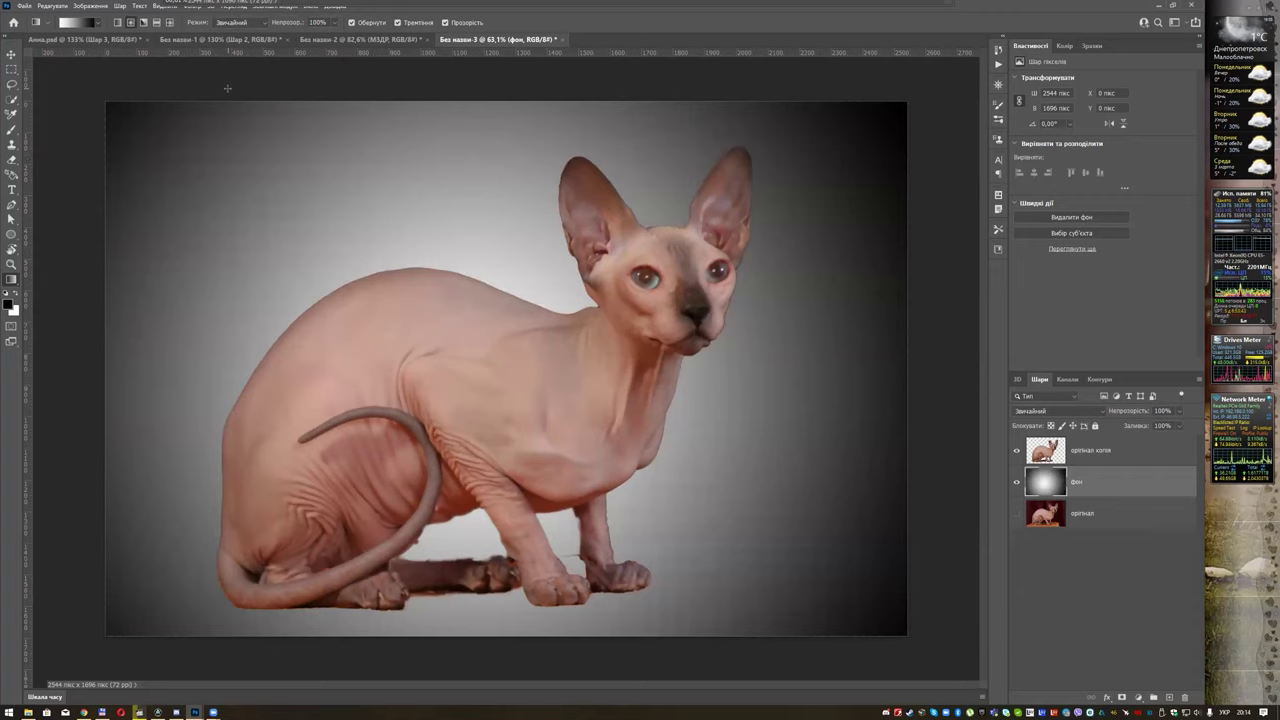
click(351, 22)
drag(455, 348, 900, 177)
click(351, 22)
drag(446, 364, 897, 177)
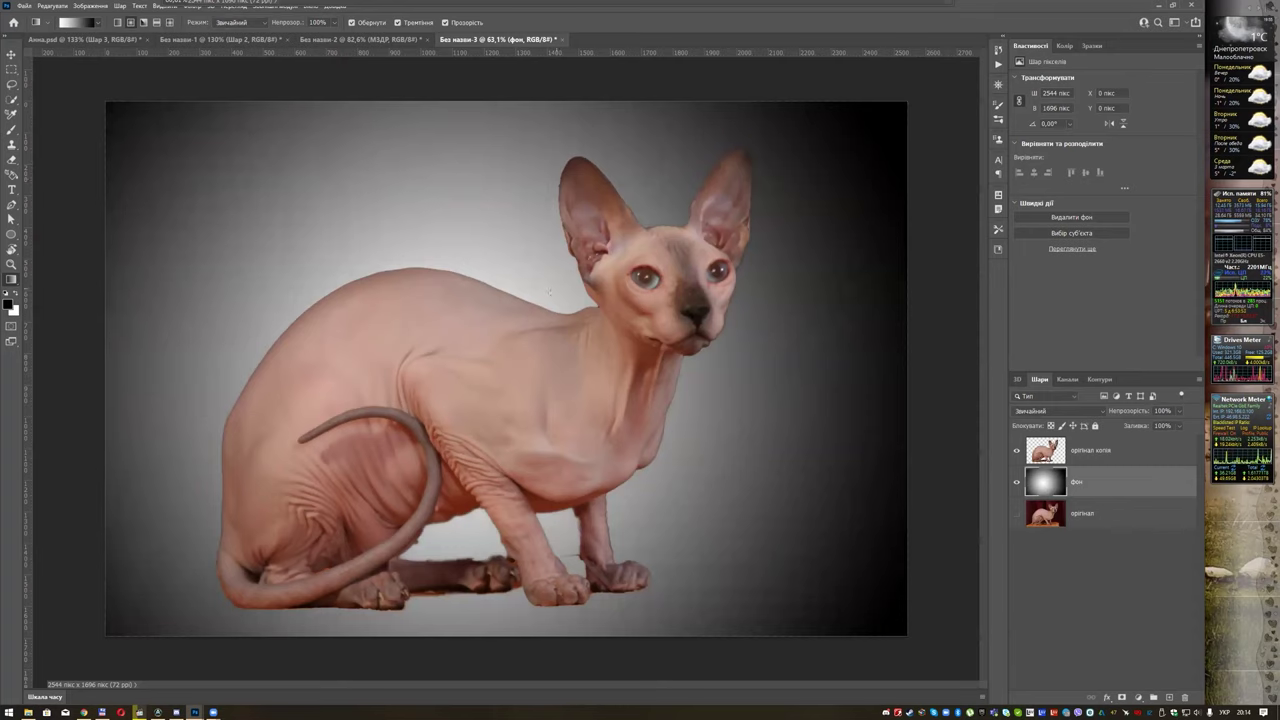
drag(690, 291, 971, 251)
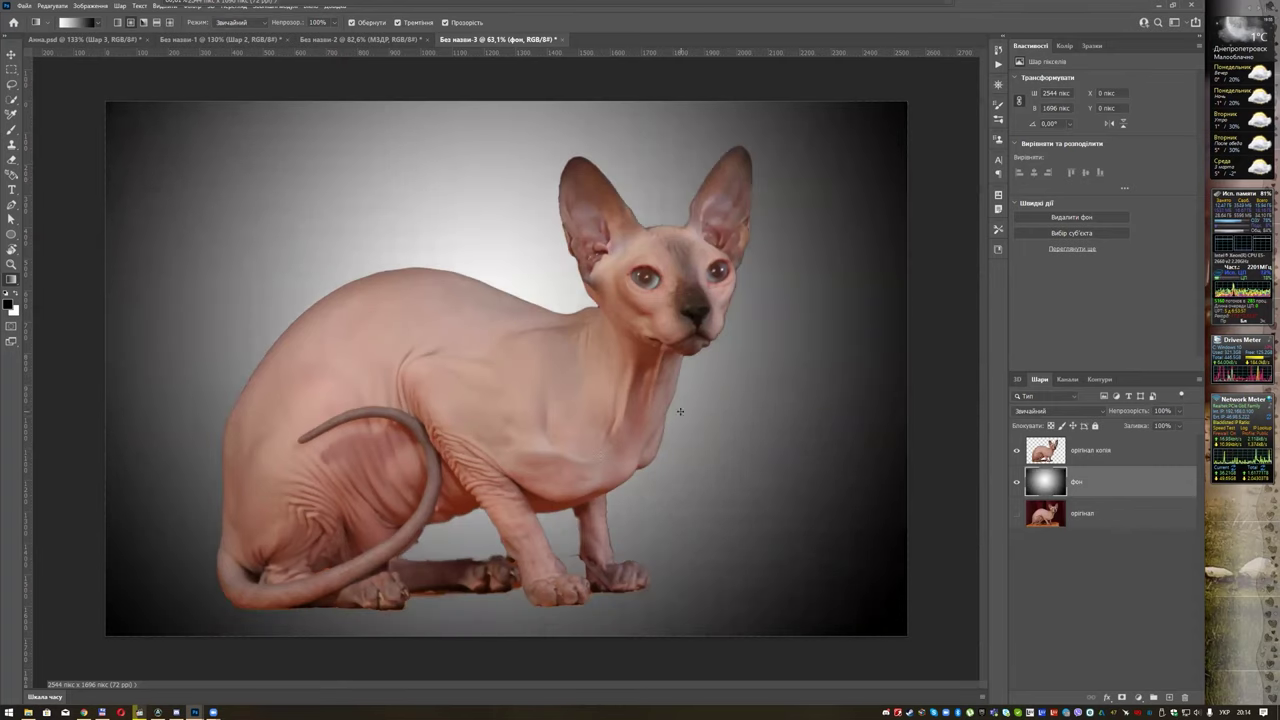
Add a new layer above the cat cutout and name it "лінії".
click(1082, 452)
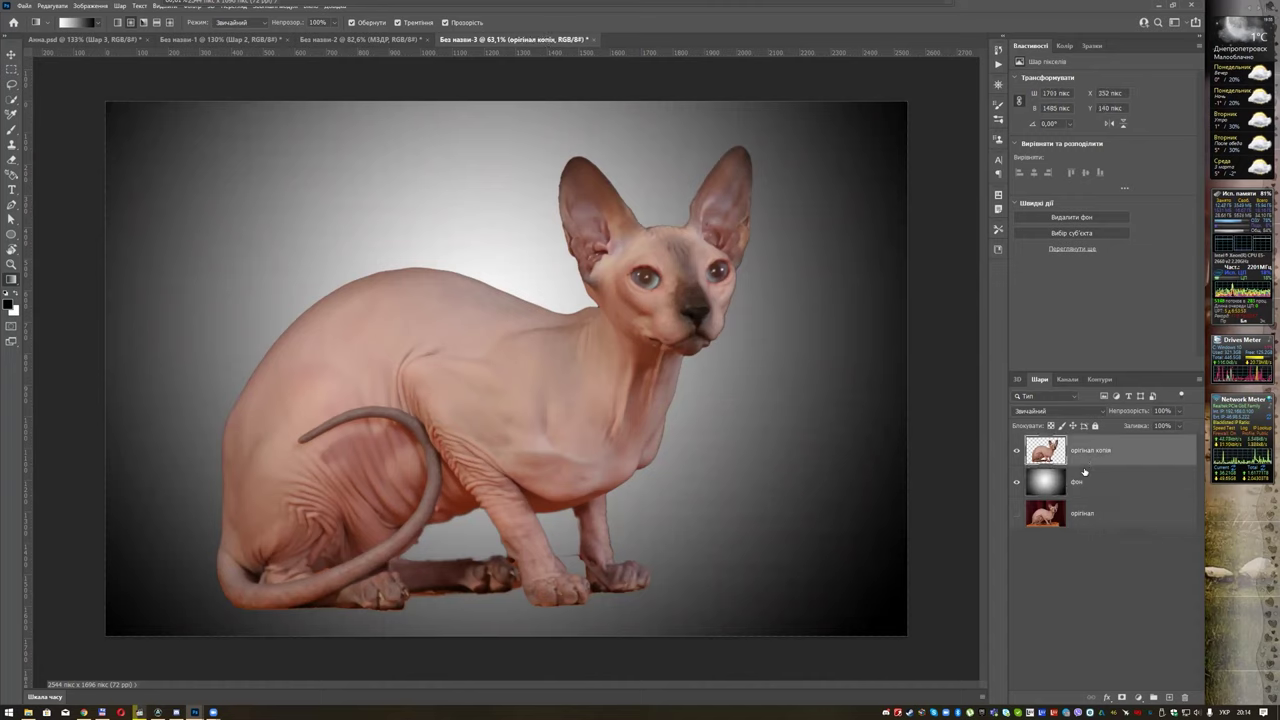
click(1169, 697)
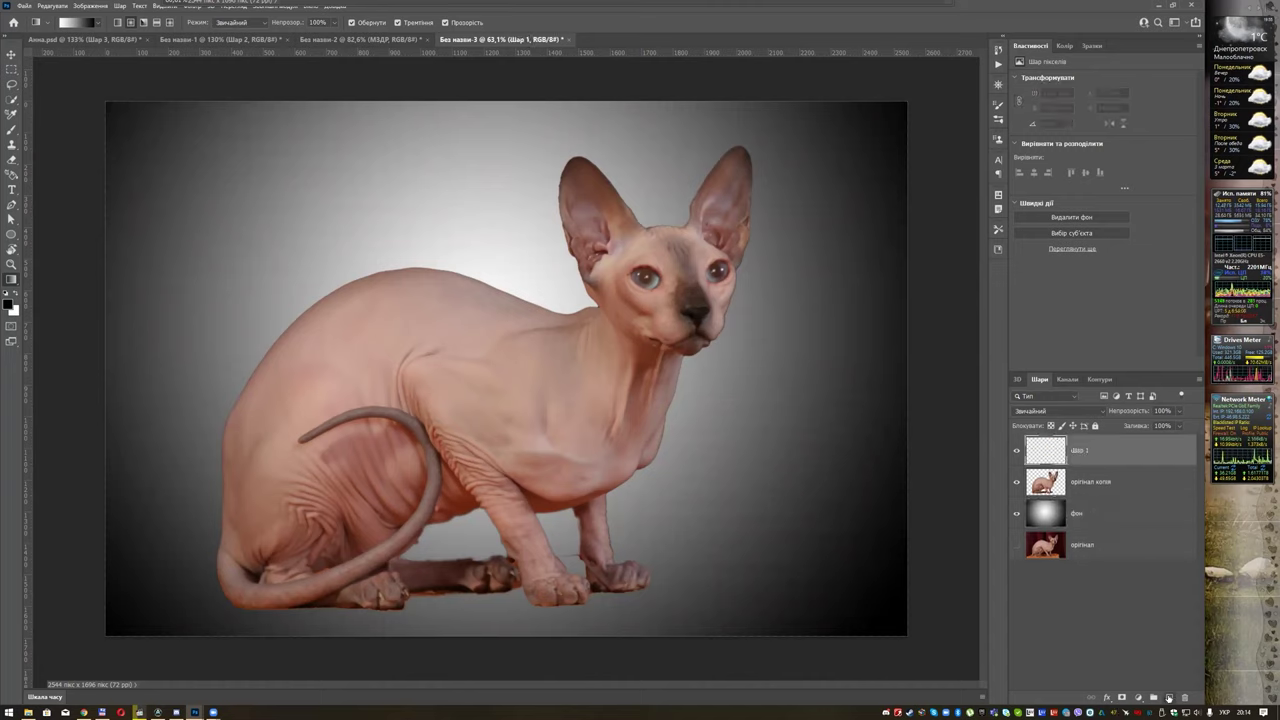
double_click(1077, 451)
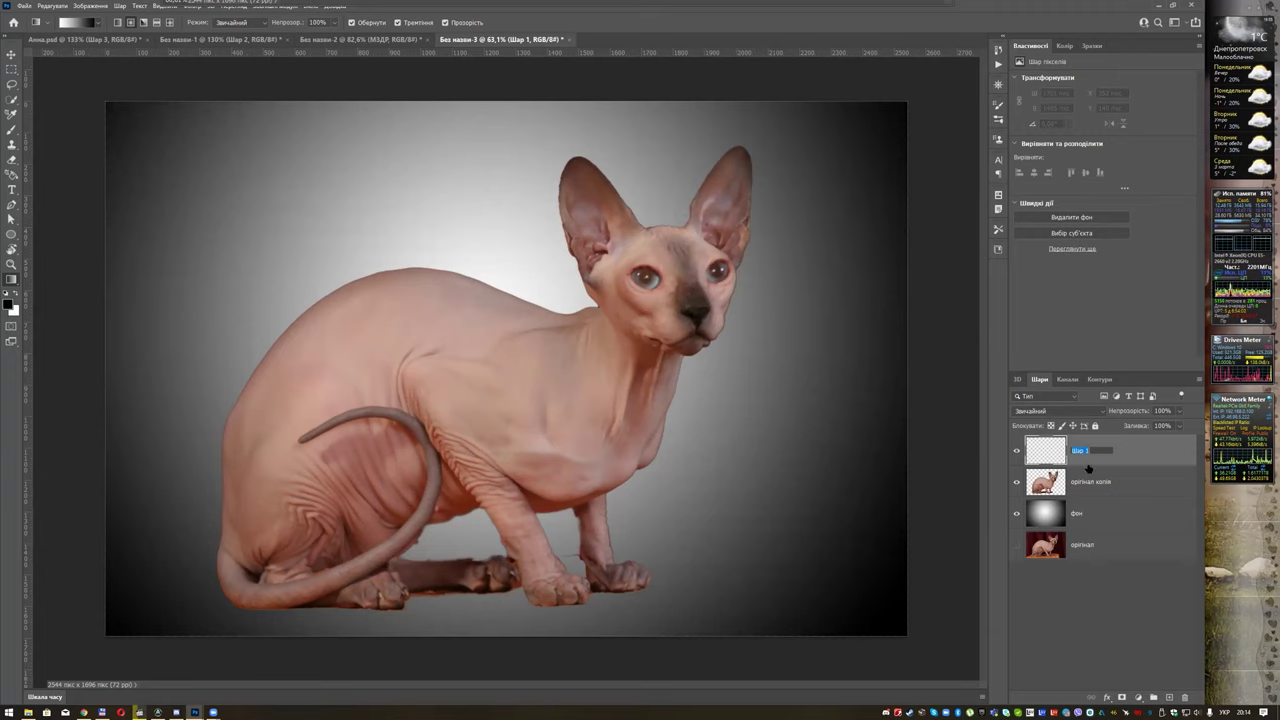
text(т)
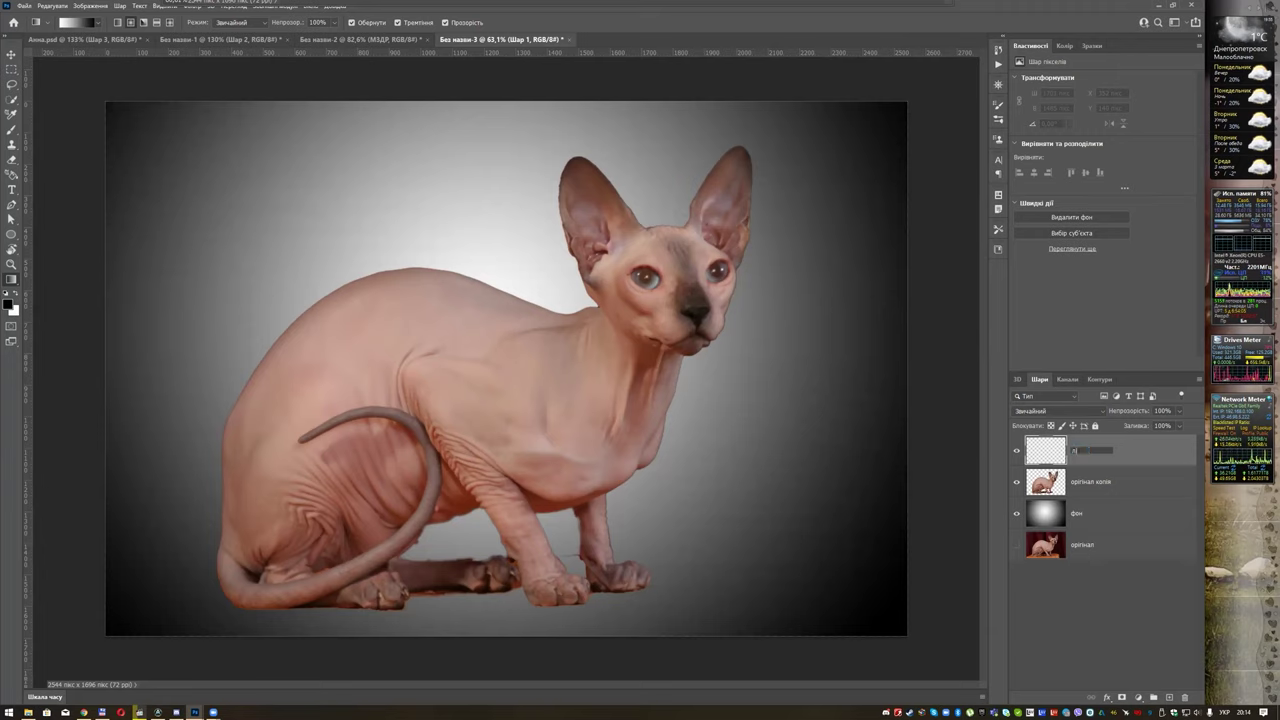
text(інії)
key(Return)
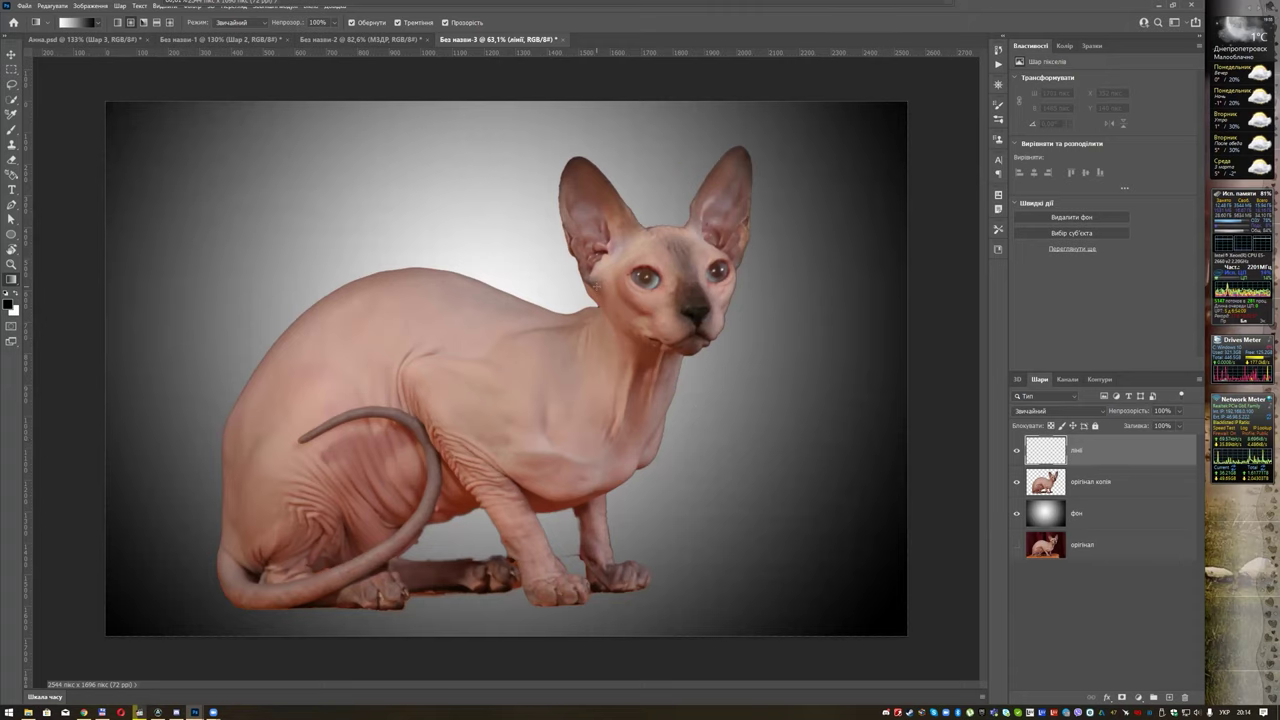
Draw an open U-shaped curved path with the Pen tool above the cat's back, beside its ear.
scroll(660, 266, up, 3)
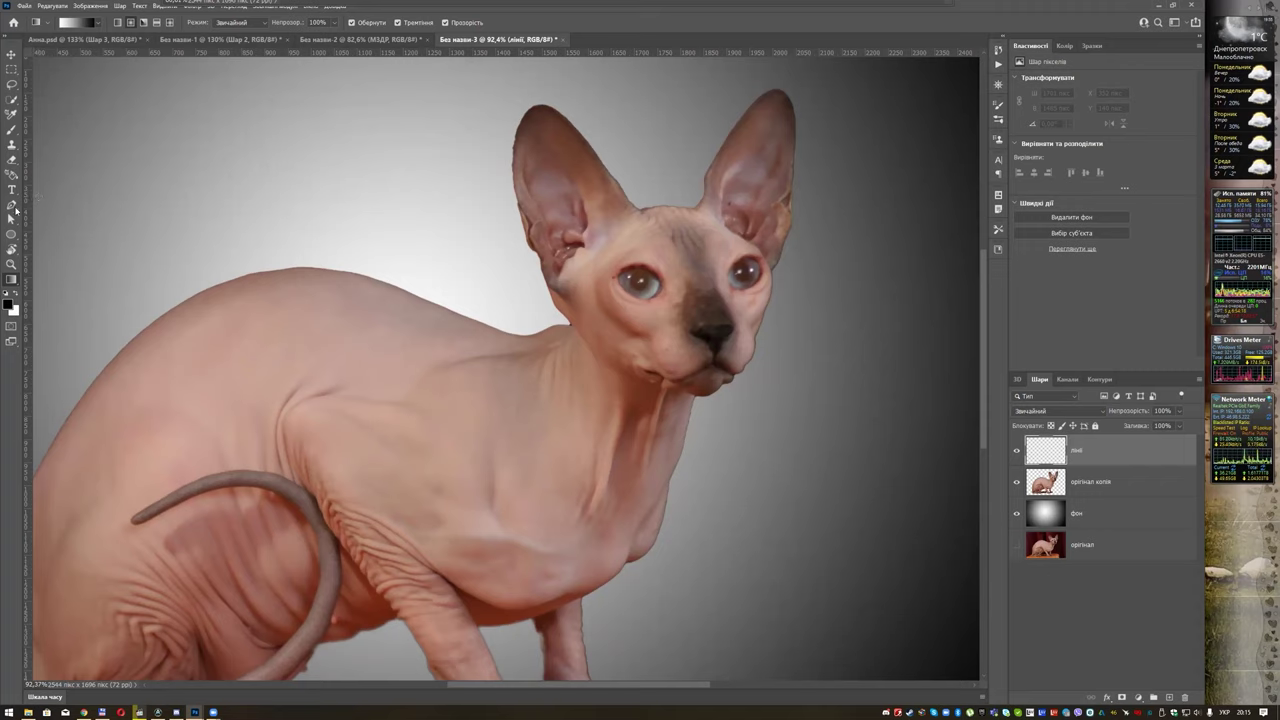
click(11, 205)
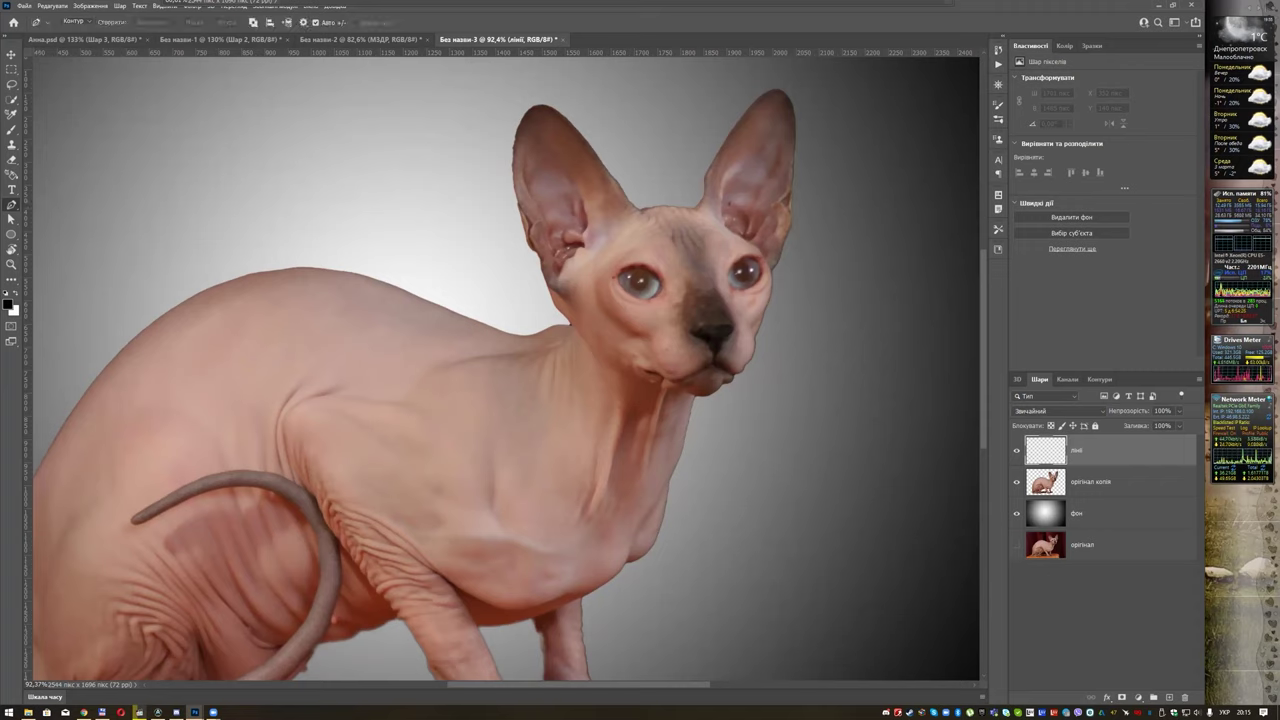
click(320, 142)
drag(356, 192, 444, 224)
drag(433, 165, 449, 134)
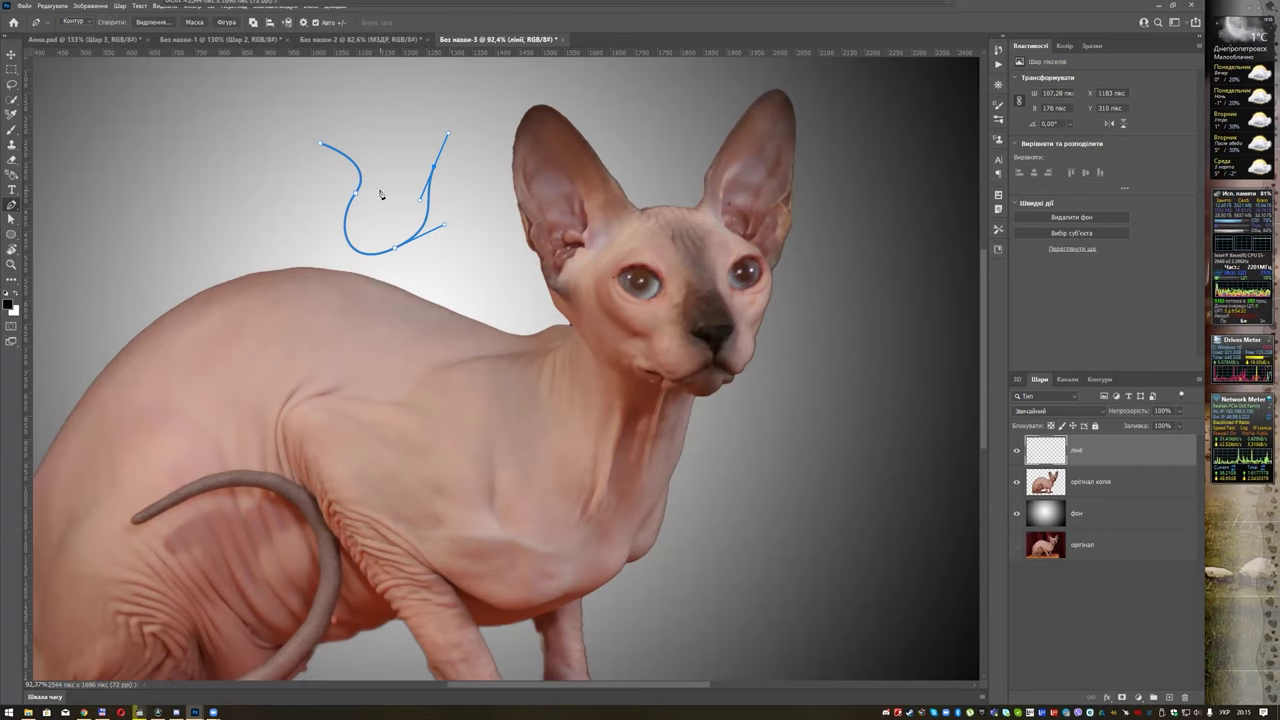
Set the hard round brush size to 13 px and open the Brush Settings.
right_click(406, 171)
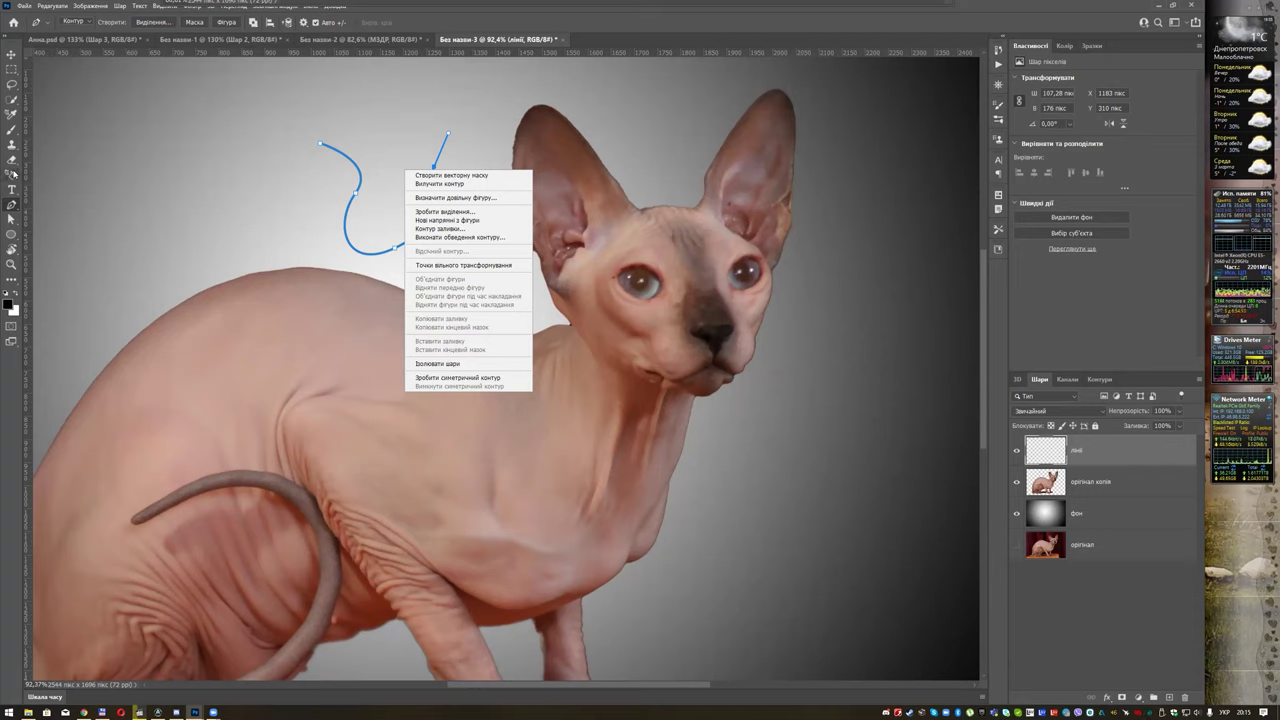
click(14, 133)
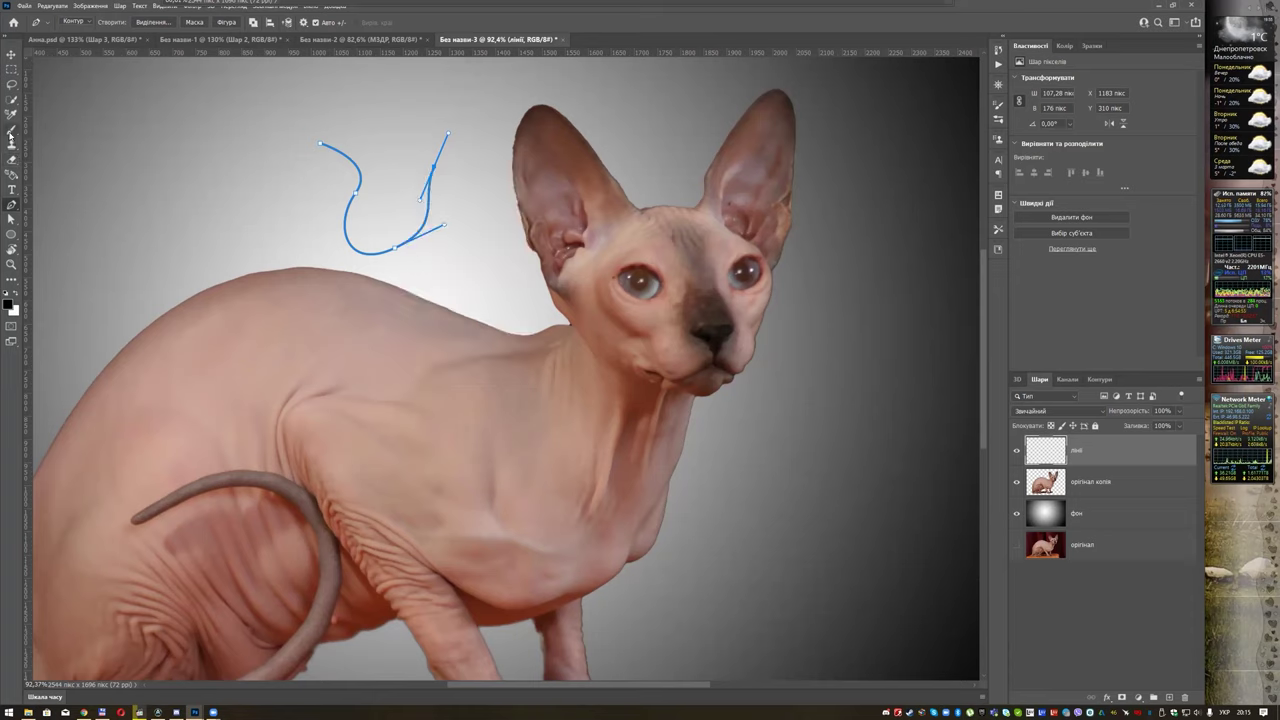
click(13, 130)
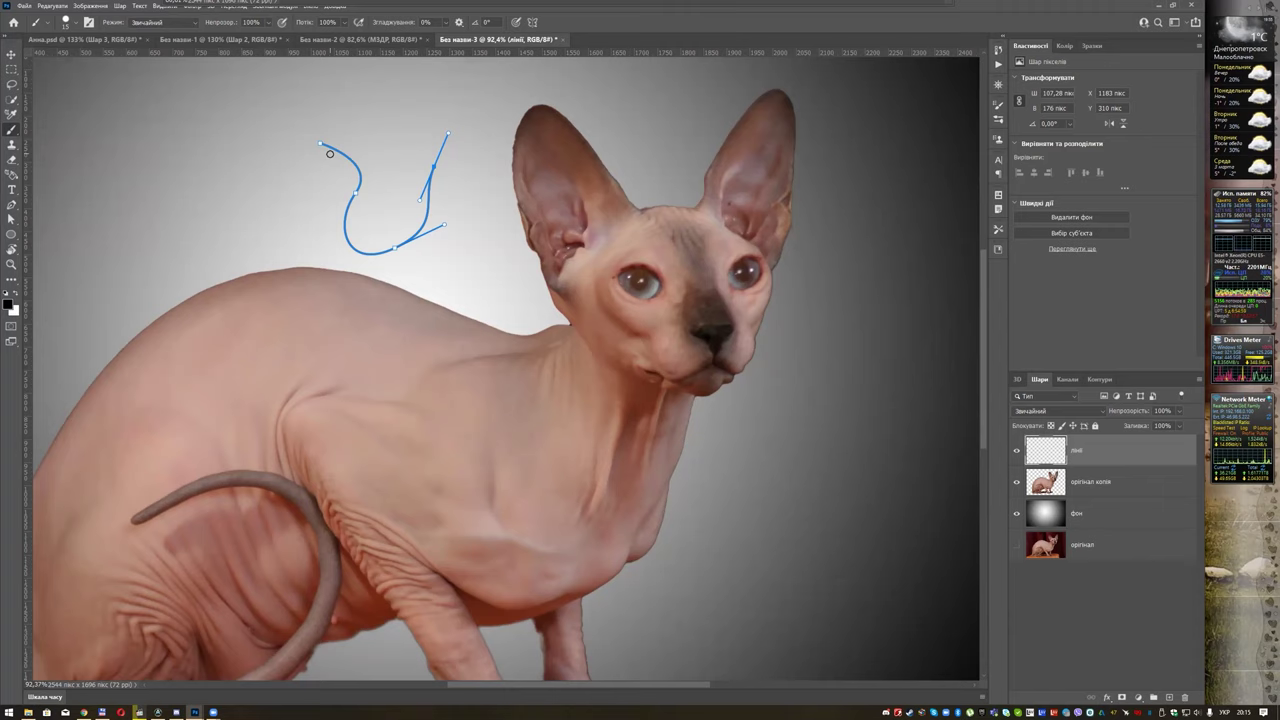
right_click(368, 147)
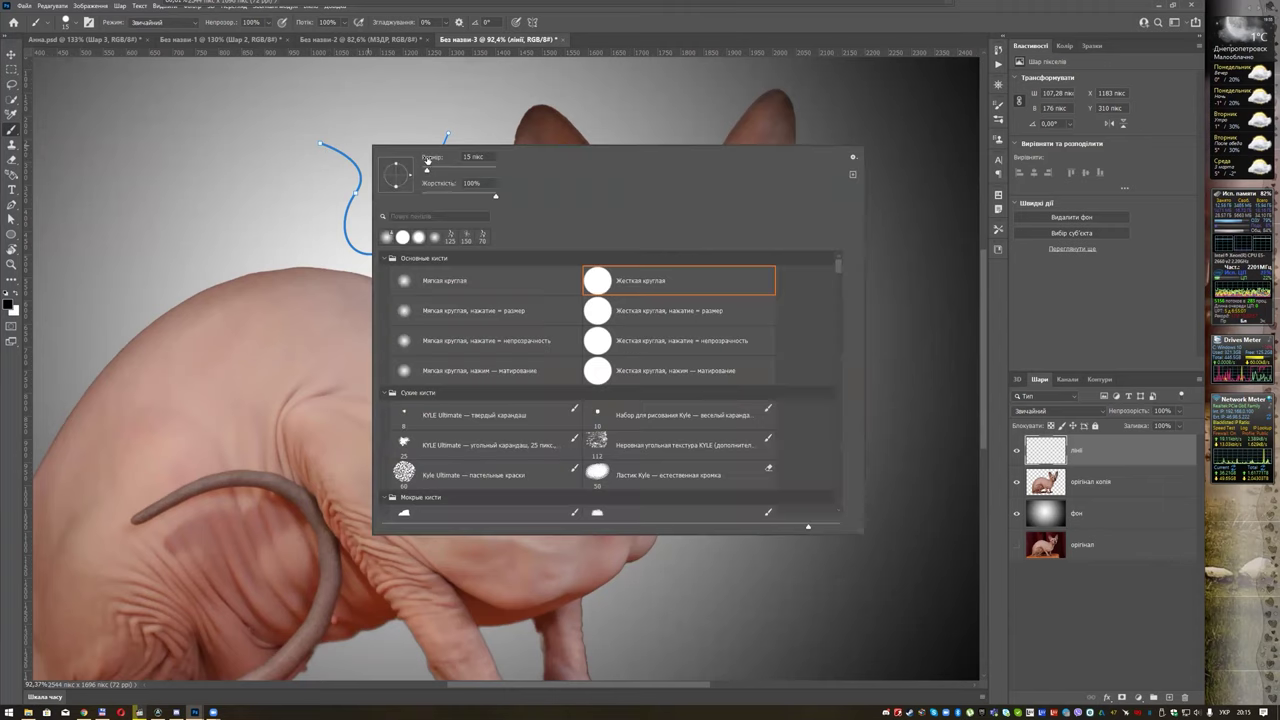
drag(427, 172, 425, 172)
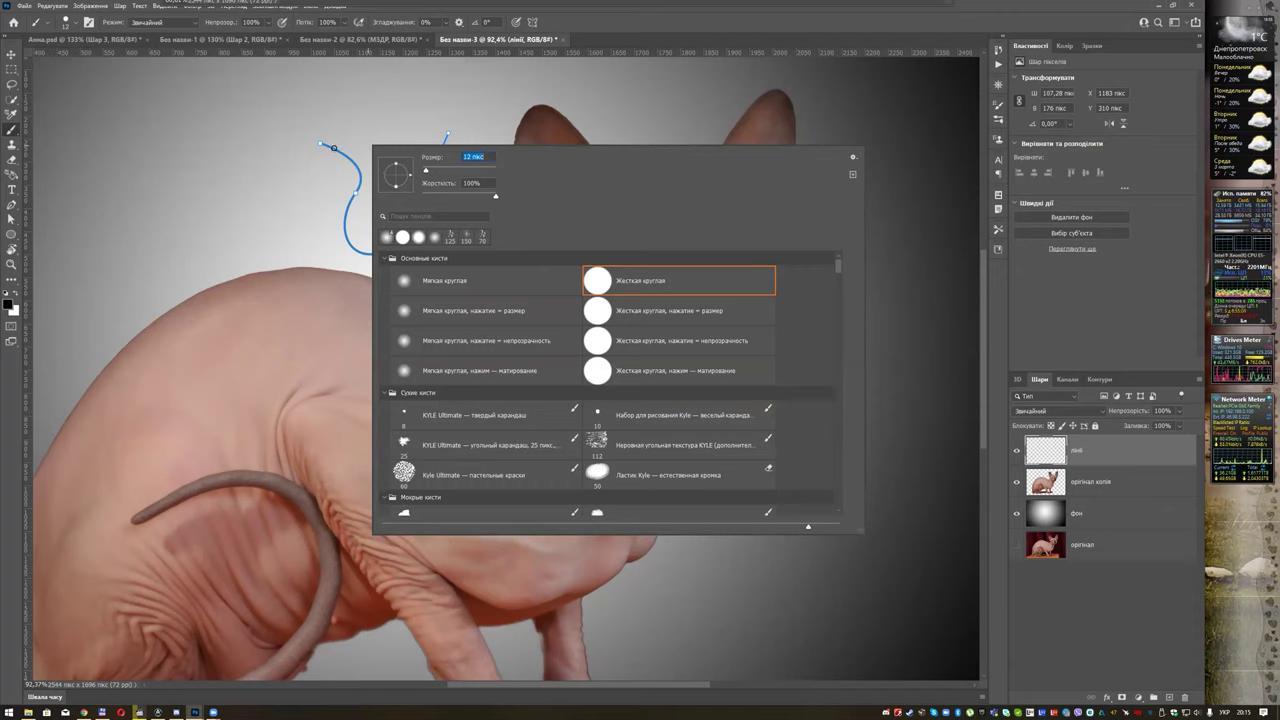
drag(426, 172, 428, 172)
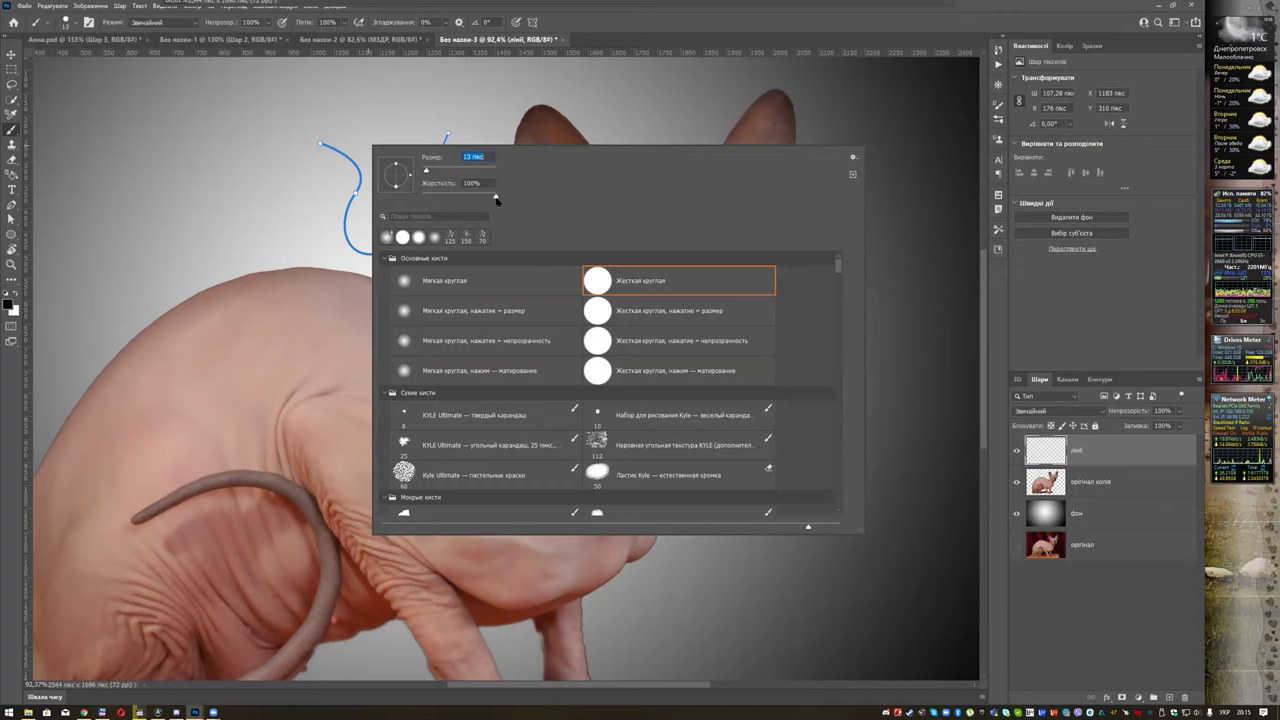
key(Tab)
key(Return)
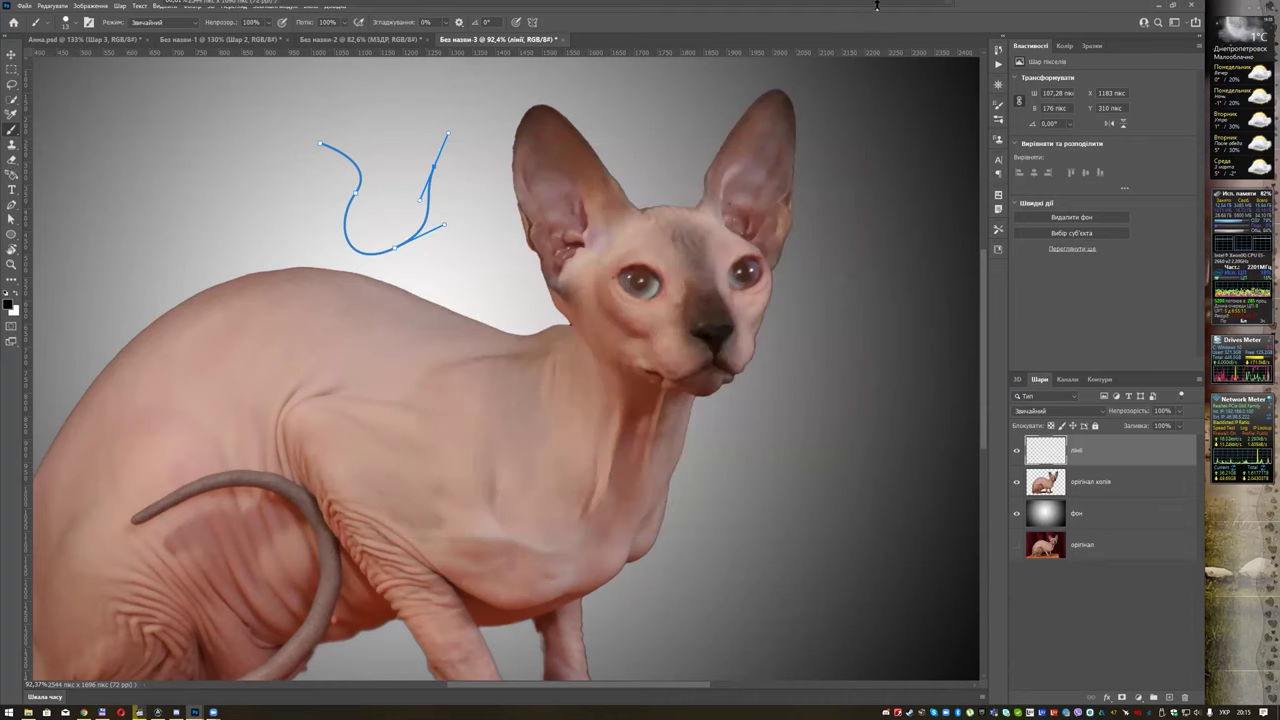
drag(877, 6, 877, 0)
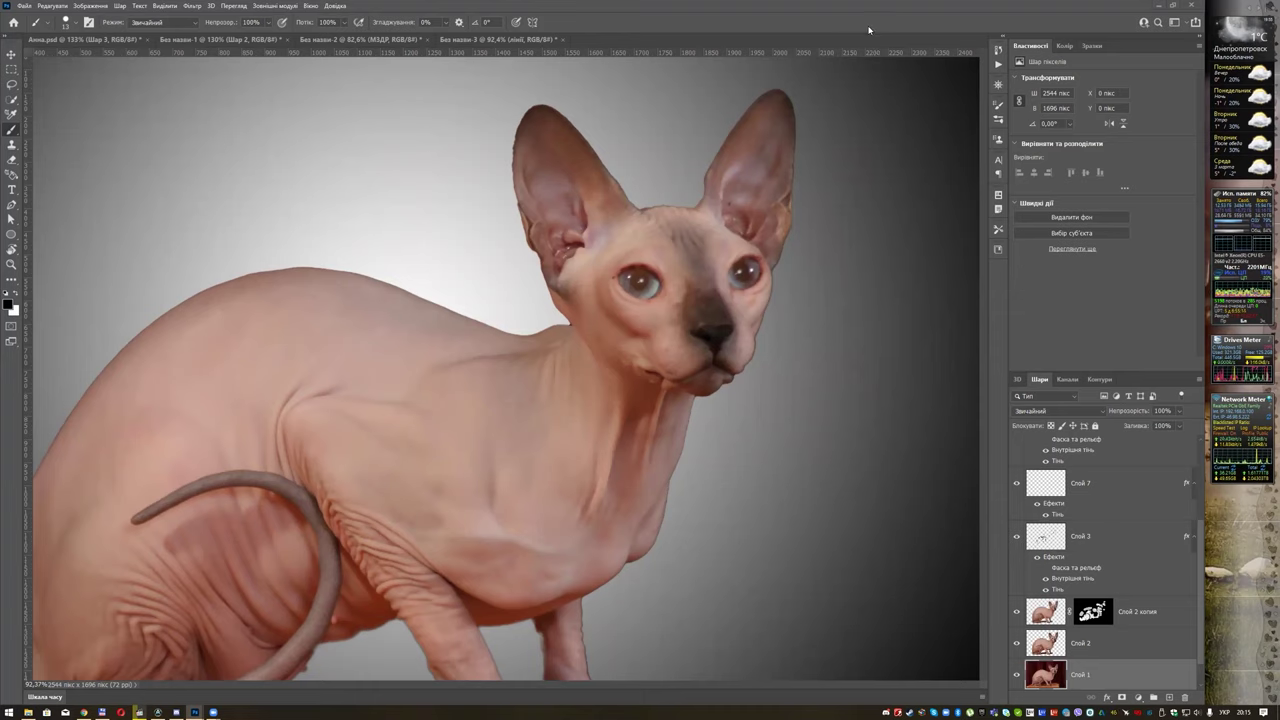
key(F5)
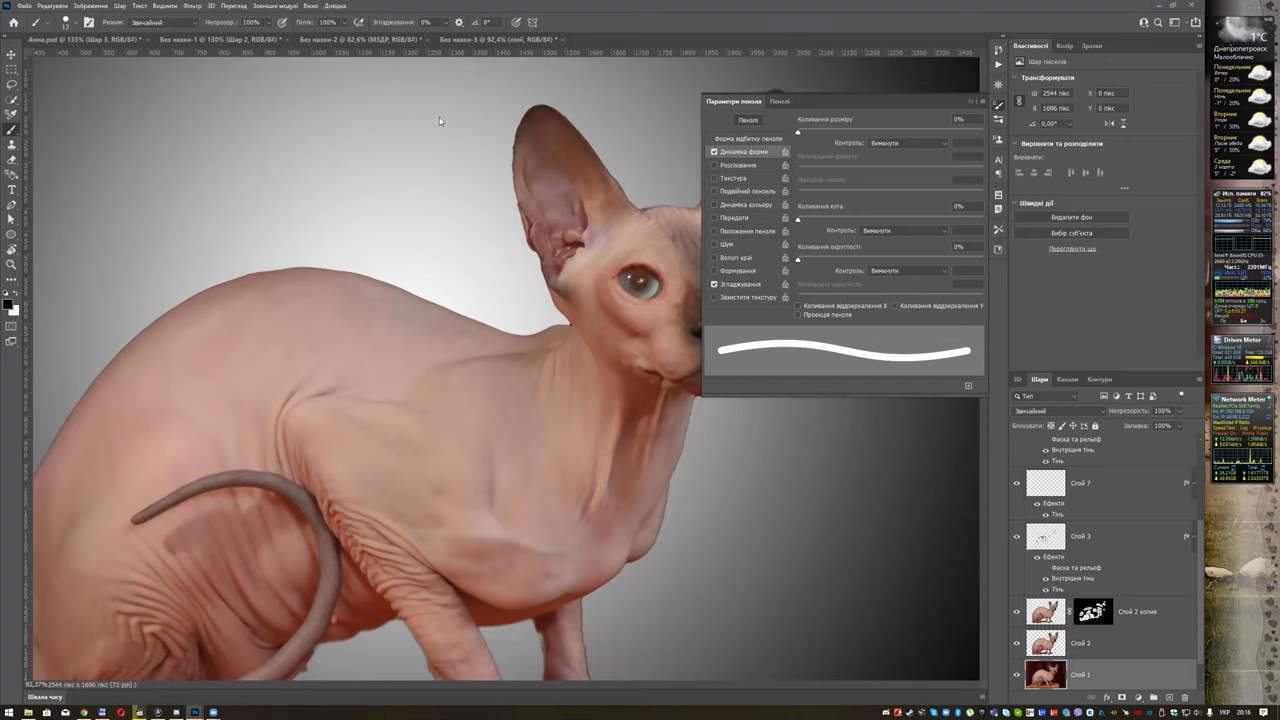
Return to the cat document, stroke the curved path with the black brush on the лінії layer, and dismiss the path.
click(12, 205)
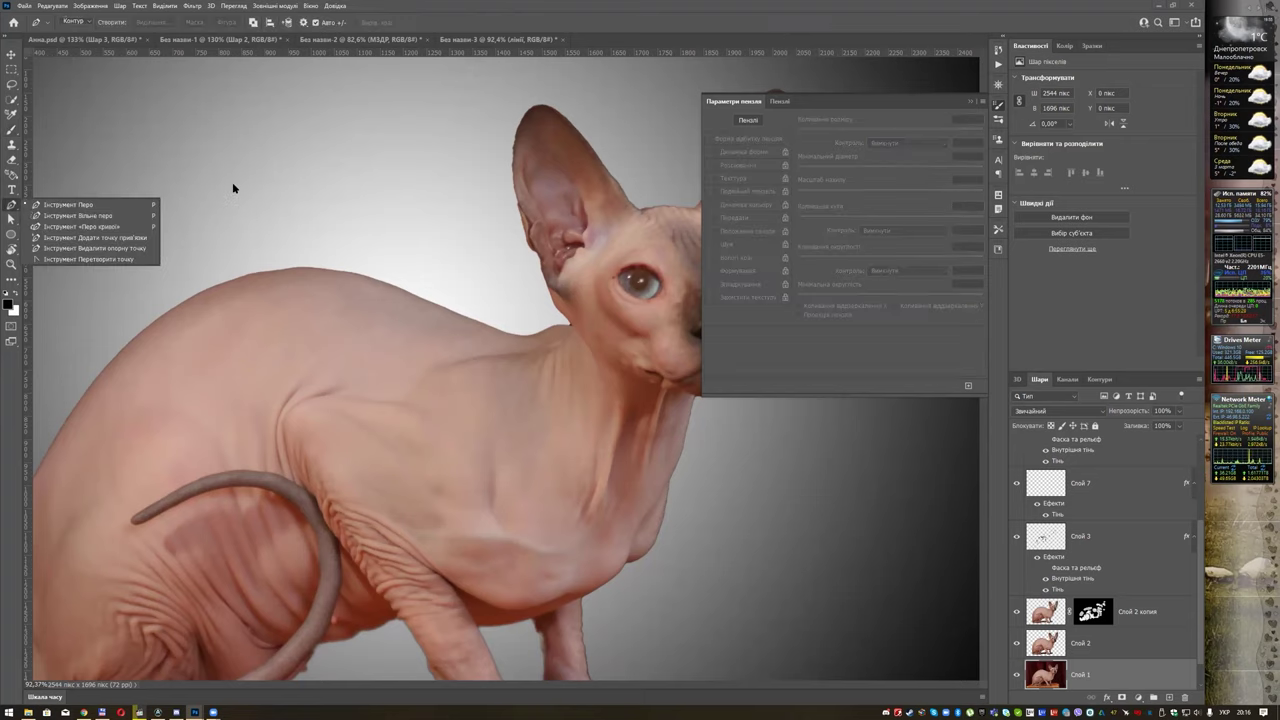
key(ctrl+Tab)
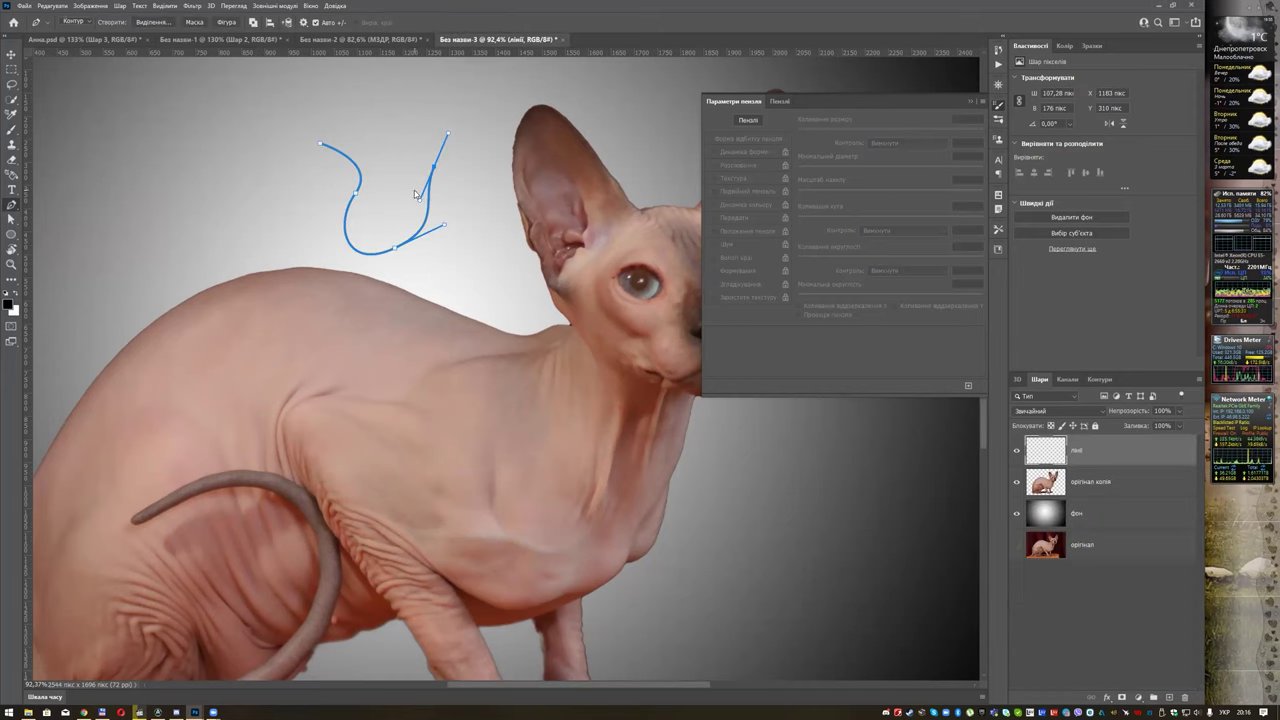
right_click(415, 190)
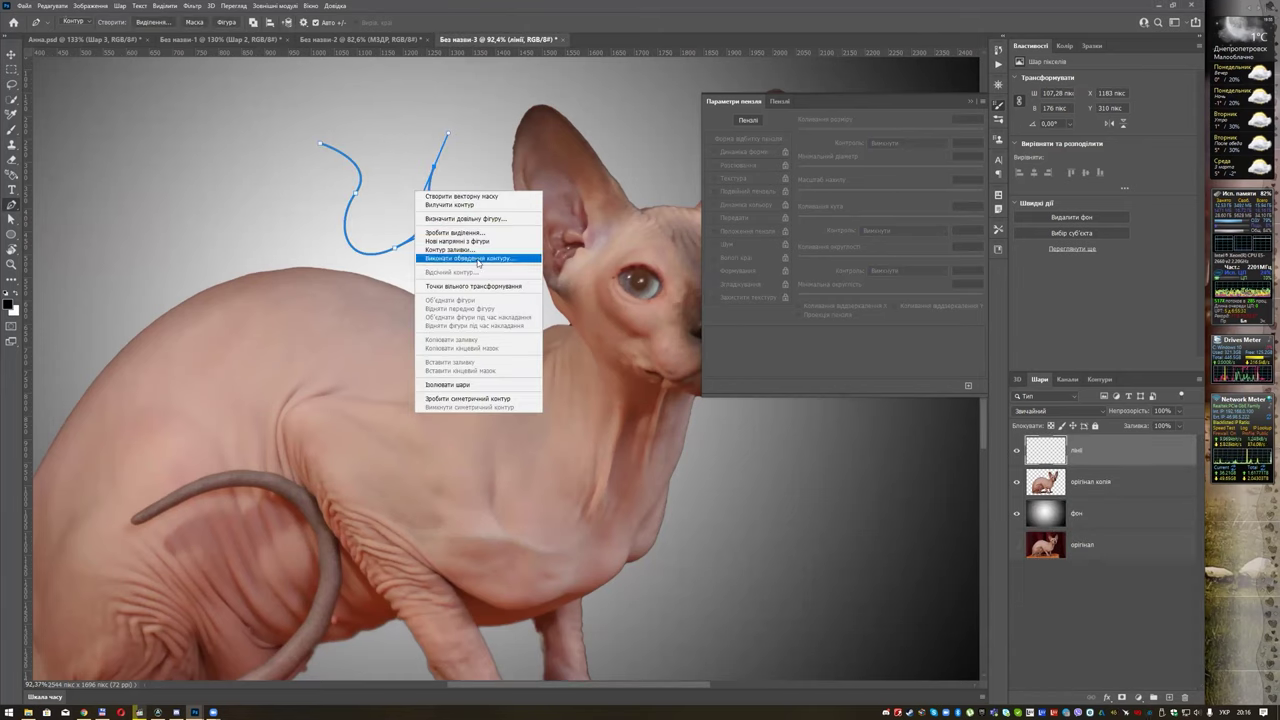
click(472, 258)
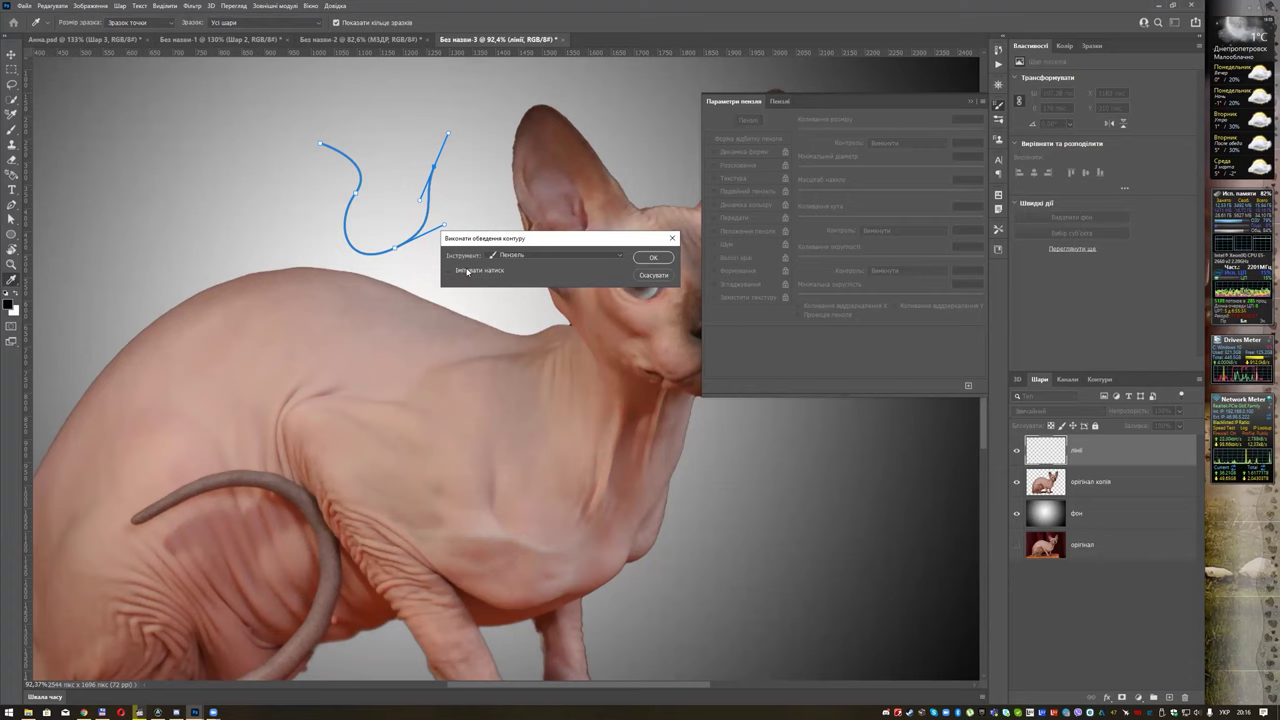
click(647, 259)
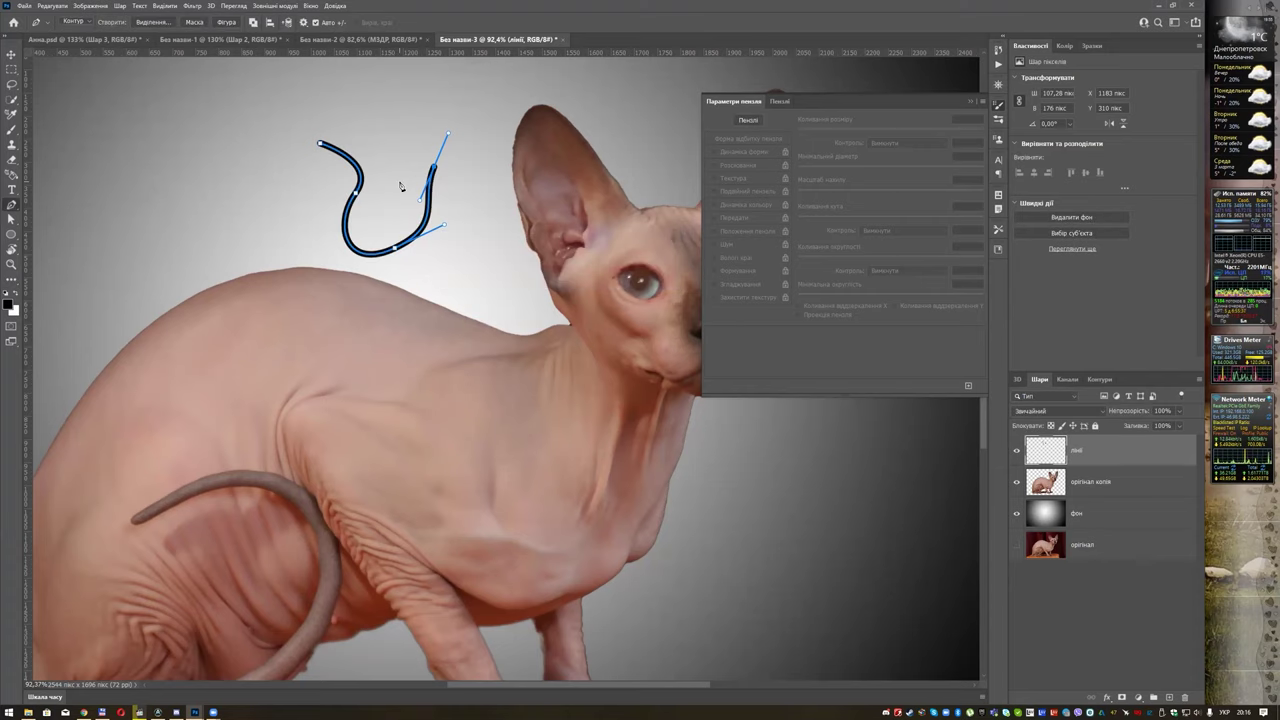
key(Return)
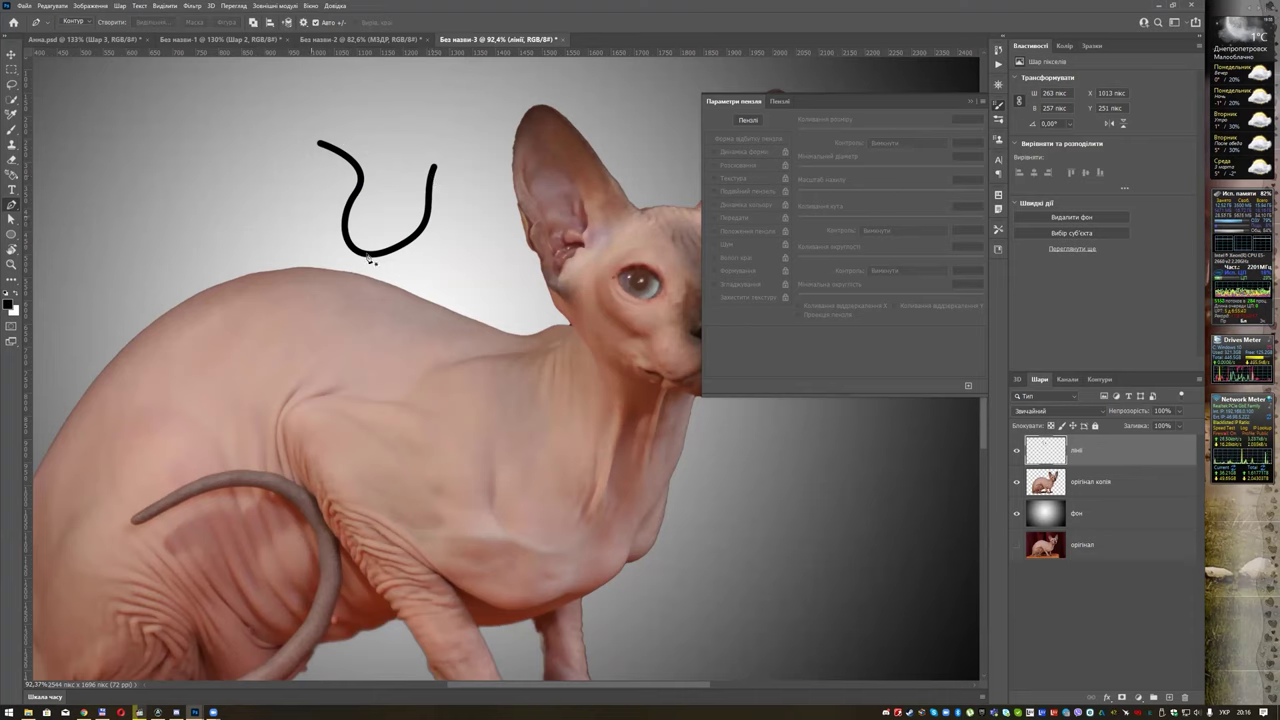
Undo the black stroke and draw a wide open U-shaped path with the Pen tool above the cat's back.
key(ctrl+z)
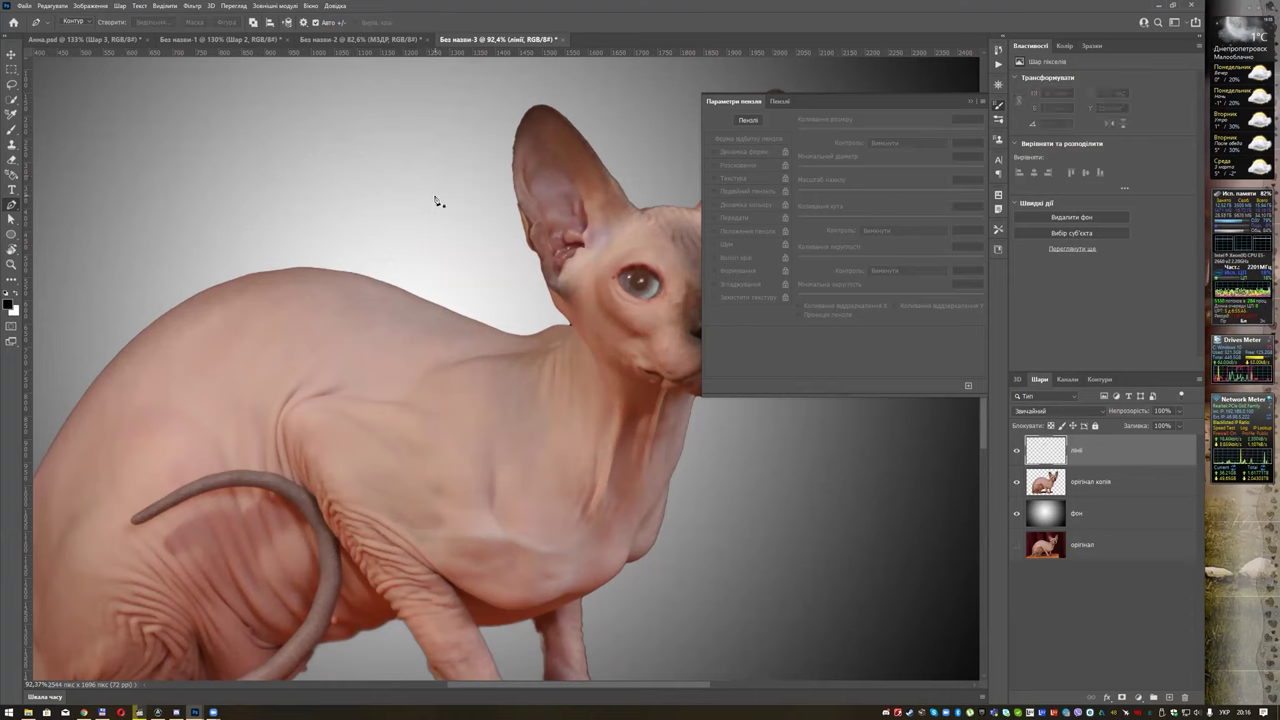
drag(187, 121, 188, 131)
drag(214, 171, 243, 201)
drag(350, 210, 394, 178)
drag(416, 143, 449, 119)
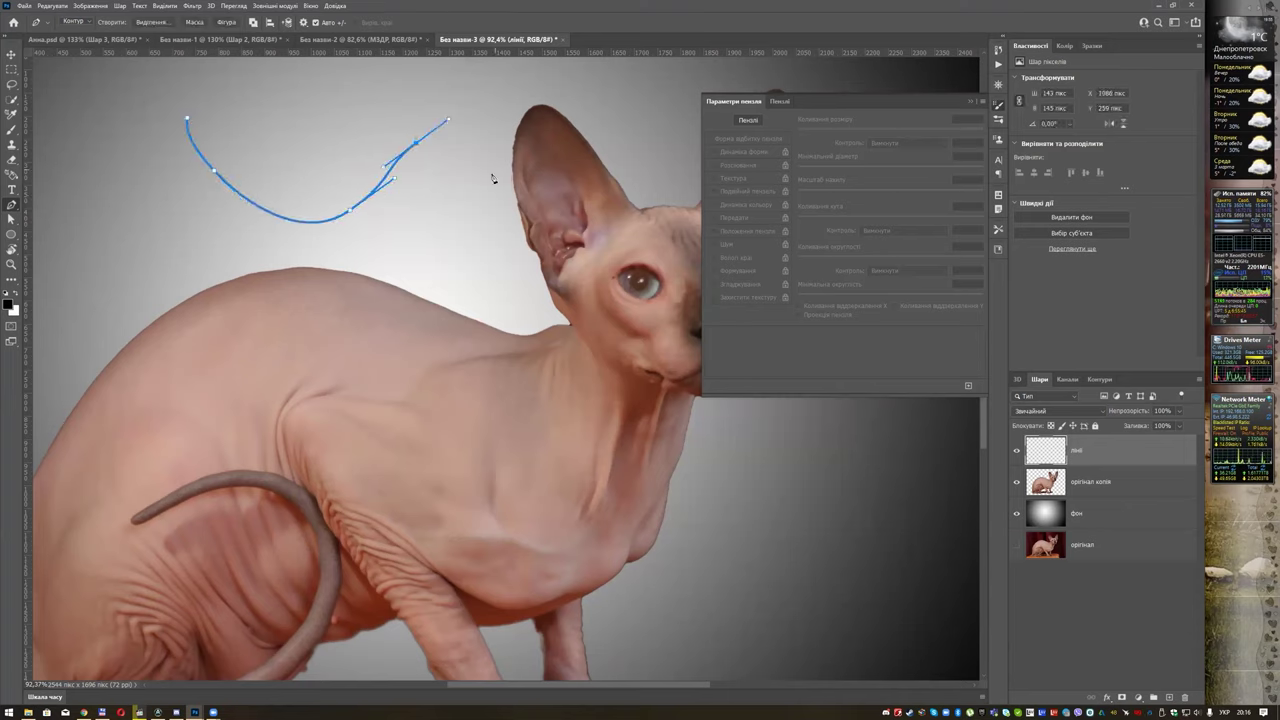
Set the brush's Shape Dynamics size control to pen pressure (Натиск пера).
click(22, 133)
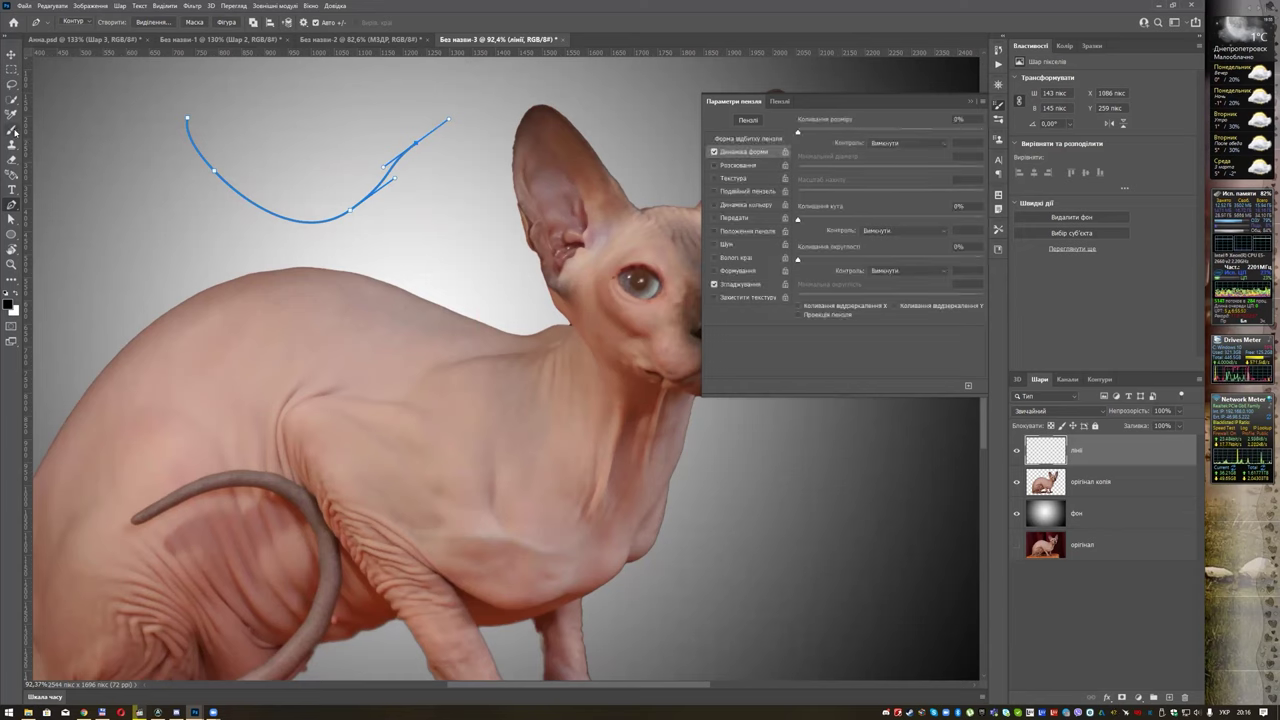
click(905, 143)
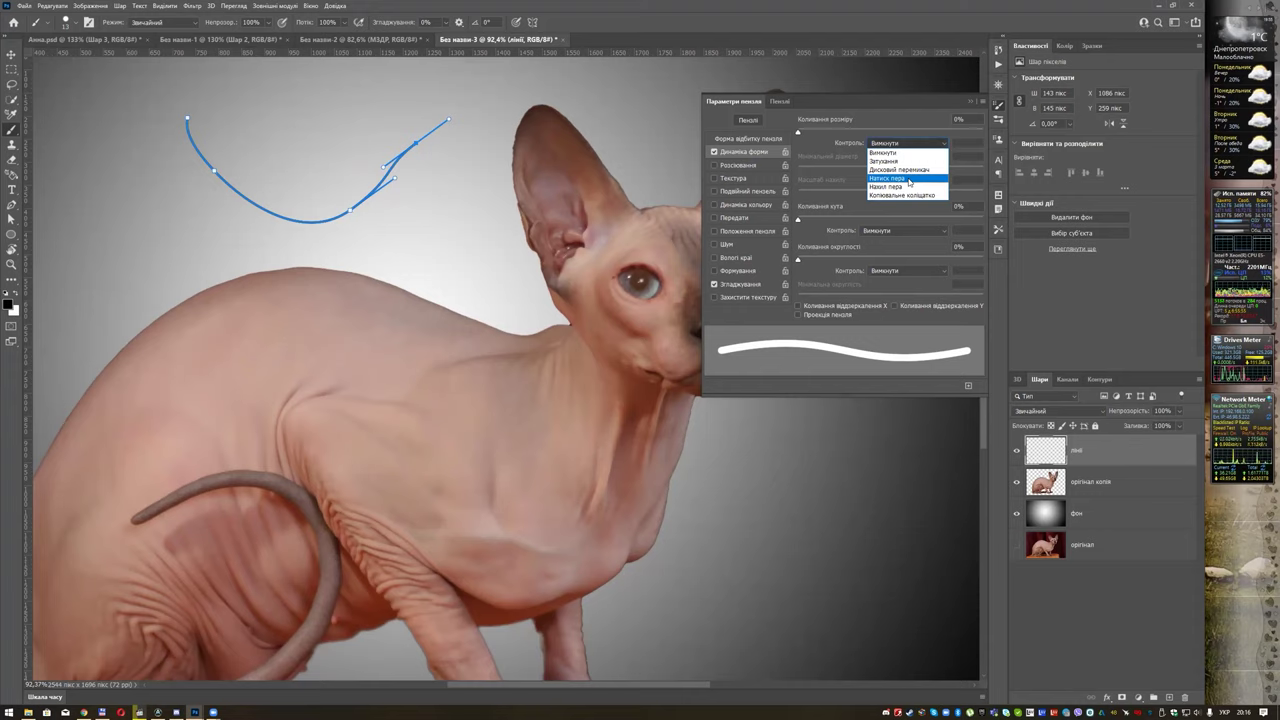
click(908, 186)
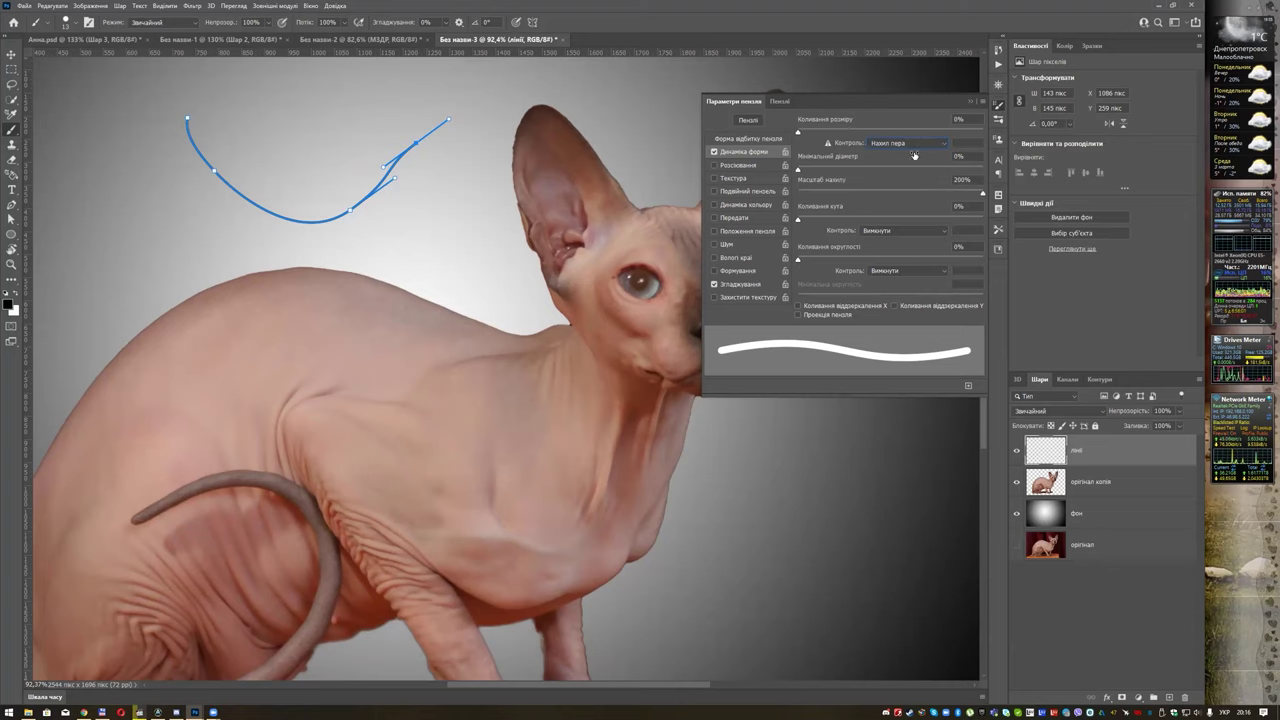
click(908, 144)
click(898, 178)
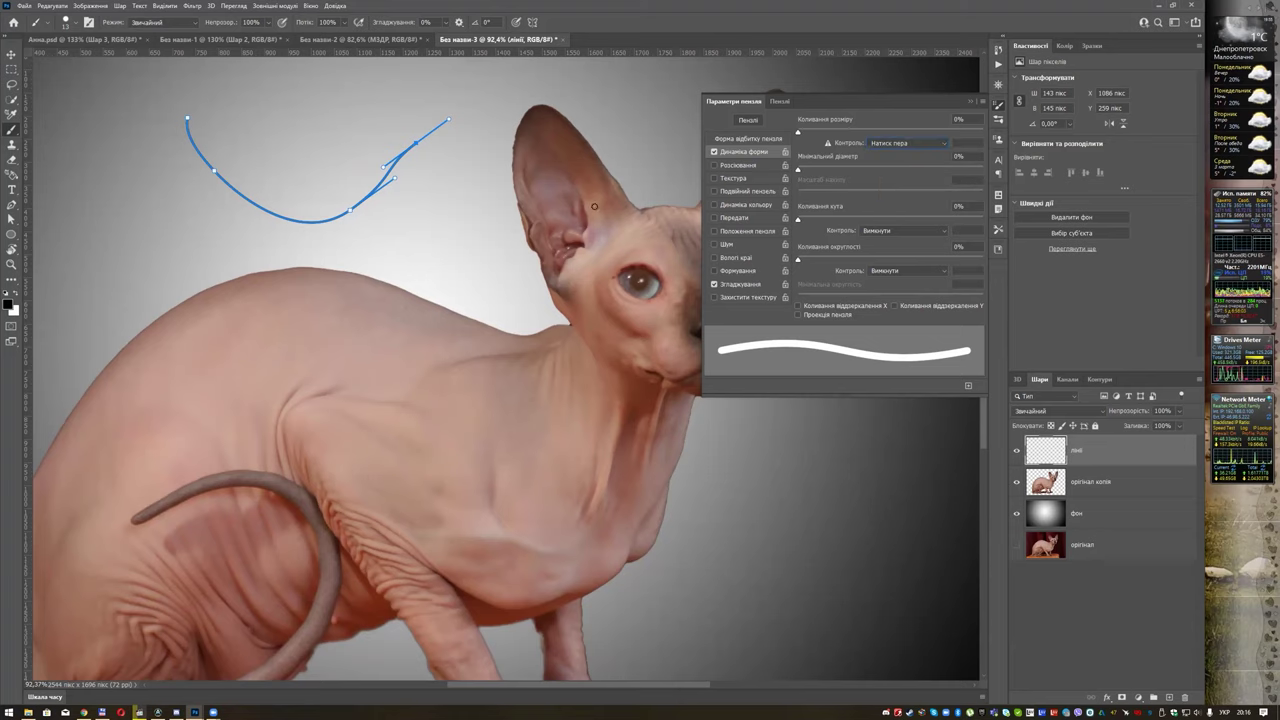
Stroke the U-shaped path with the brush and simulated pressure enabled, then dismiss the path.
right_click(417, 186)
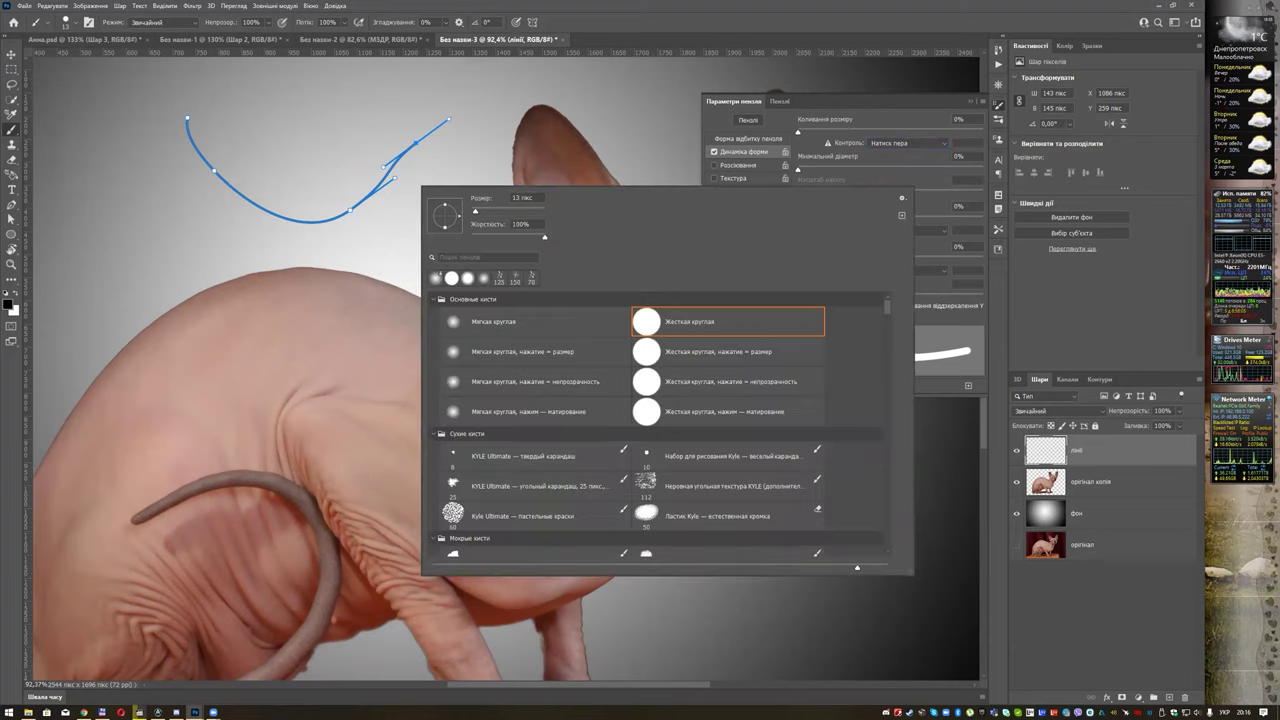
click(9, 207)
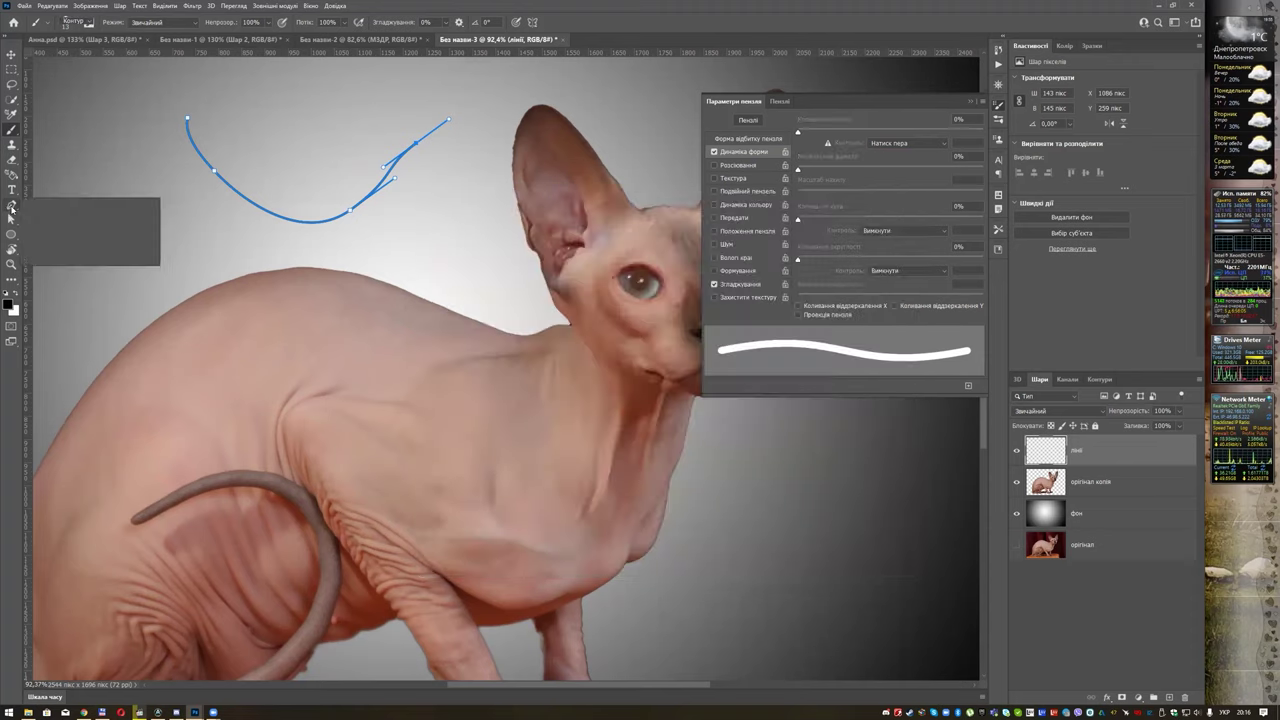
right_click(355, 189)
click(418, 256)
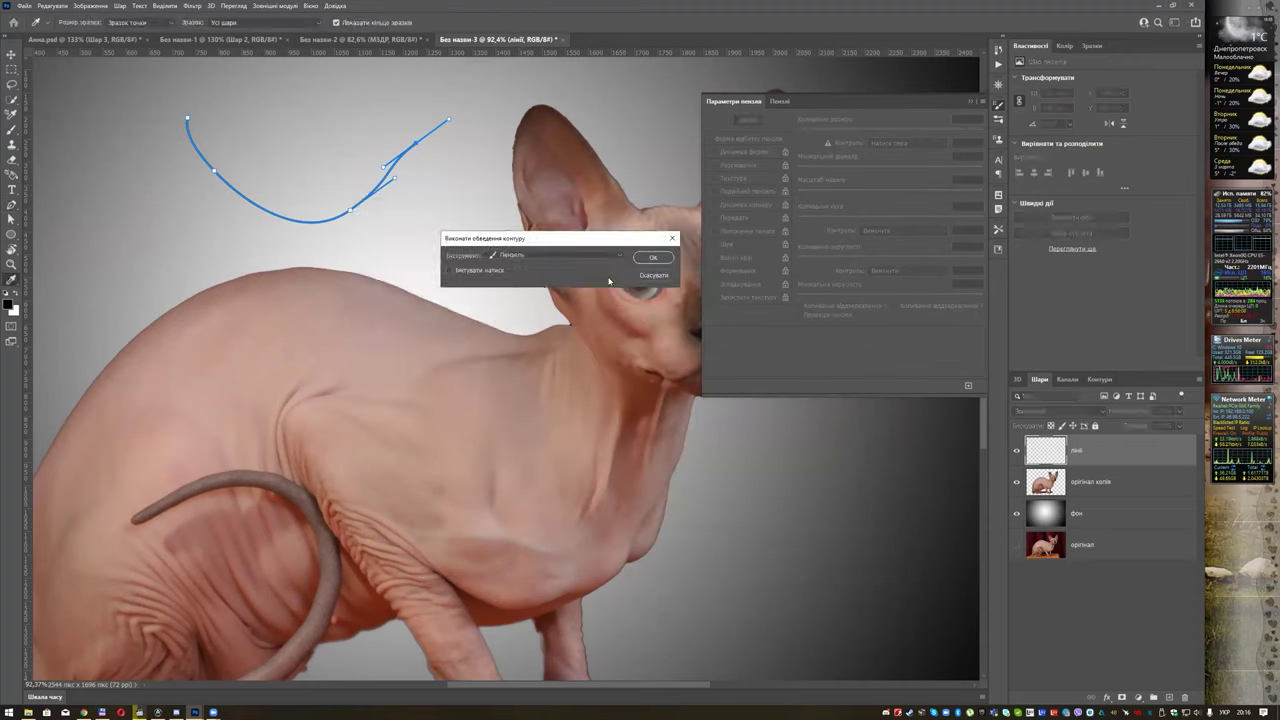
click(478, 272)
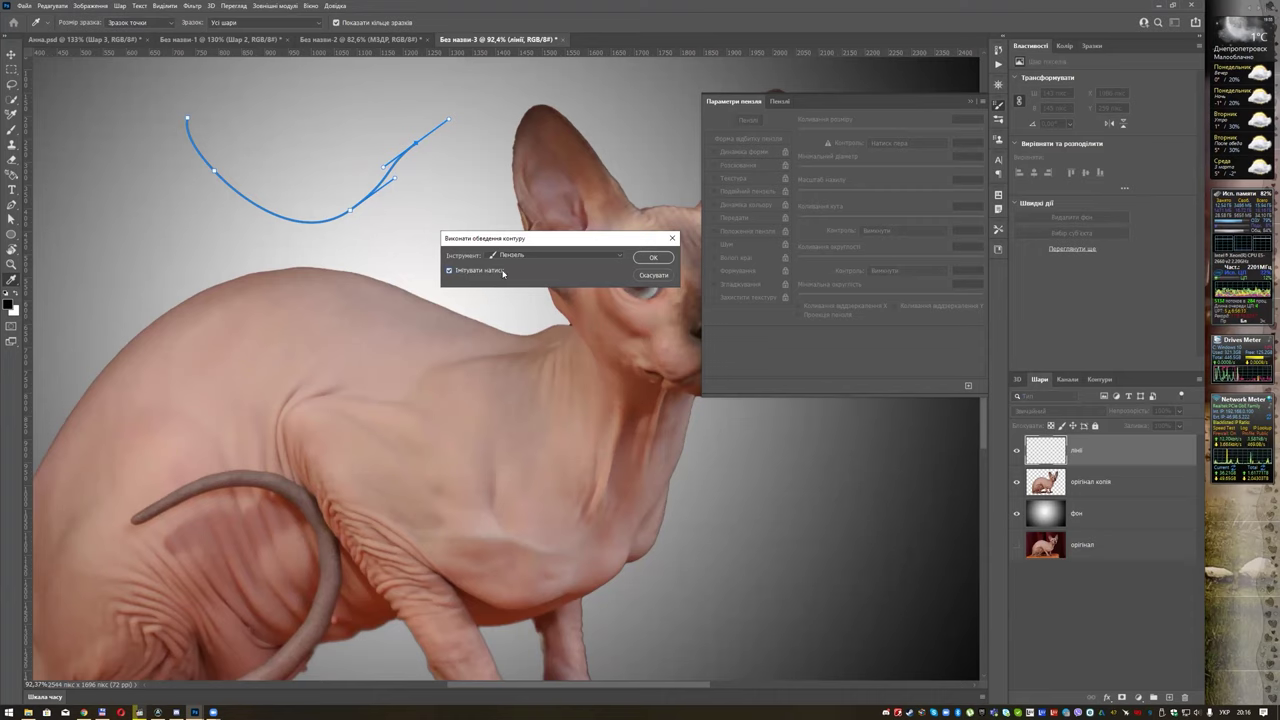
drag(524, 240, 484, 246)
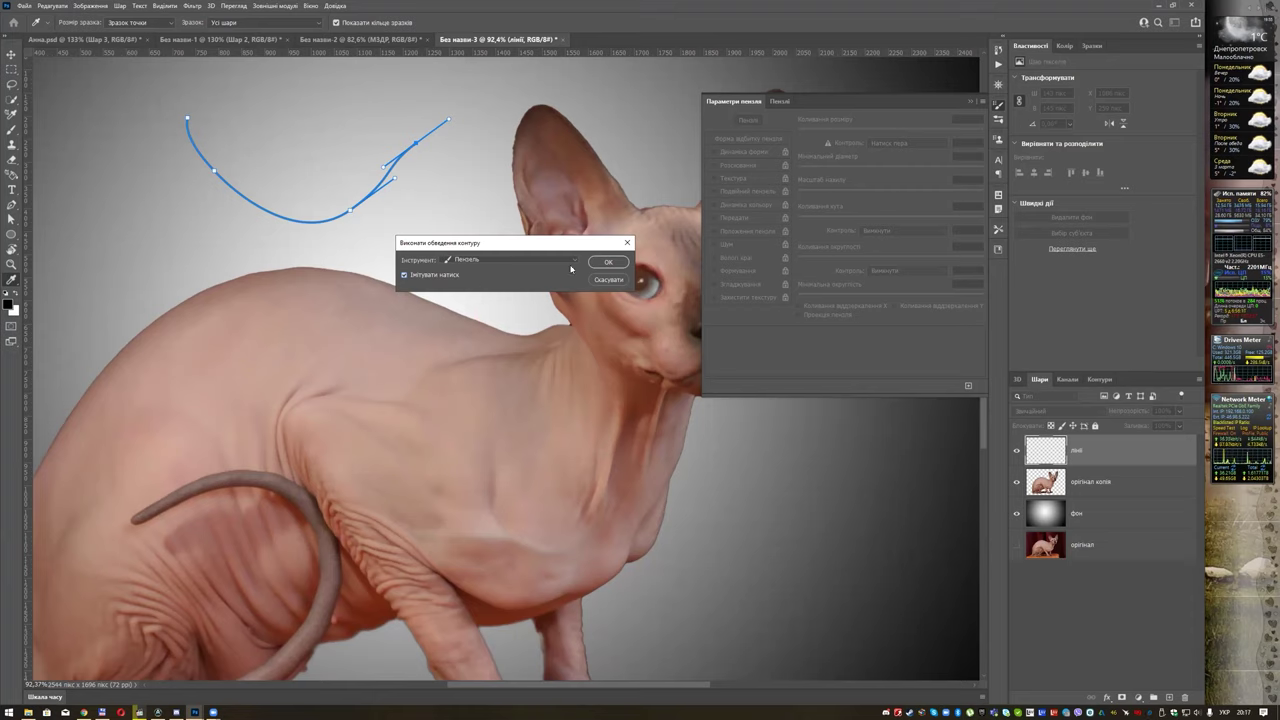
click(605, 263)
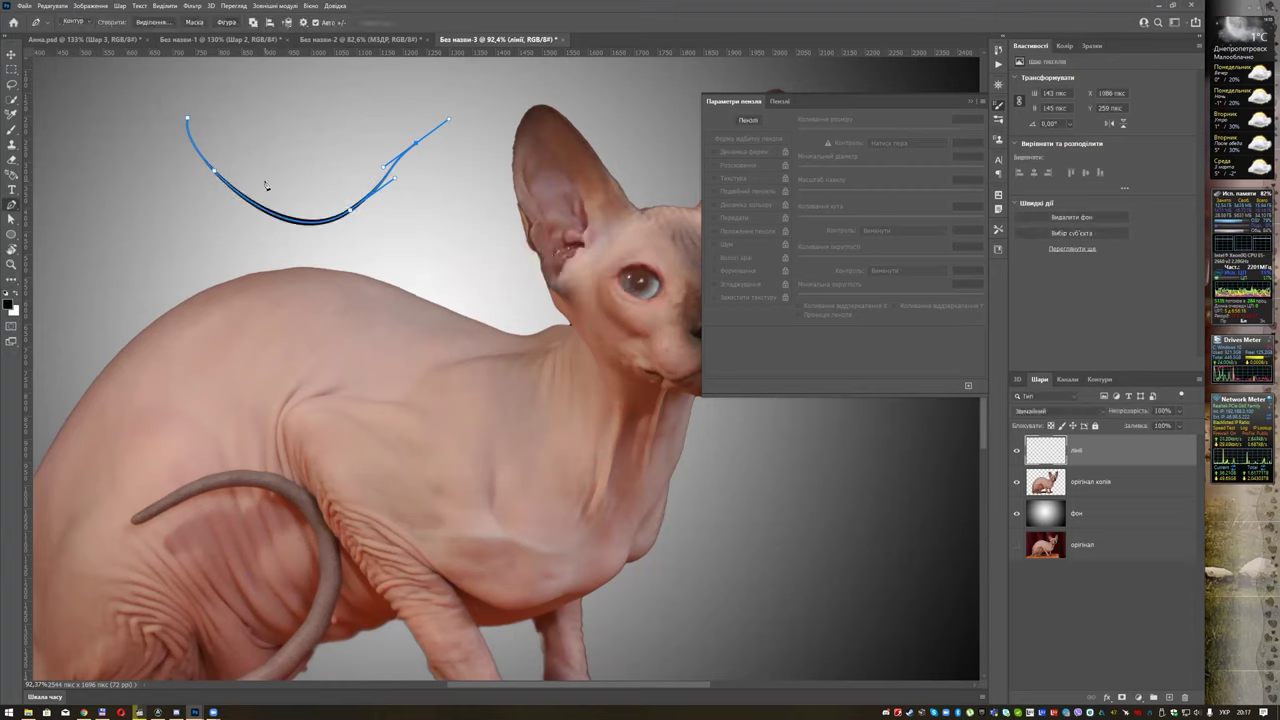
key(Return)
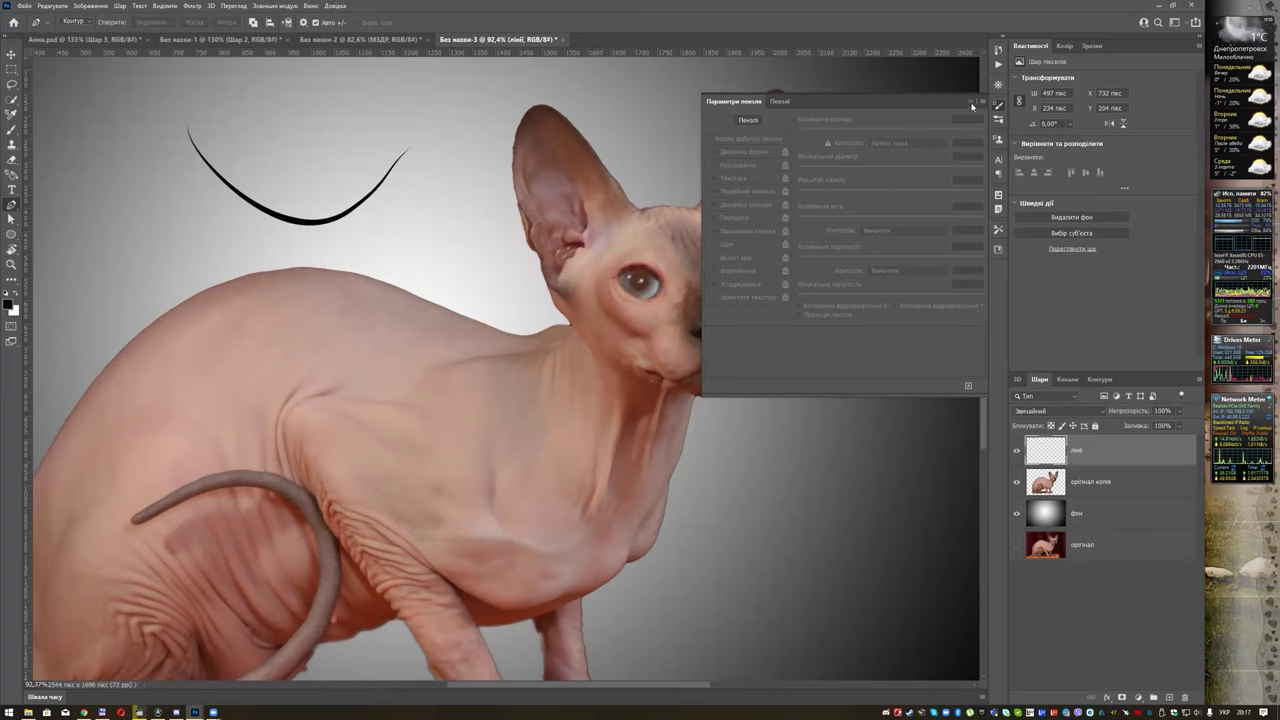
Clear the test line, then draw and stroke a wavy tapered path across the upper part of the ear nearer the cat's back.
key(F5)
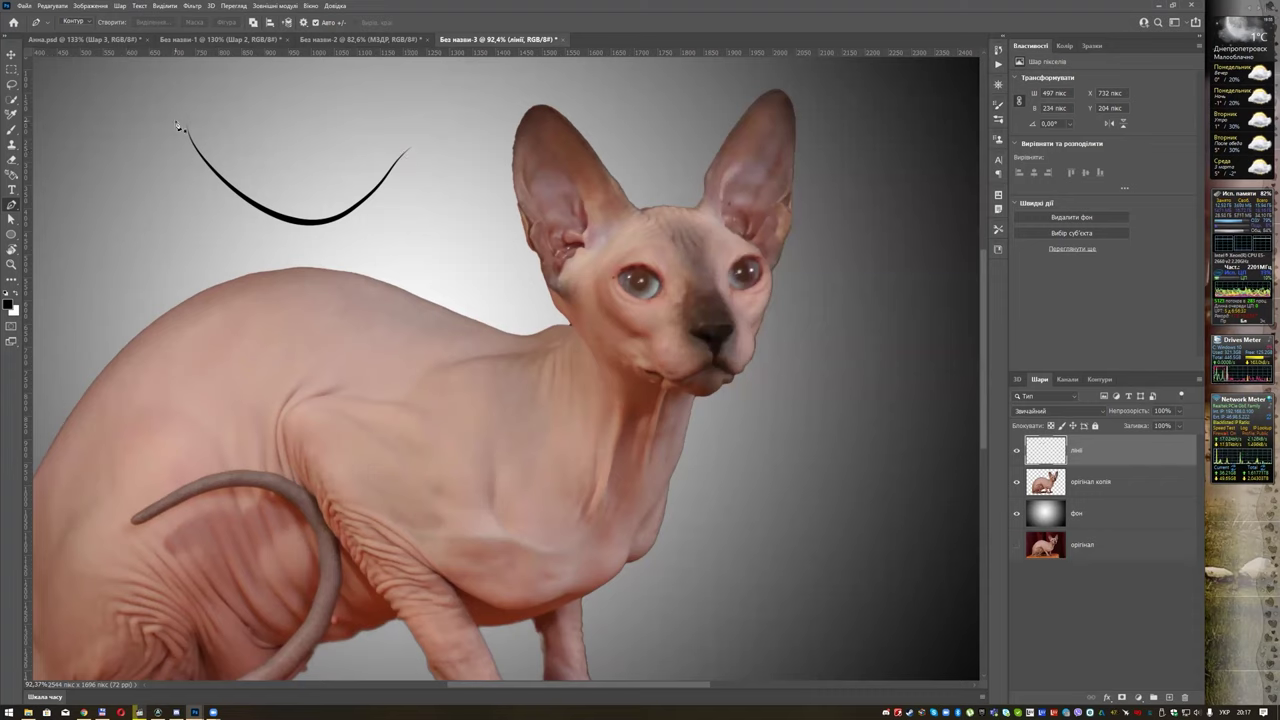
key(ctrl+z)
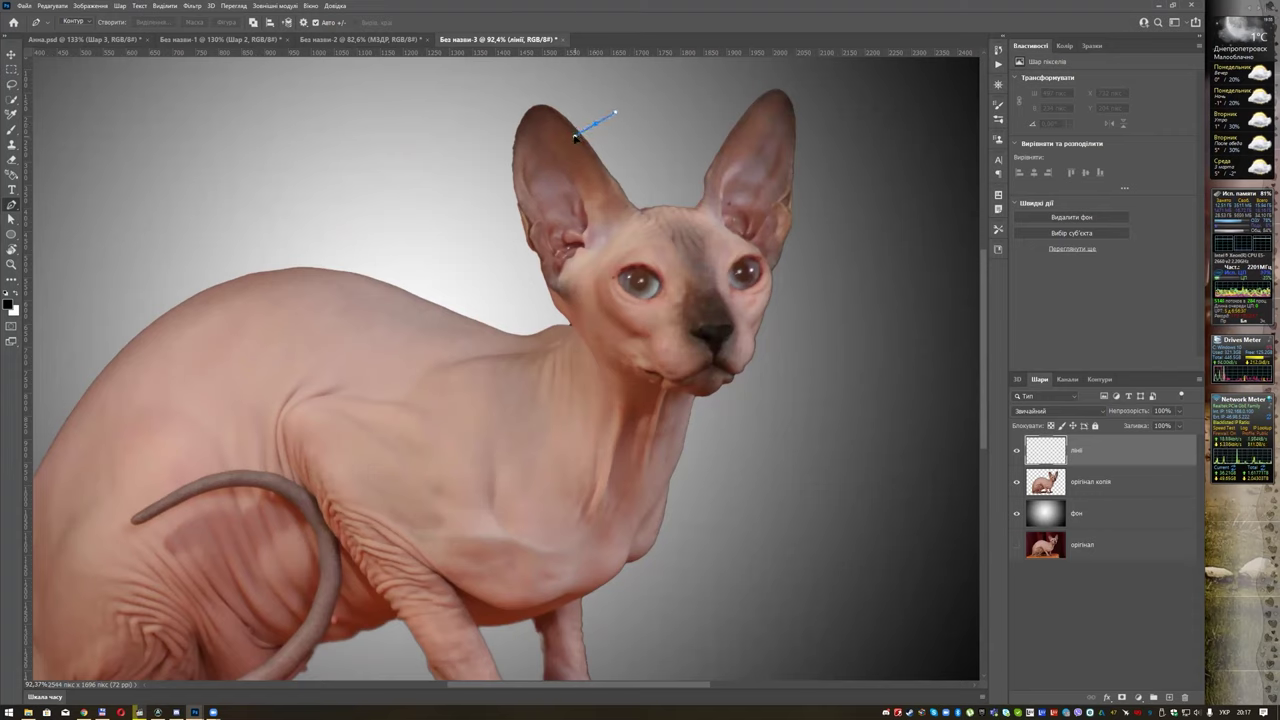
drag(565, 143, 463, 191)
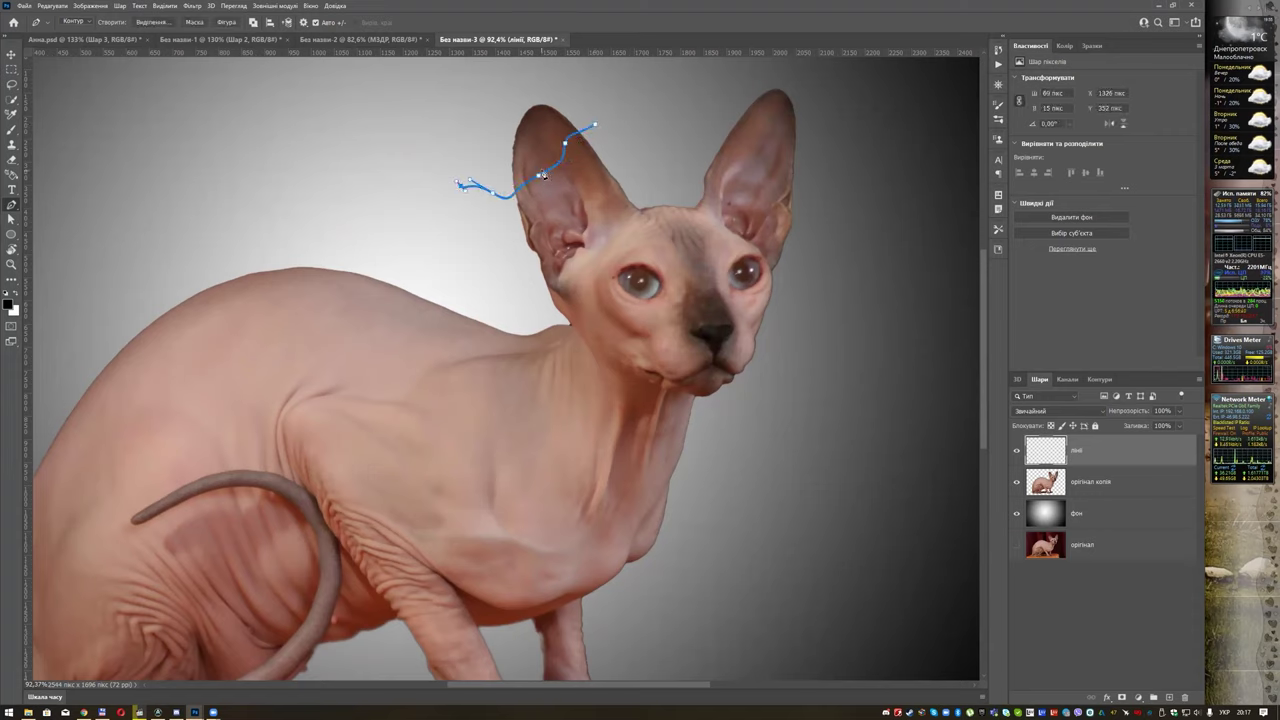
right_click(537, 163)
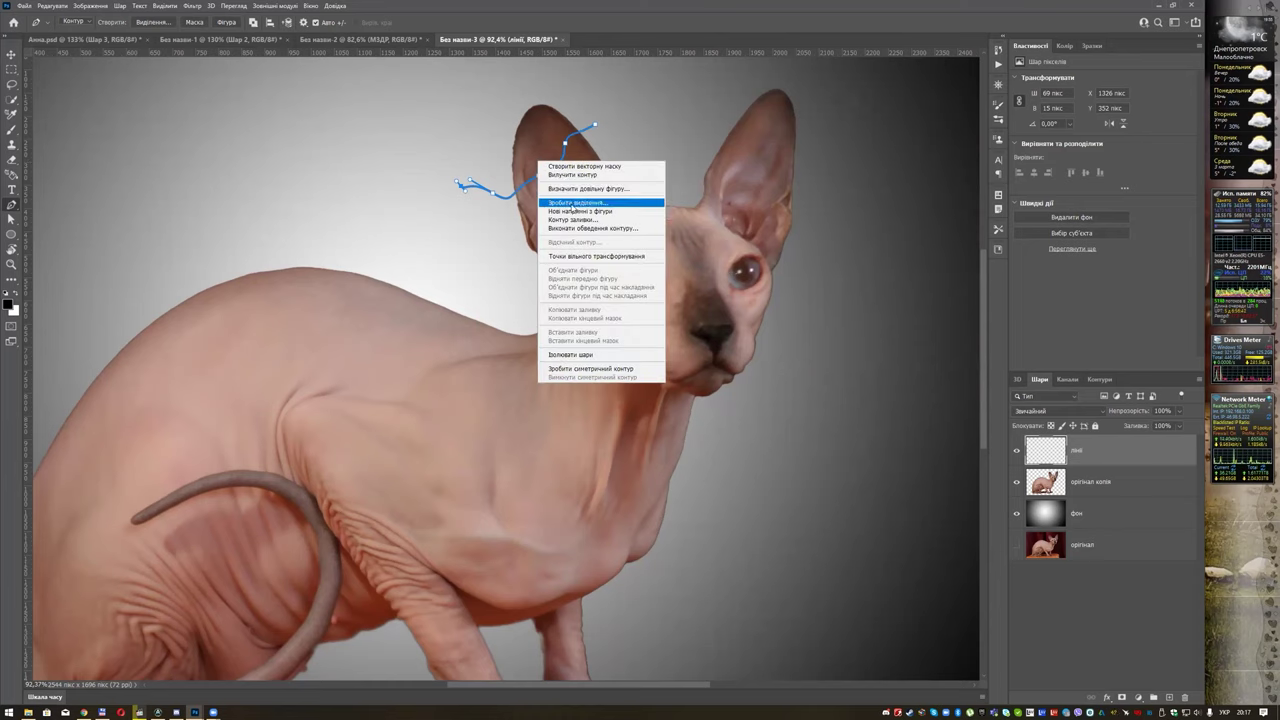
click(582, 228)
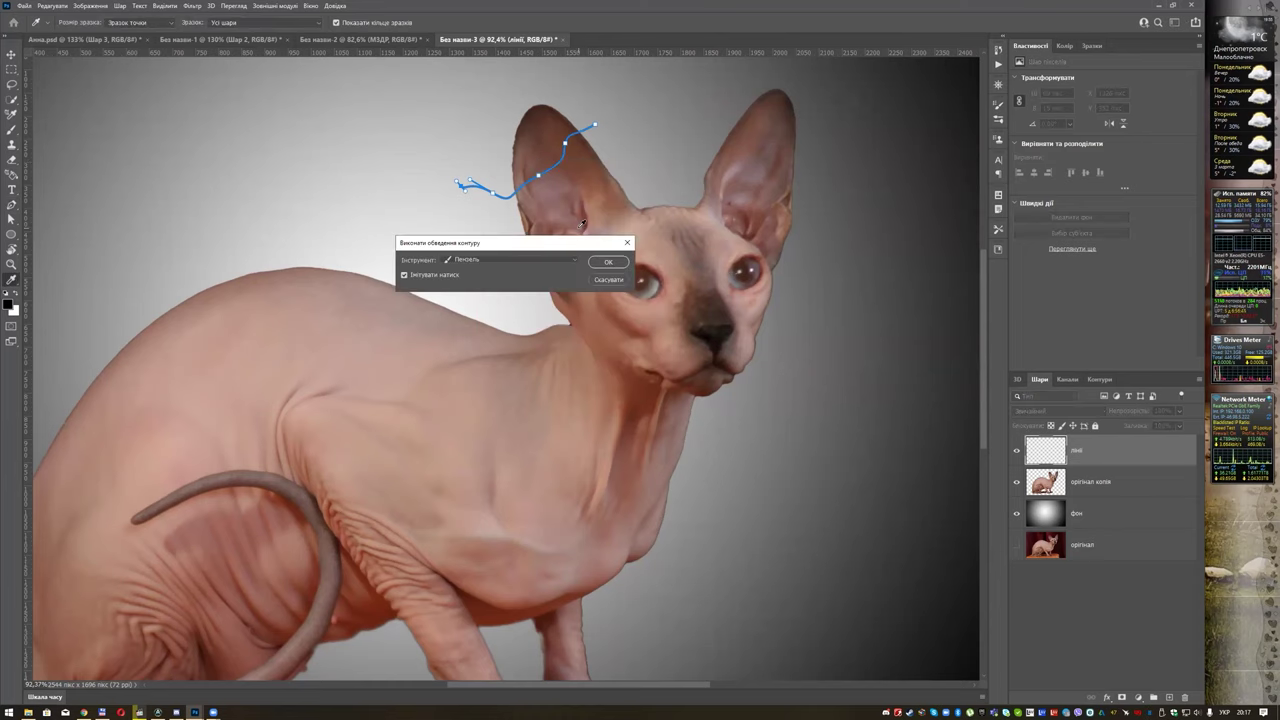
key(Return)
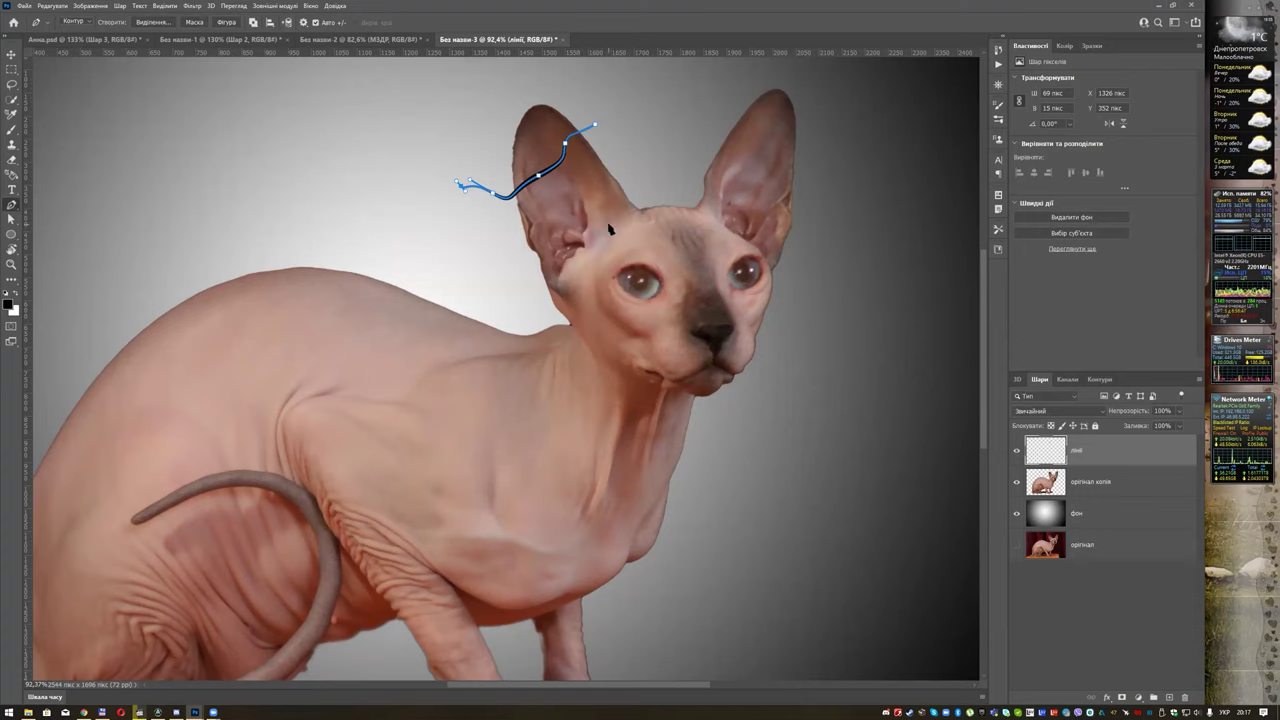
key(Return)
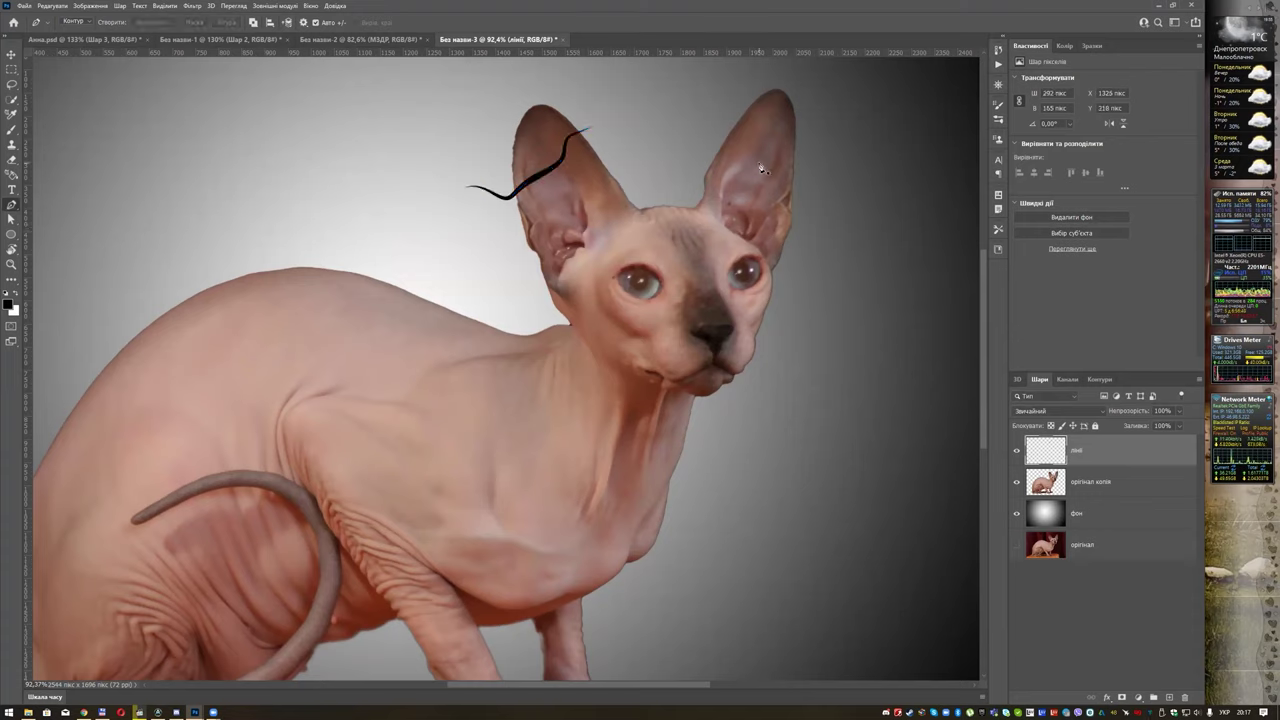
Draw a curved path across the upper part of the cat's far ear and stroke it with simulated pressure.
click(723, 116)
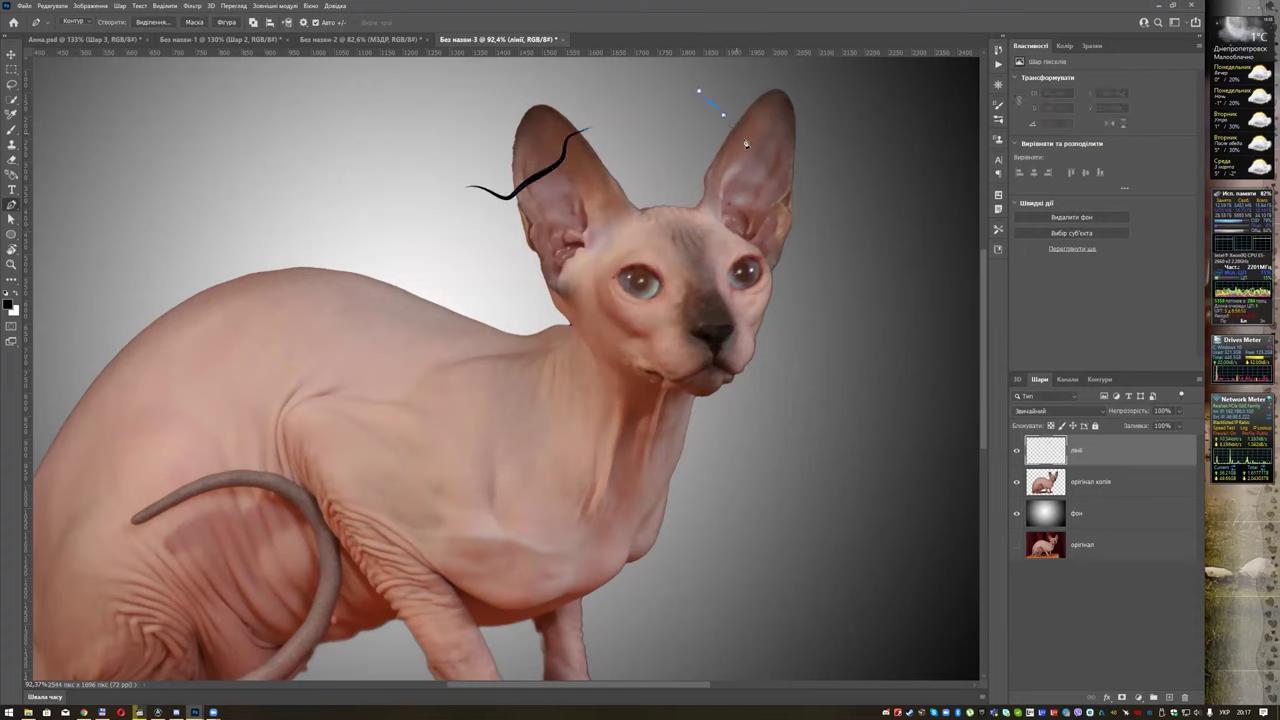
click(805, 159)
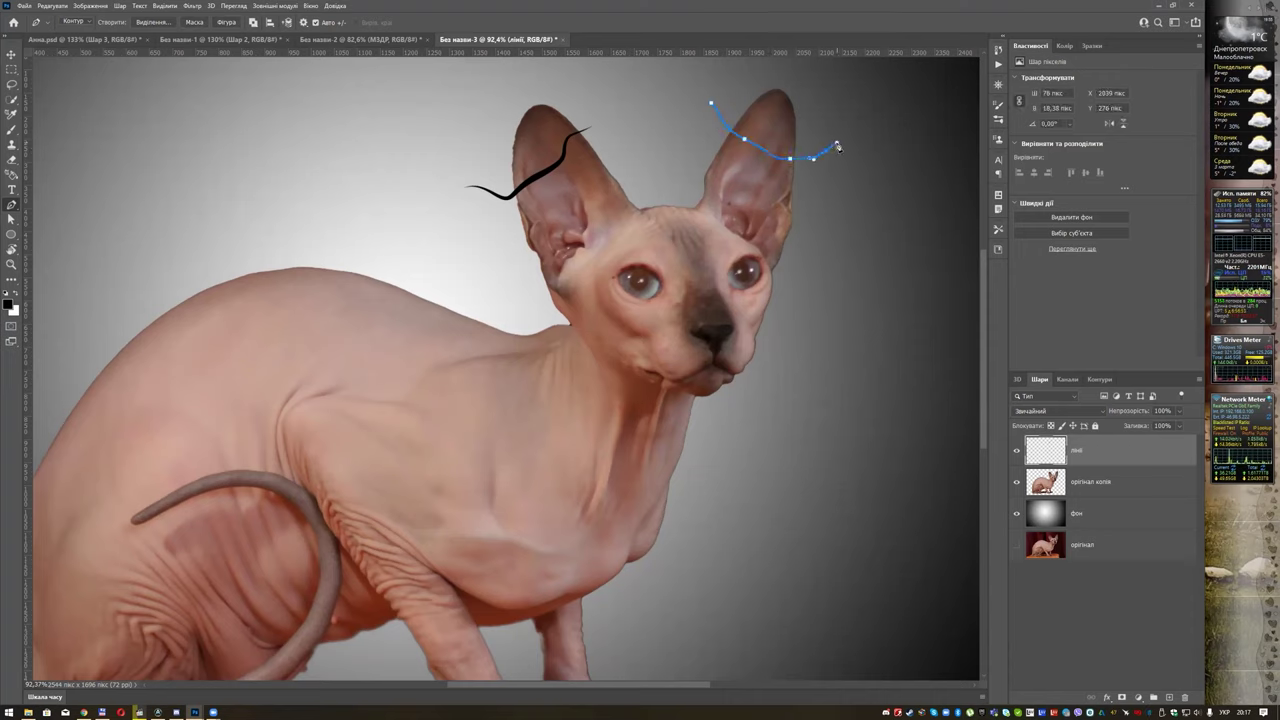
right_click(813, 152)
click(838, 210)
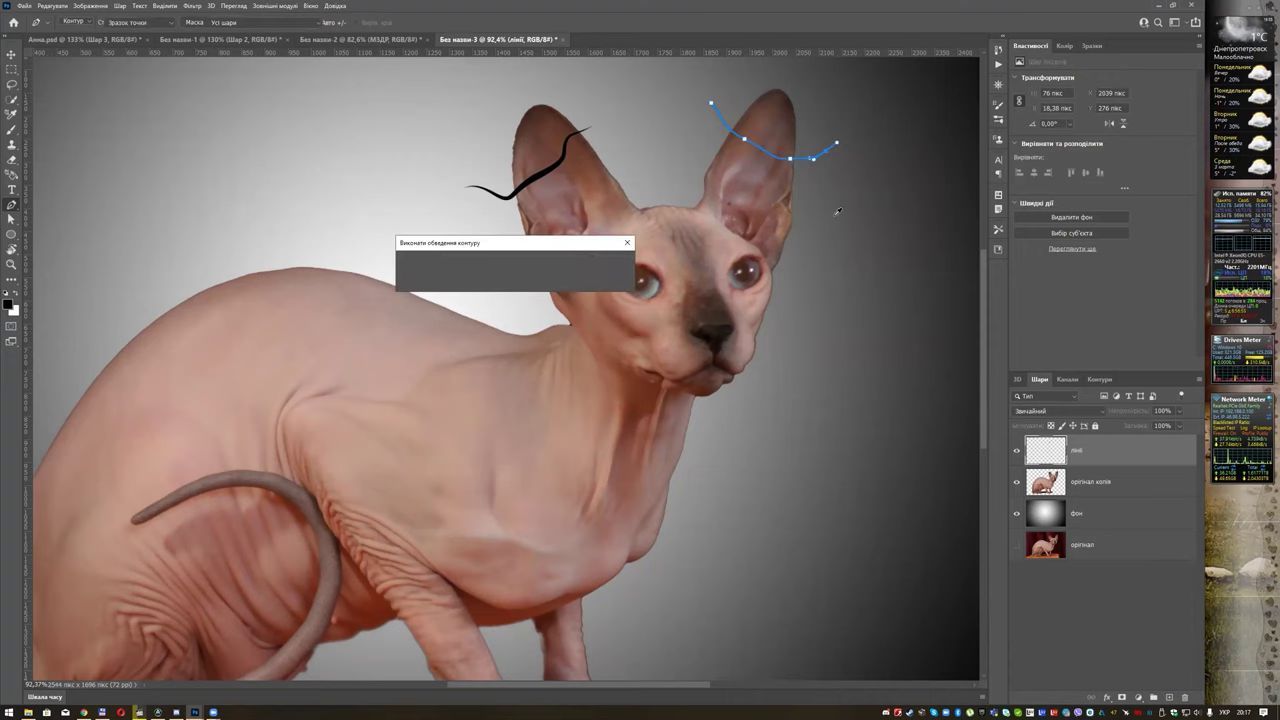
key(Return)
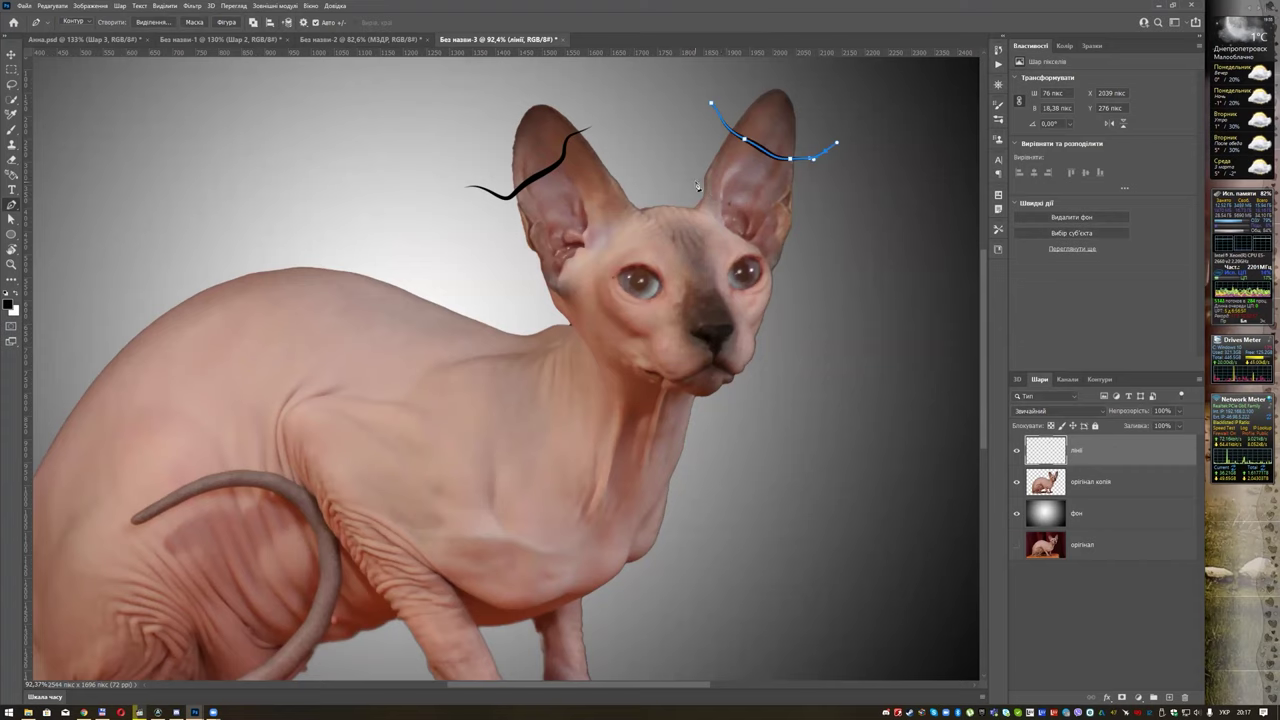
drag(684, 189, 823, 249)
key(BackSpace)
key(BackSpace)
key(Delete)
key(Delete)
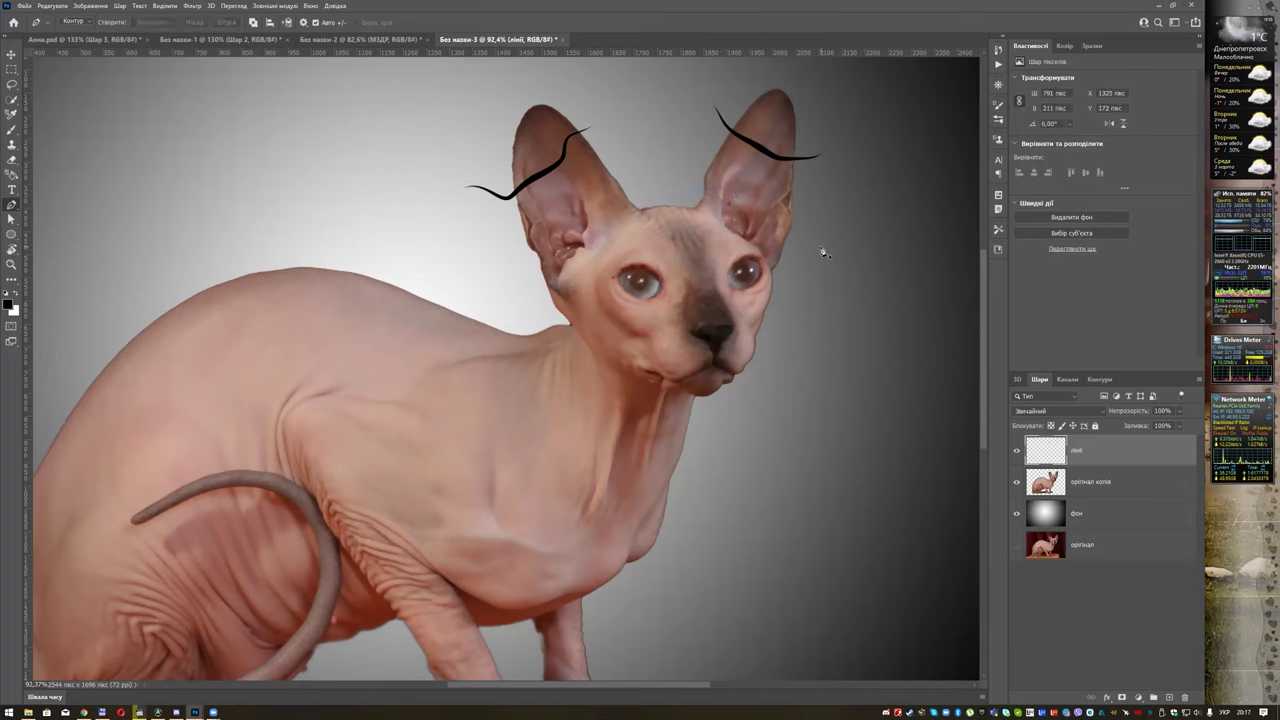
Draw an arched path across the base of the far ear and stroke it with the tapered brush.
click(676, 187)
click(722, 186)
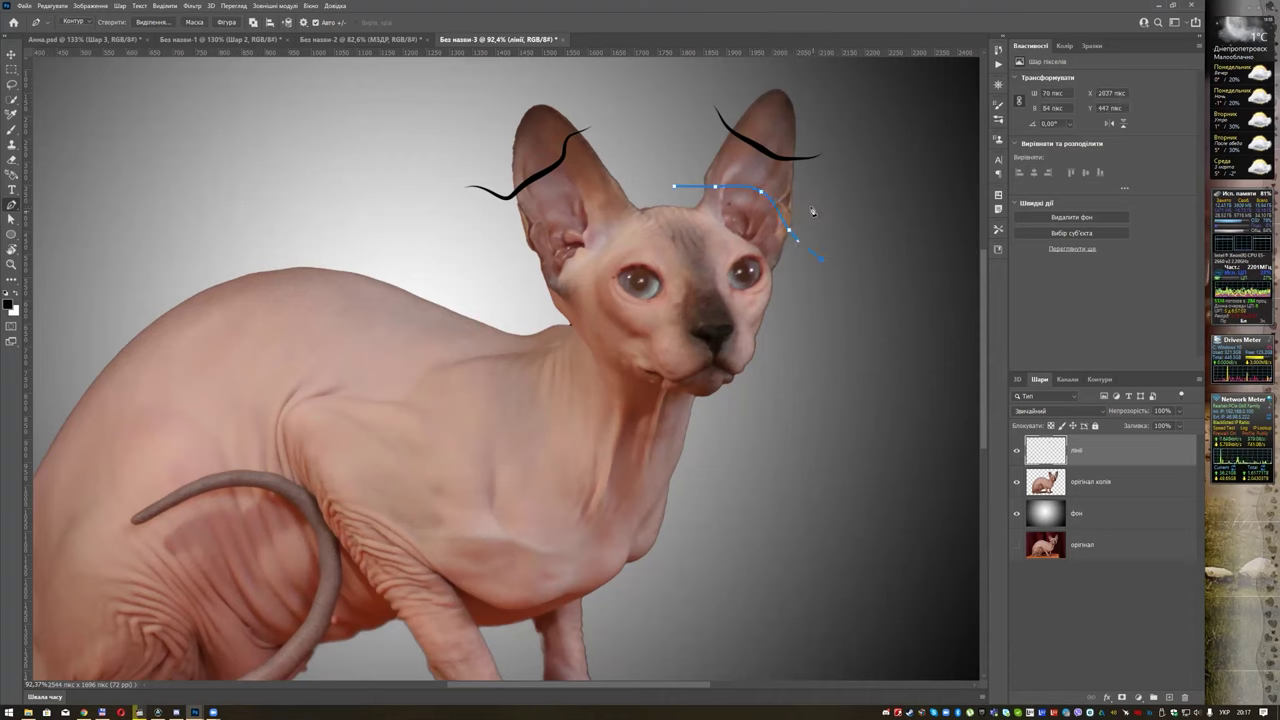
right_click(790, 215)
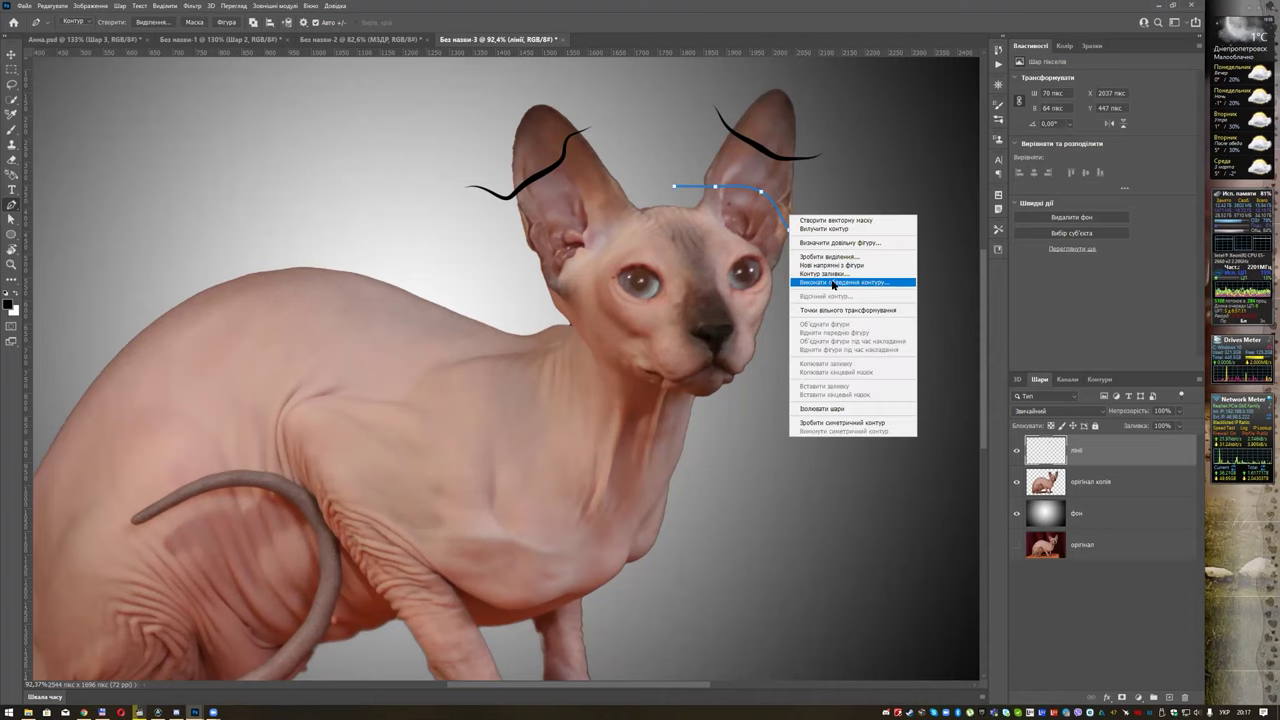
click(833, 283)
key(Return)
key(Escape)
Draw a wavy path across the base of the ear nearer the back and stroke it with the tapered brush.
drag(627, 208, 626, 208)
drag(618, 219, 598, 230)
drag(587, 225, 505, 259)
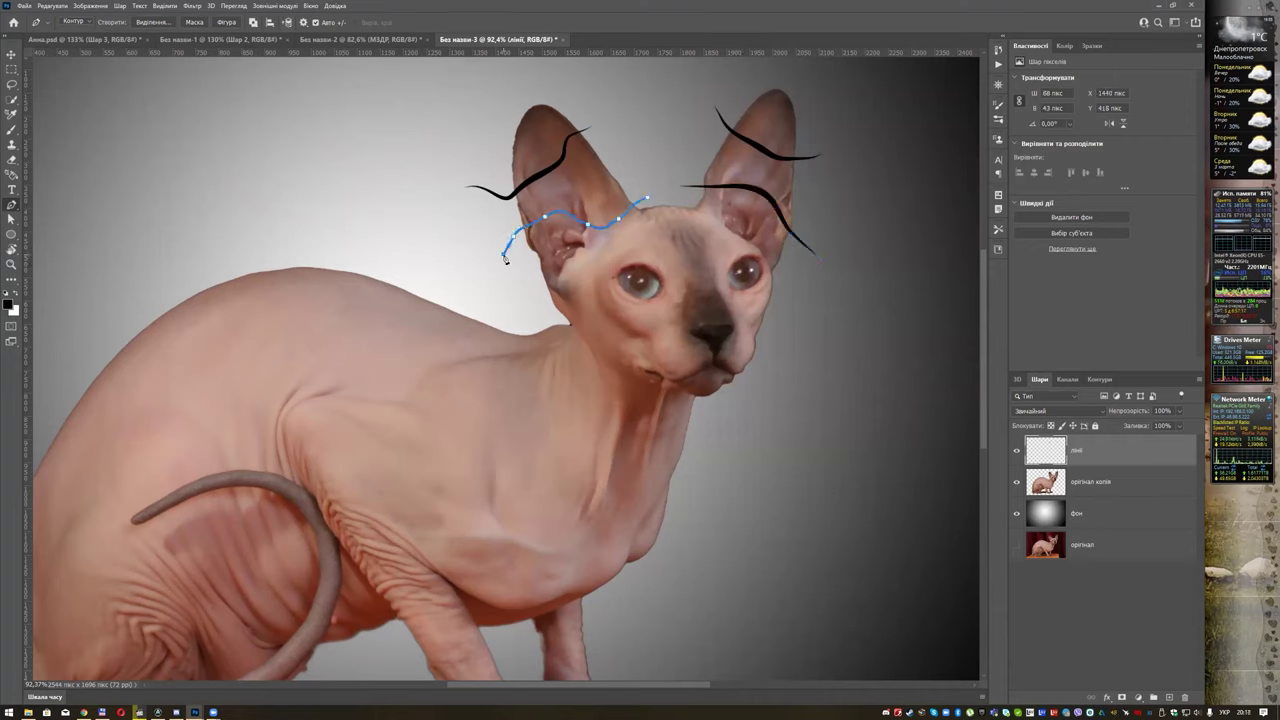
right_click(506, 258)
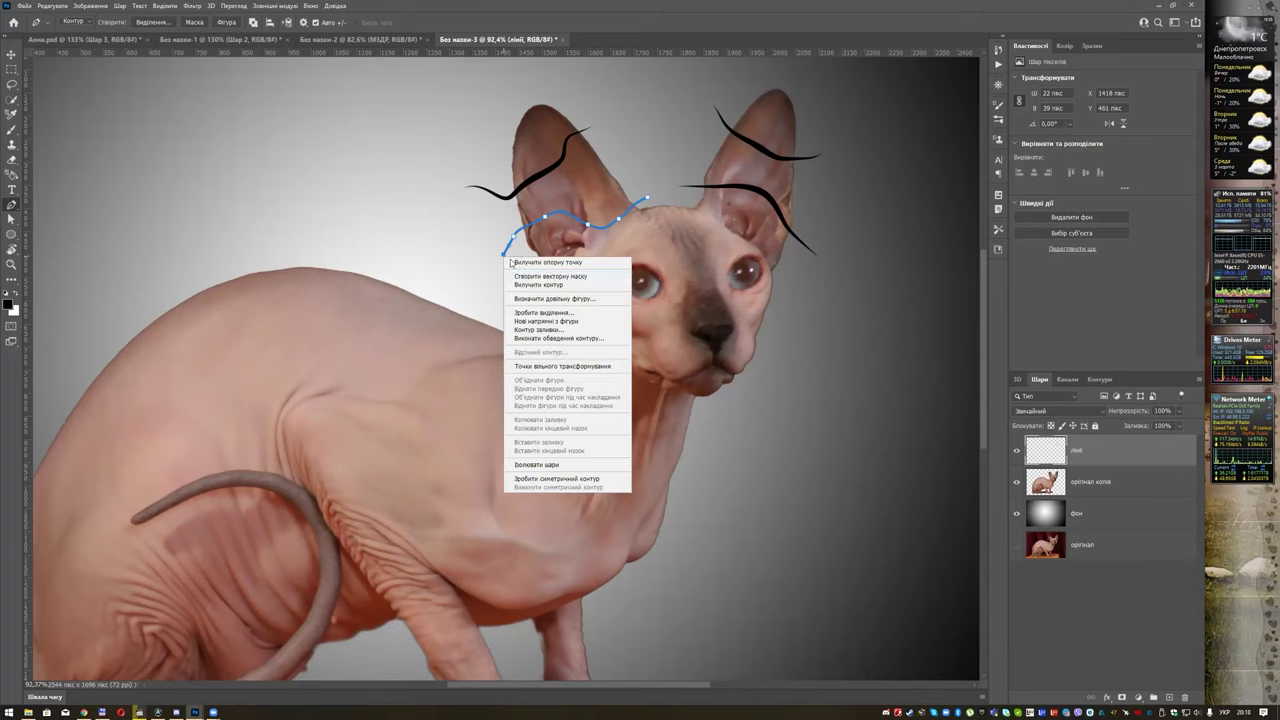
click(550, 337)
key(Return)
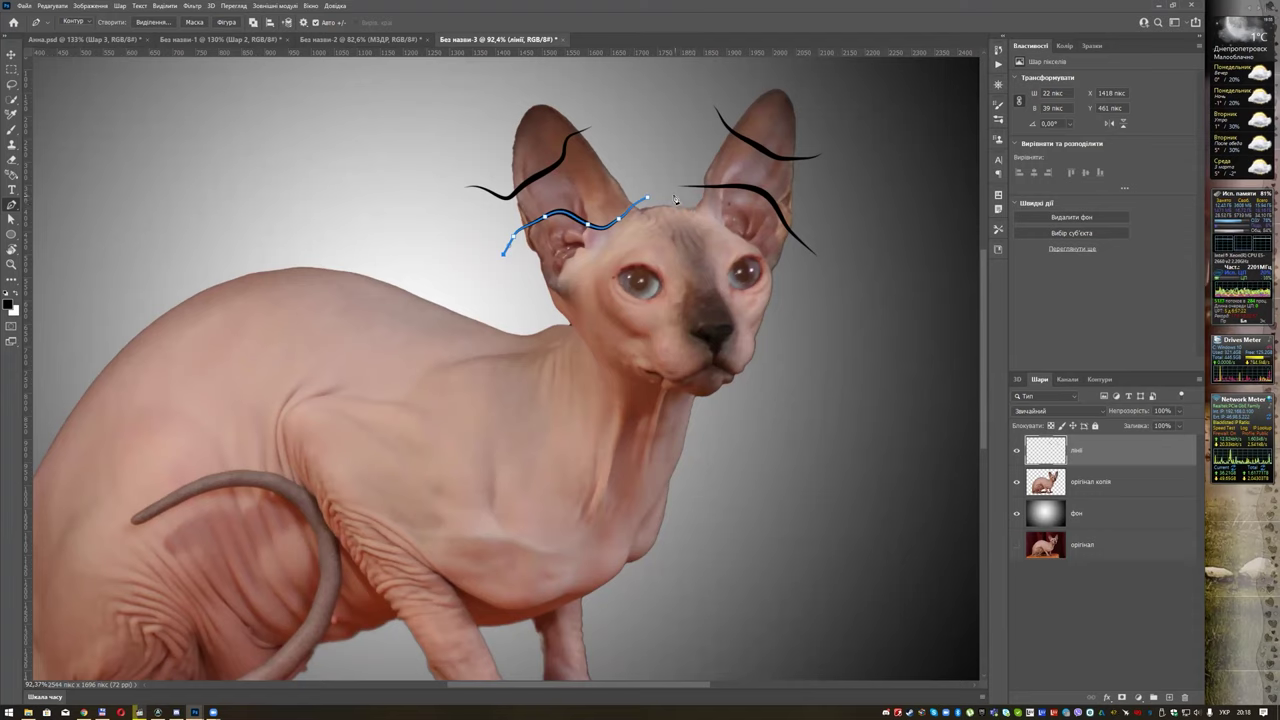
key(Escape)
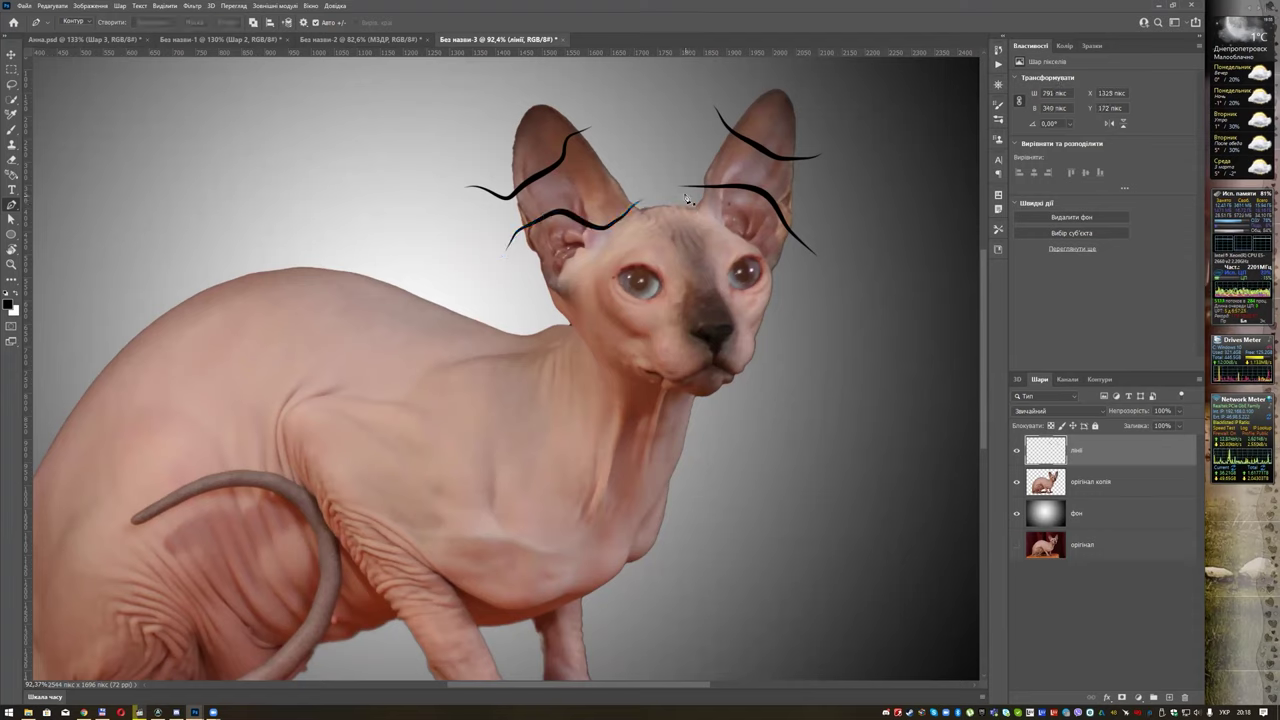
Draw and stroke a curved path from the top of the head above the far eye and past the cheek.
click(676, 185)
drag(750, 238, 765, 250)
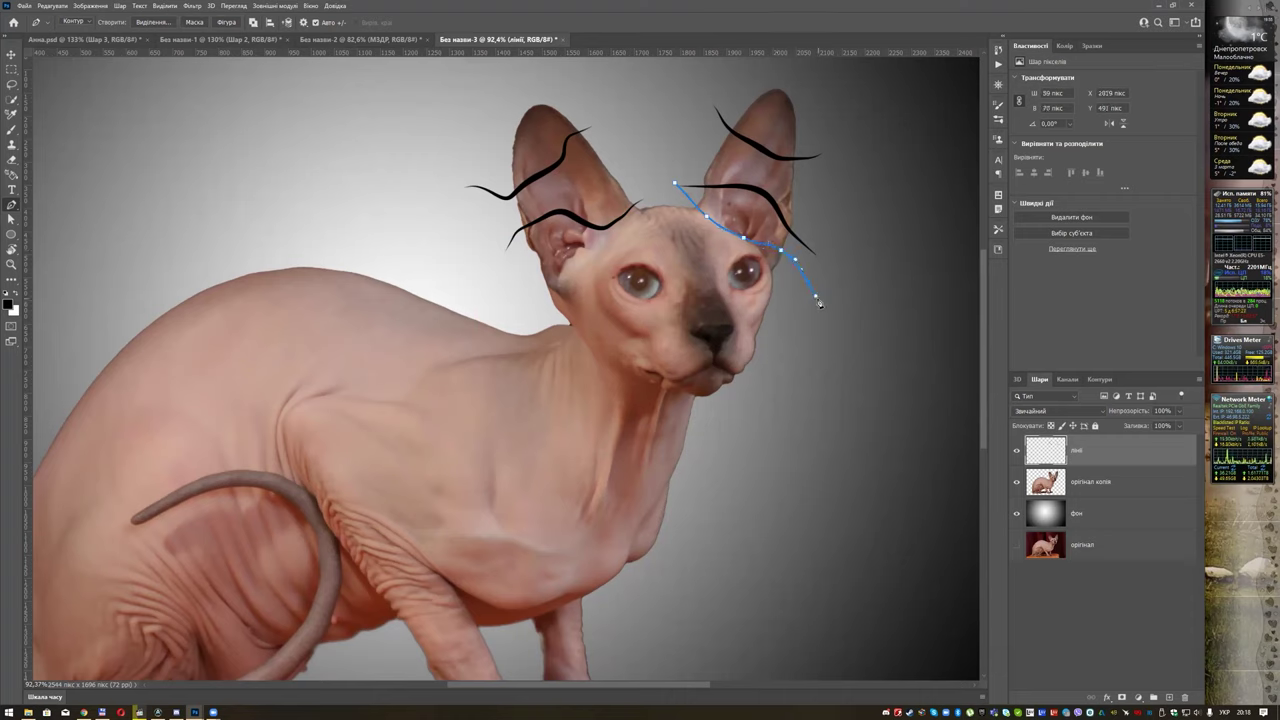
right_click(818, 302)
click(858, 372)
key(Return)
key(Escape)
Draw and stroke a path from the forehead down the nose bridge, curving under the near eye to the back of the cheek.
click(662, 195)
mouse_move(686, 240)
mouse_down()
mouse_move(674, 308)
mouse_move(512, 292)
mouse_move(736, 301)
mouse_up()
click(516, 290)
right_click(516, 290)
click(556, 360)
key(Return)
key(Escape)
Draw and stroke a path from the top of the head down between the nose and the far eye, past the muzzle.
click(677, 189)
drag(752, 318, 754, 328)
click(778, 352)
right_click(778, 353)
click(816, 430)
key(Return)
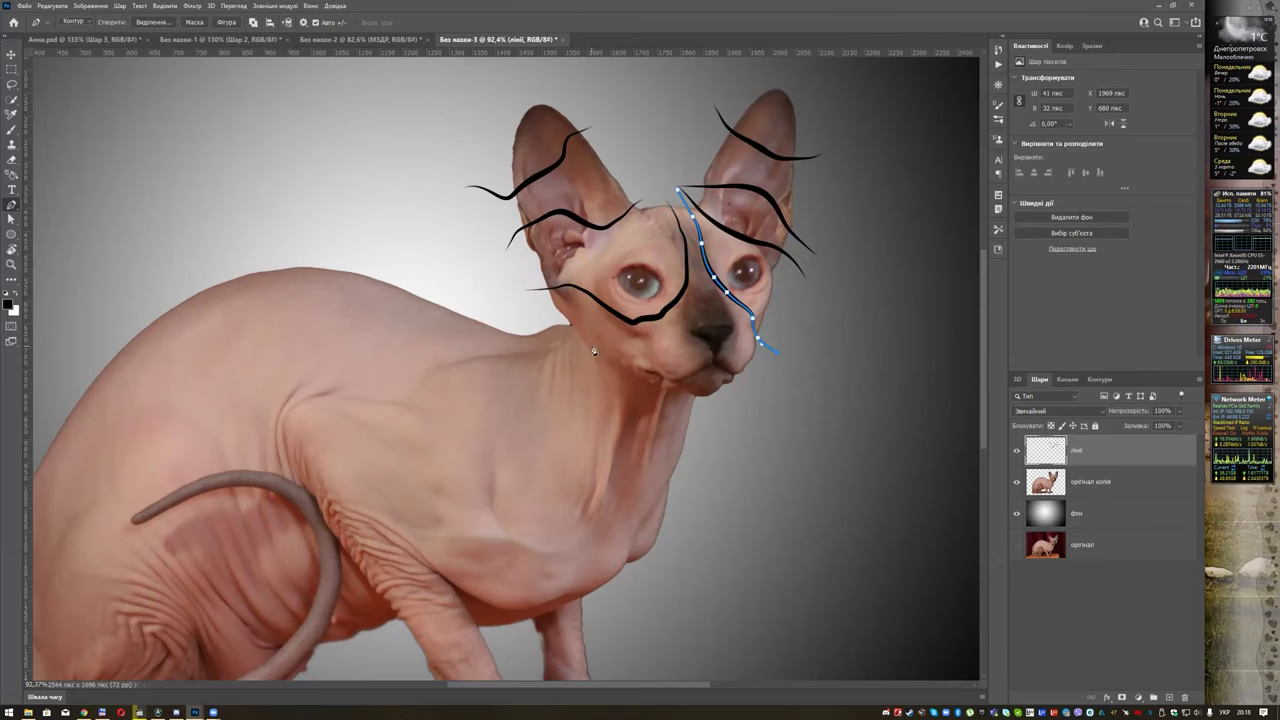
key(Escape)
Draw and stroke a curved path from below the near ear, under the muzzle and past the chin.
click(550, 313)
right_click(757, 426)
click(806, 490)
key(Return)
key(Escape)
Draw and stroke a U-shaped path from the neck down across the shoulder and up over the back.
click(543, 314)
drag(363, 345, 372, 314)
click(393, 251)
right_click(393, 251)
click(466, 334)
key(Return)
key(Escape)
Draw and stroke a winding path from the top of the back down across the flank to the rump's outer edge.
click(359, 258)
right_click(164, 355)
click(231, 440)
key(Escape)
Draw and stroke an arched path around the cat's chest above the front leg.
click(638, 594)
key(Escape)
click(511, 652)
drag(486, 606, 474, 589)
mouse_move(456, 562)
mouse_down()
mouse_move(457, 530)
mouse_move(520, 501)
mouse_up()
click(656, 601)
right_click(587, 346)
click(655, 430)
key(Return)
drag(300, 400, 593, 217)
key(Escape)
Draw and stroke a winding path across the haunch, passing around the tail tip and back past the rump's edge.
click(324, 190)
click(372, 236)
click(315, 433)
drag(305, 448, 288, 452)
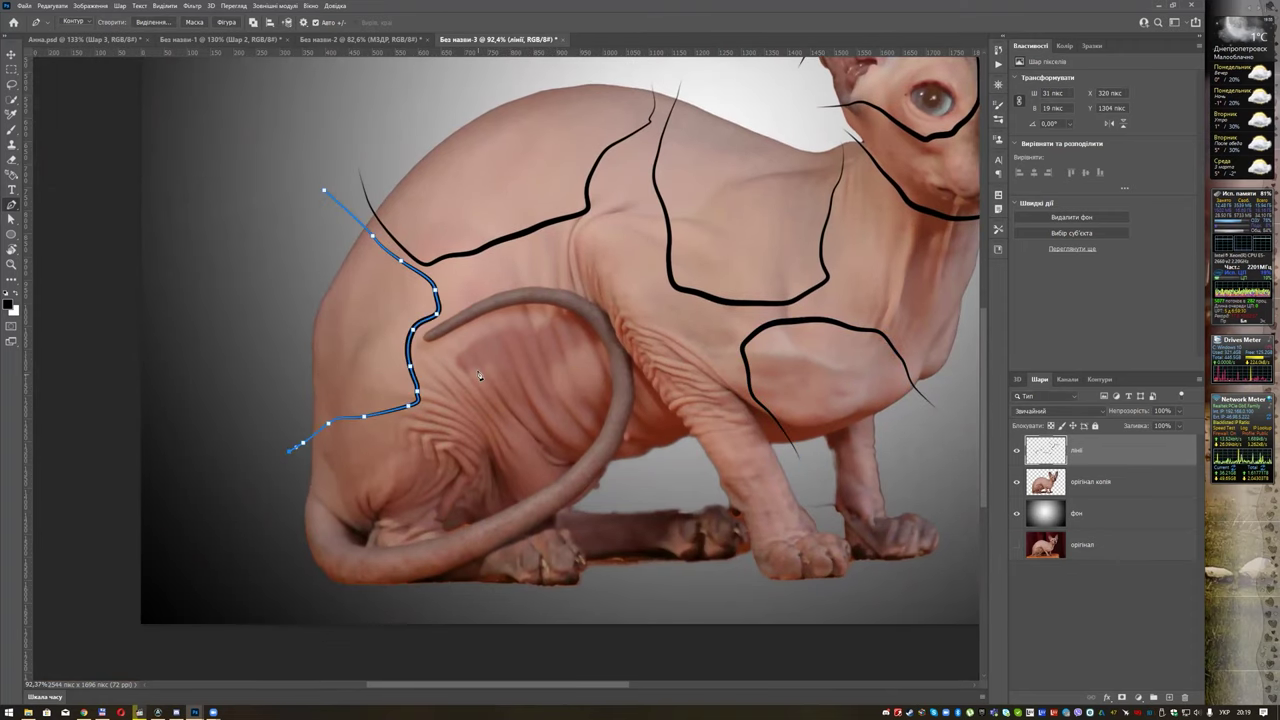
scroll(459, 348, up, 5)
key(Escape)
Try stroking a short curved path across the tail near its tip.
click(467, 243)
drag(480, 270, 486, 298)
right_click(477, 269)
click(545, 353)
key(Escape)
Try stroking a second short curved path across the tail, farther from the tip.
click(607, 154)
drag(607, 198, 601, 282)
right_click(616, 227)
click(659, 294)
key(Return)
Undo the short strokes made across the tail.
key(ctrl+z)
key(ctrl+z)
key(ctrl+z)
key(ctrl+z)
key(ctrl+z)
key(ctrl+z)
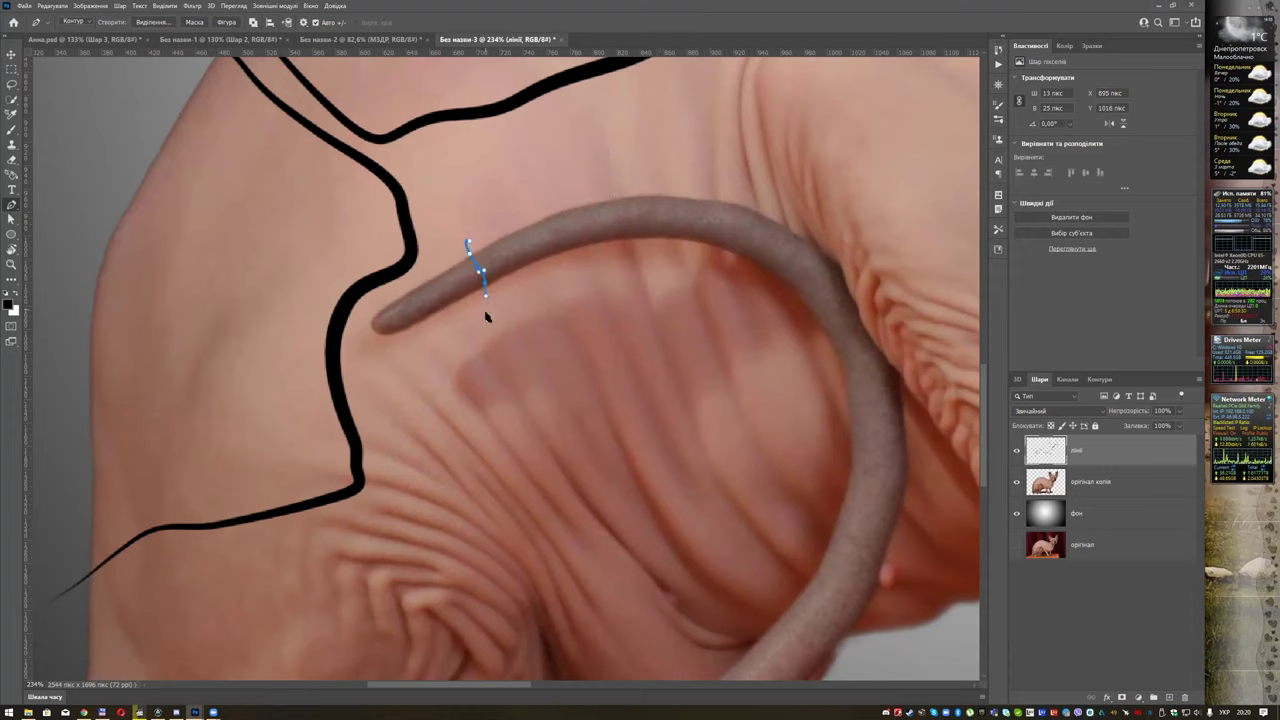
Stroke the short curved path across the tail near its tip and add a second stroked curve farther along the upper tail.
right_click(469, 245)
click(501, 368)
key(Return)
drag(641, 180, 671, 285)
right_click(674, 243)
click(715, 311)
key(Return)
Stroke two more short curved paths across the tail, on its upper bend and where it turns down.
right_click(766, 263)
click(812, 330)
key(Return)
click(801, 366)
right_click(920, 352)
click(975, 433)
key(Return)
key(Return)
Draw and stroke two short curved paths across the descending part of the tail beside the belly.
mouse_move(832, 486)
mouse_down()
mouse_move(660, 283)
mouse_move(734, 449)
mouse_up()
right_click(686, 374)
click(731, 441)
key(Return)
key(Return)
drag(556, 433, 617, 542)
right_click(617, 465)
click(663, 534)
key(Return)
Draw and stroke a curved path across the lower tail, ending over the near hind paw.
drag(430, 512, 537, 294)
key(Return)
click(486, 277)
right_click(497, 377)
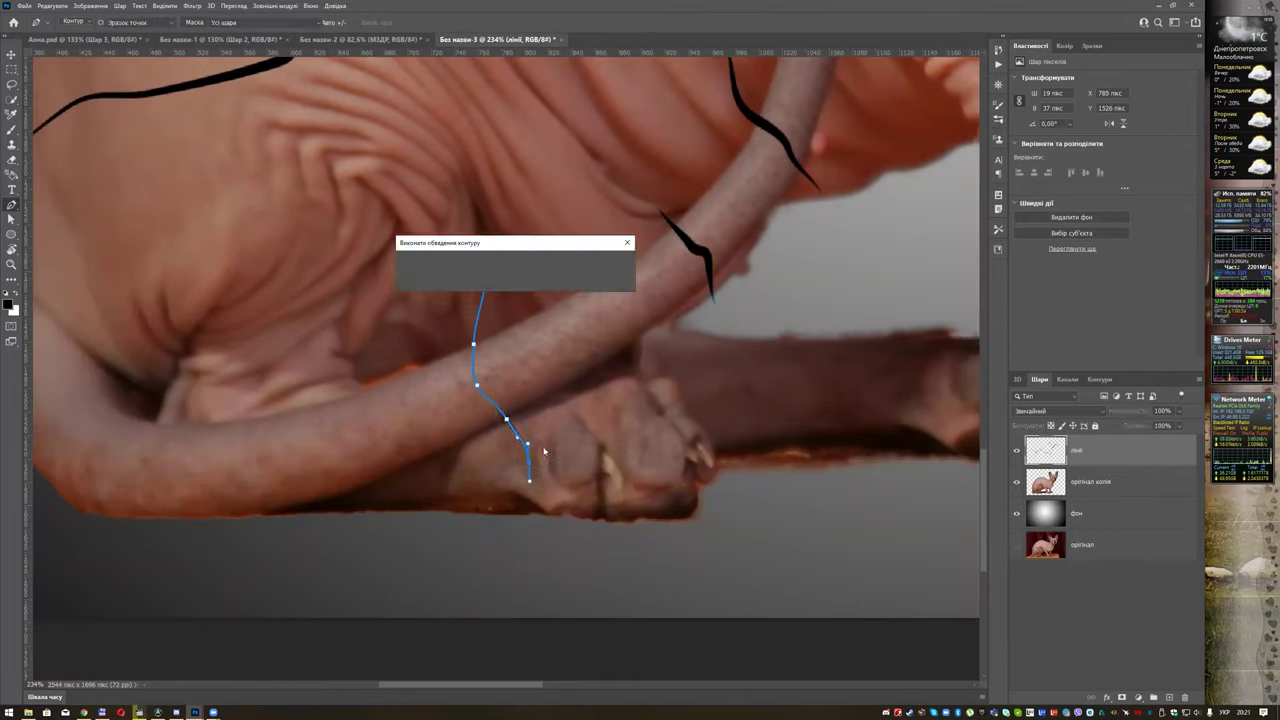
click(545, 447)
key(Return)
Draw and stroke another short curved path across the bottom stretch of the tail, behind the hind paw.
click(620, 326)
drag(625, 476, 637, 503)
right_click(617, 413)
click(667, 481)
key(Return)
key(Return)
Draw and stroke a short bent path across the base of the tail near the rump.
drag(331, 458, 323, 485)
right_click(333, 442)
click(420, 509)
key(Return)
key(Return)
Draw and stroke a rounded path bulging across the lower haunch from the rump's edge and back.
click(266, 281)
click(306, 271)
click(491, 271)
right_click(438, 158)
click(512, 227)
key(Return)
key(Return)
Draw an arched path from the lower haunch over the upper tail and down to the belly, stroke it and delete the path.
scroll(655, 200, down, 5)
drag(655, 200, 556, 241)
click(401, 40)
click(498, 40)
drag(461, 295, 355, 475)
mouse_move(433, 528)
mouse_down()
mouse_move(417, 341)
mouse_move(502, 133)
mouse_move(536, 133)
mouse_move(574, 193)
mouse_move(545, 328)
mouse_move(617, 410)
mouse_move(601, 246)
mouse_move(722, 433)
mouse_up()
key(b)
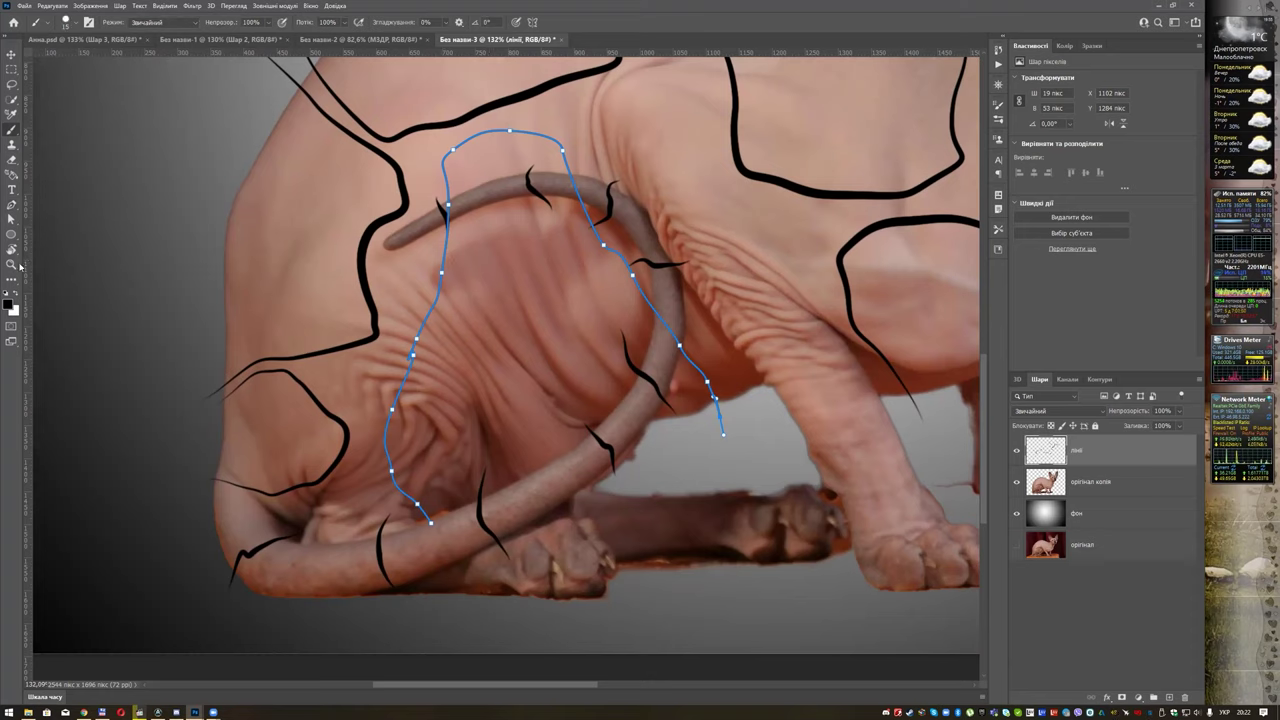
click(11, 205)
right_click(430, 178)
click(466, 246)
click(608, 263)
key(Delete)
Draw a path from the belly up around the shoulder and down to the chest's underside, stroke it and delete the path.
drag(543, 315, 382, 396)
drag(583, 488, 534, 373)
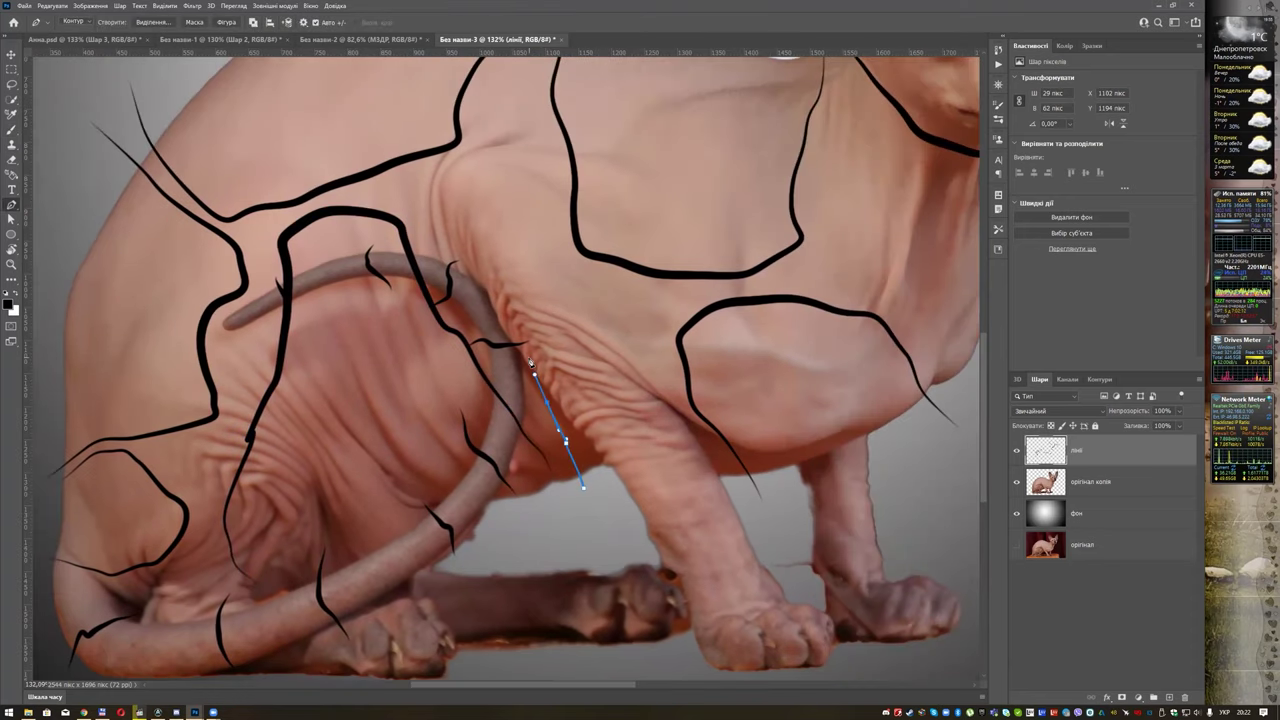
key(ctrl+z)
mouse_move(593, 479)
mouse_down()
mouse_move(425, 203)
mouse_move(560, 224)
mouse_move(748, 499)
mouse_up()
drag(565, 229, 549, 242)
right_click(530, 290)
click(566, 358)
click(606, 263)
key(Delete)
Draw and stroke two curved paths across the near front leg, one at its top and one above the paw.
drag(588, 449, 607, 448)
drag(662, 455, 743, 490)
right_click(761, 269)
click(797, 337)
click(606, 263)
drag(641, 564, 778, 552)
key(Return)
key(Return)
Draw and stroke two curved paths across the far front leg, one below the chest and one above the paw.
mouse_move(795, 487)
mouse_down()
mouse_move(839, 493)
mouse_move(900, 462)
mouse_up()
key(Return)
key(Return)
drag(795, 578, 916, 547)
key(i)
key(Return)
Draw and stroke two upright curved paths across the outstretched far hind leg.
drag(506, 541, 537, 466)
click(511, 478)
drag(505, 519, 508, 540)
right_click(515, 528)
click(580, 389)
click(625, 487)
drag(600, 522, 599, 544)
key(Return)
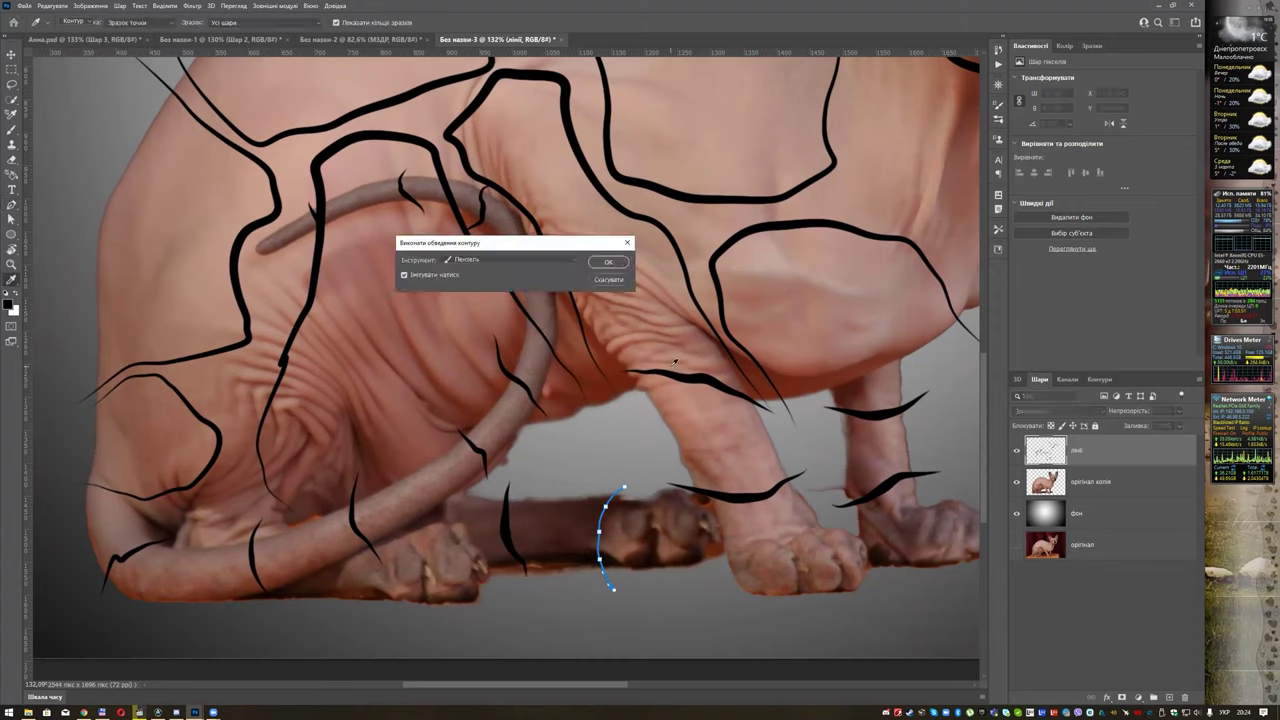
key(Return)
Draw and stroke a curved path running down the front of the neck and chest.
scroll(612, 385, down, 3)
click(852, 187)
drag(844, 245, 850, 298)
click(840, 331)
right_click(843, 260)
click(914, 320)
key(Return)
key(Return)
drag(870, 152, 819, 223)
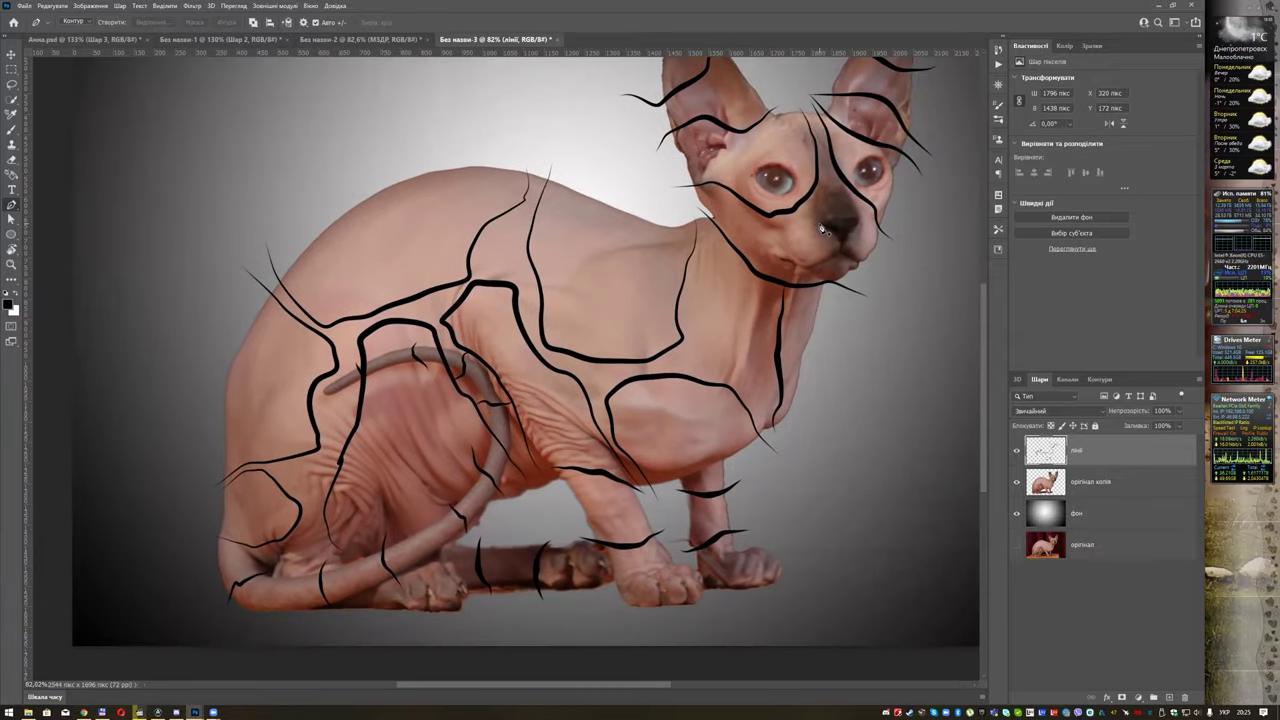
Set up the Eraser with a hard round tip and erase the line ends that extend past the cat's back and rump.
click(12, 159)
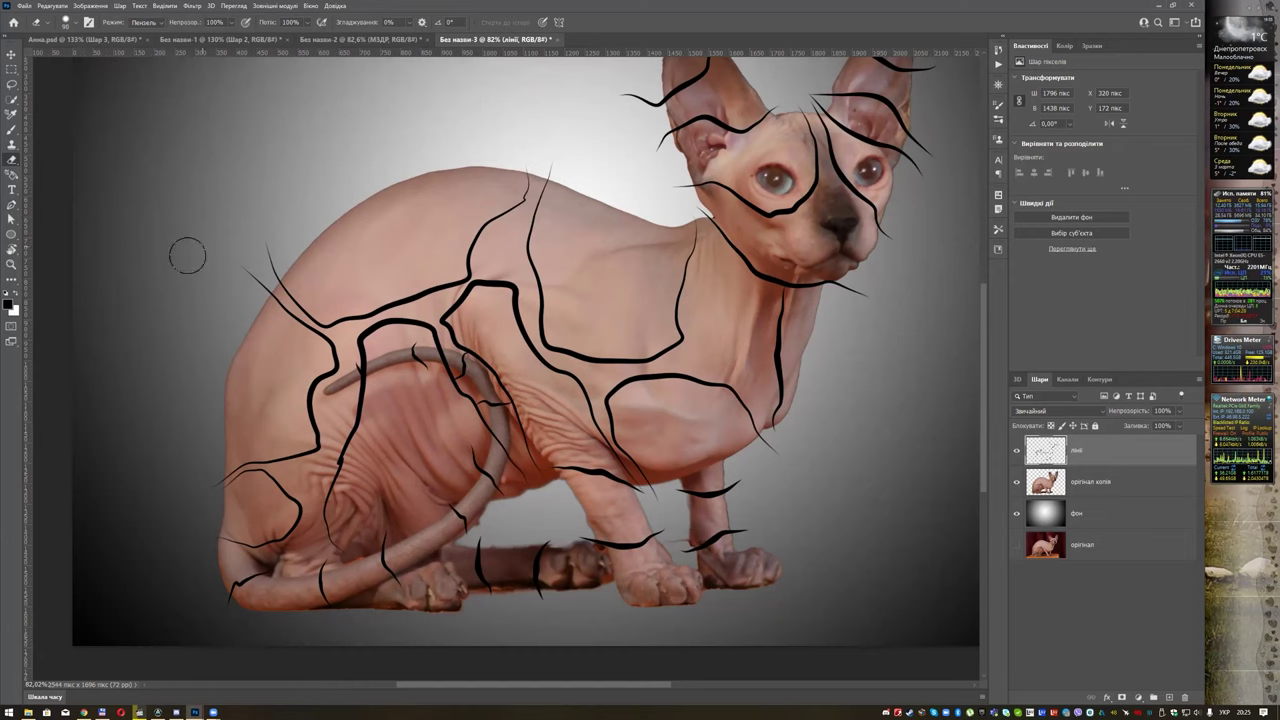
right_click(267, 158)
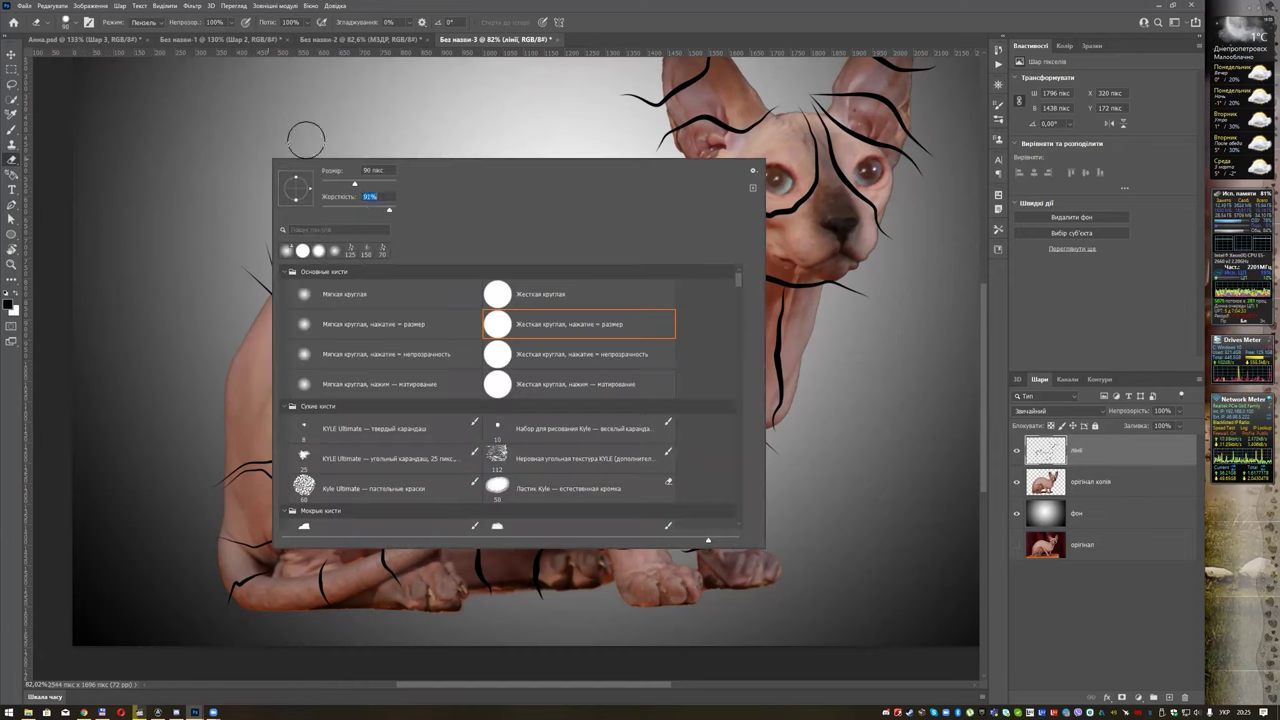
key(Return)
scroll(250, 214, up, 4)
mouse_move(276, 201)
mouse_down()
mouse_move(241, 287)
mouse_move(280, 205)
mouse_move(250, 285)
mouse_move(272, 283)
mouse_move(215, 269)
mouse_up()
scroll(251, 294, down, 10)
drag(225, 541, 235, 540)
drag(462, 408, 451, 416)
Reduce the eraser size and trim the overhanging line ends along the lower tail.
key([)
key([)
key([)
key([)
key([)
drag(600, 369, 592, 394)
drag(630, 486, 624, 478)
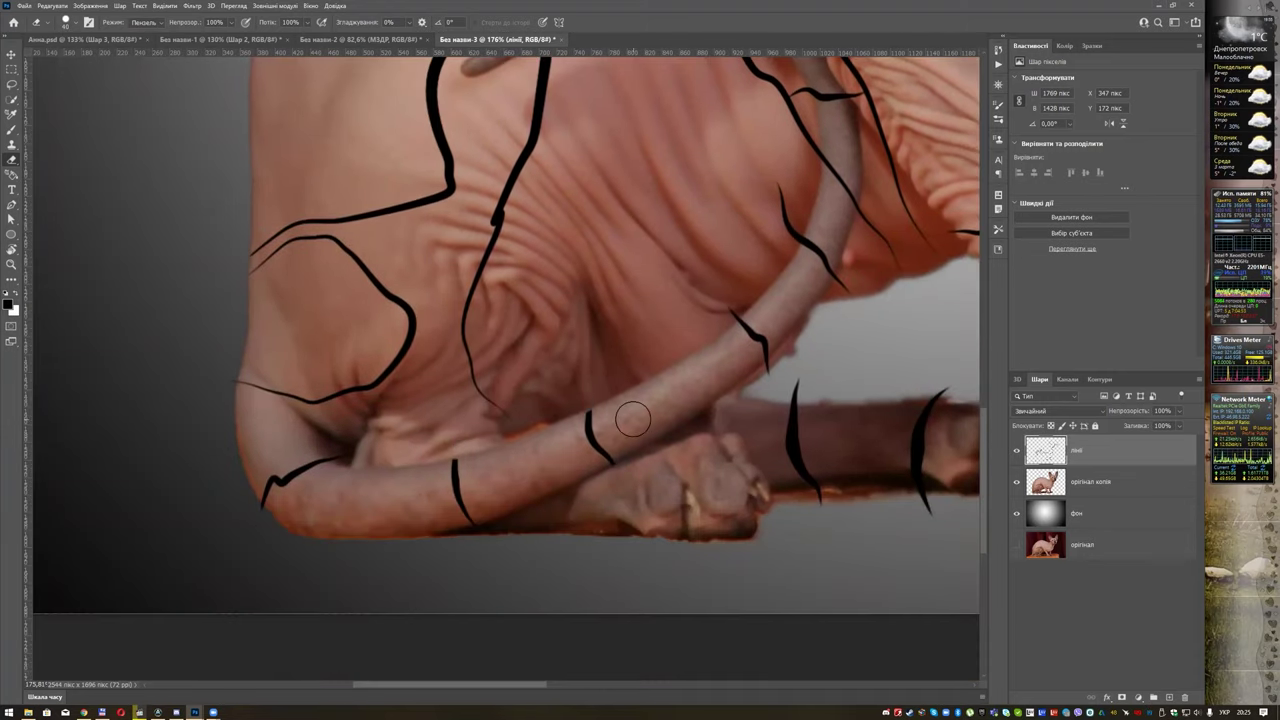
Erase the overhanging ends of the lines crossing the descending tail and the far hind leg.
drag(686, 421, 431, 546)
drag(514, 323, 530, 345)
drag(603, 412, 598, 401)
drag(570, 636, 568, 628)
drag(546, 496, 544, 509)
drag(684, 634, 677, 627)
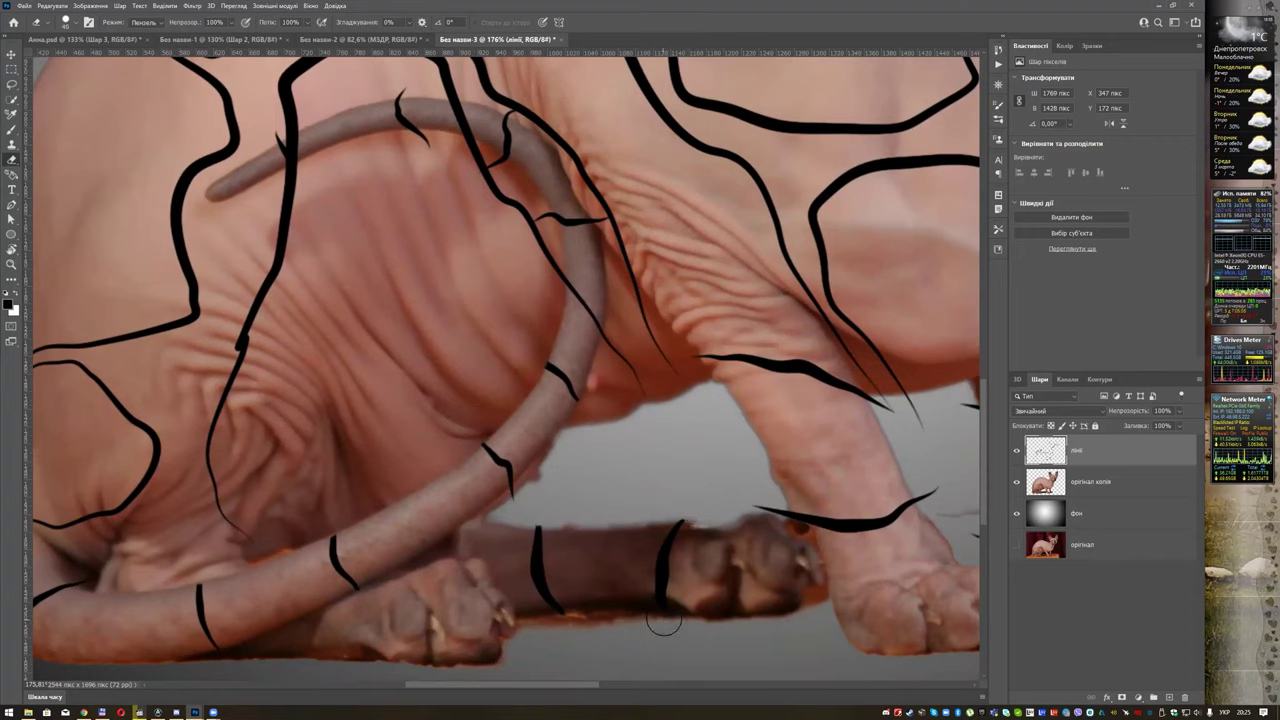
Trim the lower lines on both front legs and erase stray cutout remnants around the legs on the орігінал копія layer.
scroll(656, 505, right, 4)
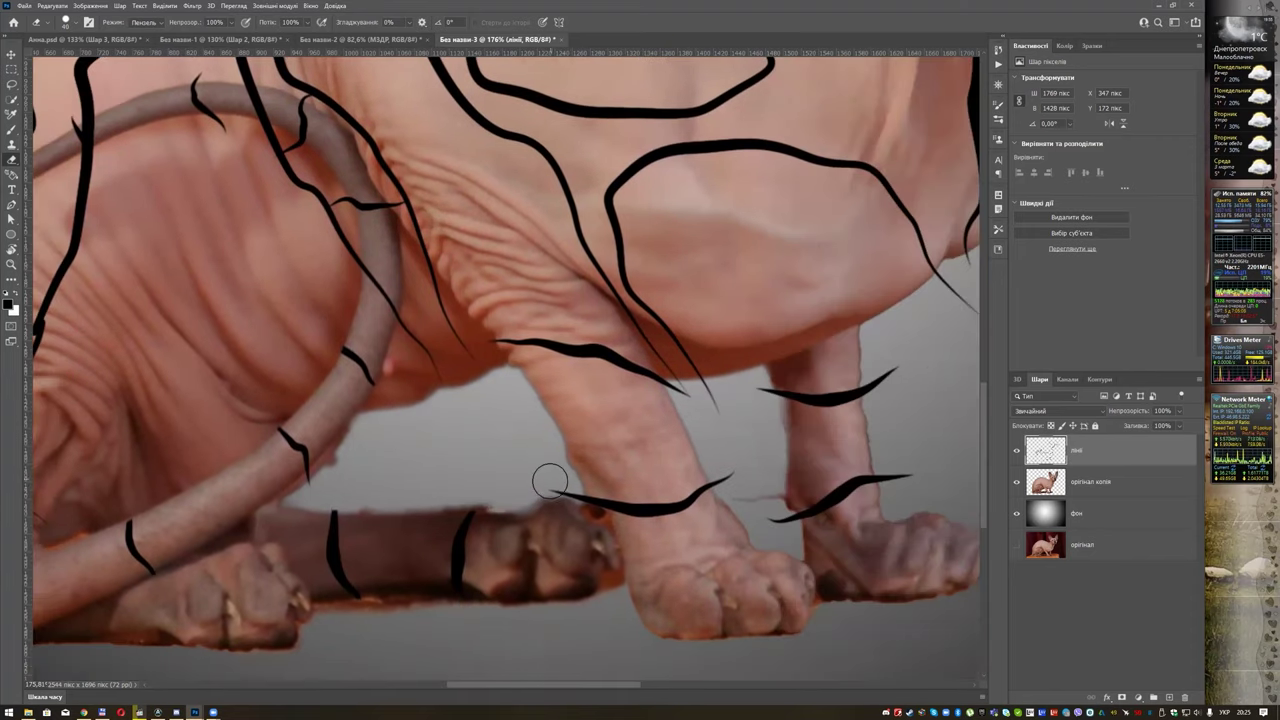
click(1072, 488)
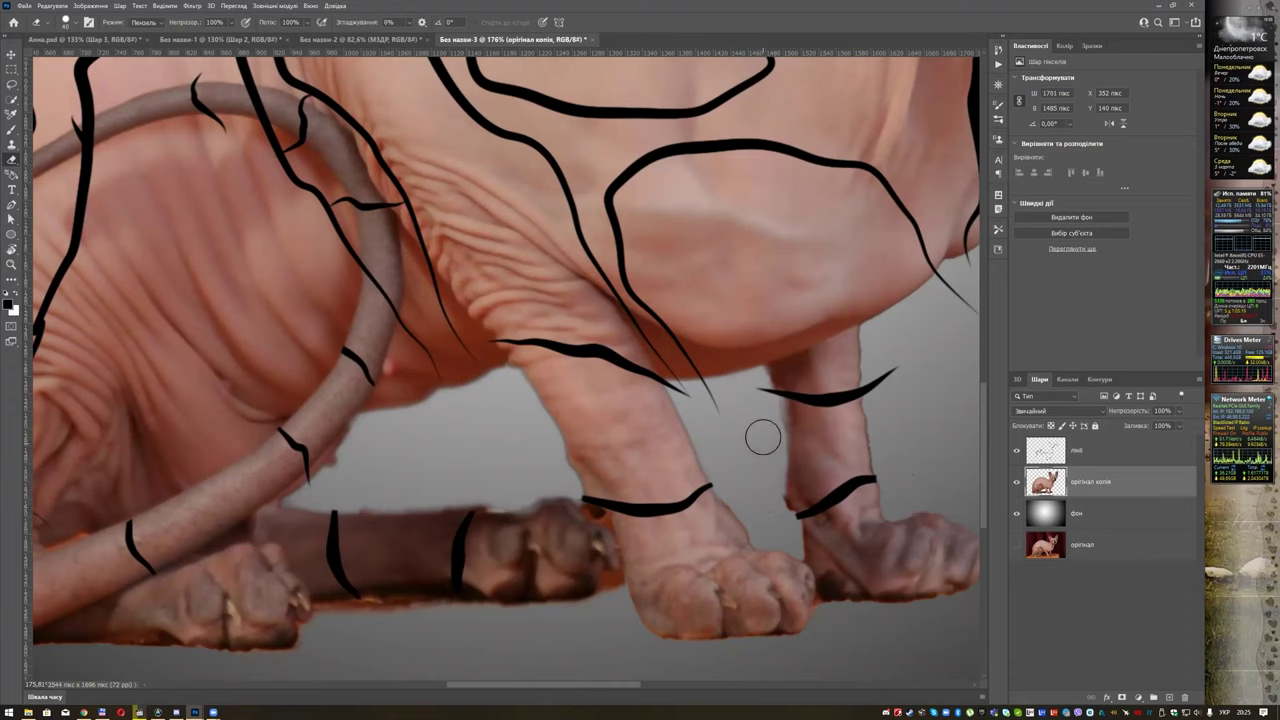
mouse_move(407, 624)
mouse_down()
mouse_move(351, 620)
mouse_move(460, 614)
mouse_move(349, 614)
mouse_move(408, 617)
mouse_up()
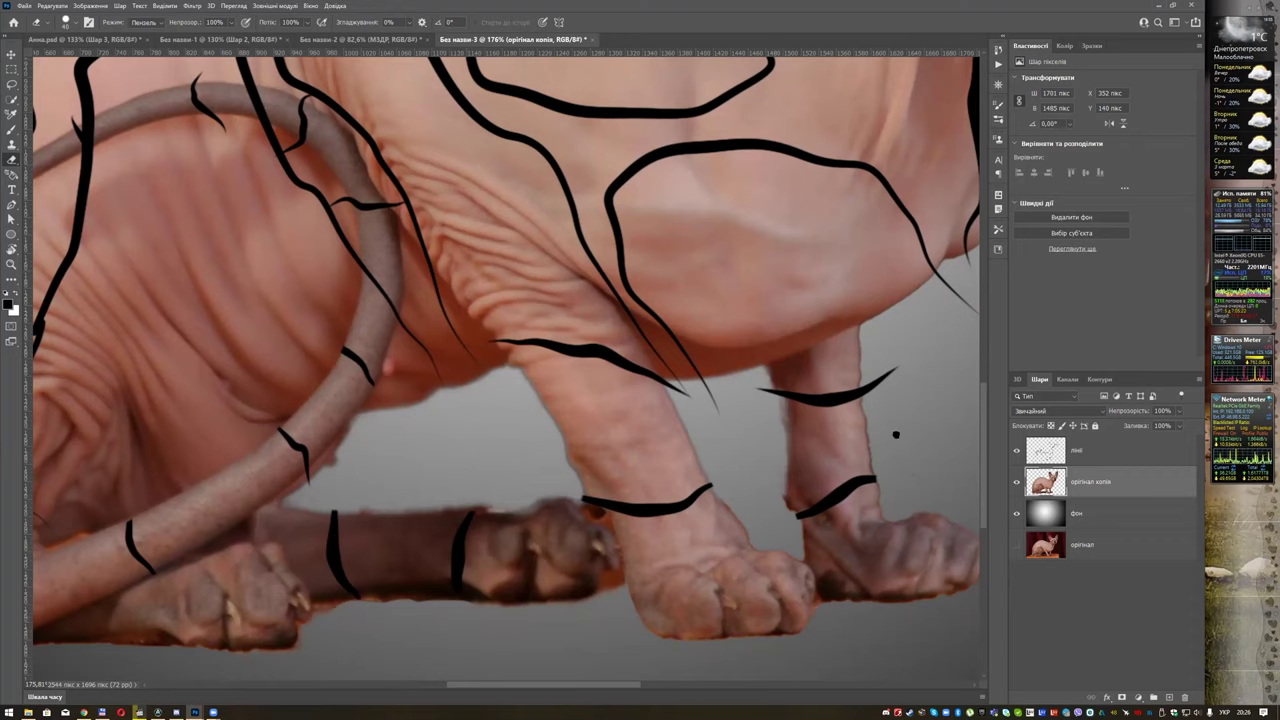
On the лінії layer, erase the ends of the upper front-leg lines and the chest line that extend past the body.
click(1086, 457)
drag(778, 394, 858, 394)
drag(716, 409, 662, 379)
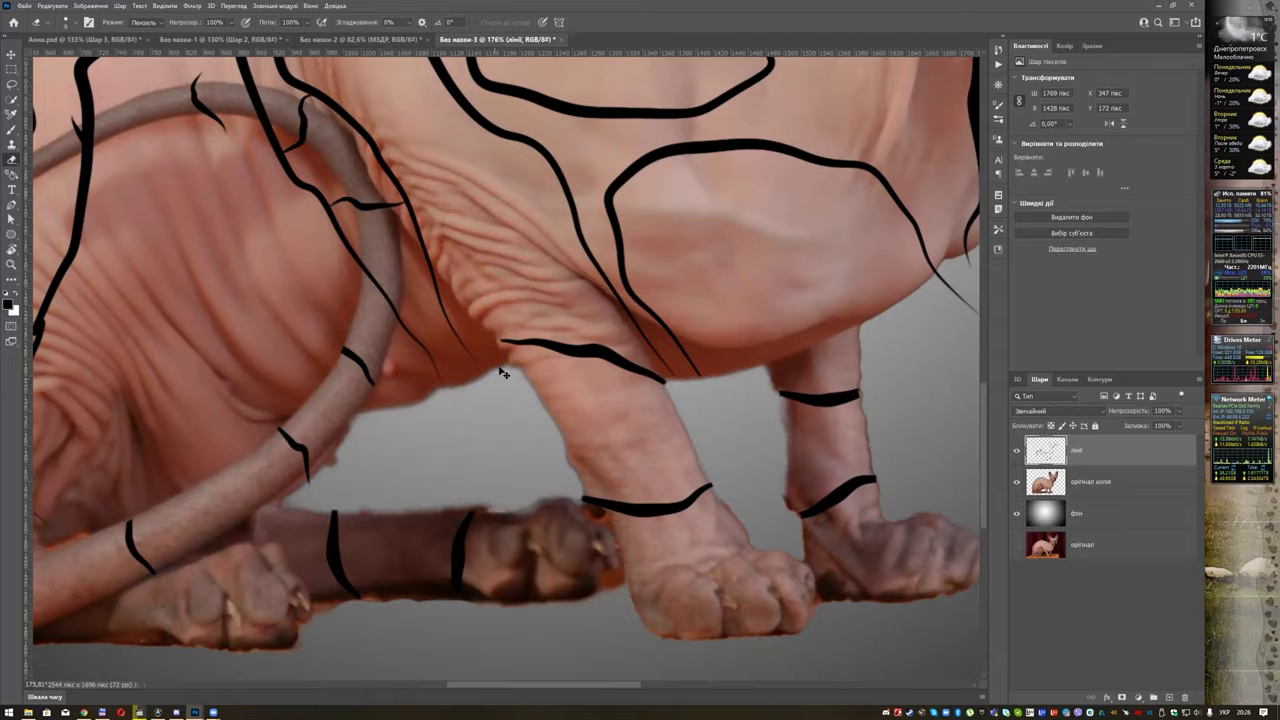
Enlarge the eraser and trim the line ends that extend beyond the chest and chin.
drag(491, 361, 189, 444)
key(bracketright)
key(bracketright)
key(bracketright)
key(bracketright)
key(bracketright)
drag(646, 363, 675, 386)
drag(733, 201, 692, 545)
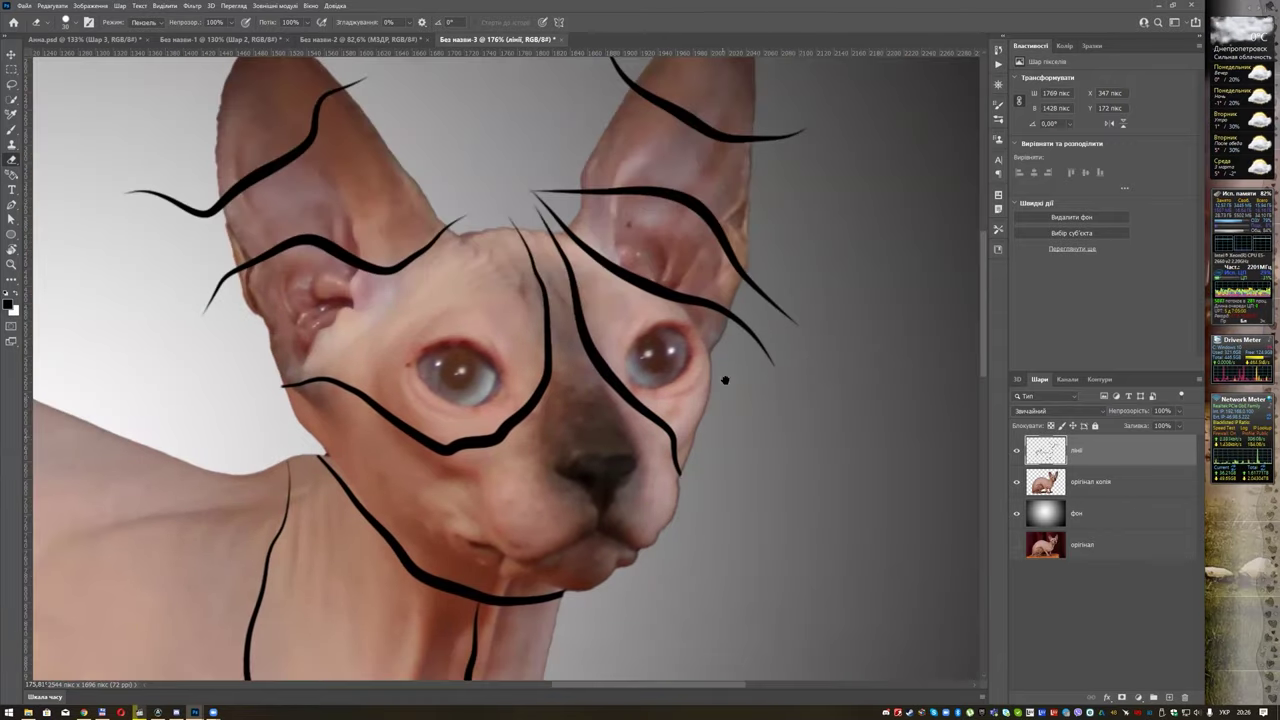
On the лінії layer, erase the line ends that extend beyond both ears.
scroll(790, 310, up, 5)
scroll(790, 310, right, 4)
drag(569, 195, 550, 210)
scroll(753, 294, up, 4)
scroll(753, 294, right, 2)
drag(713, 271, 748, 266)
drag(433, 229, 634, 241)
click(516, 232)
drag(367, 351, 288, 341)
drag(385, 425, 354, 460)
drag(320, 477, 440, 300)
click(740, 198)
Erase the remaining line ends that stick out around the ears and the top of the head.
drag(553, 312, 691, 266)
drag(343, 256, 343, 271)
mouse_move(400, 252)
mouse_down()
mouse_move(393, 283)
mouse_move(590, 100)
mouse_up()
drag(340, 520, 559, 286)
mouse_move(357, 395)
mouse_down()
mouse_move(417, 171)
mouse_move(355, 428)
mouse_up()
scroll(381, 290, up, 3)
drag(381, 290, 383, 311)
drag(565, 297, 577, 297)
click(555, 219)
click(687, 331)
Reduce the eraser to 10 px and clean up the last line overhangs along the cat's outline.
key(bracketleft)
key(bracketleft)
scroll(675, 328, up, 7)
click(722, 190)
drag(794, 458, 827, 470)
drag(966, 463, 735, 412)
mouse_move(724, 418)
mouse_down()
mouse_move(738, 414)
mouse_move(660, 228)
mouse_up()
scroll(742, 425, down, 10)
scroll(576, 471, down, 2)
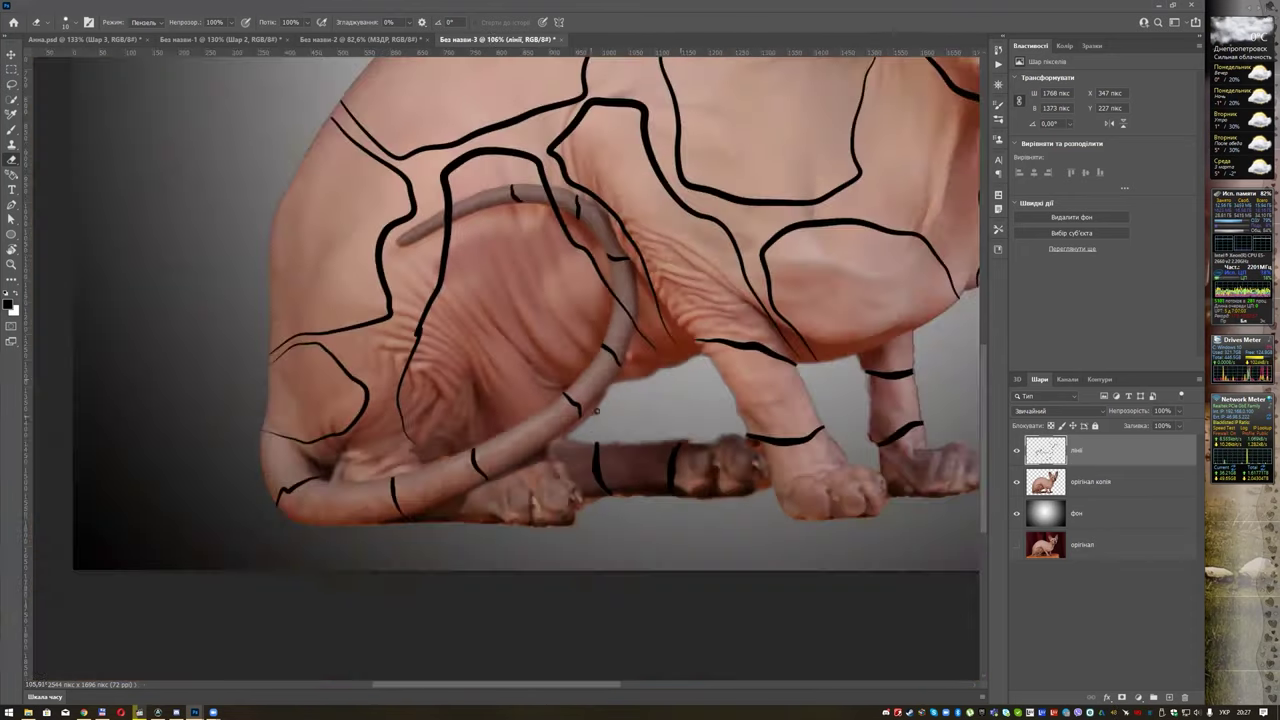
scroll(680, 380, down, 3)
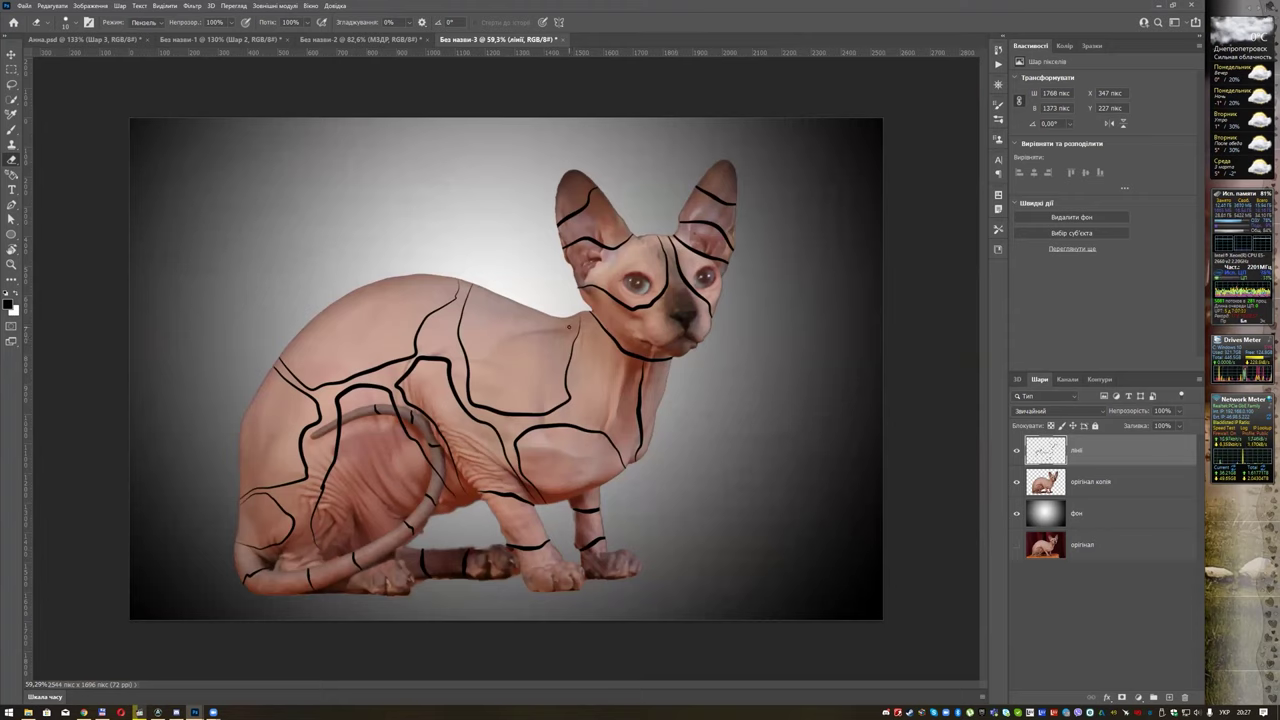
Add a Bevel & Emboss effect to the лінії layer with the outer bevel style, 100% depth and 2 px size.
double_click(1109, 454)
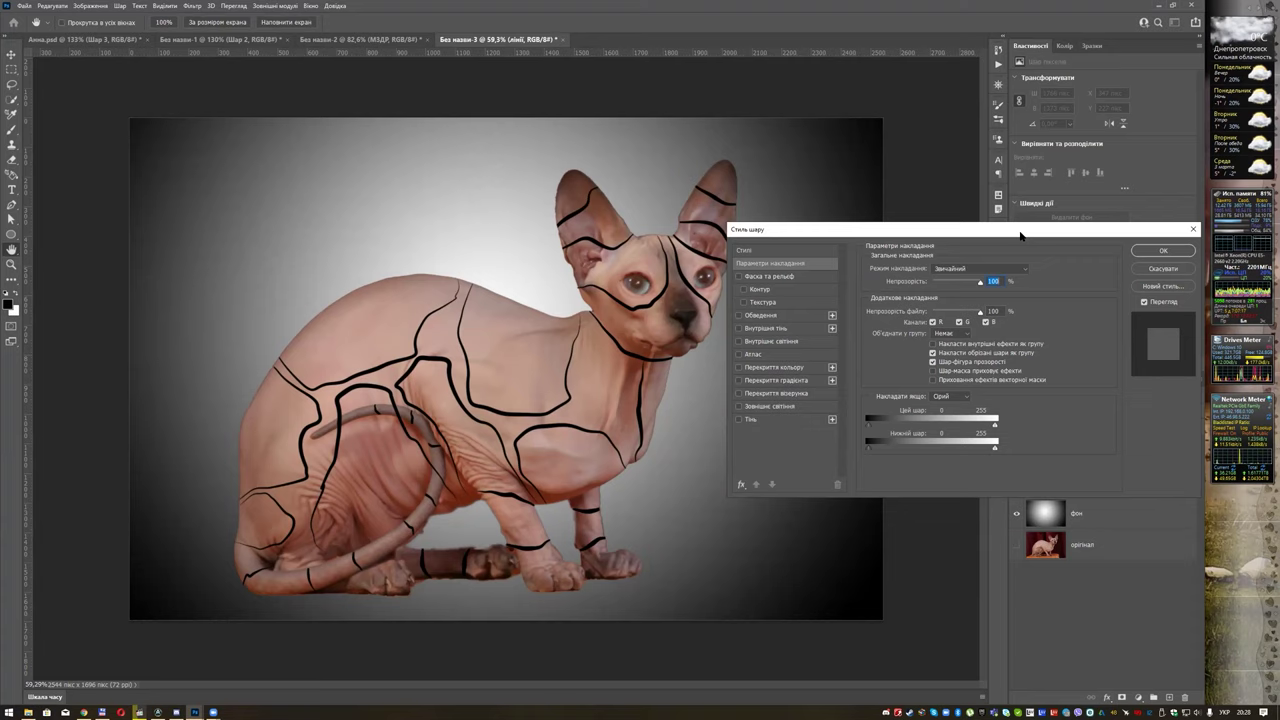
drag(1021, 235, 885, 273)
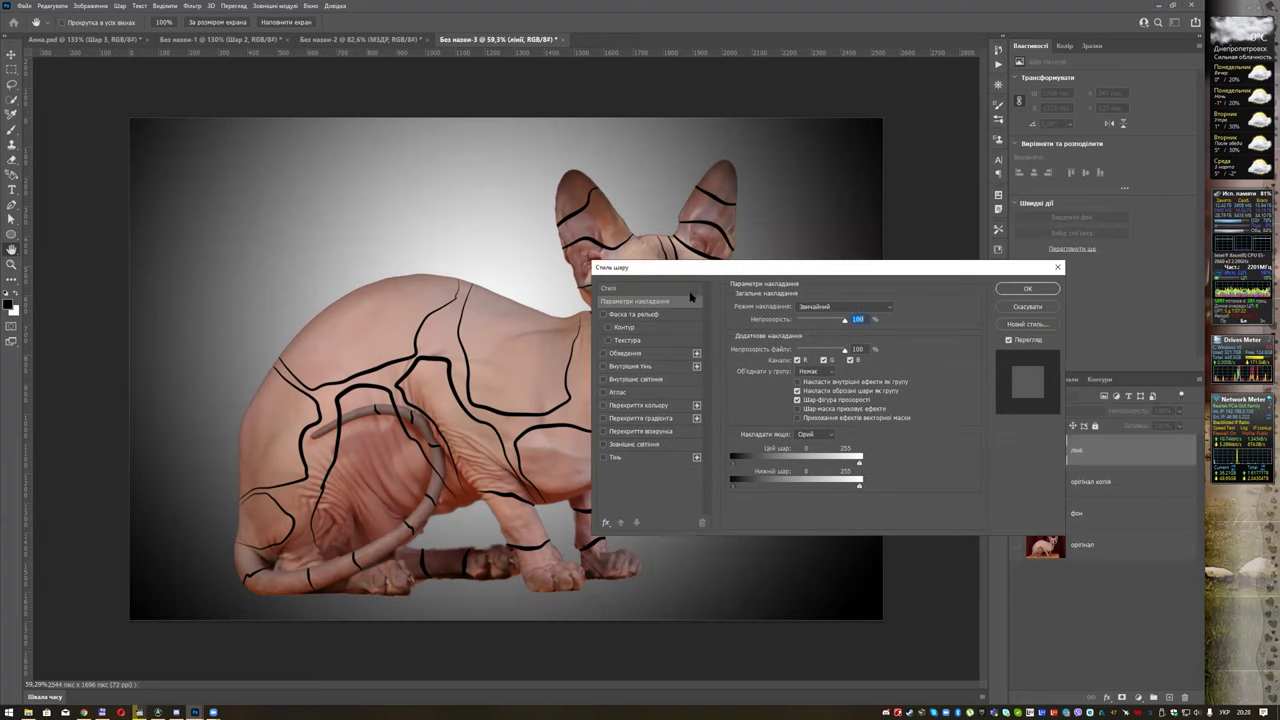
click(640, 315)
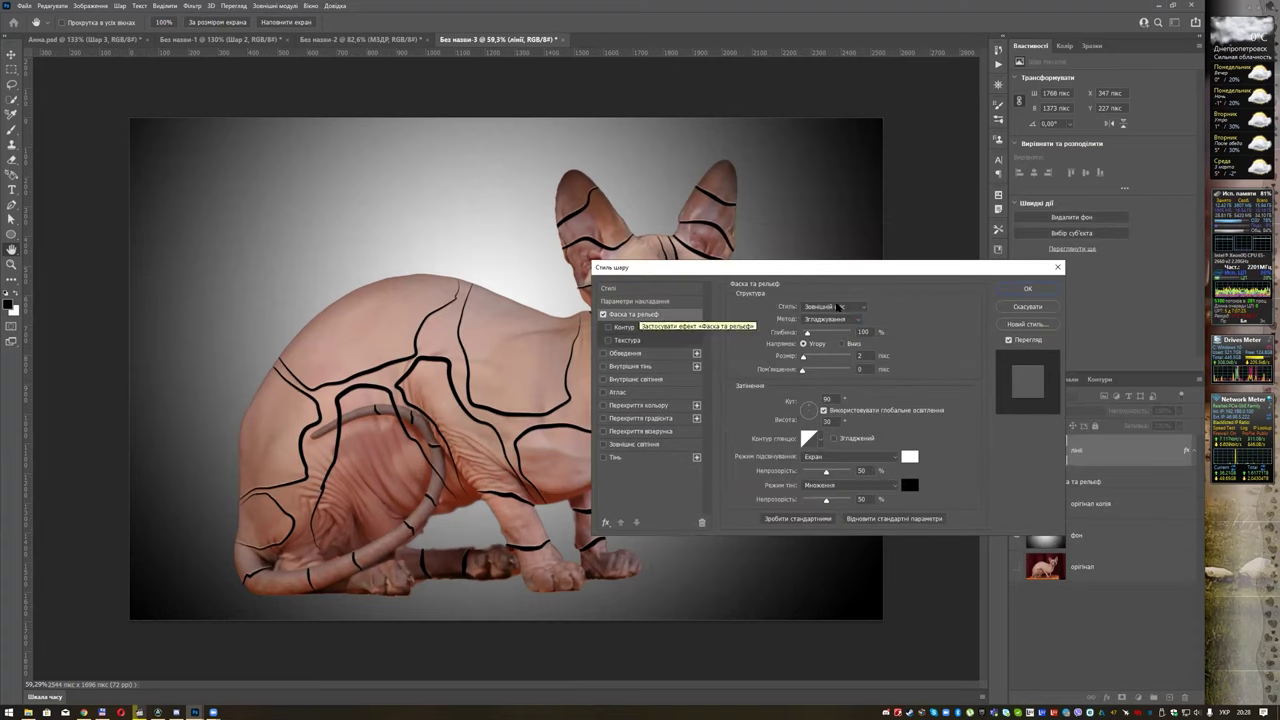
drag(826, 273, 974, 302)
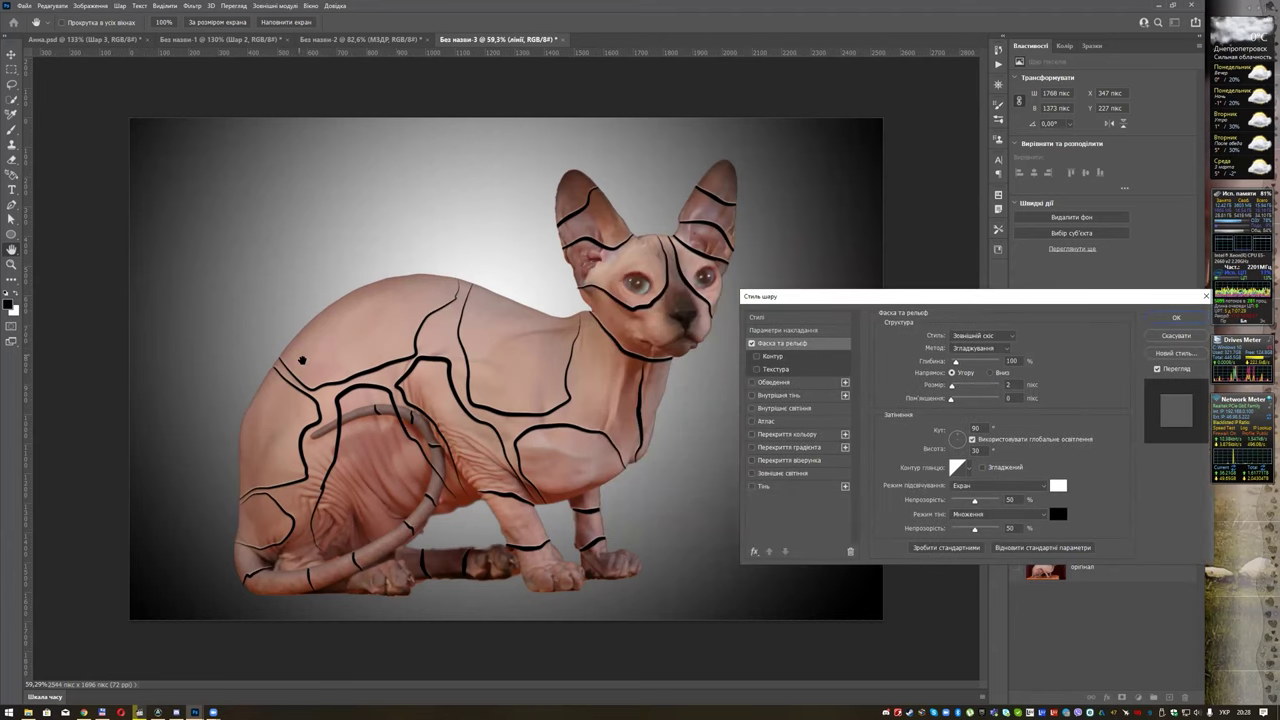
click(1168, 320)
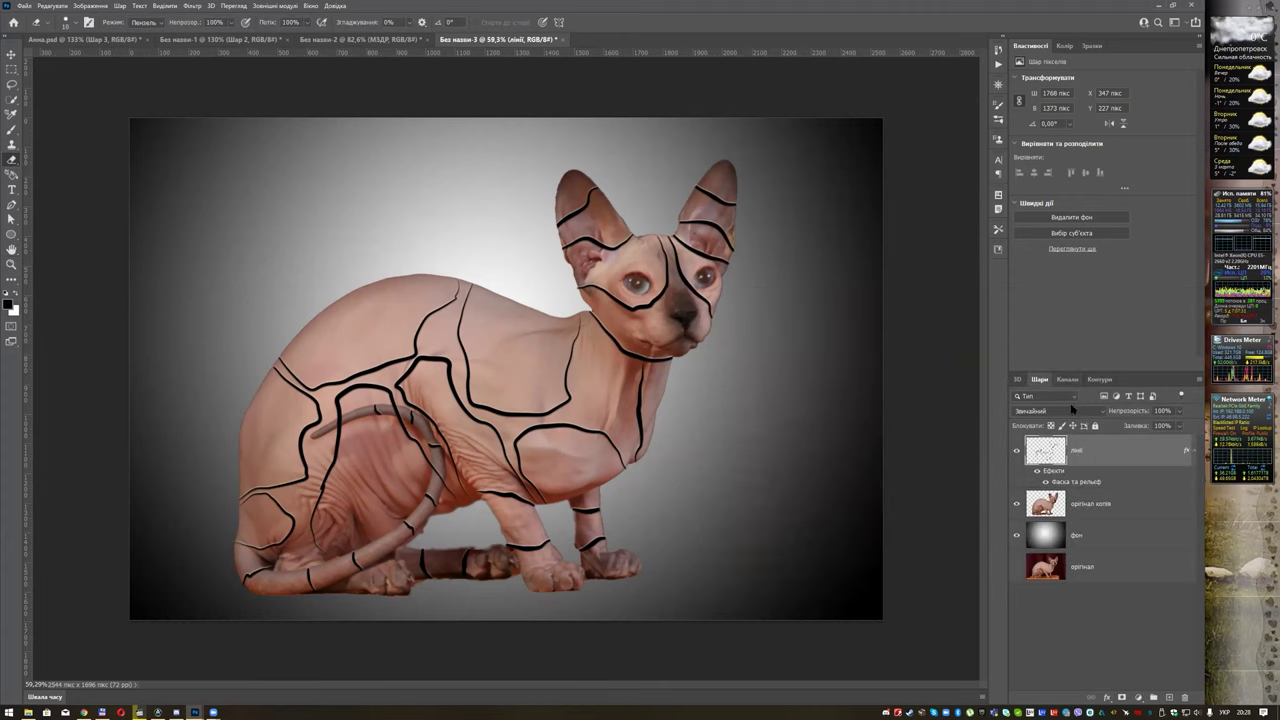
Duplicate the орігінал копія layer and apply a Gaussian Blur with a 23.5 px radius to the duplicate.
click(1108, 499)
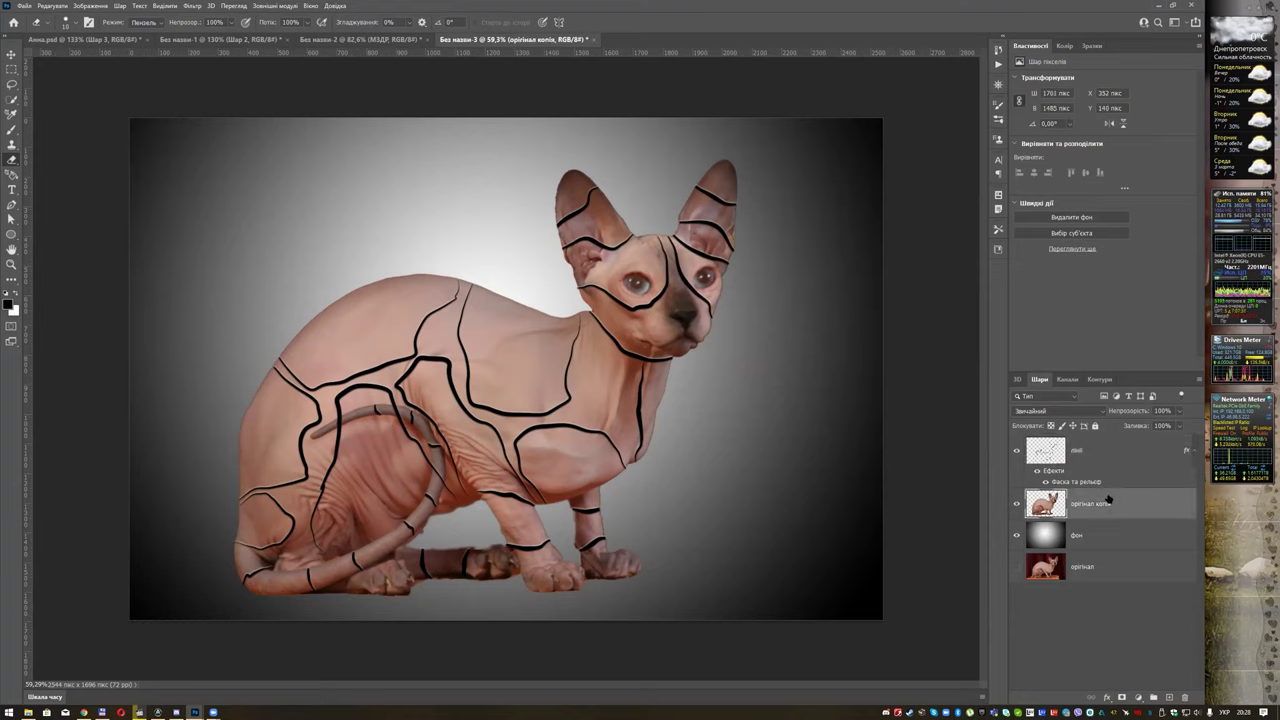
key(ctrl+j)
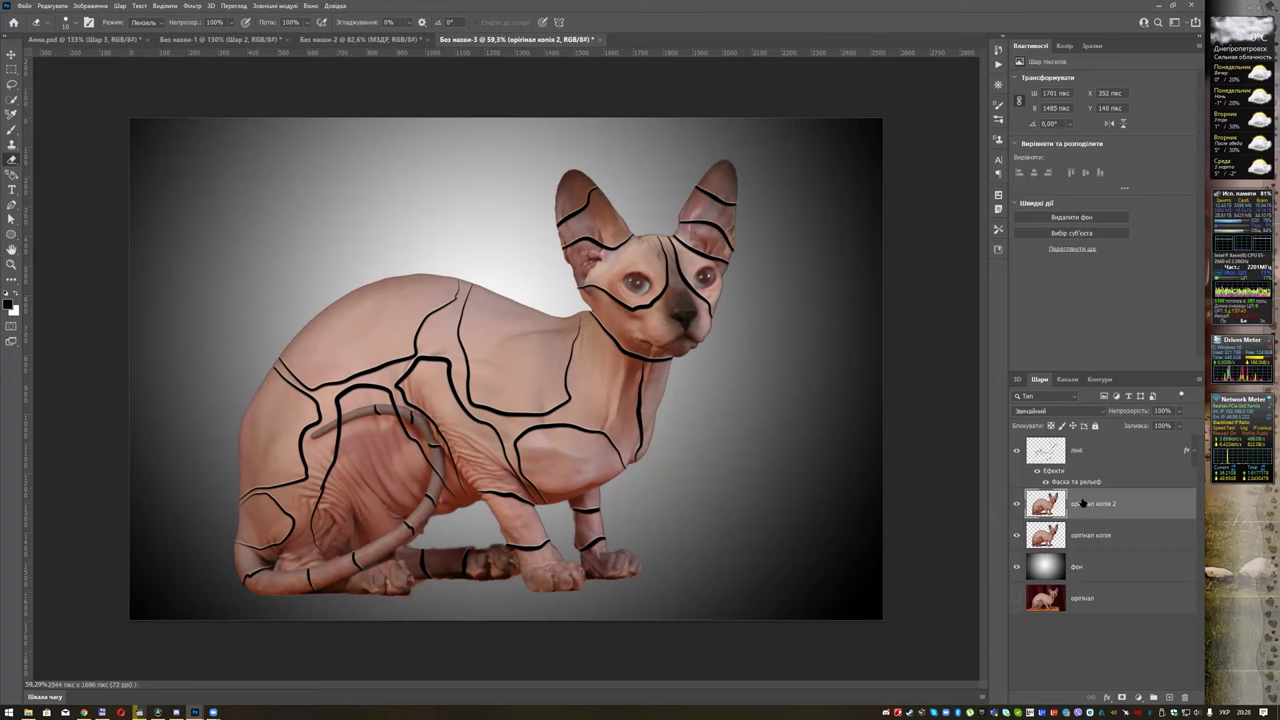
click(183, 7)
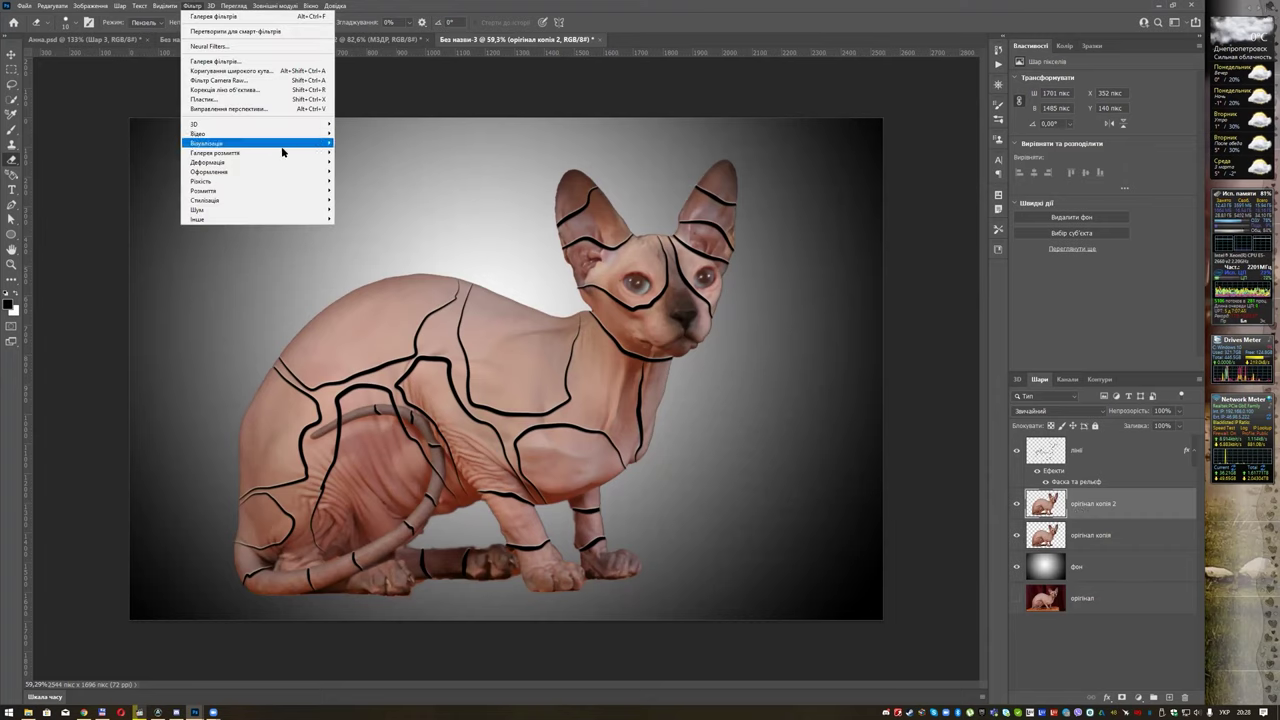
mouse_move(282, 169)
mouse_move(283, 191)
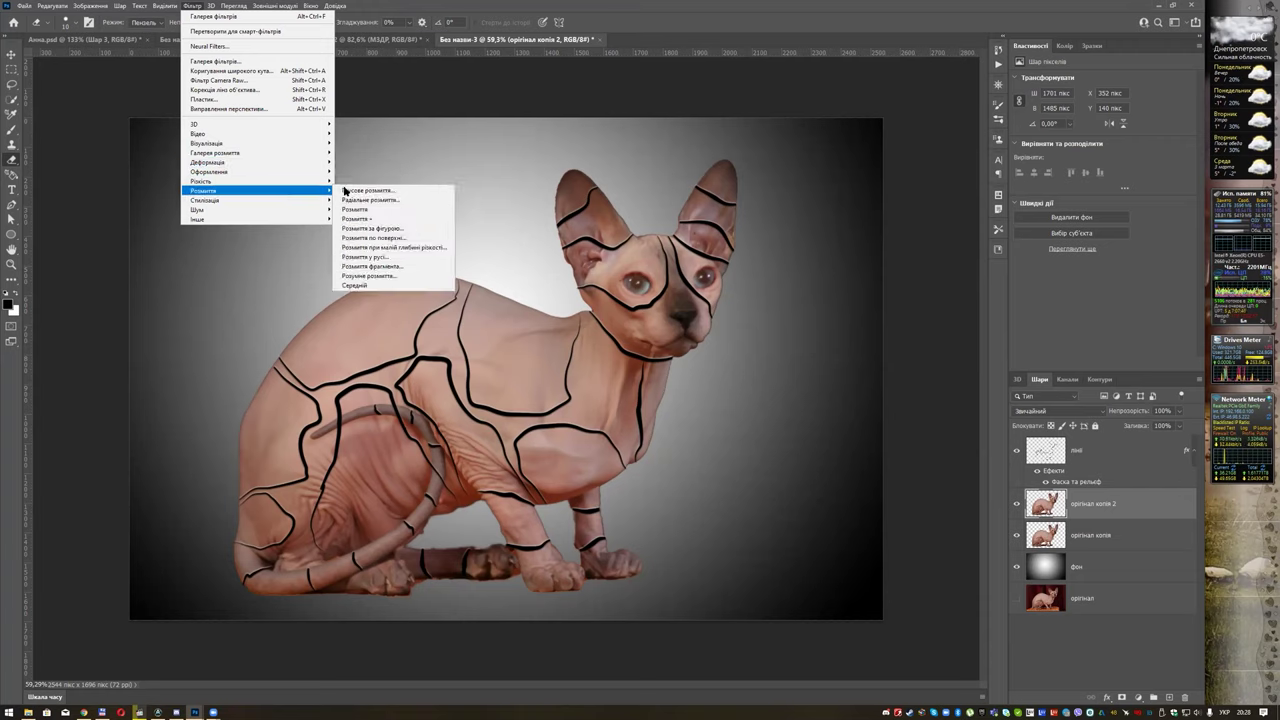
click(360, 193)
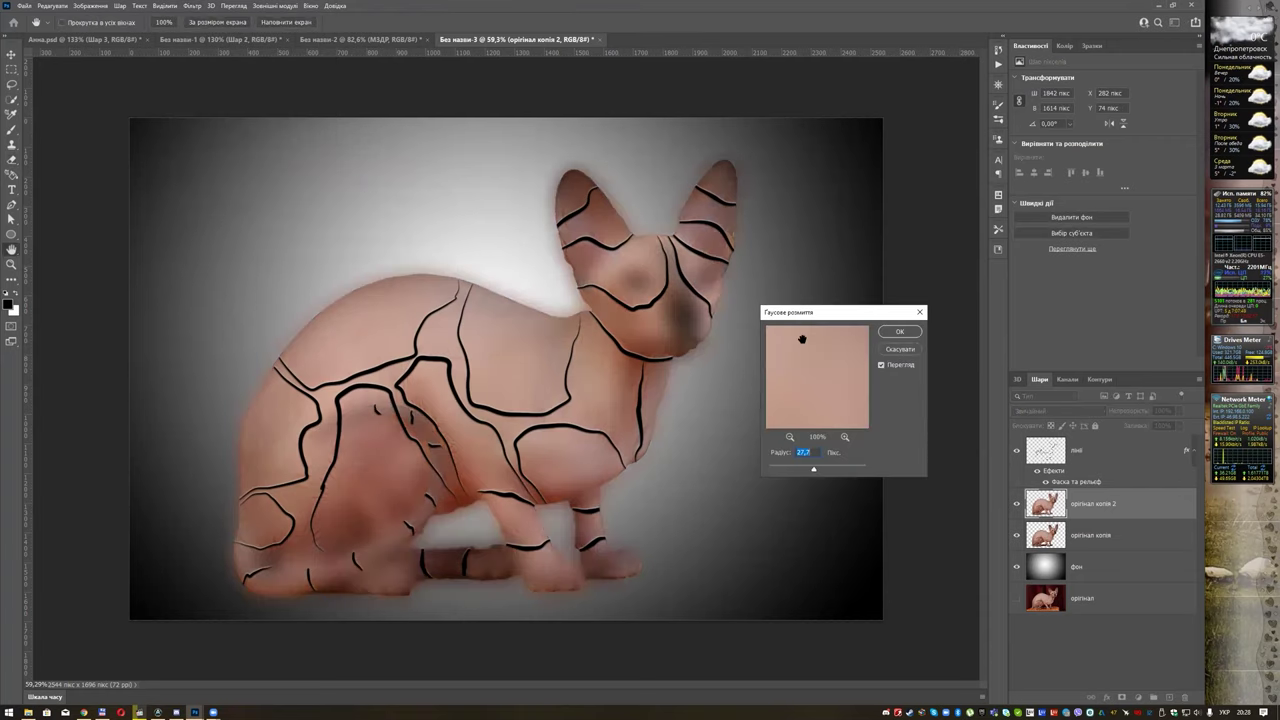
drag(815, 472, 806, 471)
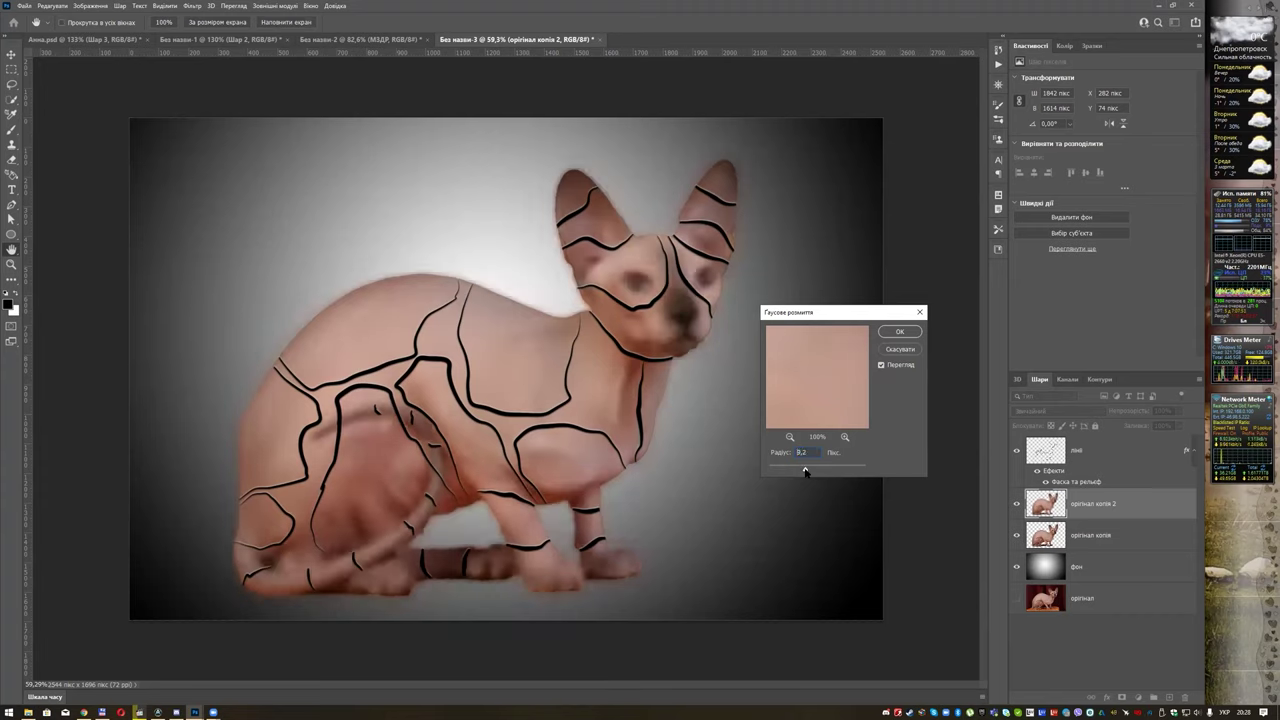
drag(801, 471, 798, 471)
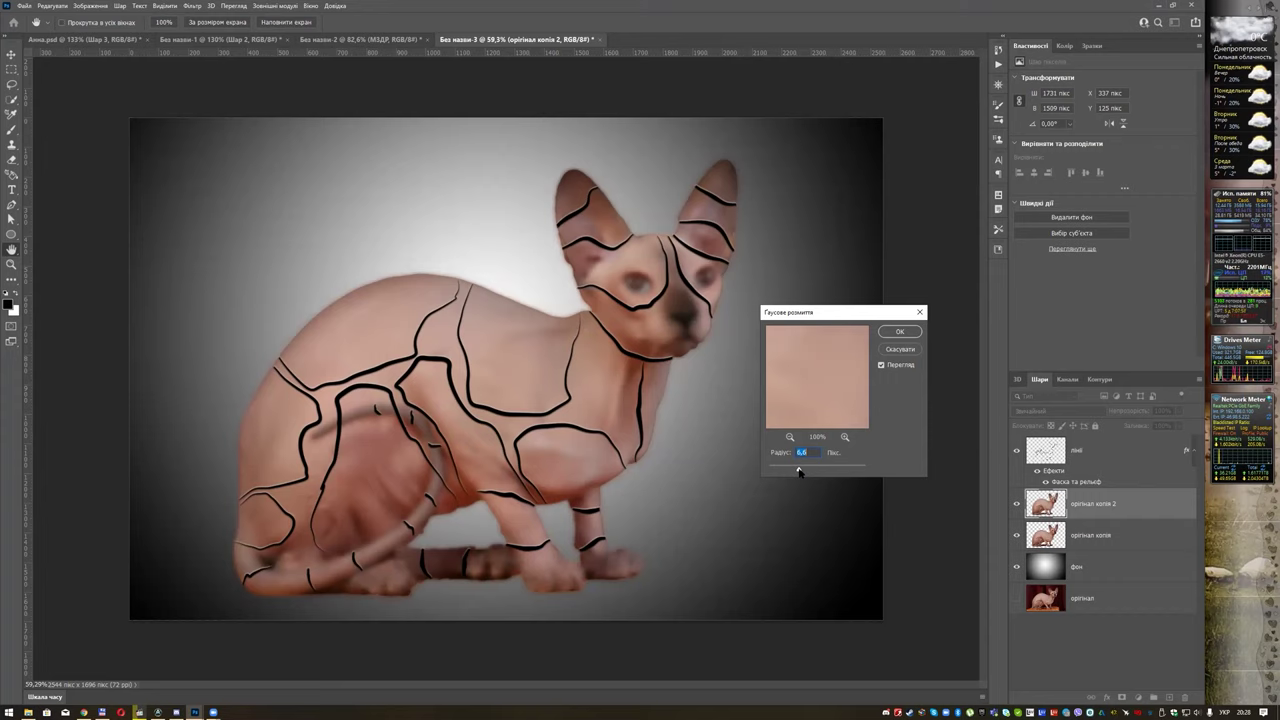
drag(803, 471, 829, 471)
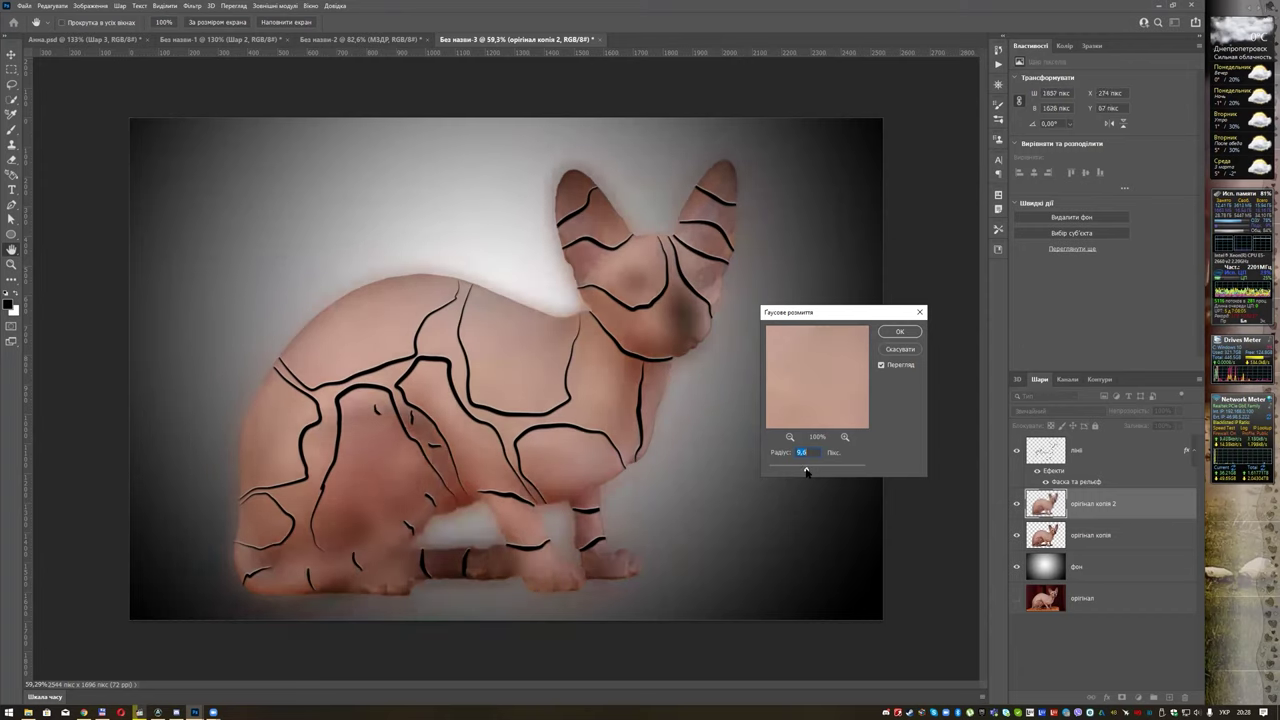
drag(806, 471, 802, 471)
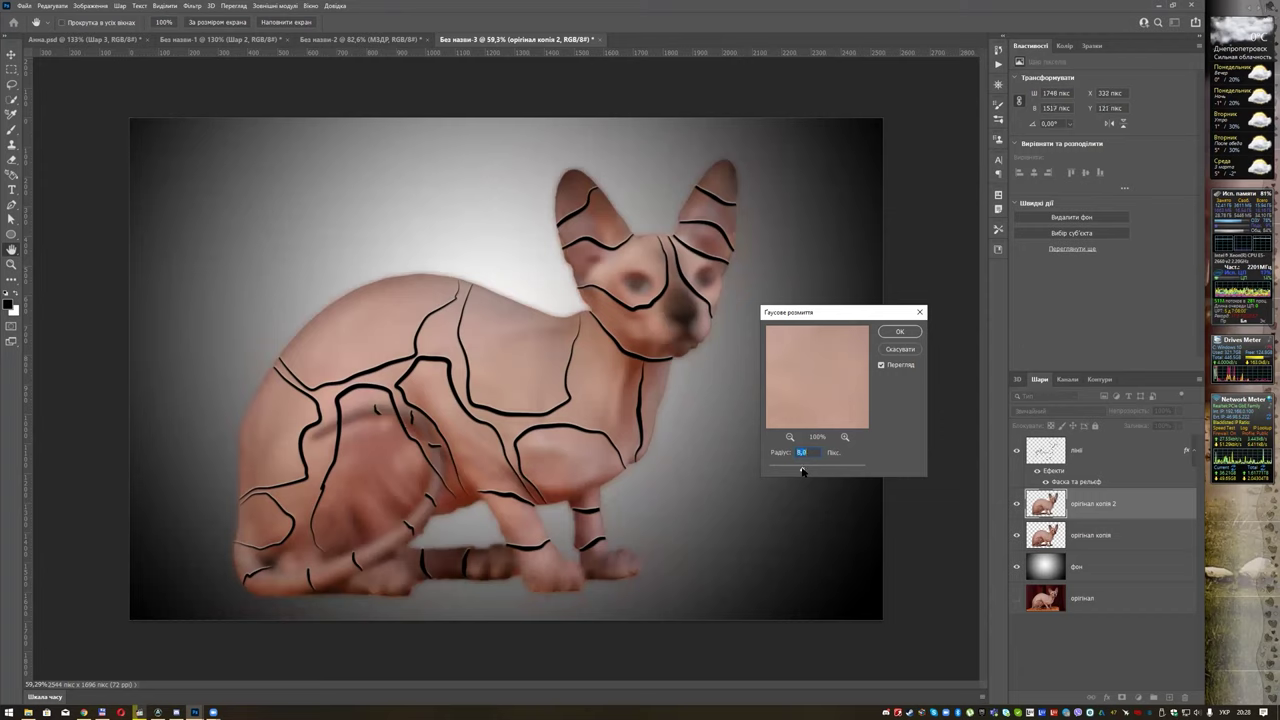
click(808, 471)
drag(808, 471, 812, 471)
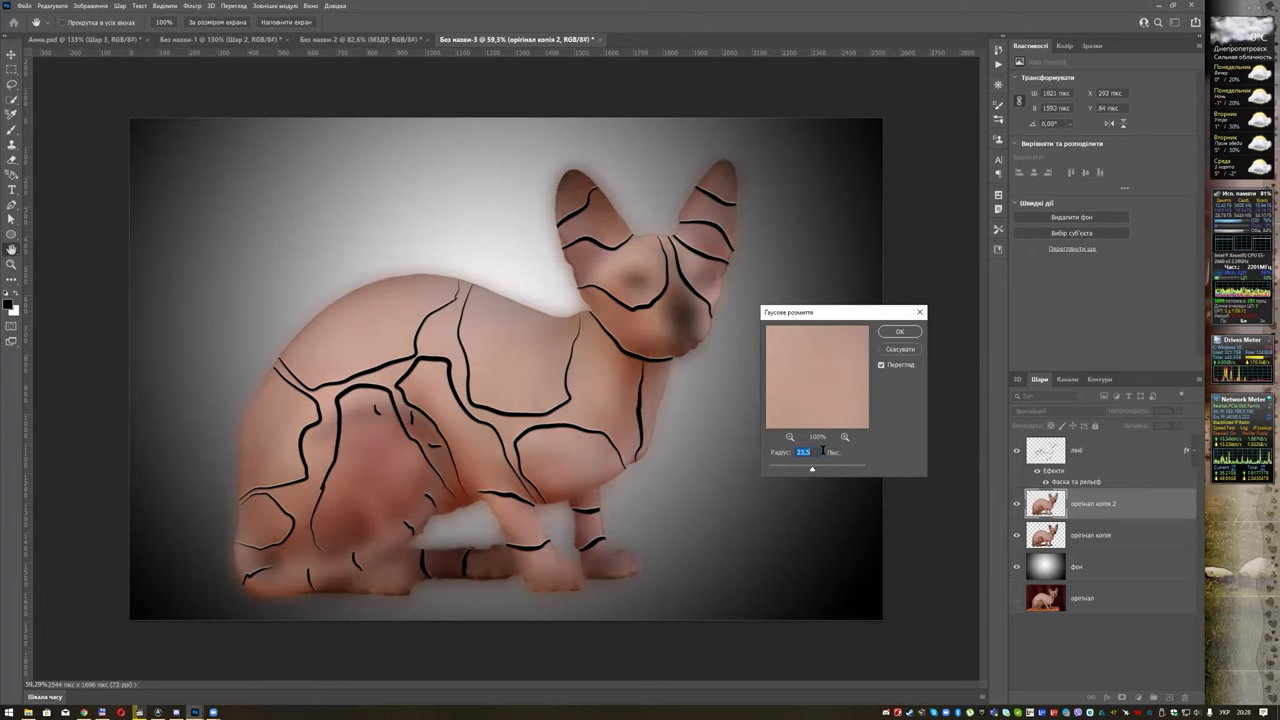
click(899, 332)
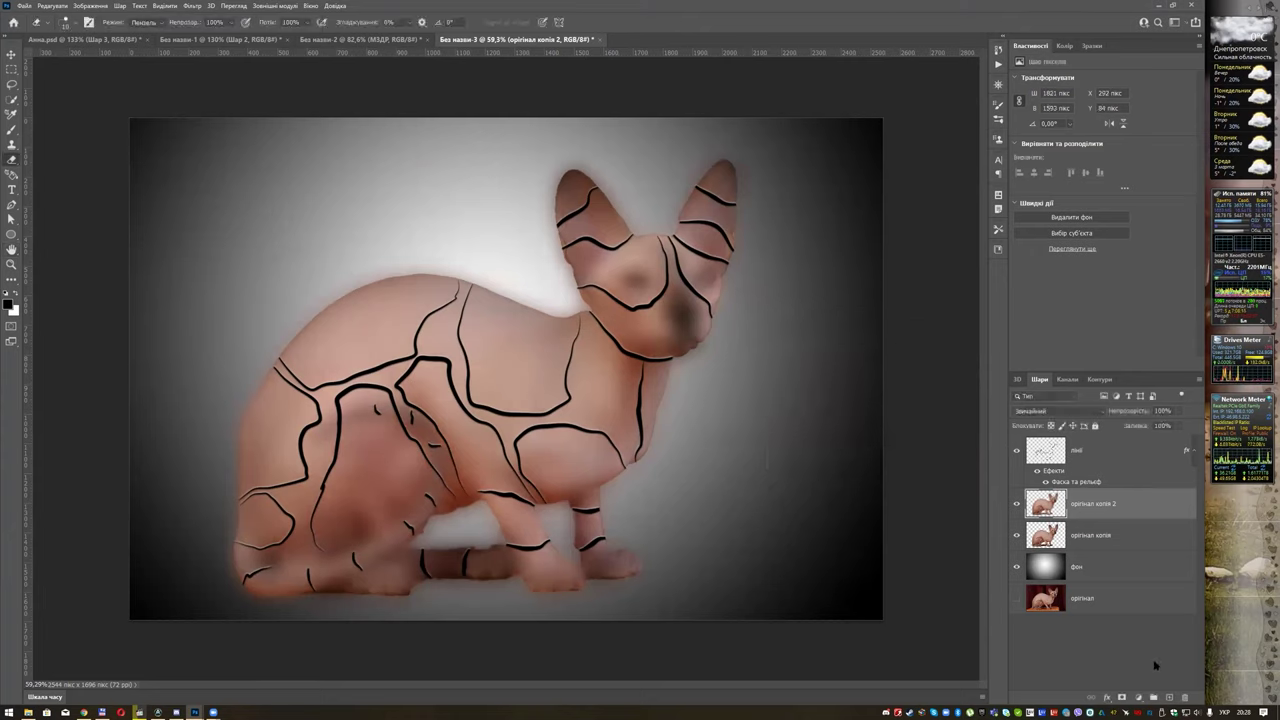
Add a layer mask to the blurred орігінал копія 2 layer and fill it with the black background colour.
click(1122, 698)
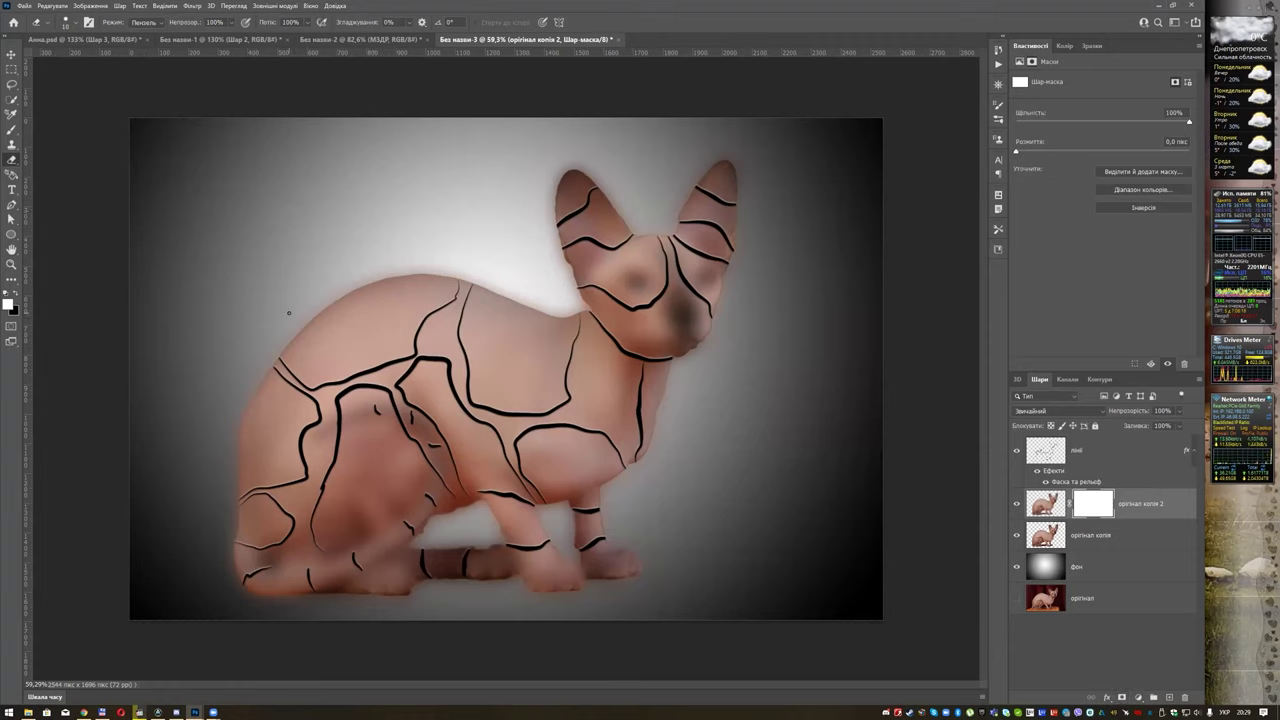
key(shift+F5)
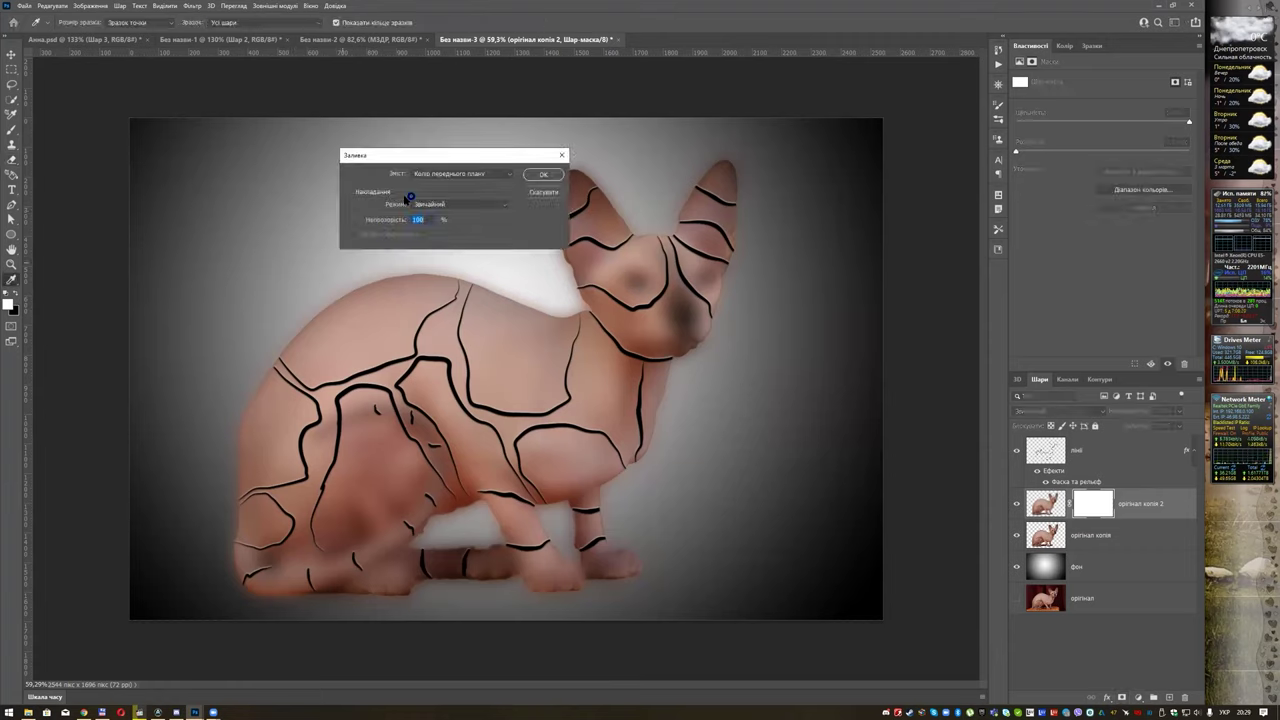
click(504, 180)
click(508, 187)
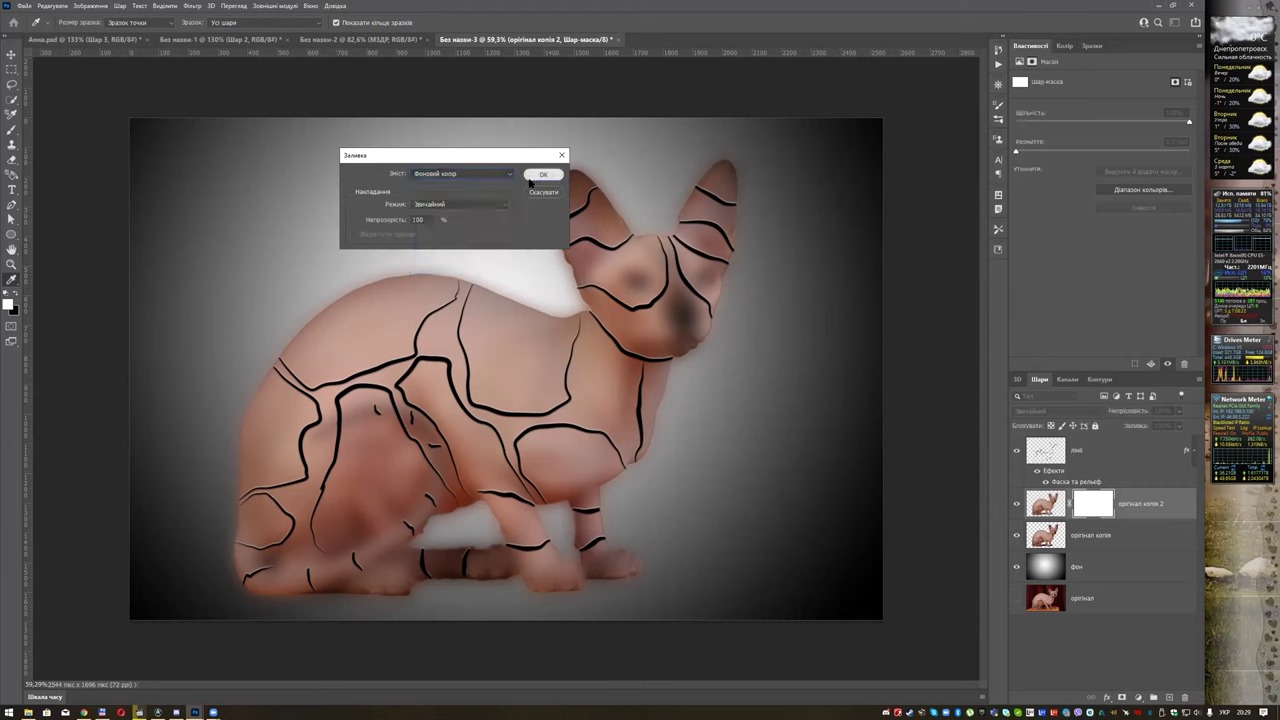
click(531, 177)
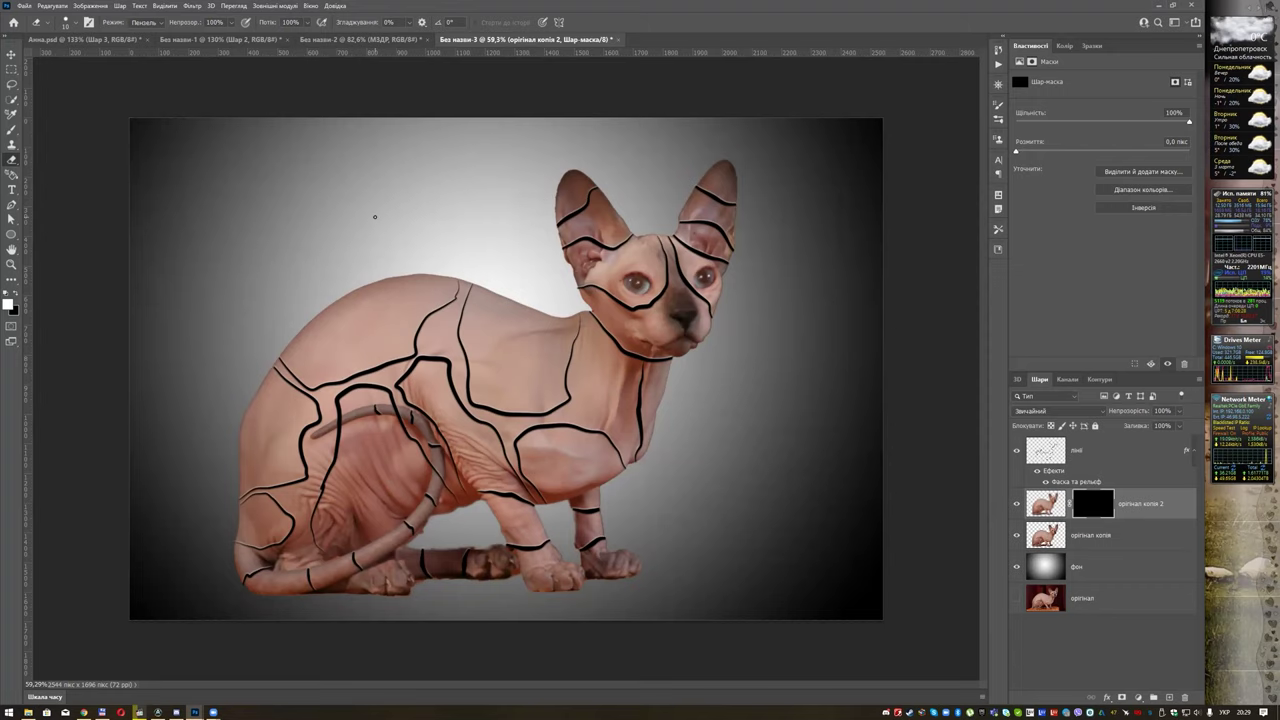
Paint white on the mask with a 100 px round brush over the back, haunch and chest to smooth the skin.
key(b)
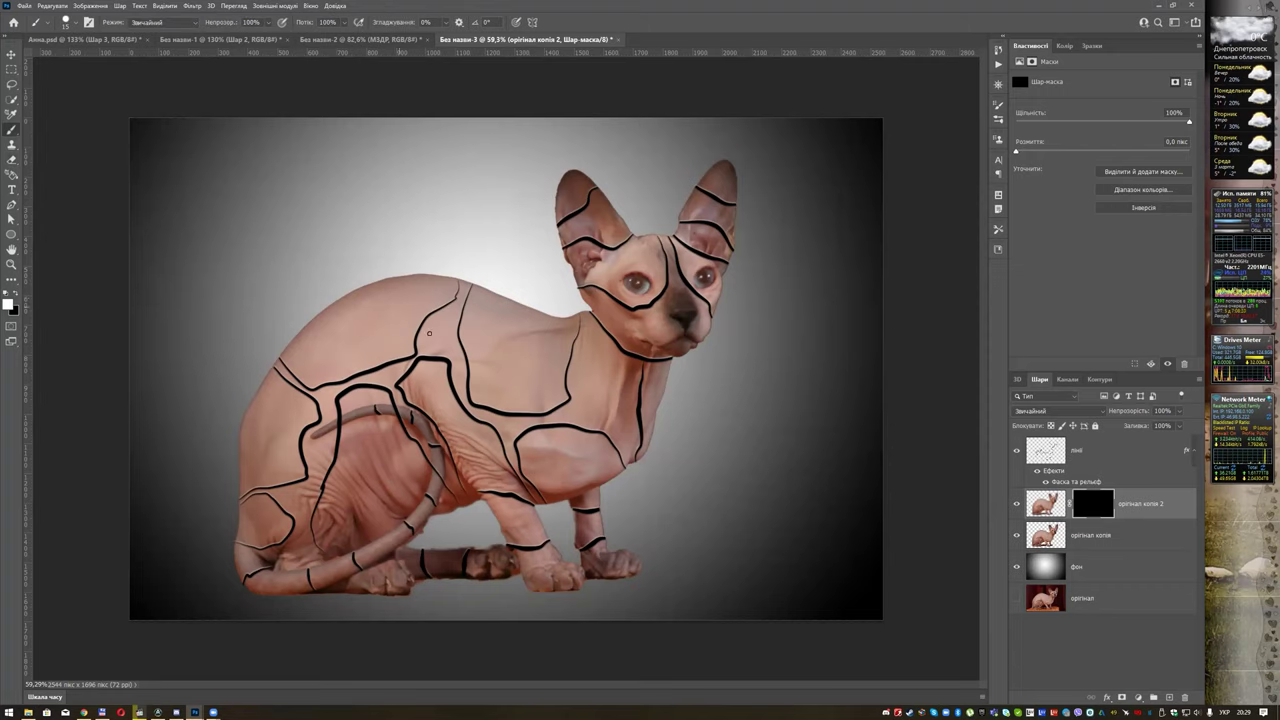
right_click(518, 249)
click(609, 275)
click(829, 33)
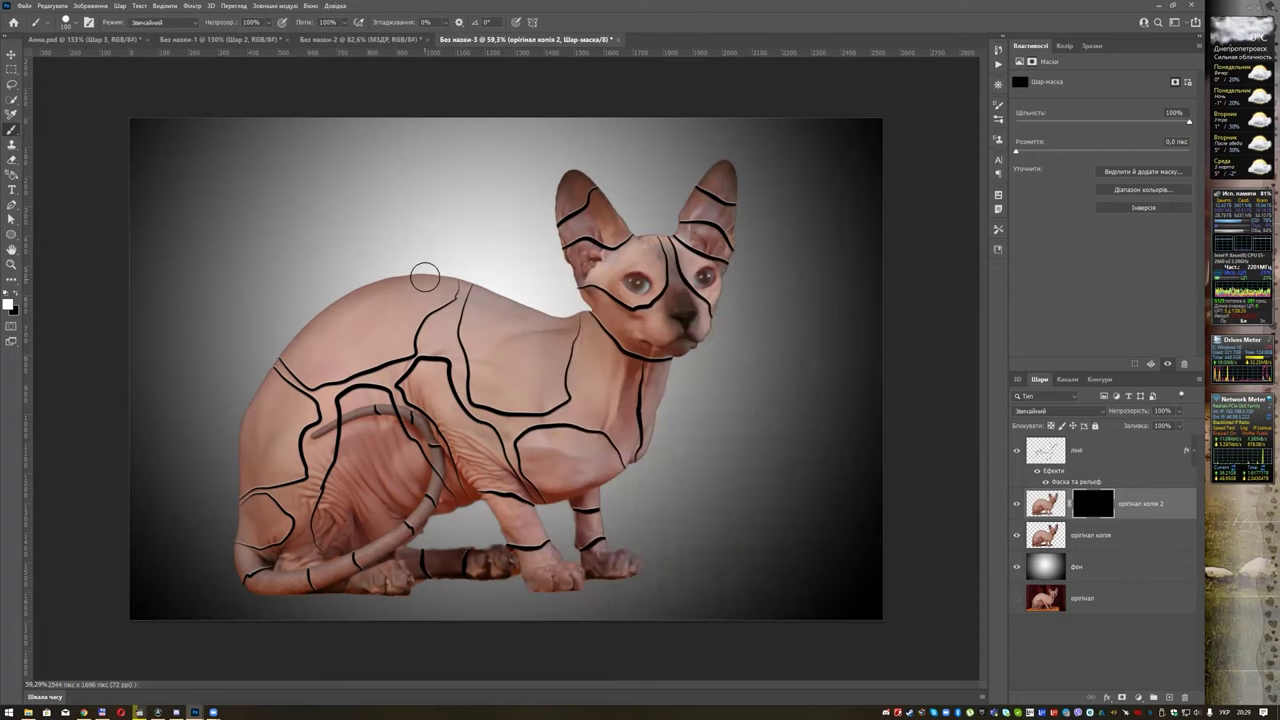
drag(328, 341, 314, 364)
drag(268, 424, 261, 454)
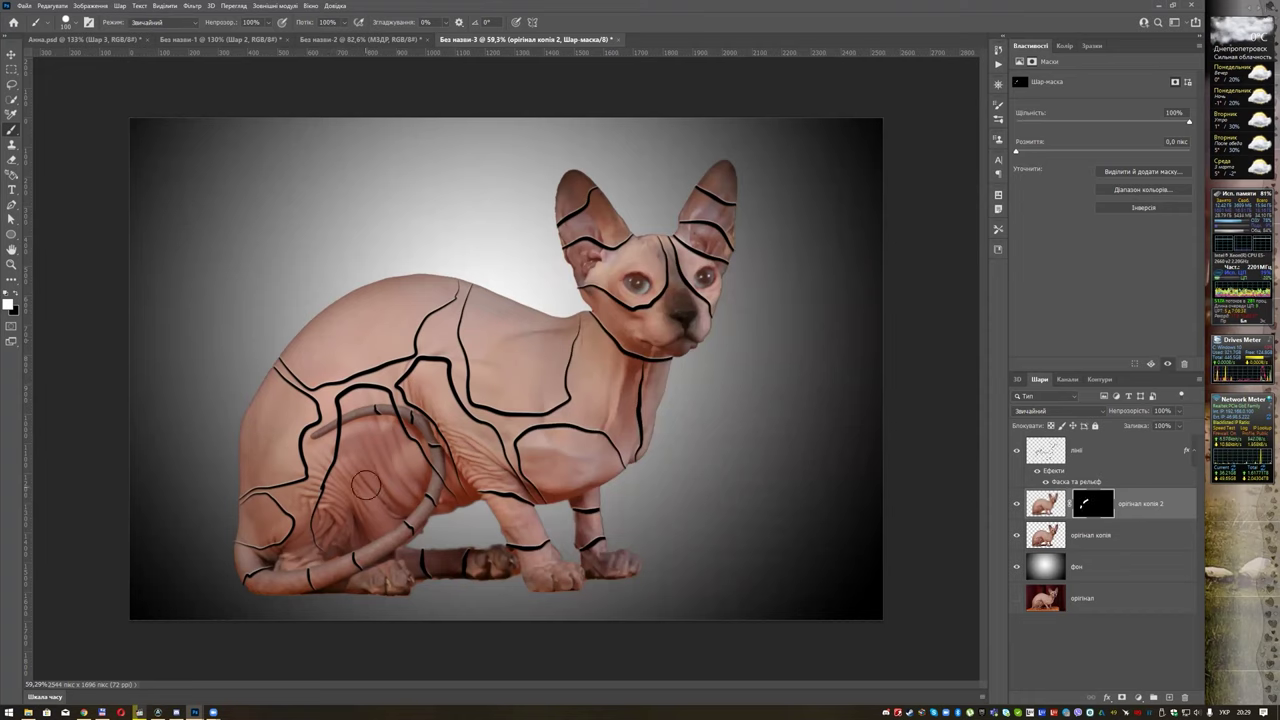
mouse_move(261, 517)
mouse_down()
mouse_move(262, 528)
mouse_move(279, 519)
mouse_up()
drag(554, 452, 596, 473)
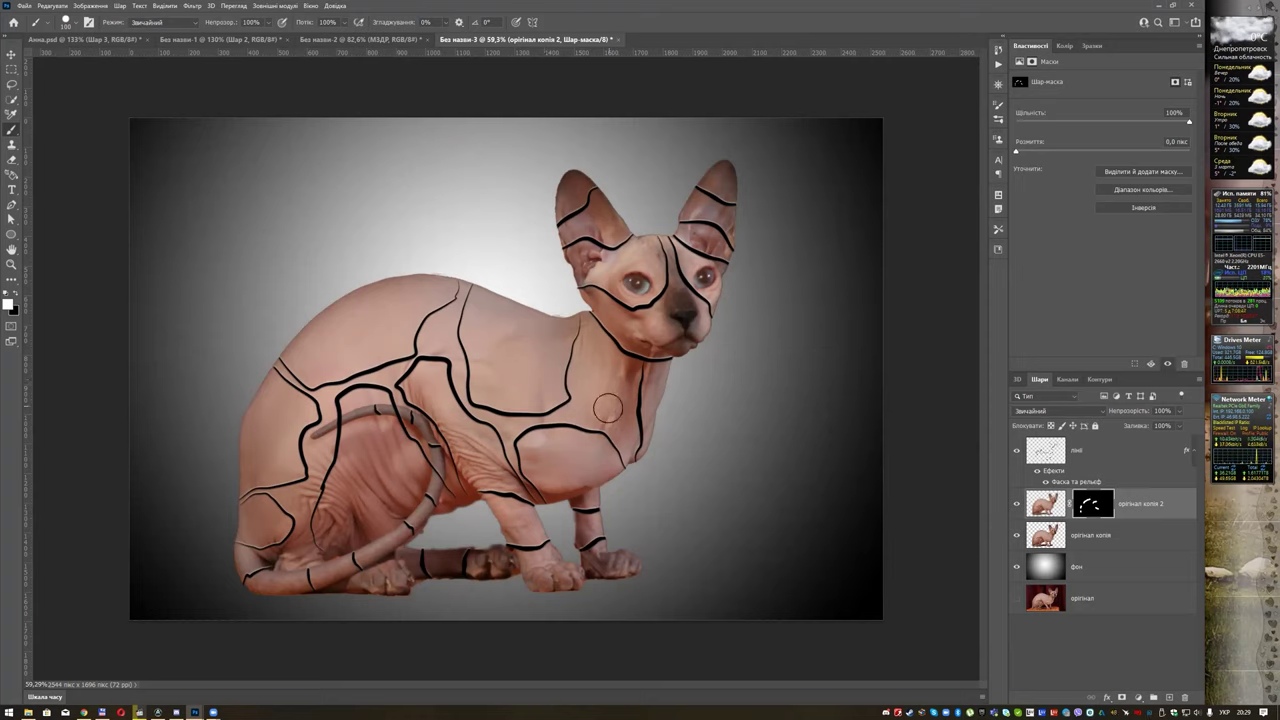
Set the brush to 60 px and 81% opacity, smooth the face through the mask and restore the nose area with black.
scroll(640, 400, up, 2)
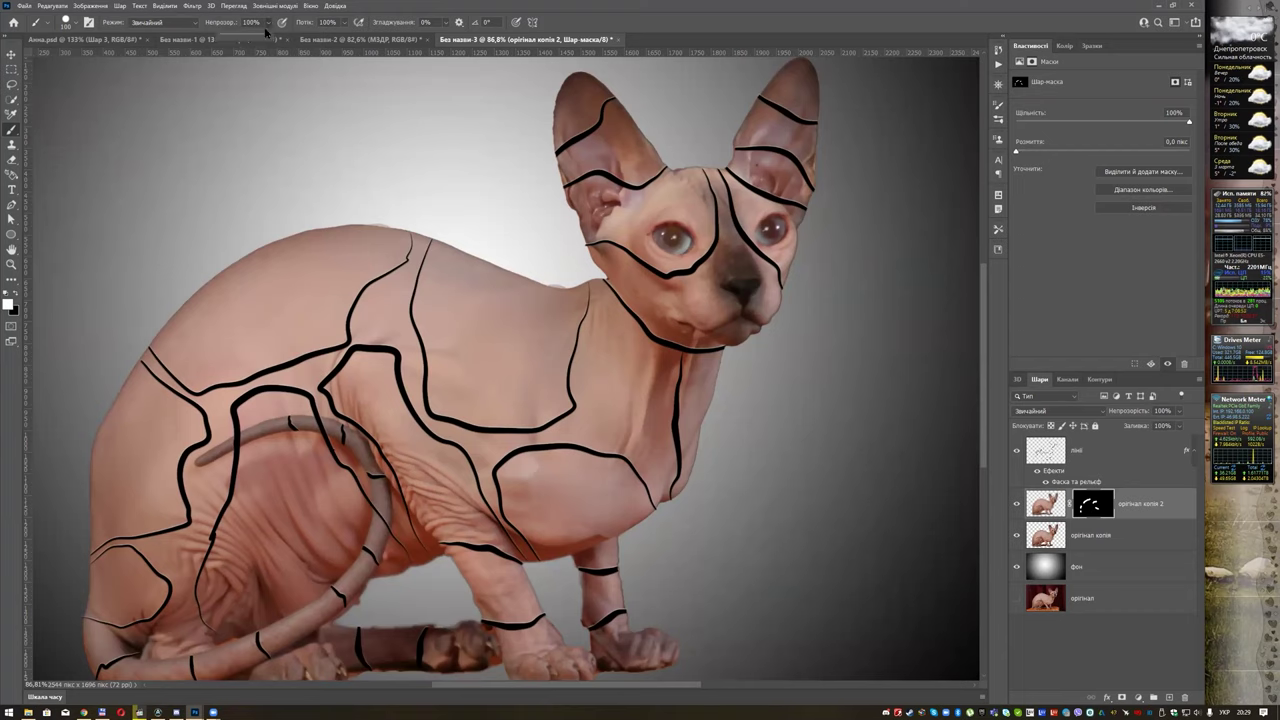
drag(266, 36, 248, 37)
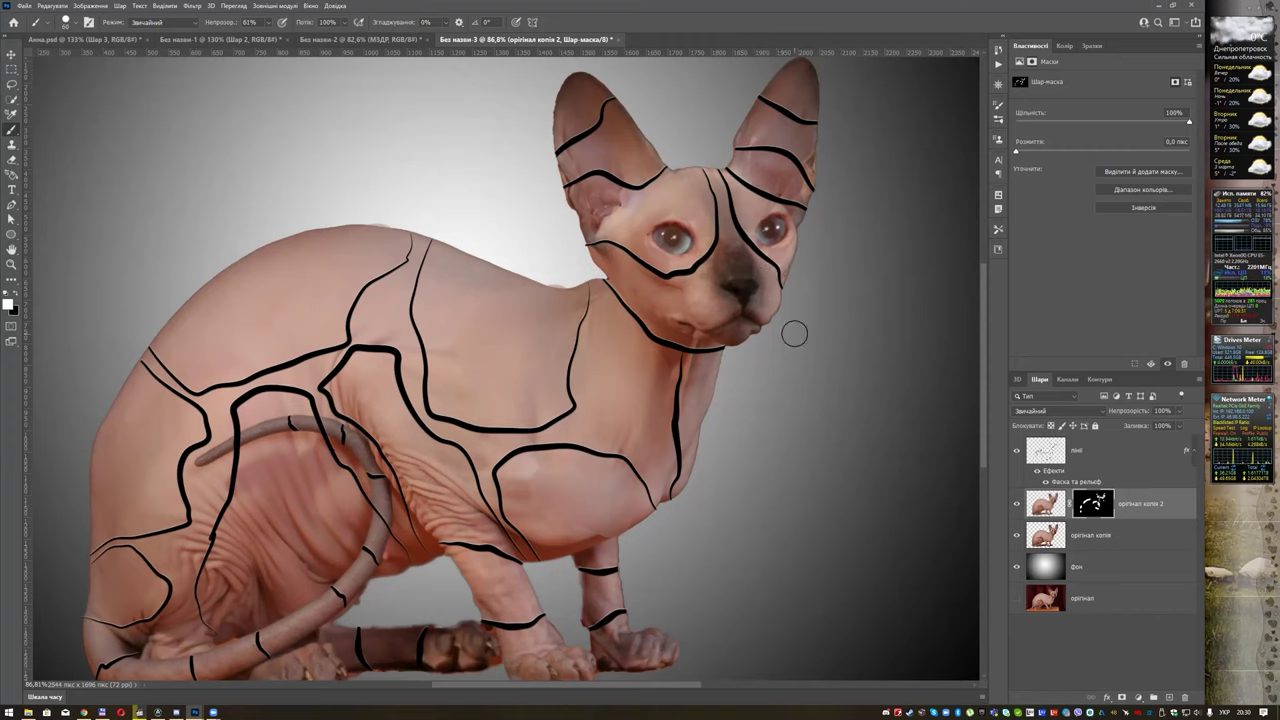
click(14, 295)
mouse_move(763, 271)
mouse_down()
mouse_move(749, 265)
mouse_move(745, 281)
mouse_up()
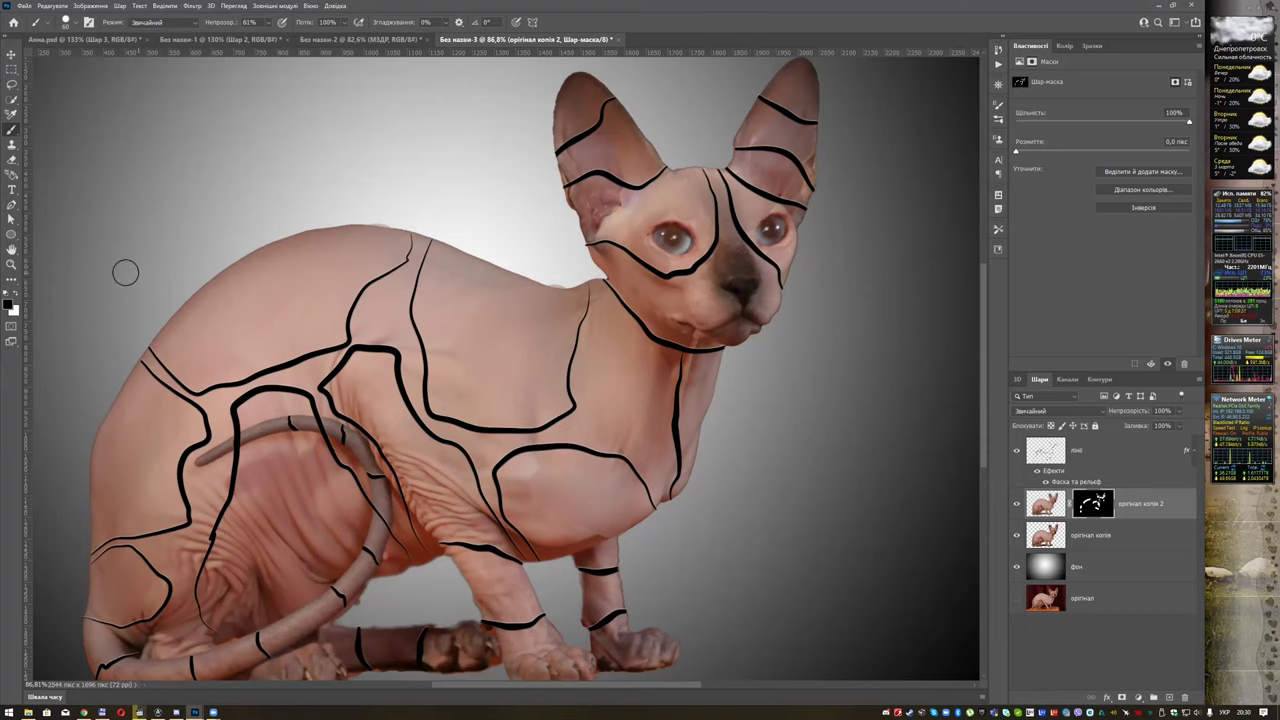
Switch back to white and paint the mask over the wrinkled flank, belly, shoulder and front legs to smooth them.
key(x)
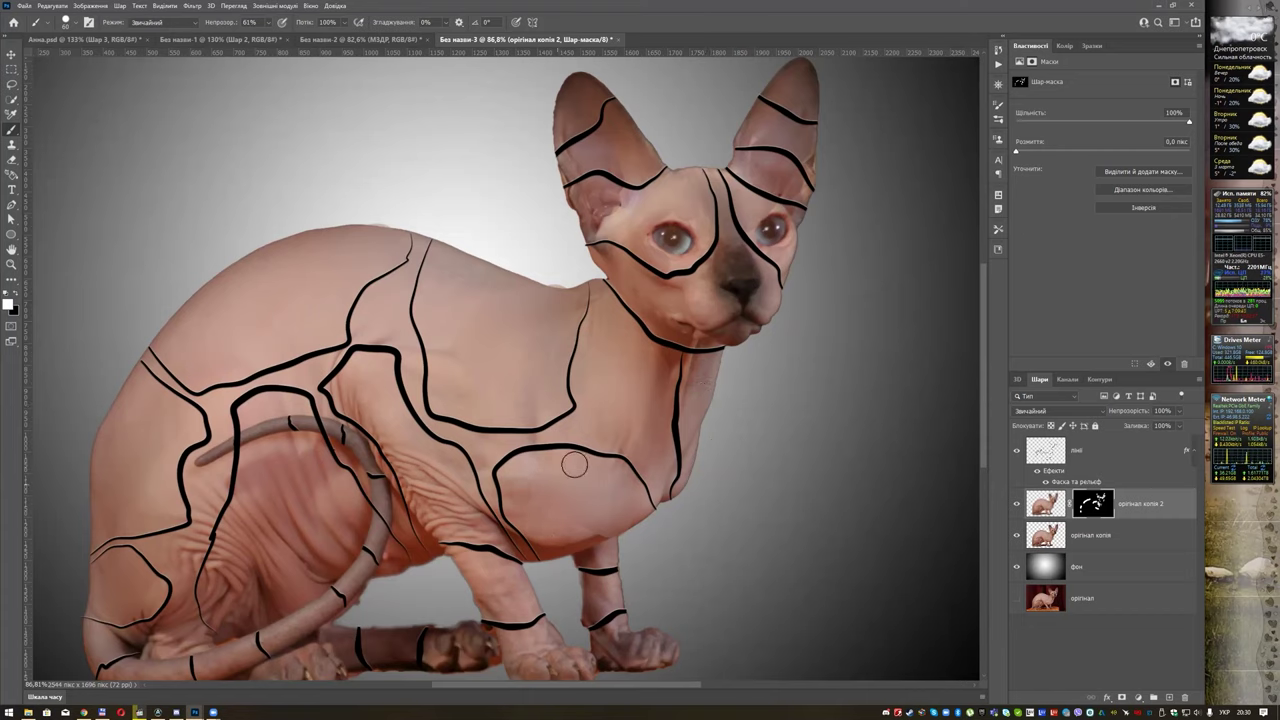
drag(344, 504, 406, 337)
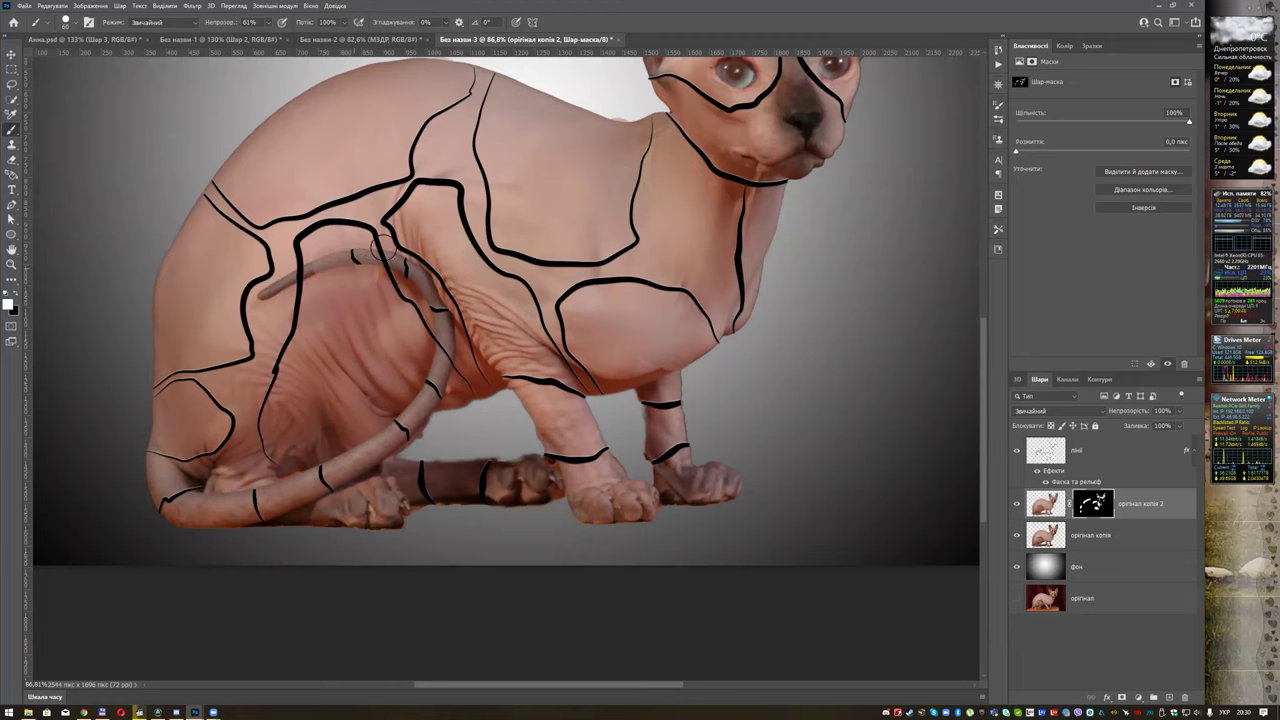
right_click(398, 264)
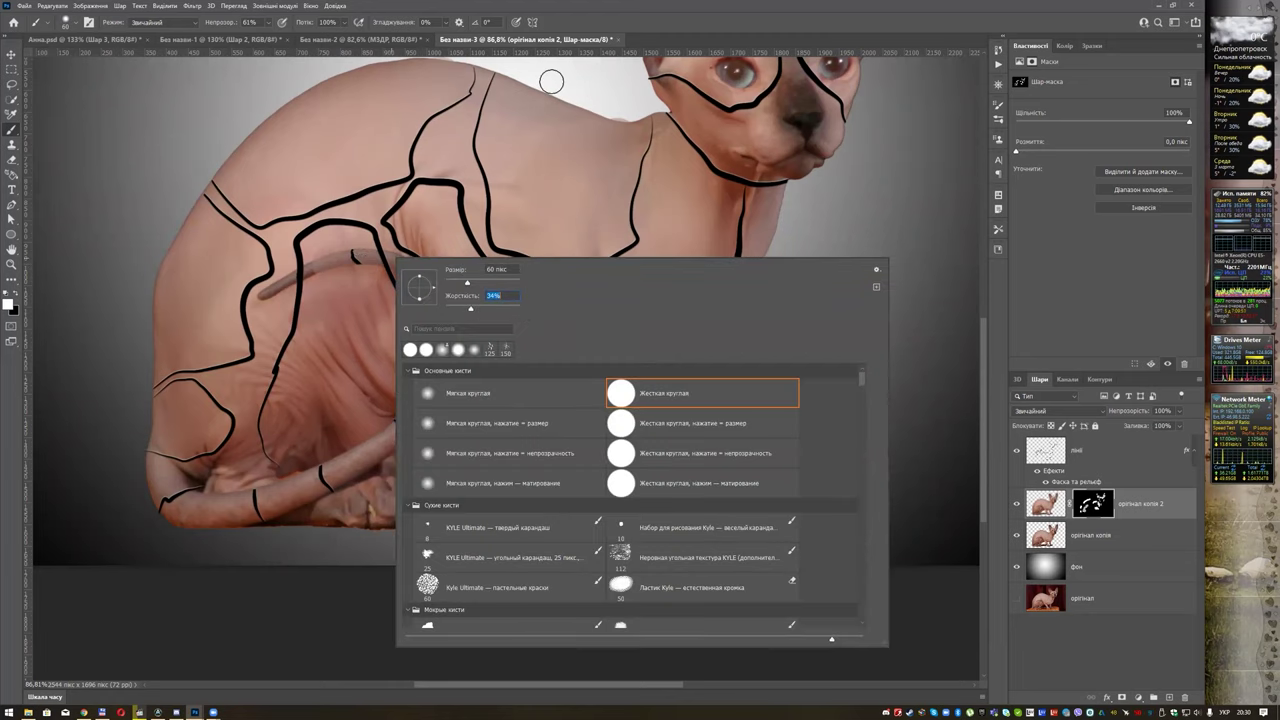
click(647, 33)
drag(325, 238, 284, 316)
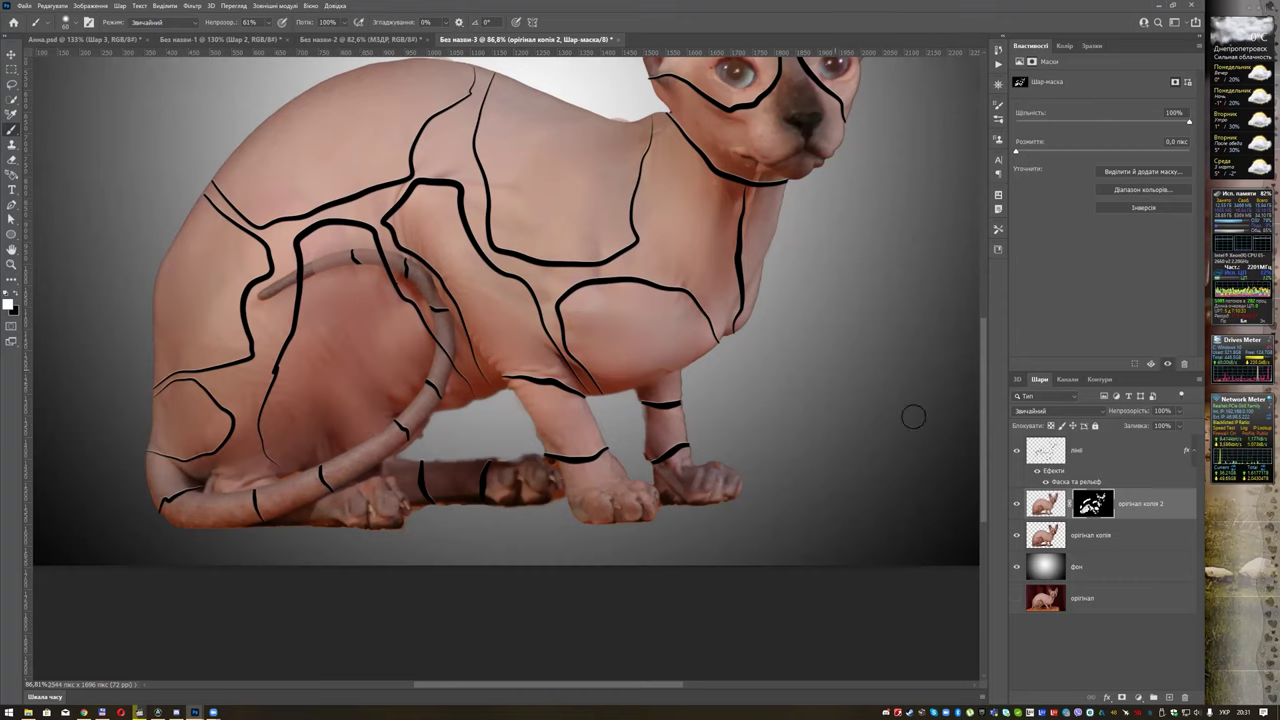
Create a new empty layer above the лінії layer.
click(1116, 457)
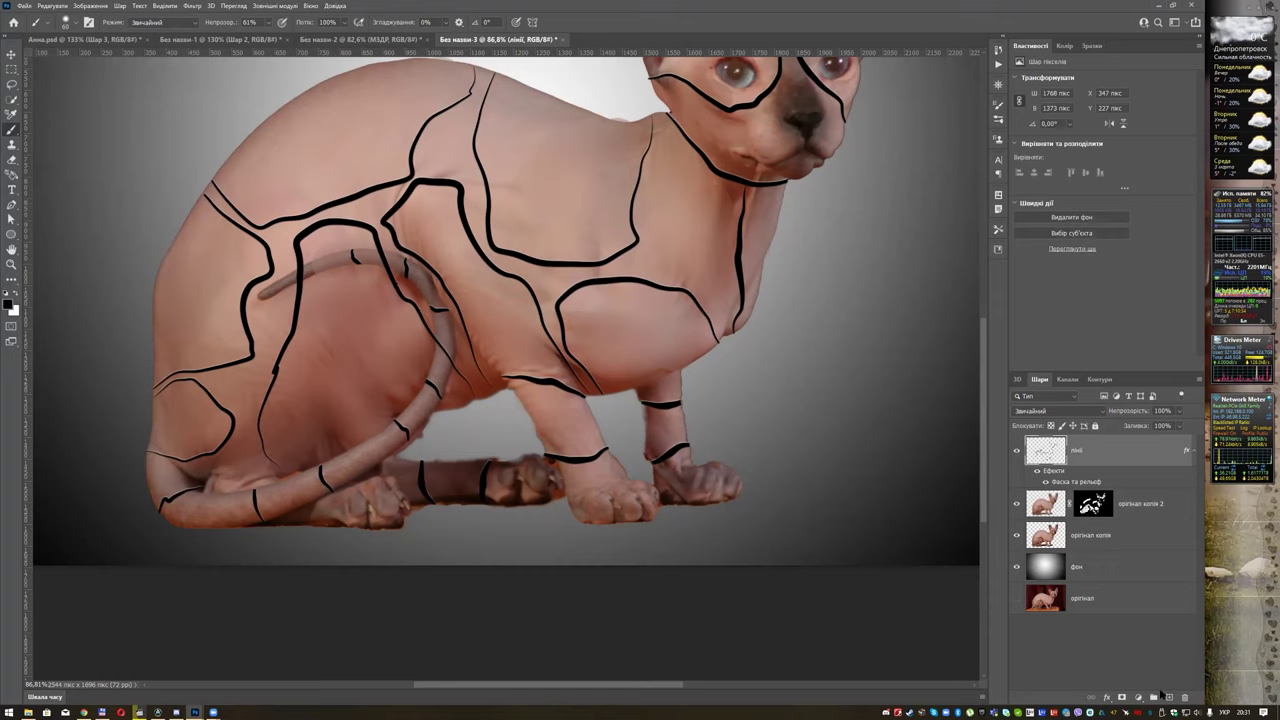
click(1168, 697)
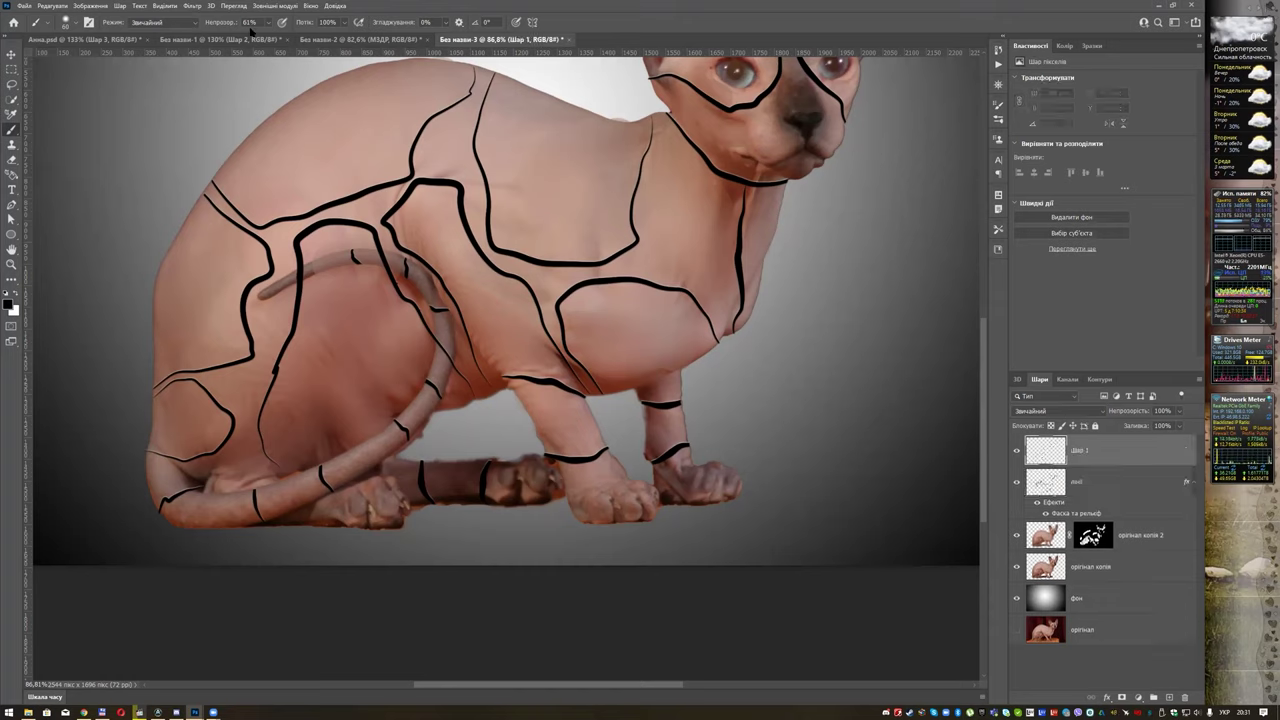
Set the brush to 100% opacity and 100% hardness using the hard round brush.
key(0)
right_click(545, 180)
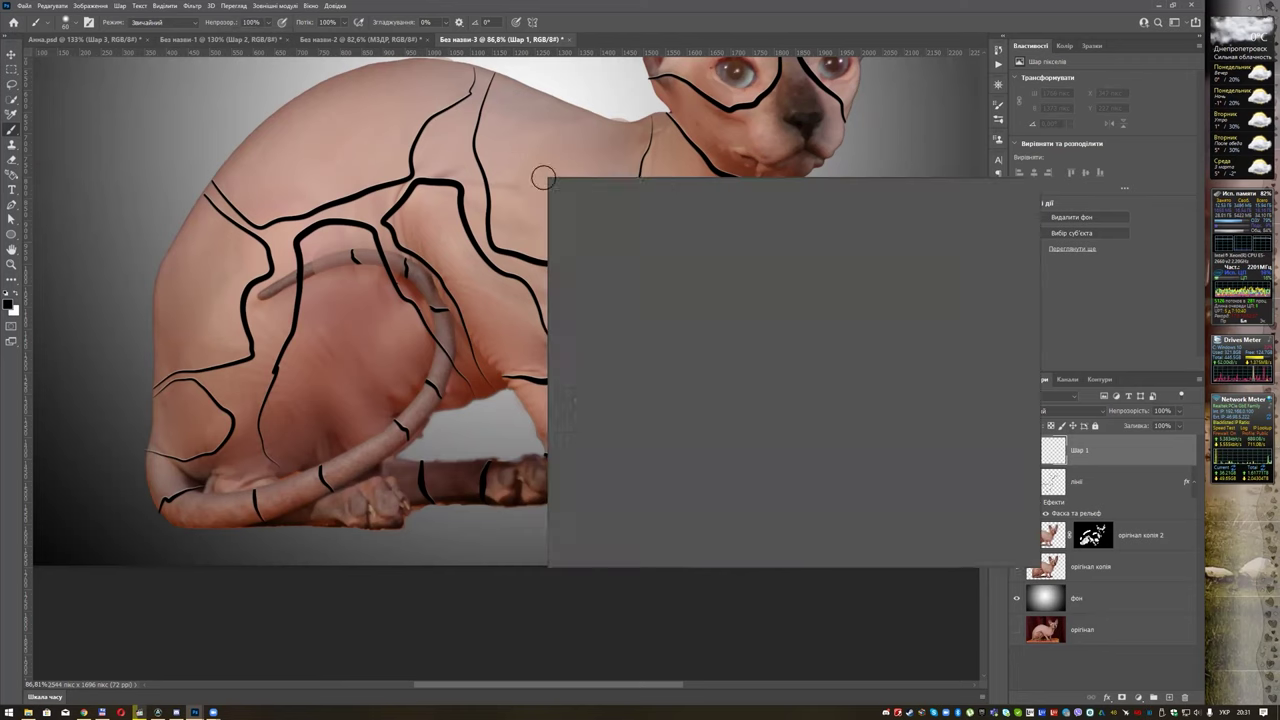
drag(622, 228, 672, 228)
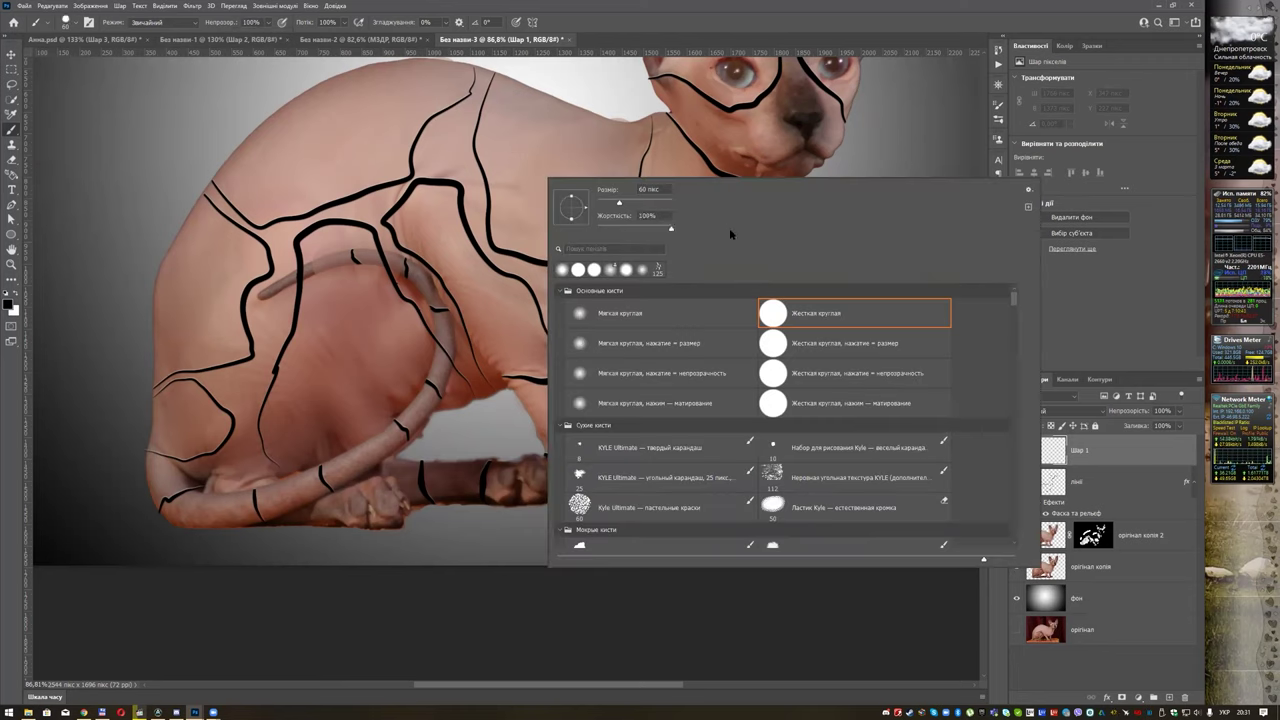
key(Return)
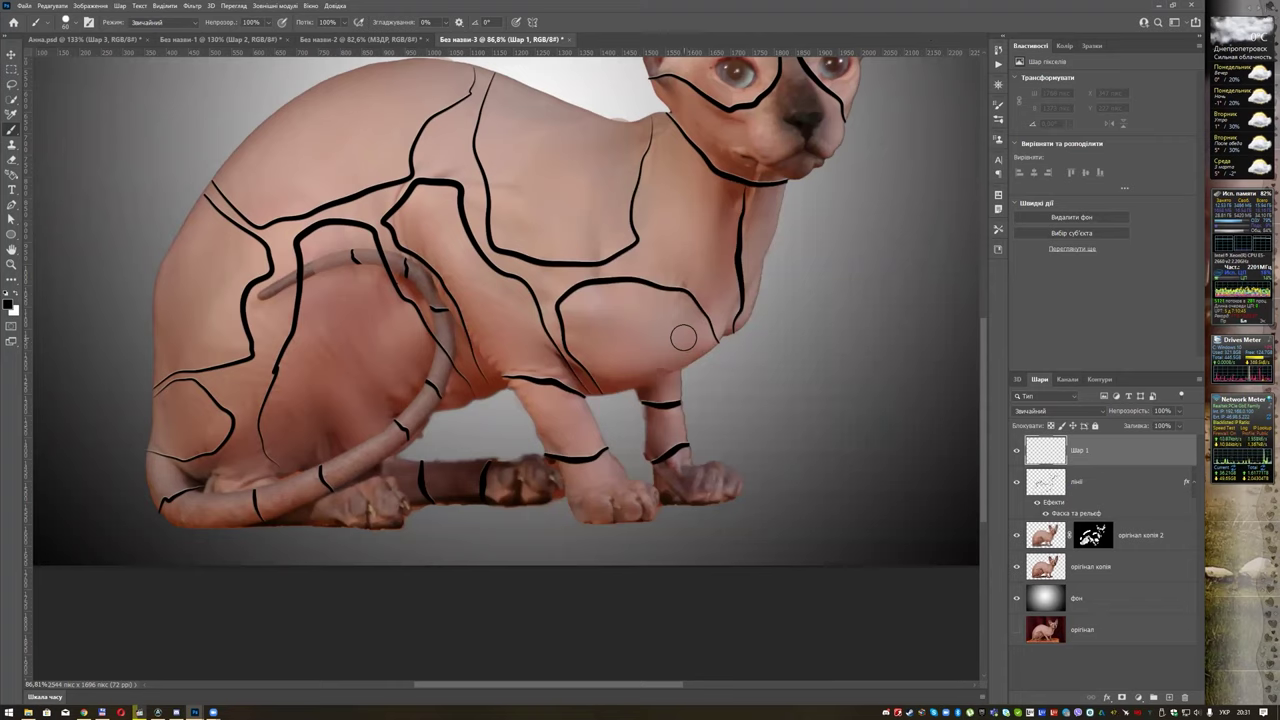
Enlarge the brush to 250 px and stamp one solid black circle on the cat's chest where the seam lines meet.
key(bracketright)
key(bracketright)
key(bracketright)
key(bracketright)
key(bracketright)
key(bracketright)
key(bracketright)
key(bracketright)
key(bracketright)
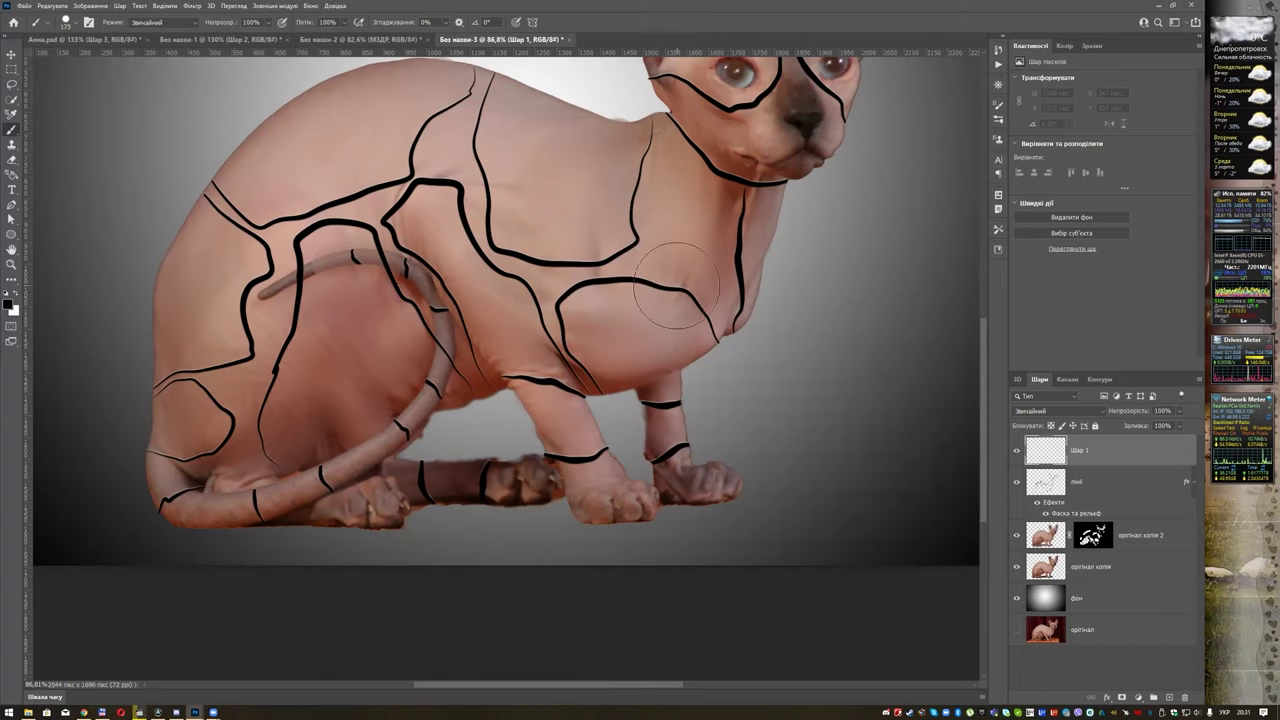
key(bracketleft)
key(bracketleft)
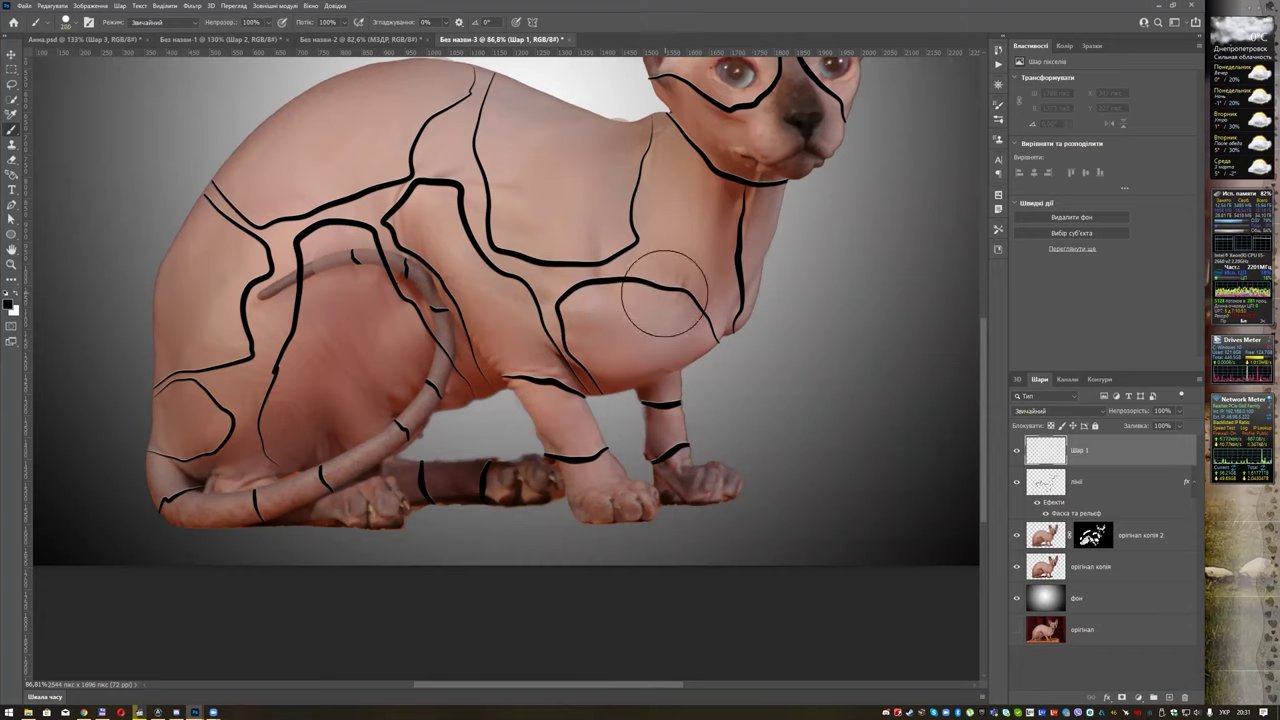
key(bracketright)
key(bracketright)
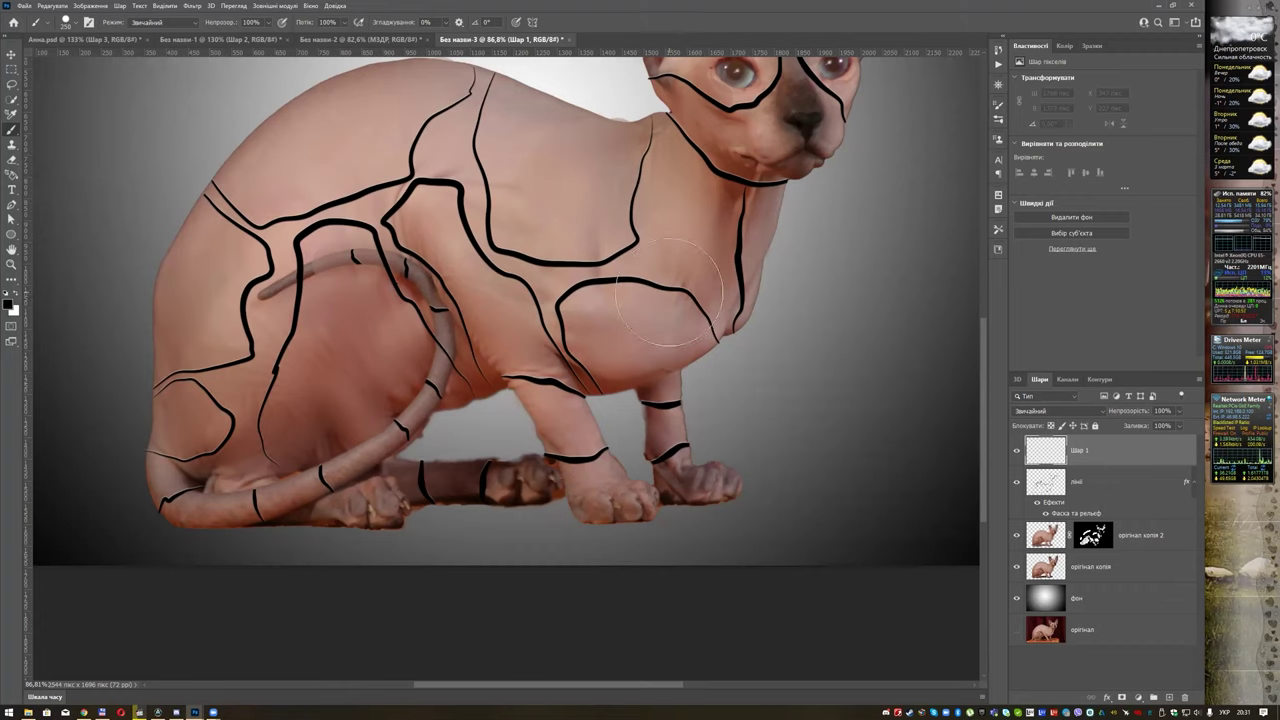
click(669, 293)
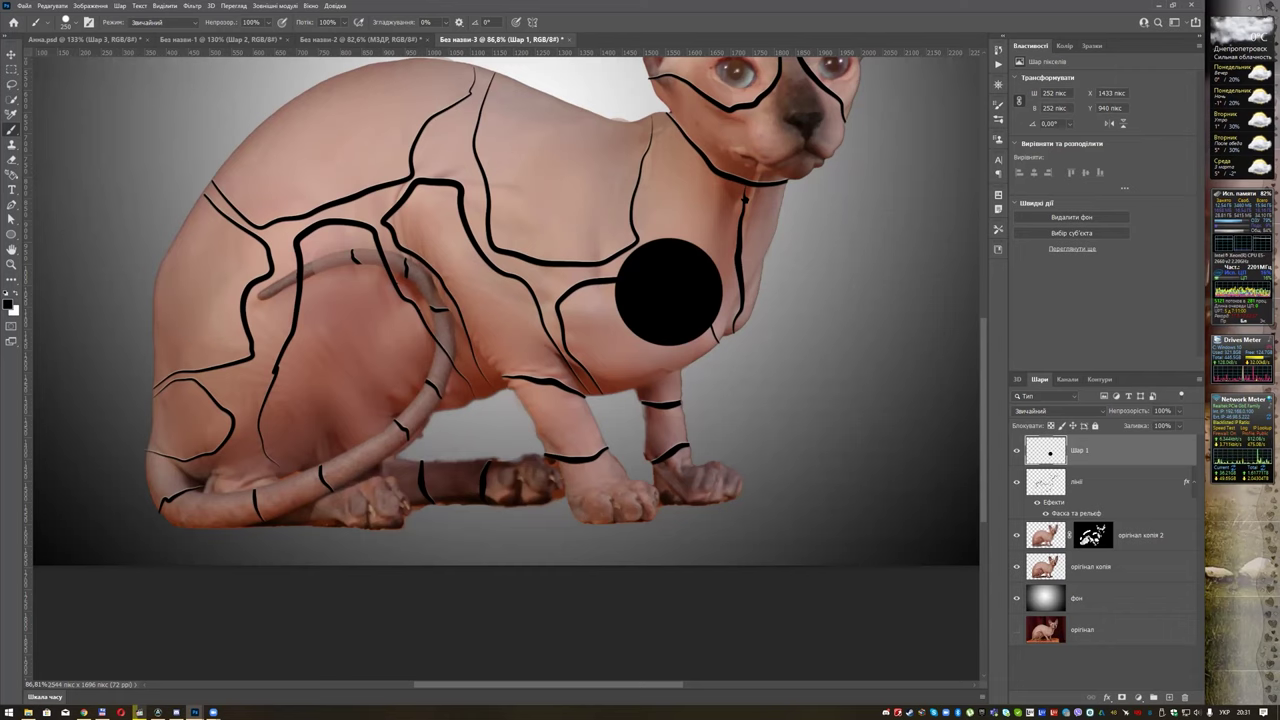
Add a Bevel & Emboss effect to the black circle's layer and inspect its edge up close.
double_click(1140, 451)
click(740, 343)
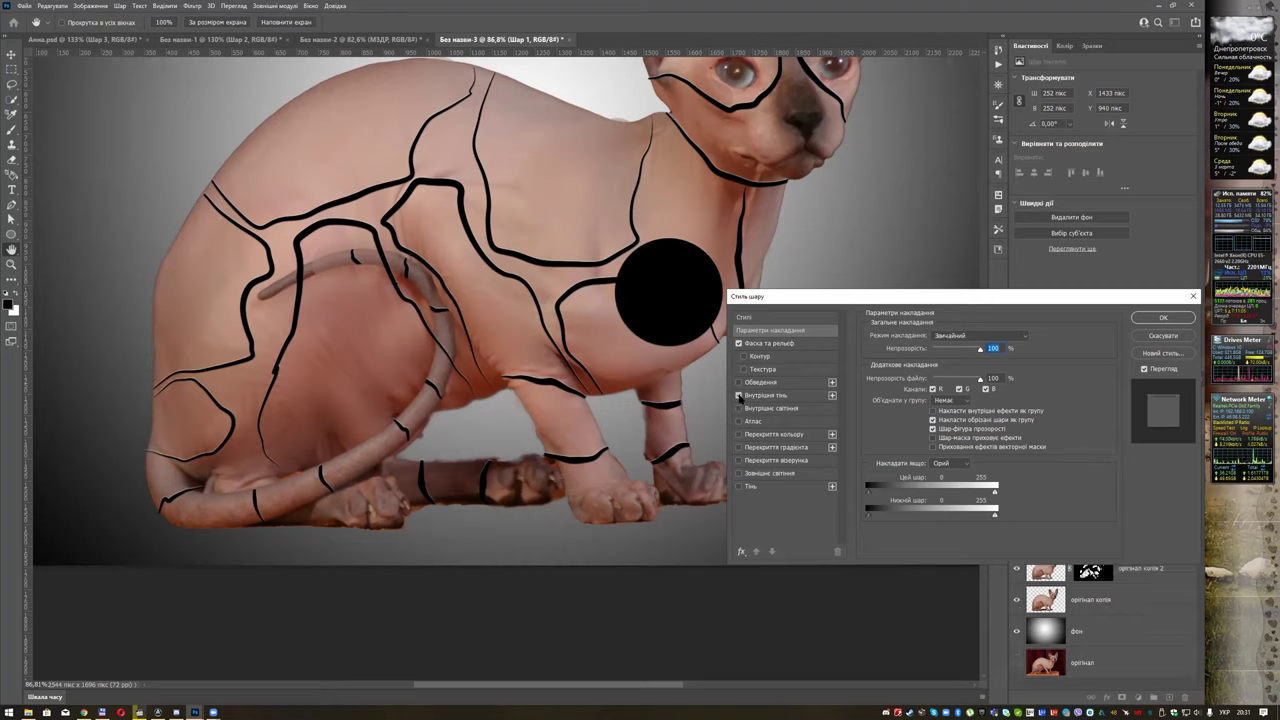
click(1151, 318)
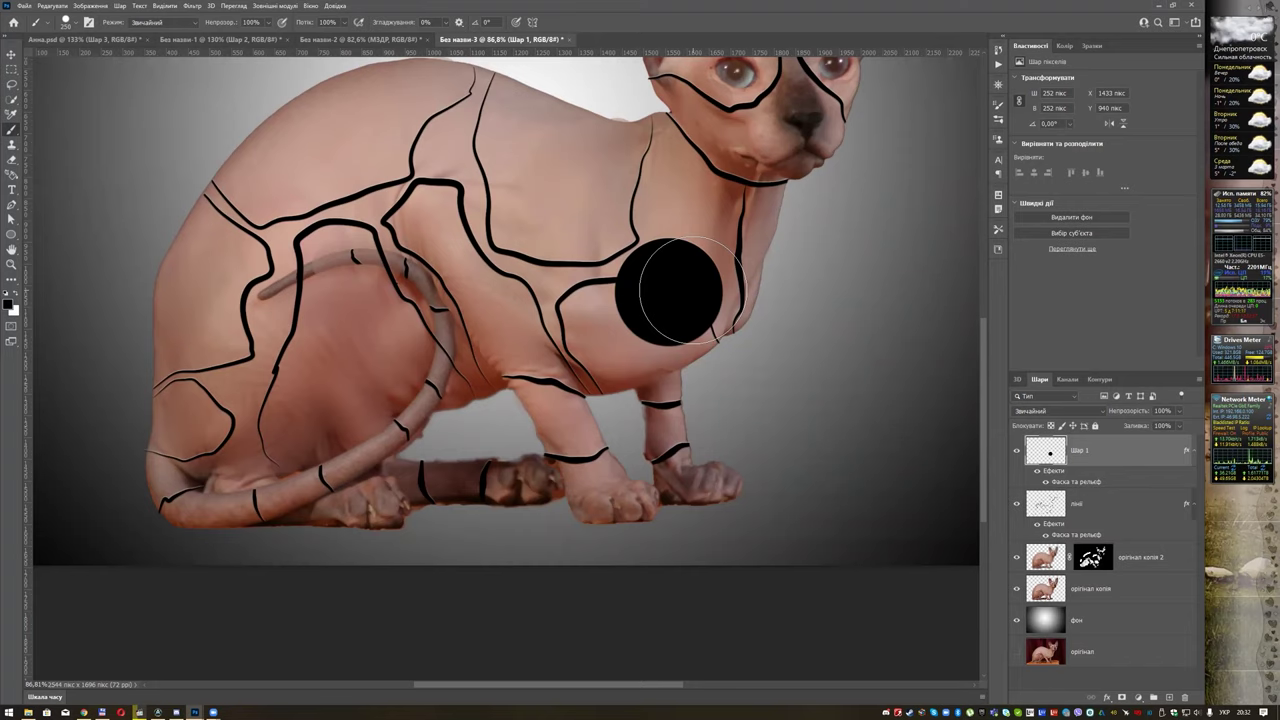
scroll(691, 290, up, 5)
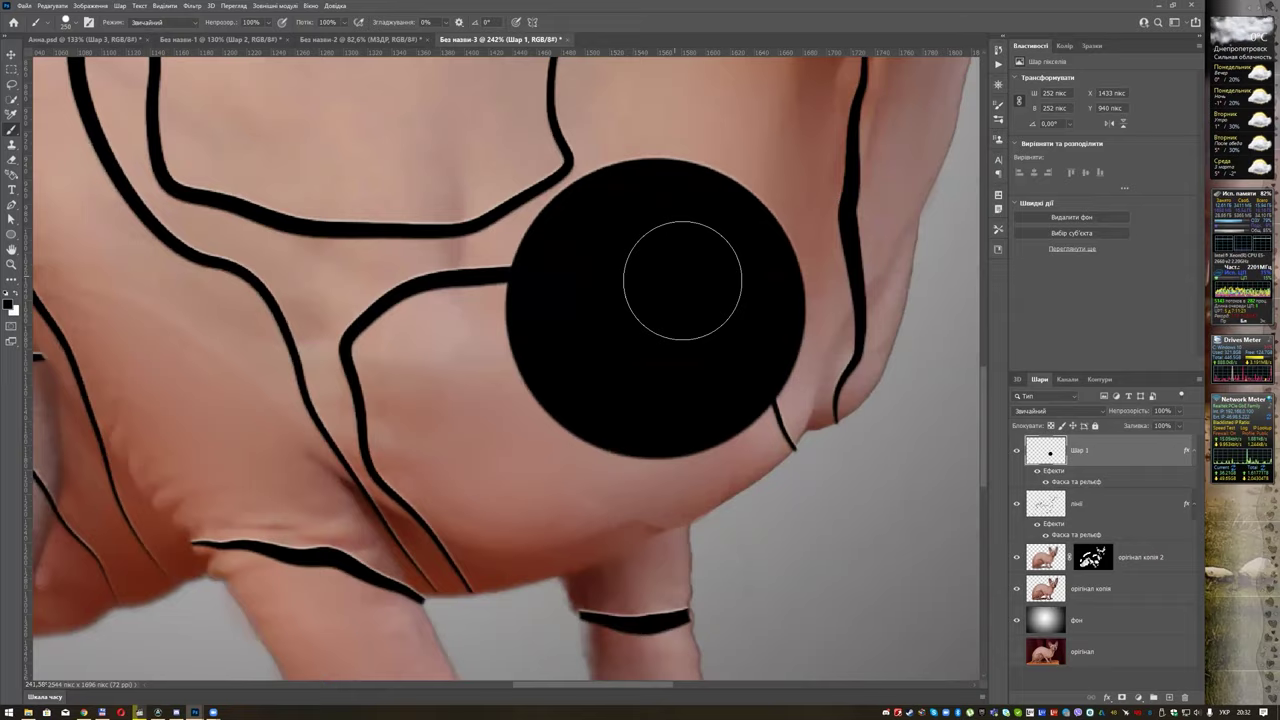
scroll(708, 299, down, 3)
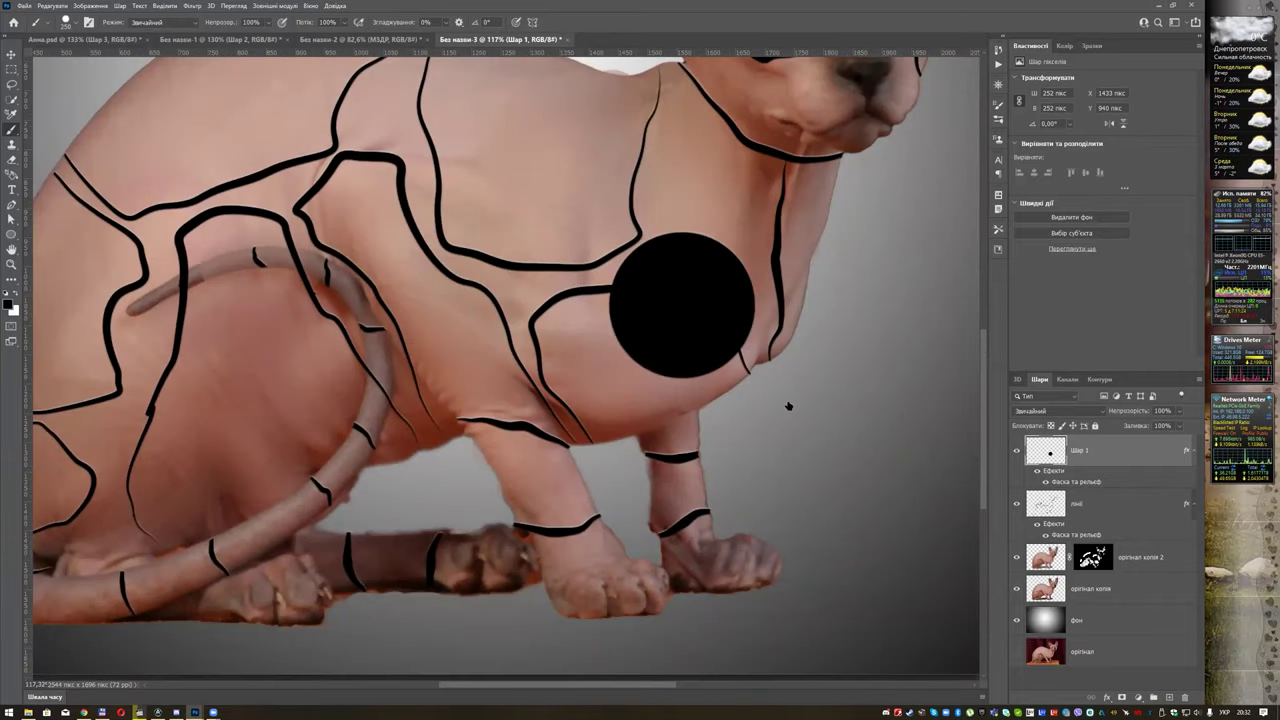
Add a Drop Shadow and an Inner Shadow to the black circle's layer style.
double_click(1130, 451)
click(739, 487)
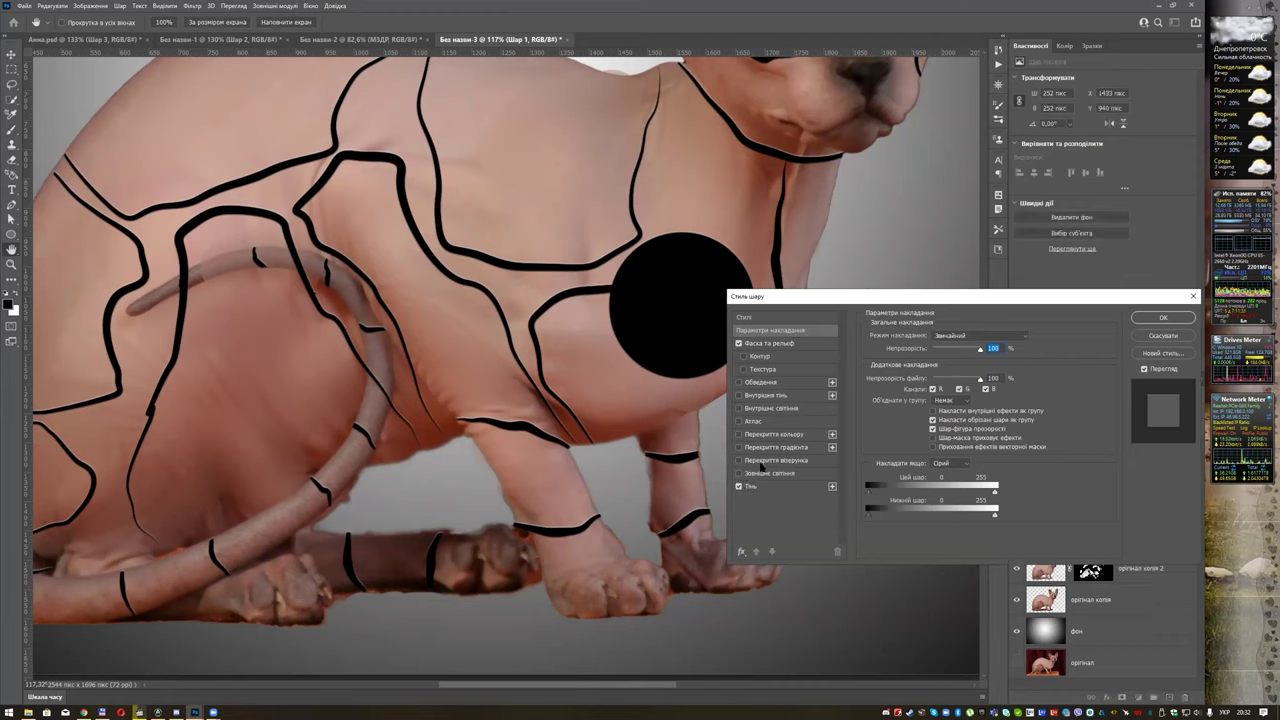
click(739, 395)
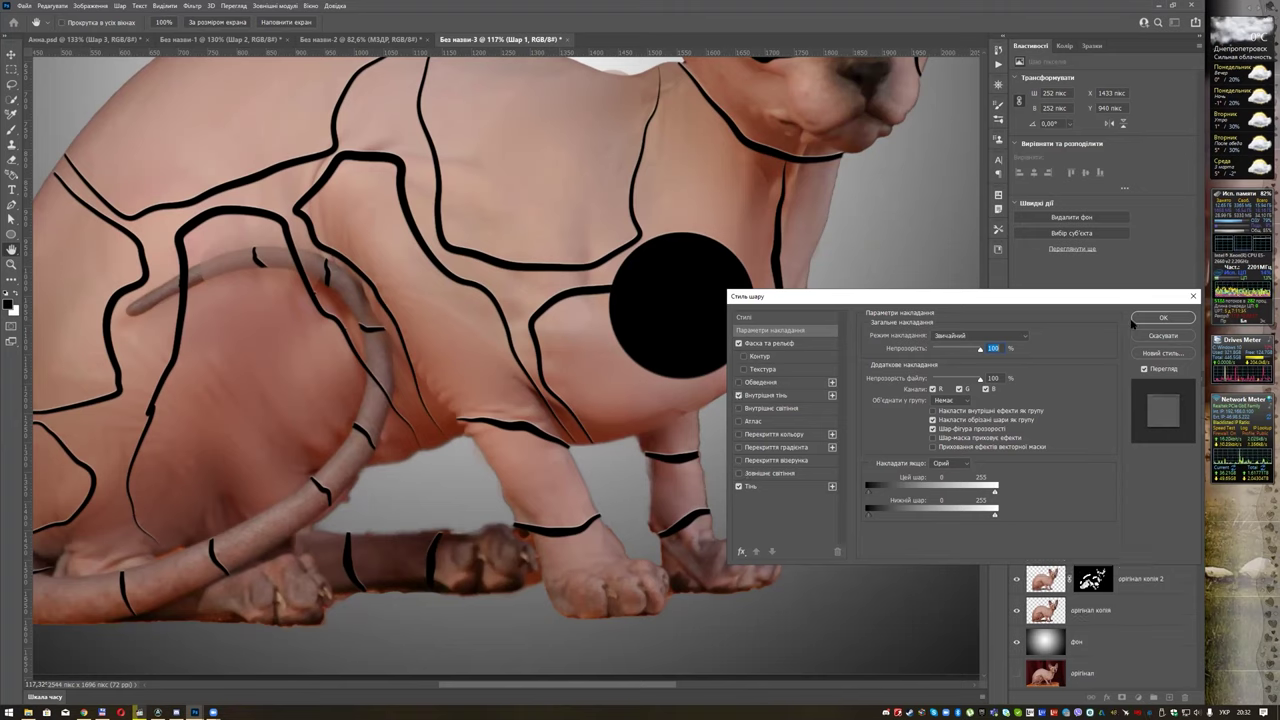
click(1160, 318)
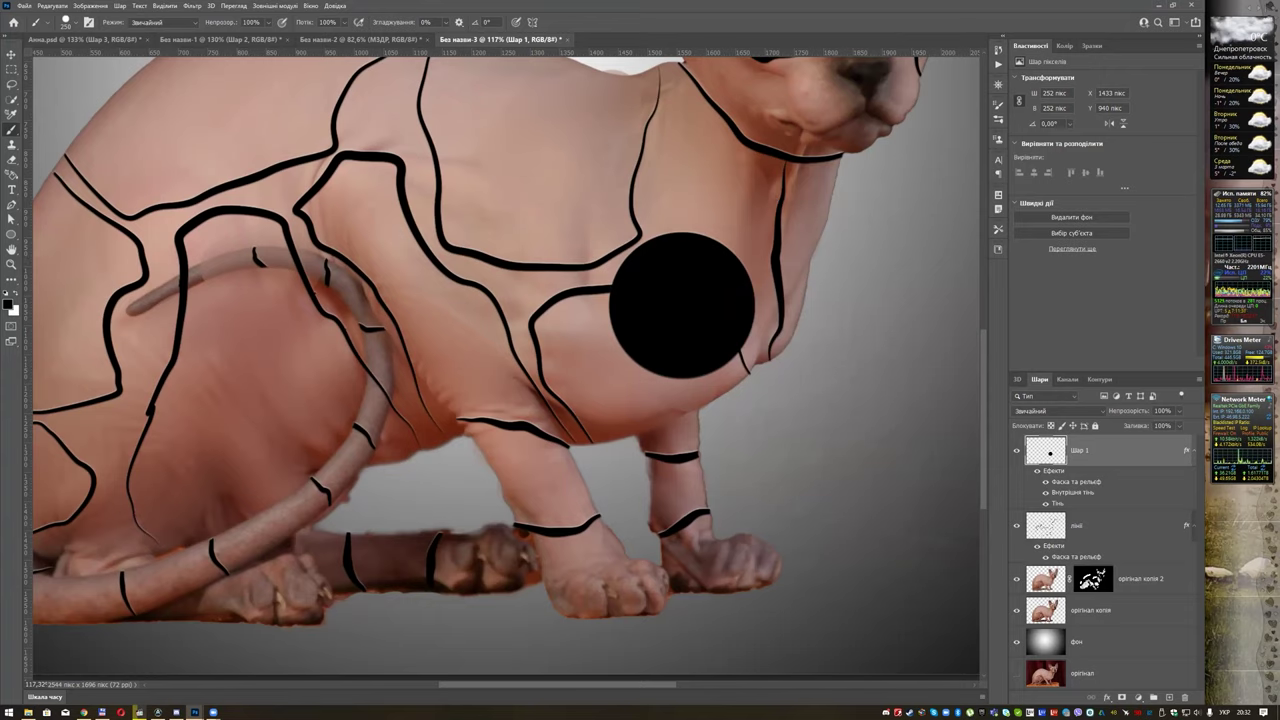
Switch to Chrome and run a Google image search for "часовий механізм".
click(84, 712)
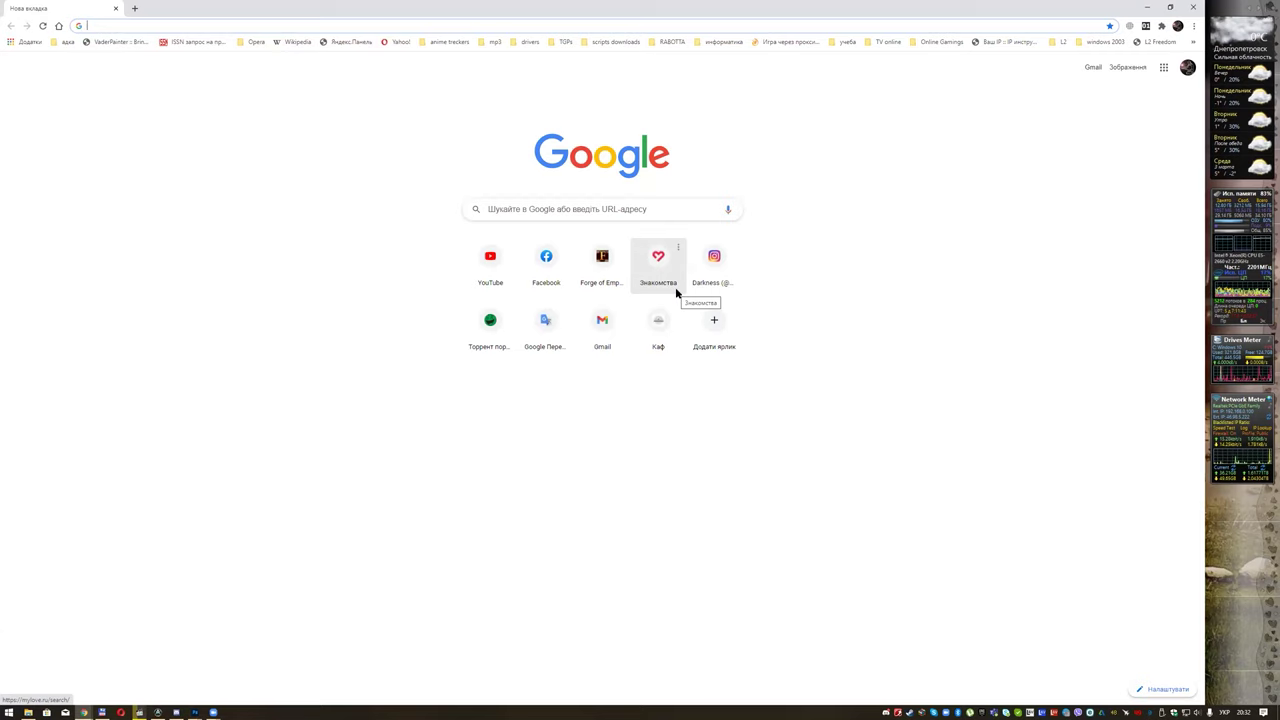
text(часо)
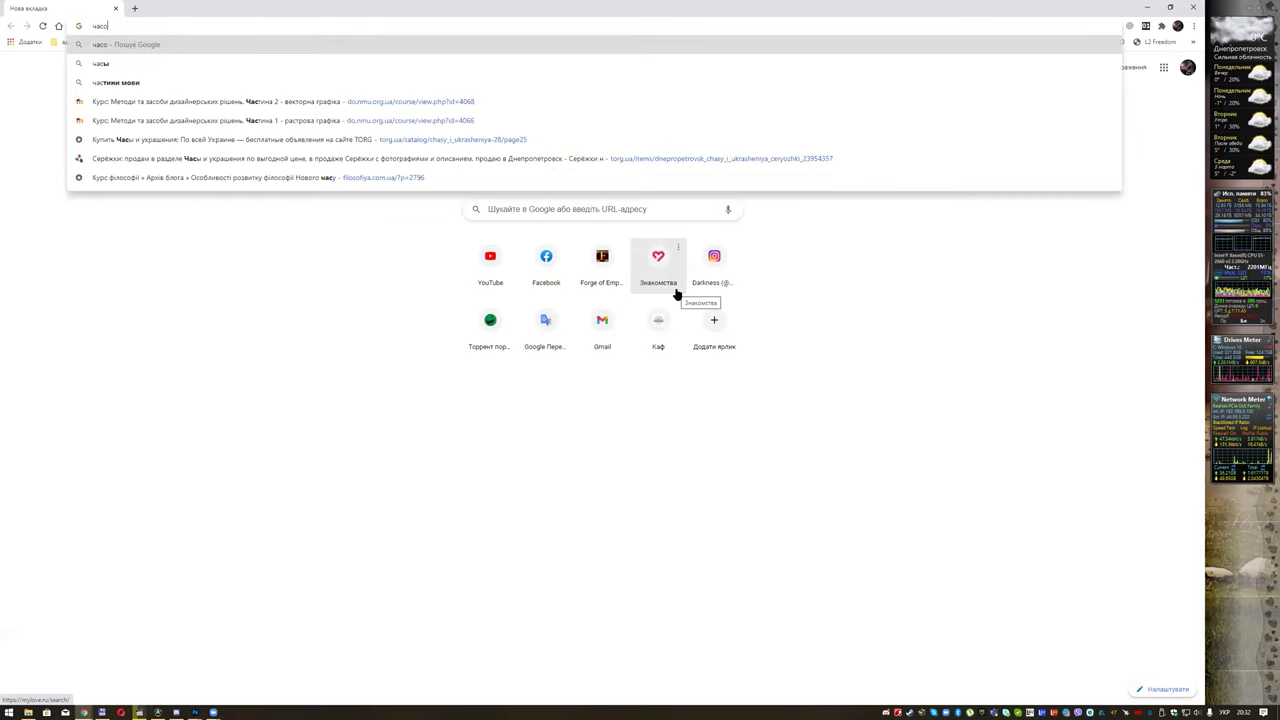
text(вий механізм)
key(Return)
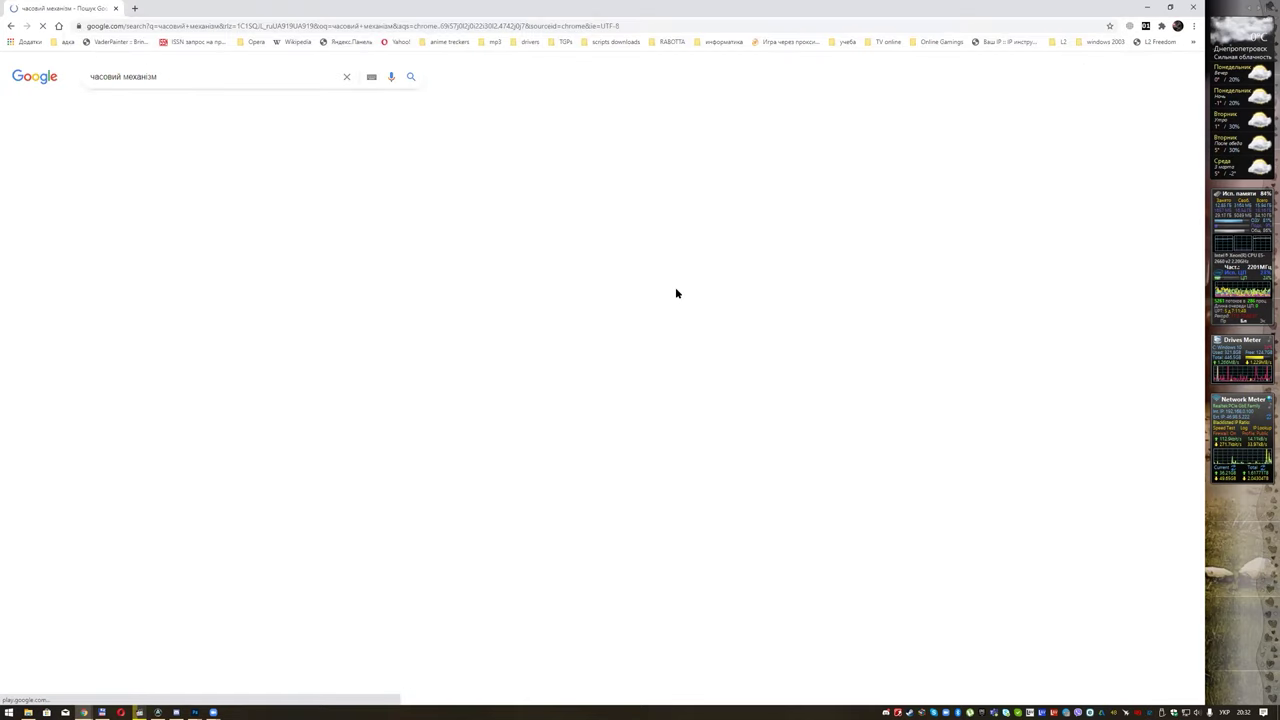
click(162, 109)
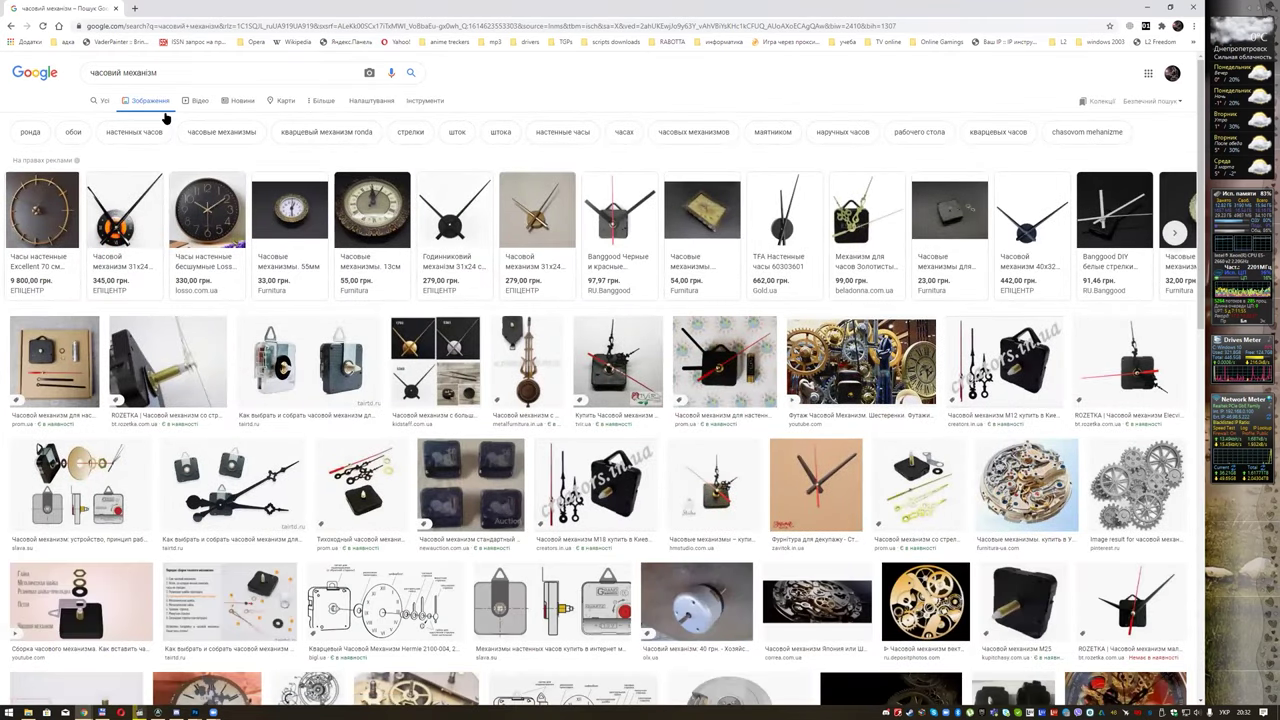
Find the Freepik picture of an antique golden clock mechanism, copy the image and return to Photoshop.
scroll(1122, 478, down, 4)
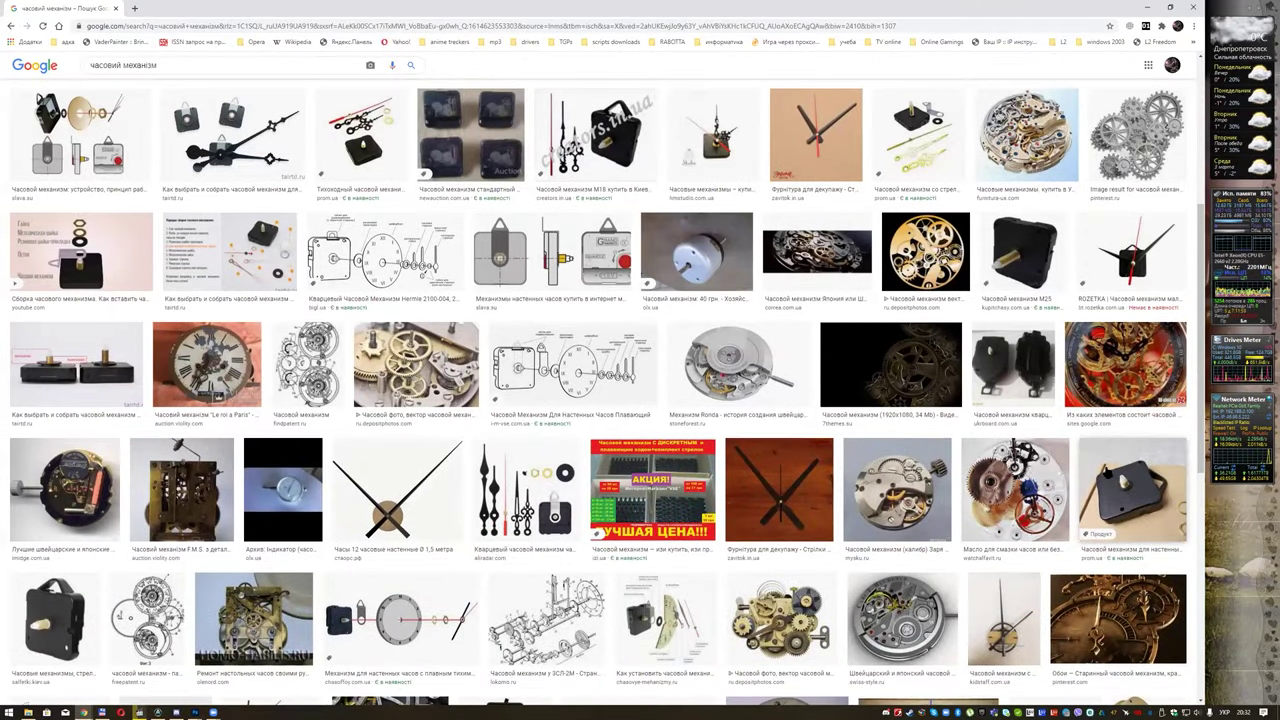
scroll(1107, 472, down, 3)
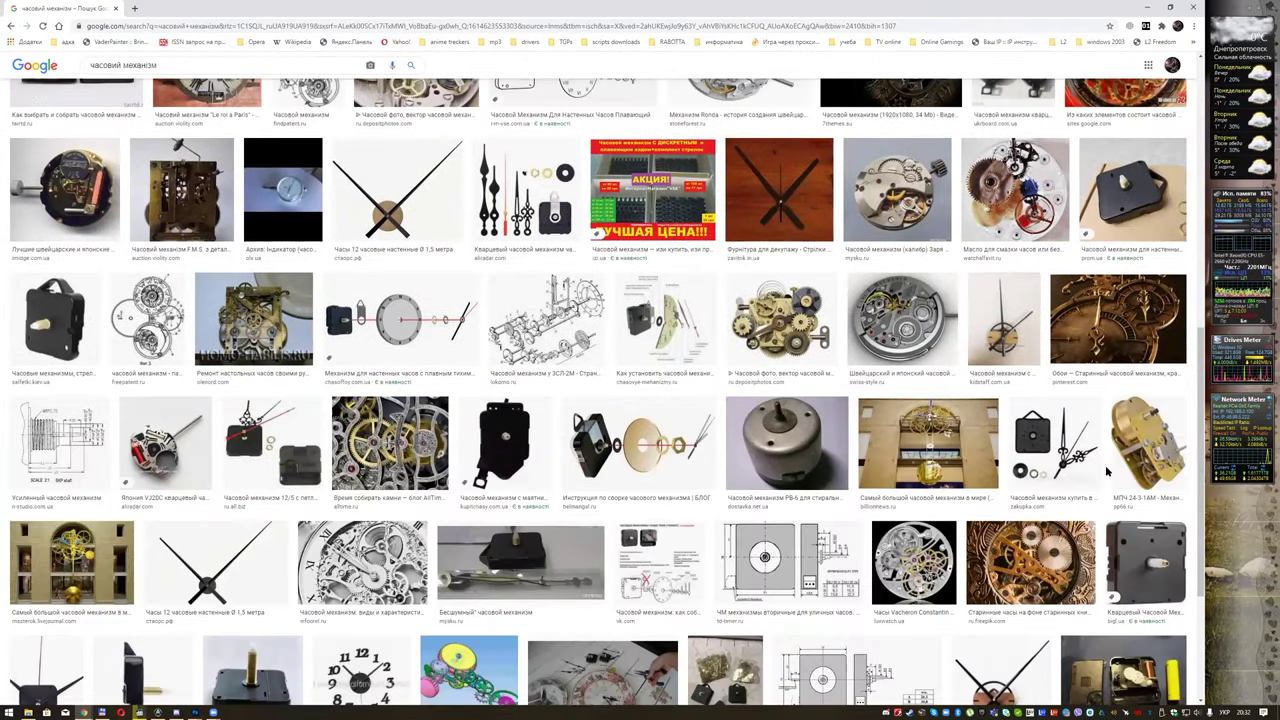
scroll(1107, 472, down, 2)
click(1040, 420)
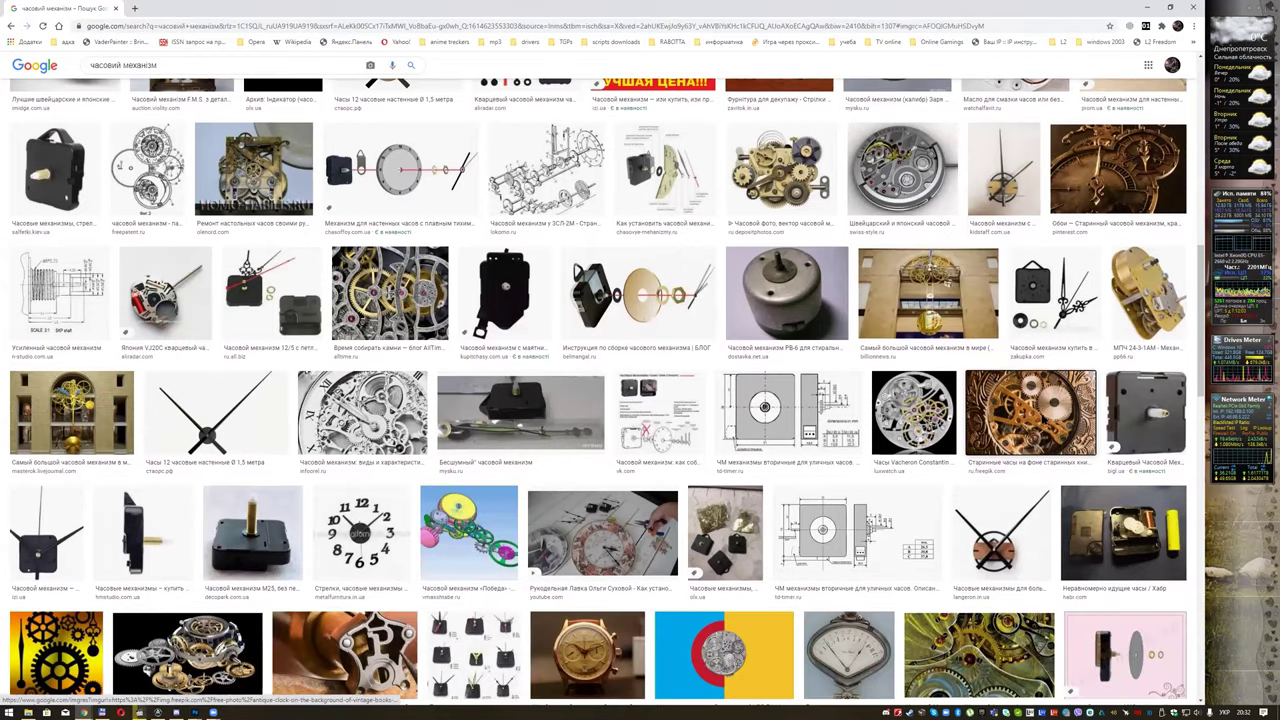
right_click(983, 195)
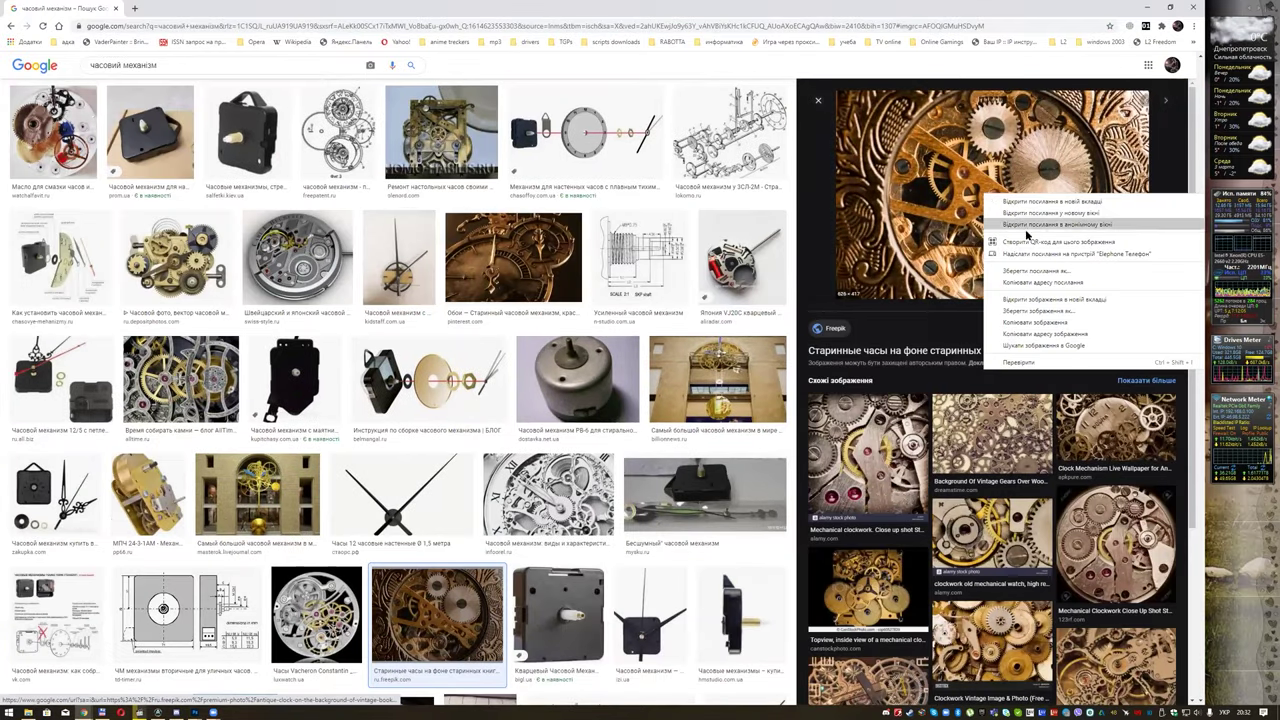
click(1037, 322)
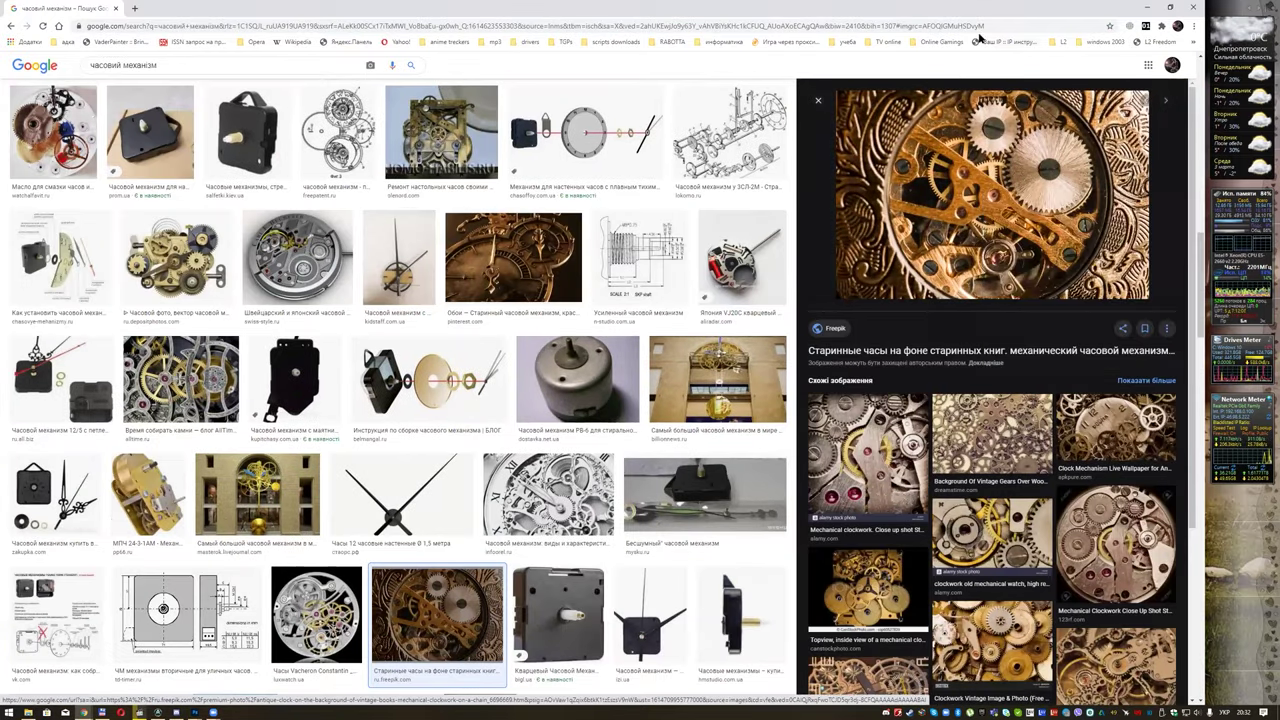
click(1147, 7)
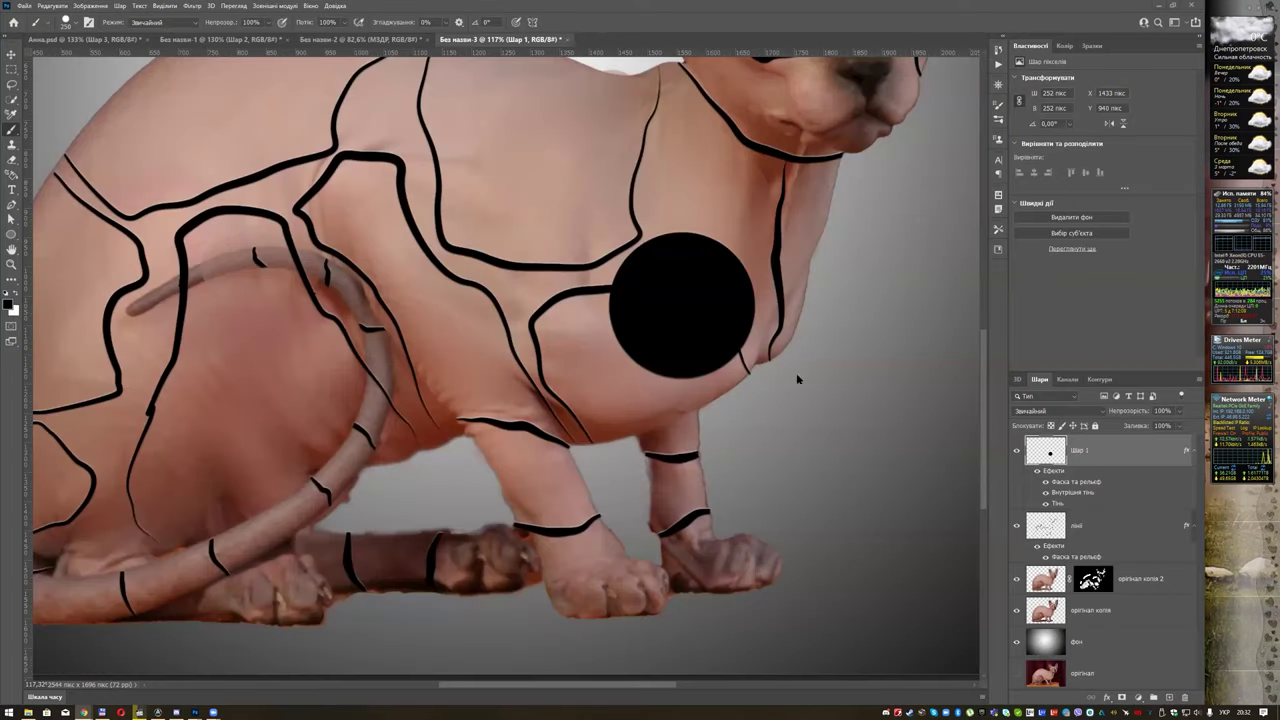
Paste the clock mechanism above the black circle, clip it to the circle's layer and position the gears inside it.
key(ctrl+v)
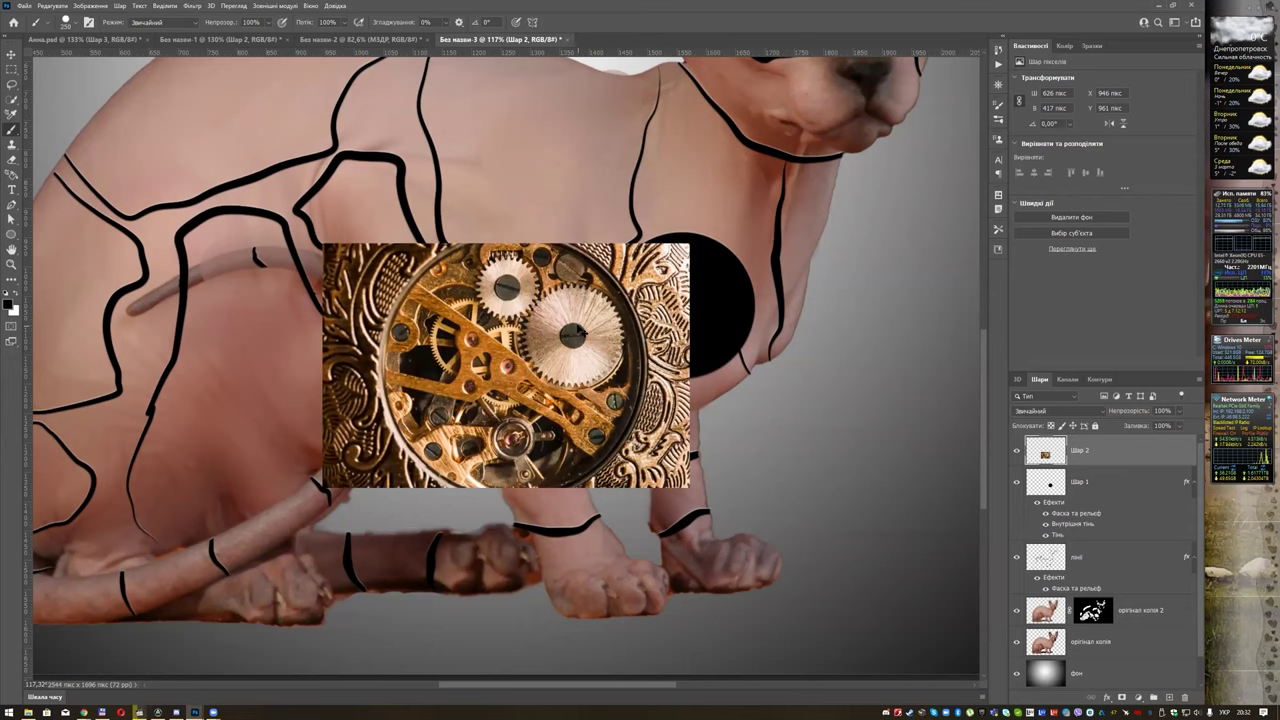
key(v)
drag(514, 333, 672, 275)
drag(1092, 456, 1110, 460)
alt+click(1110, 460)
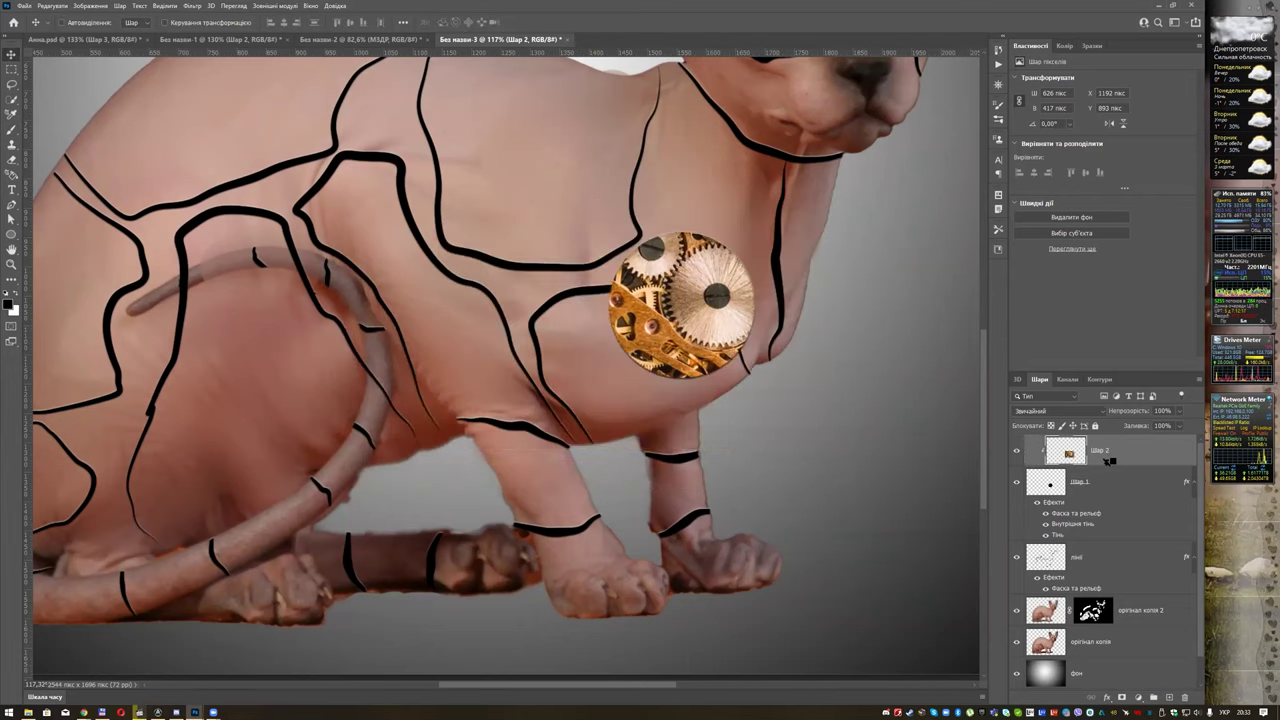
drag(678, 299, 685, 297)
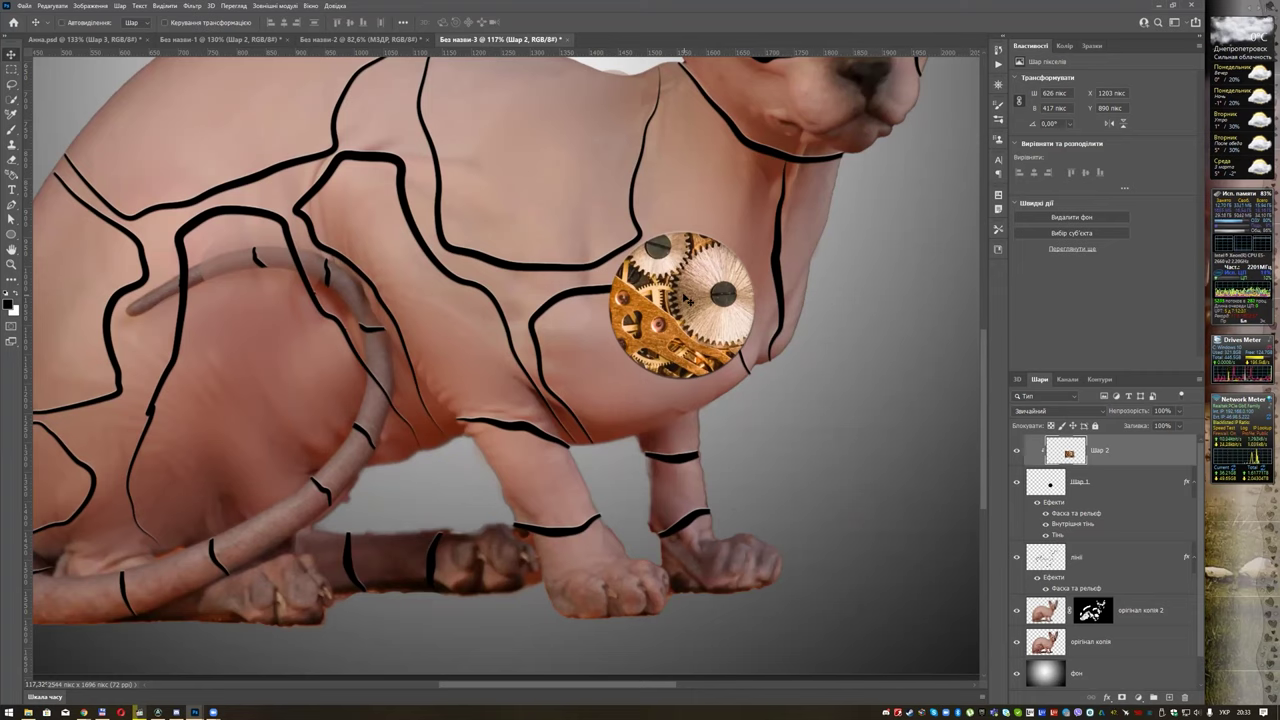
Stamp a black 250 px circle exactly over the gears on a new layer and give it a Bevel & Emboss effect.
key(b)
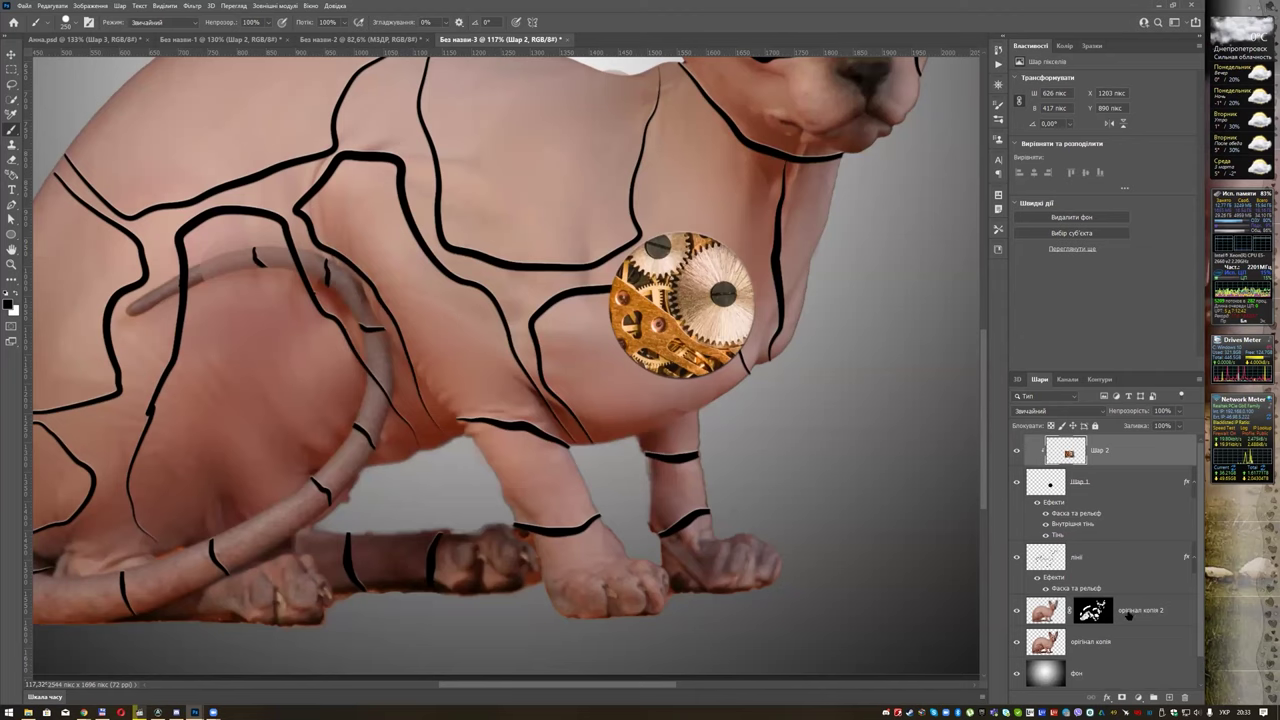
click(1169, 697)
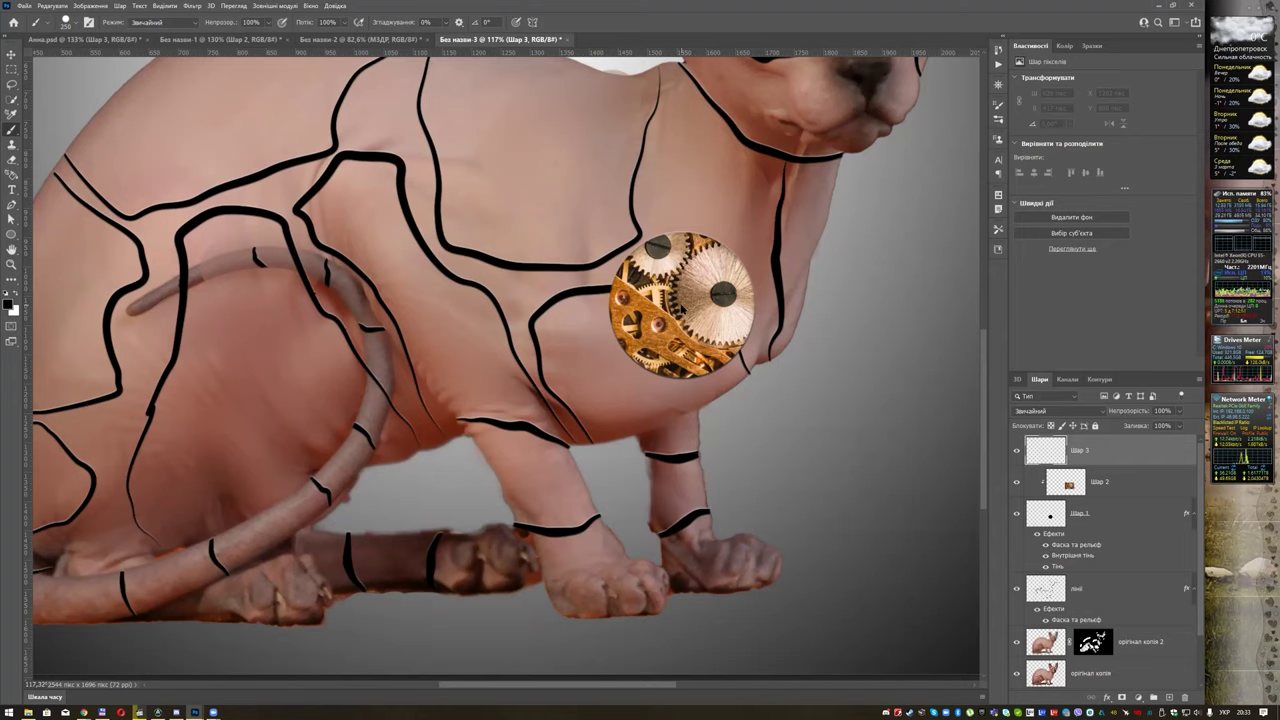
click(682, 305)
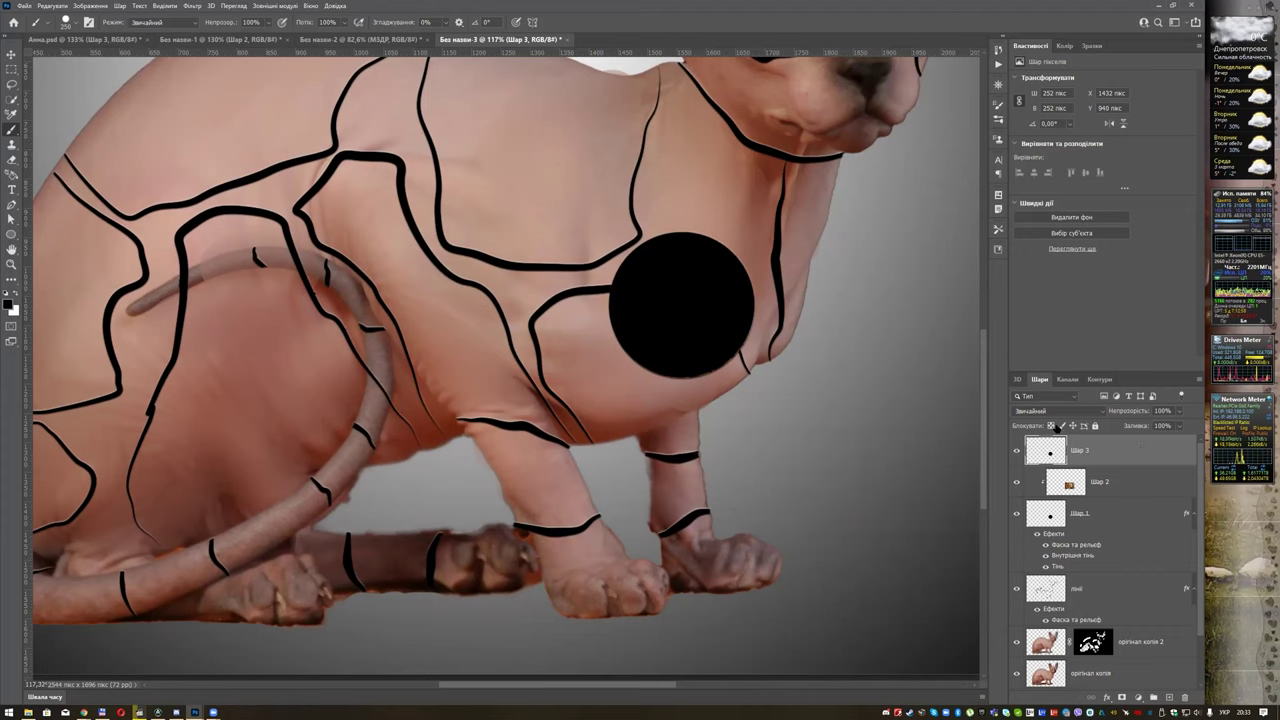
double_click(1137, 449)
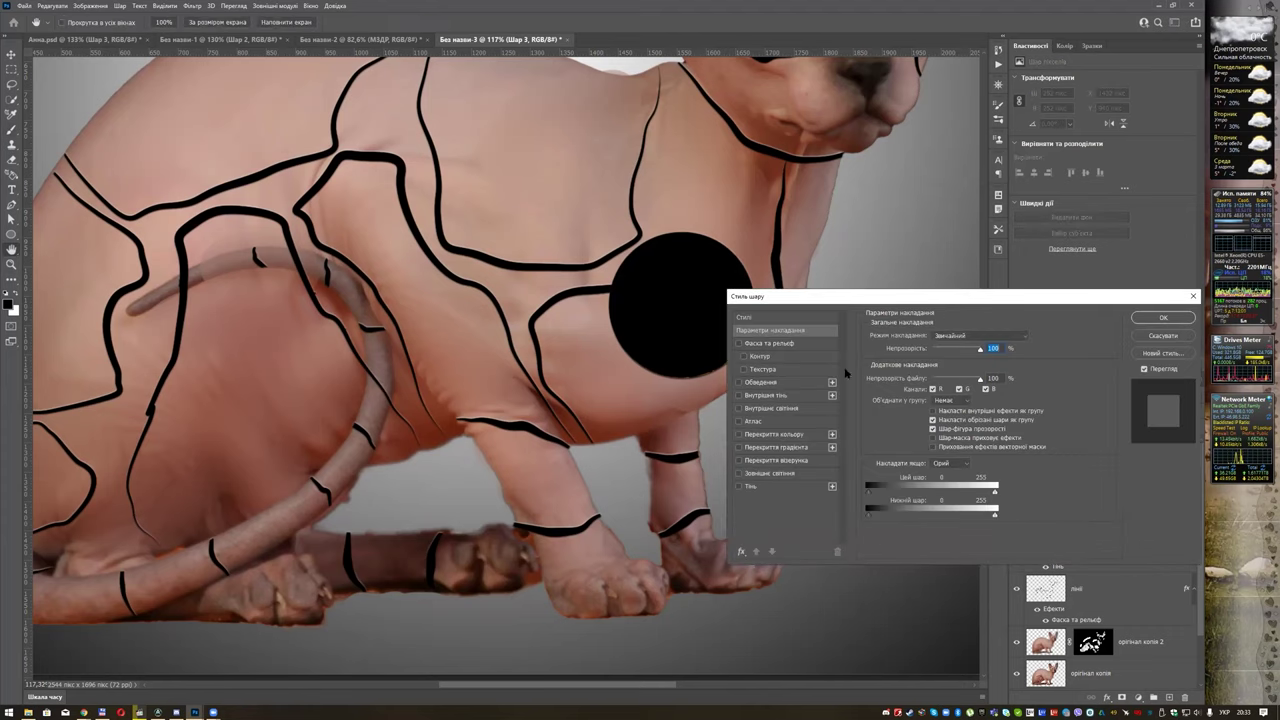
click(784, 343)
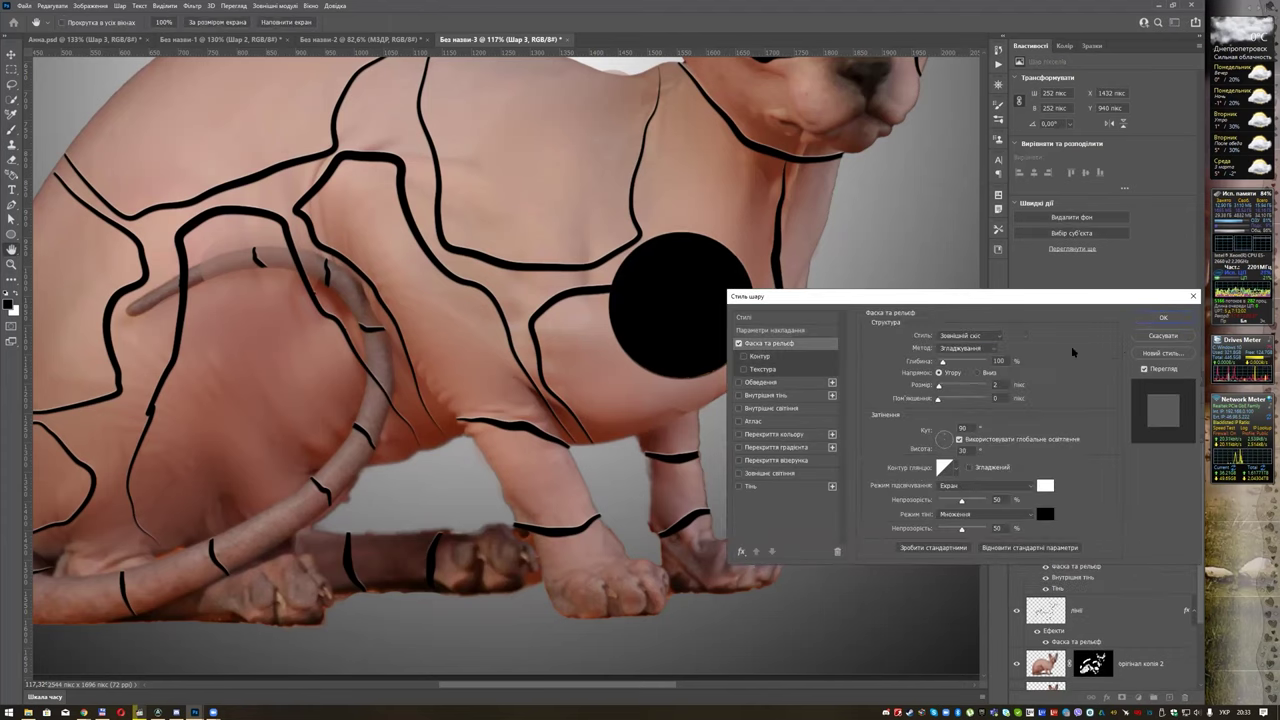
click(1152, 319)
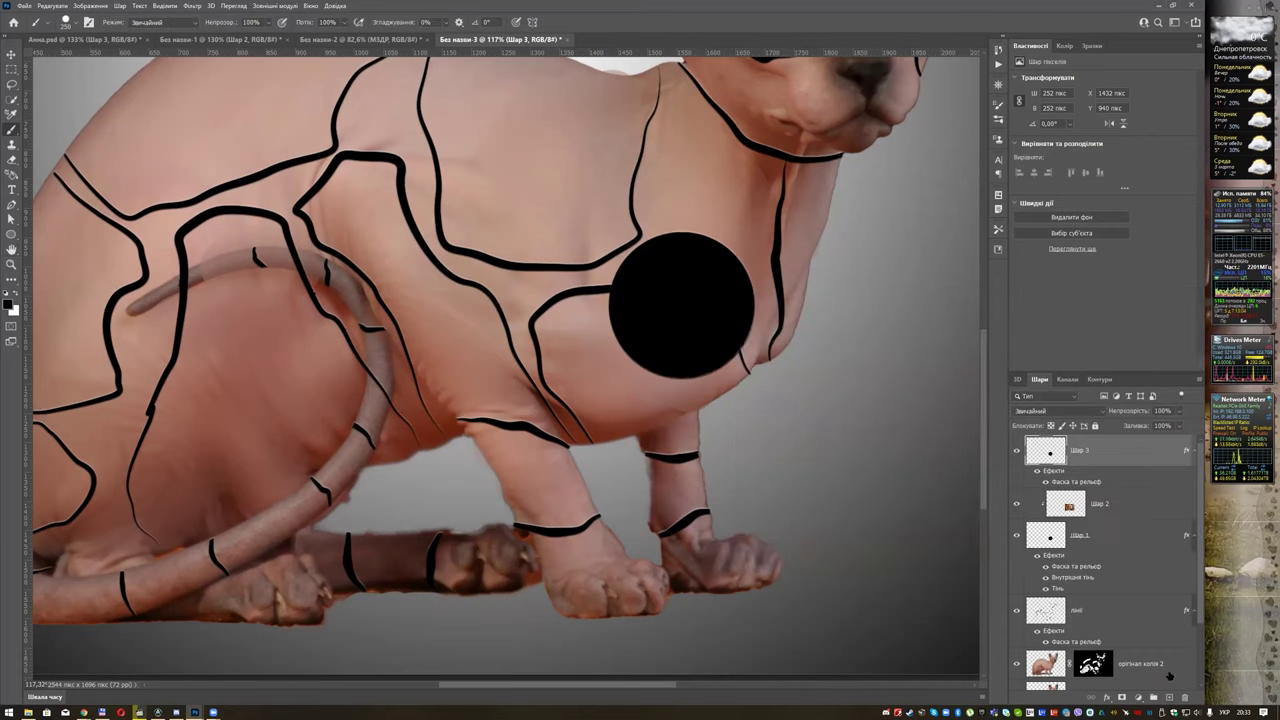
Add a mask to the upper black circle's layer and dab its centre with a soft 200 px black brush at 0% hardness to uncover the gears.
click(1122, 697)
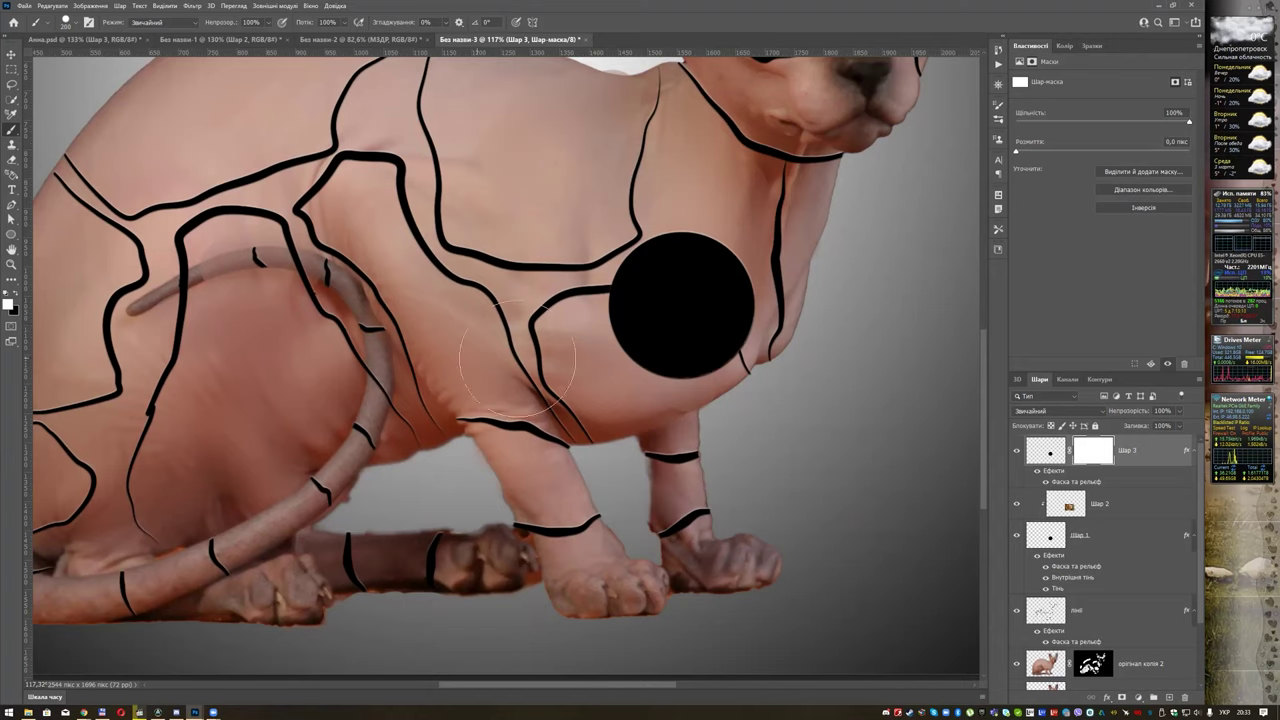
click(18, 295)
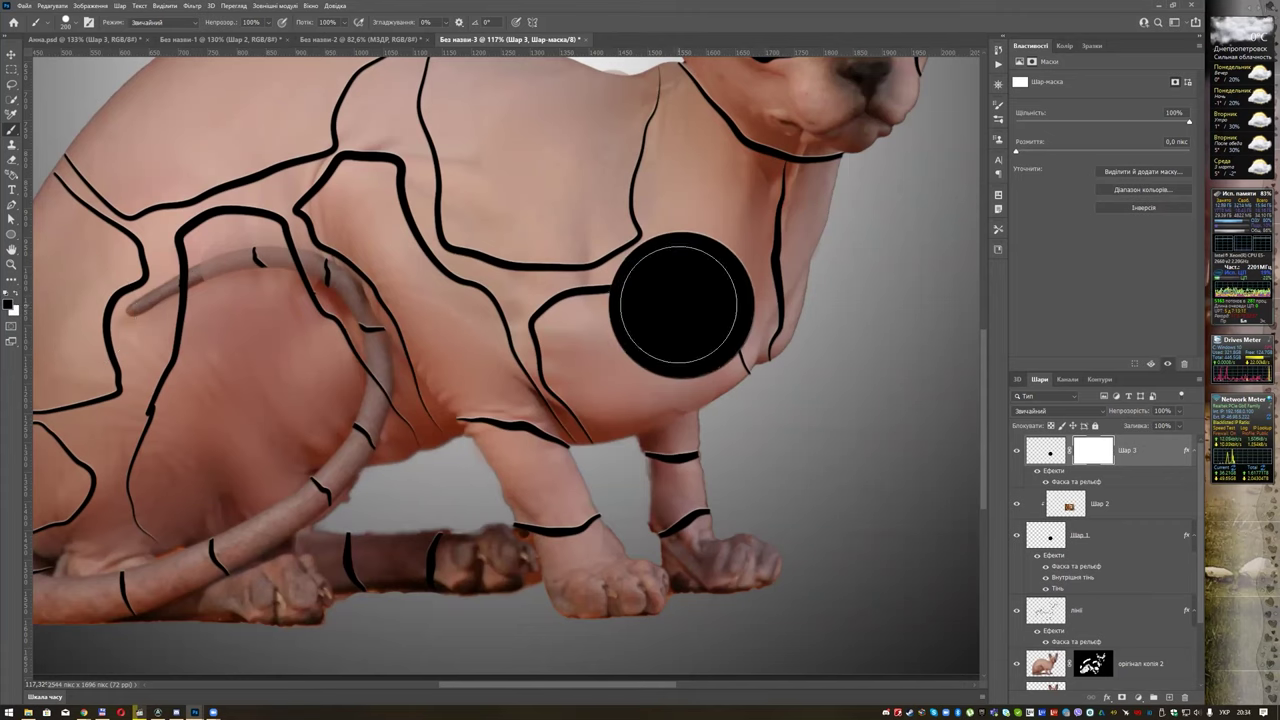
right_click(680, 302)
drag(806, 355, 732, 356)
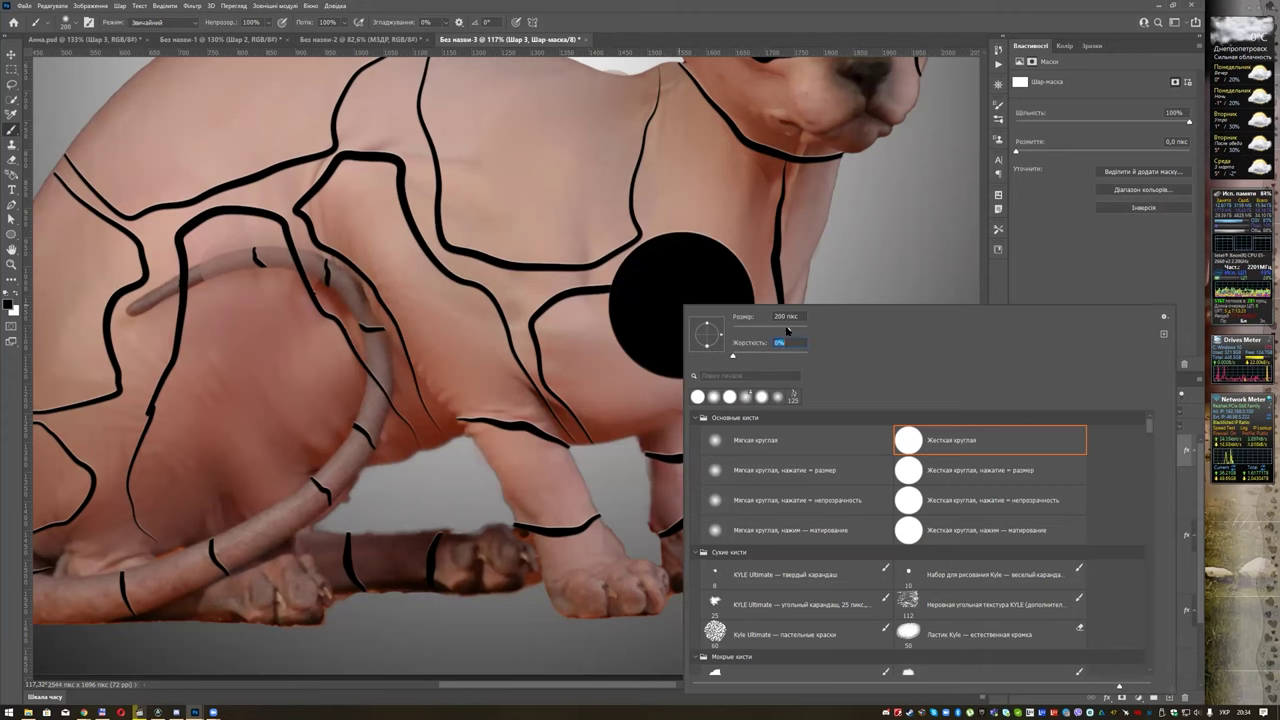
key(Return)
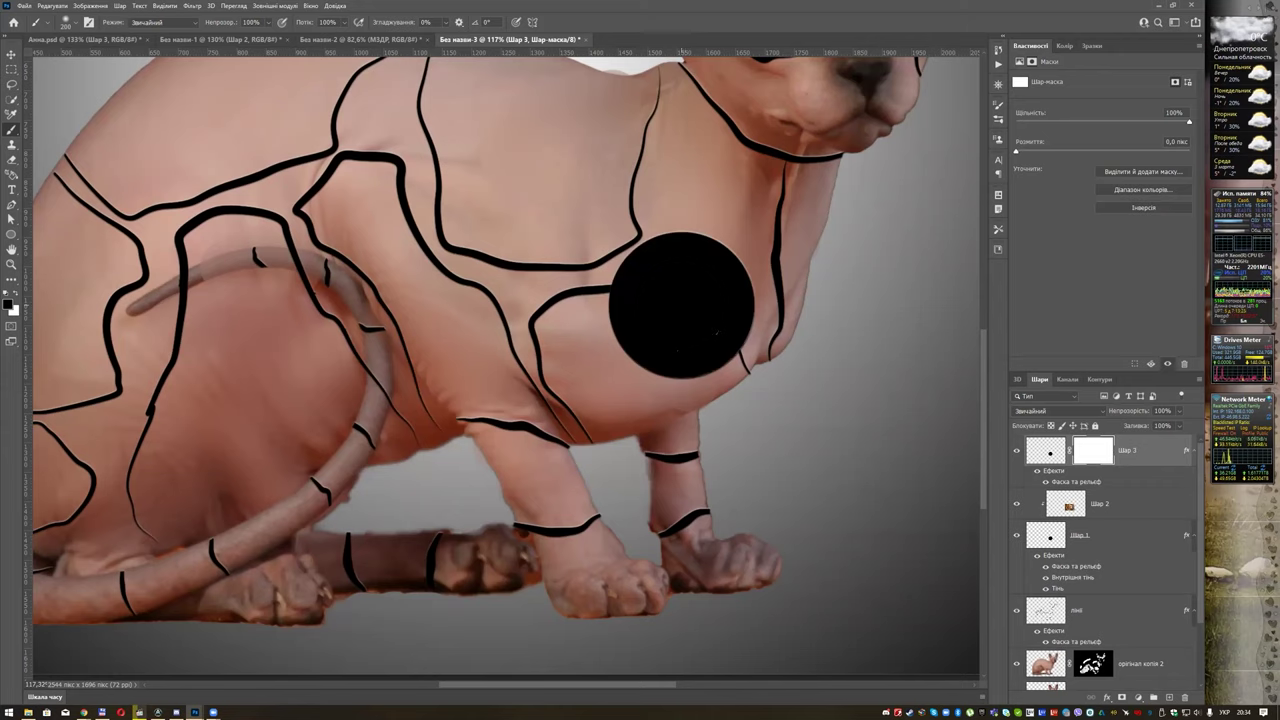
click(681, 302)
click(682, 305)
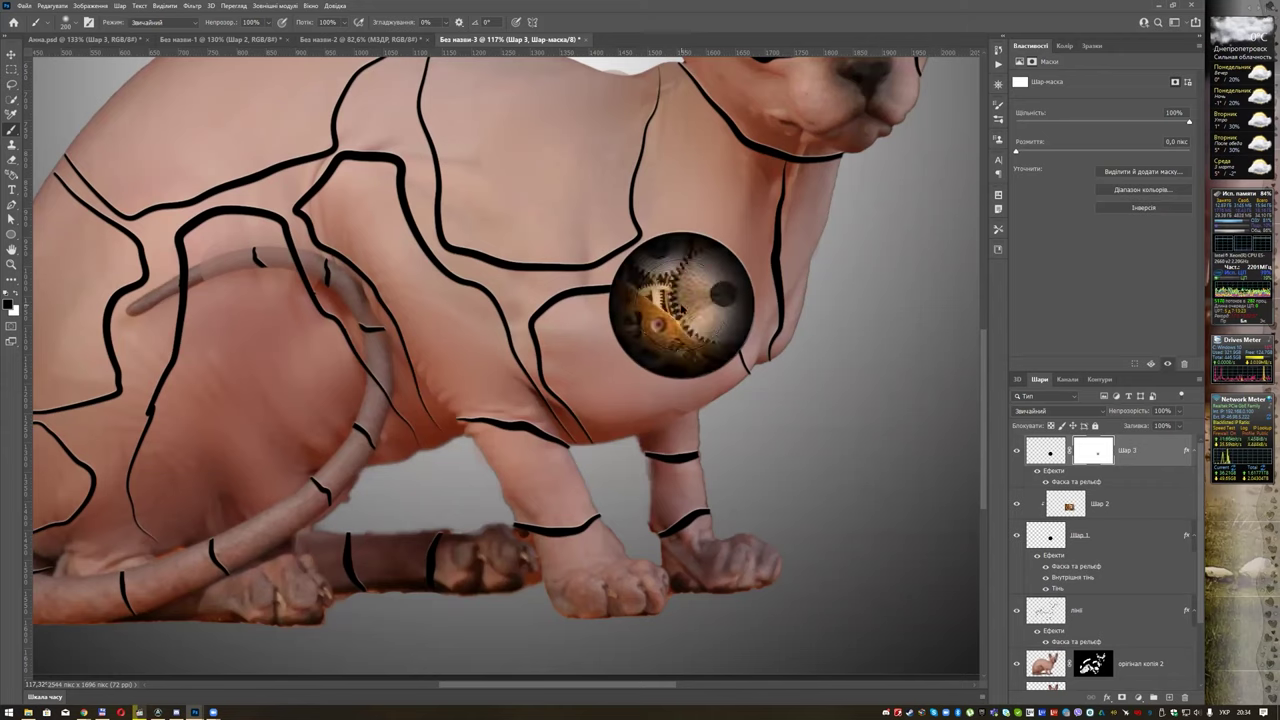
click(684, 306)
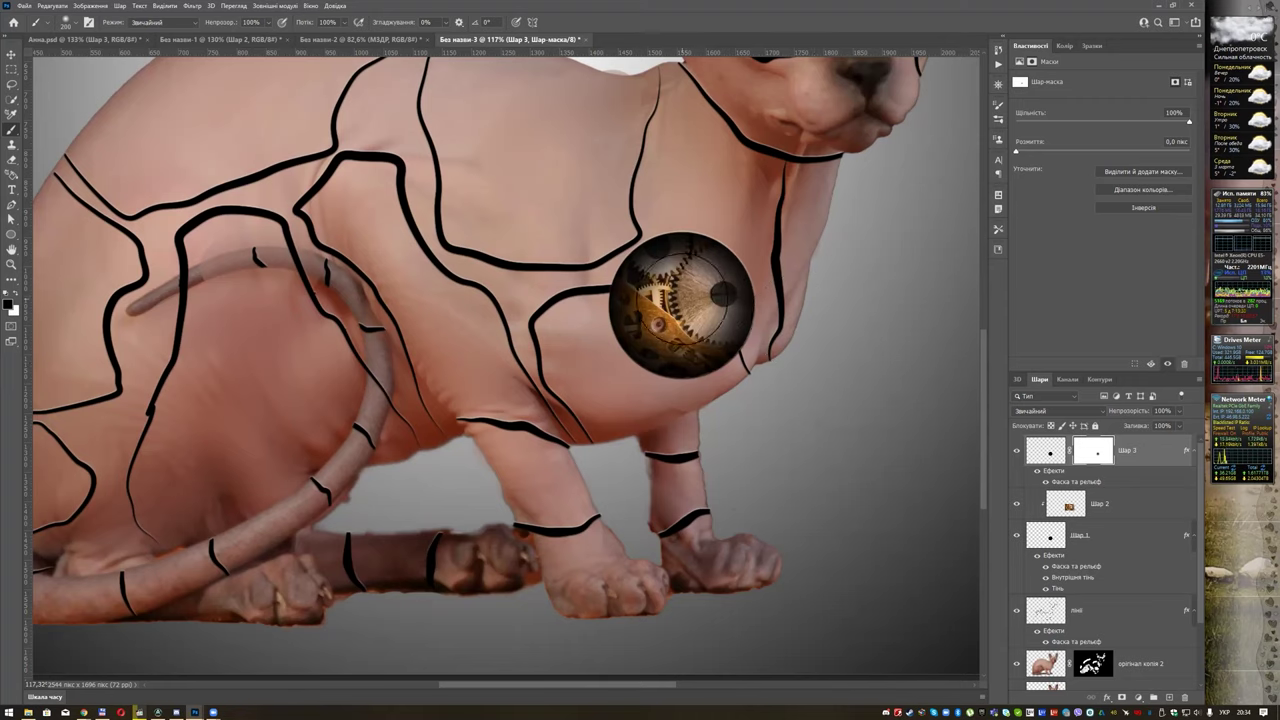
click(682, 298)
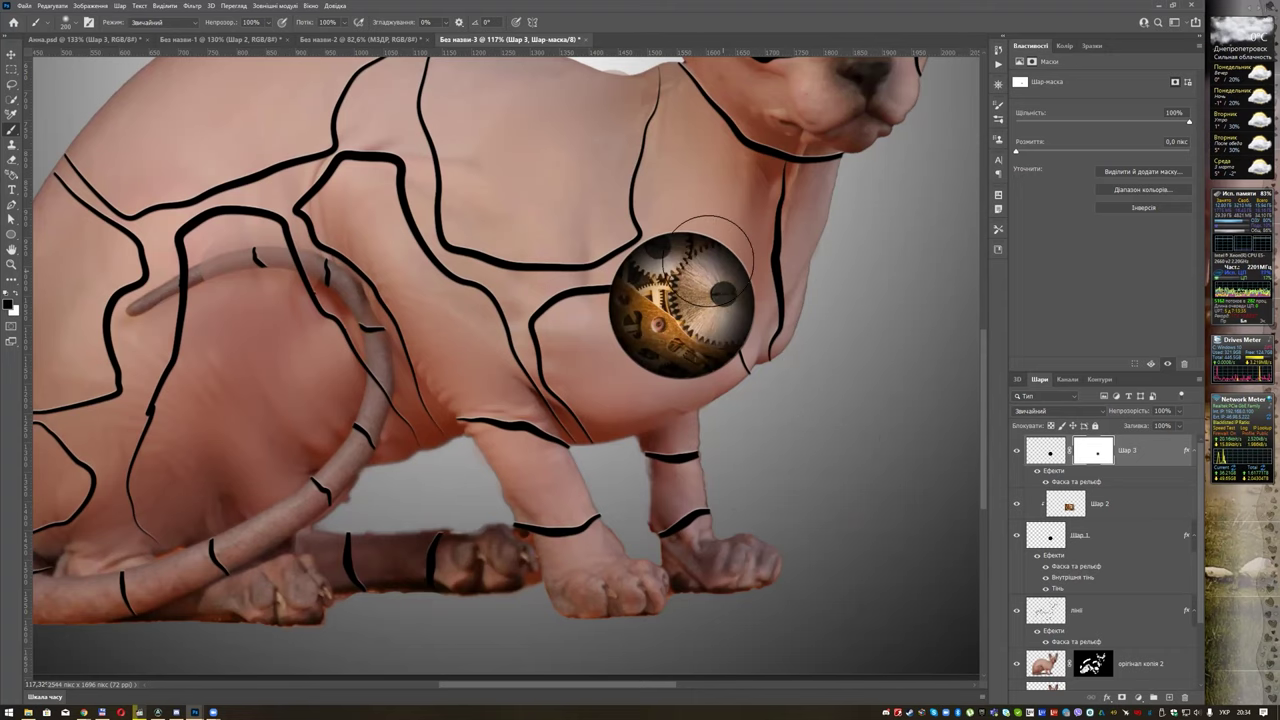
Rename the masked circle's layer "ефект" and the lower circle's base layer "ефект основа".
scroll(712, 257, down, 5)
scroll(637, 316, up, 3)
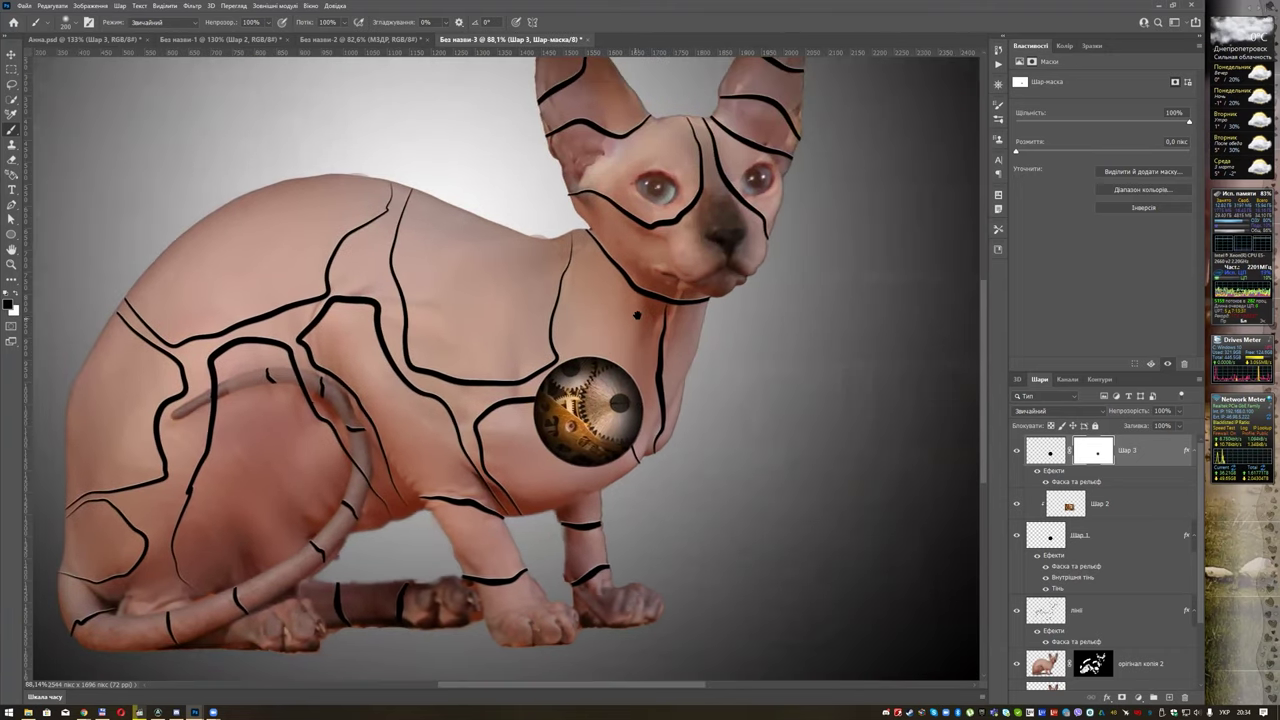
drag(637, 316, 633, 326)
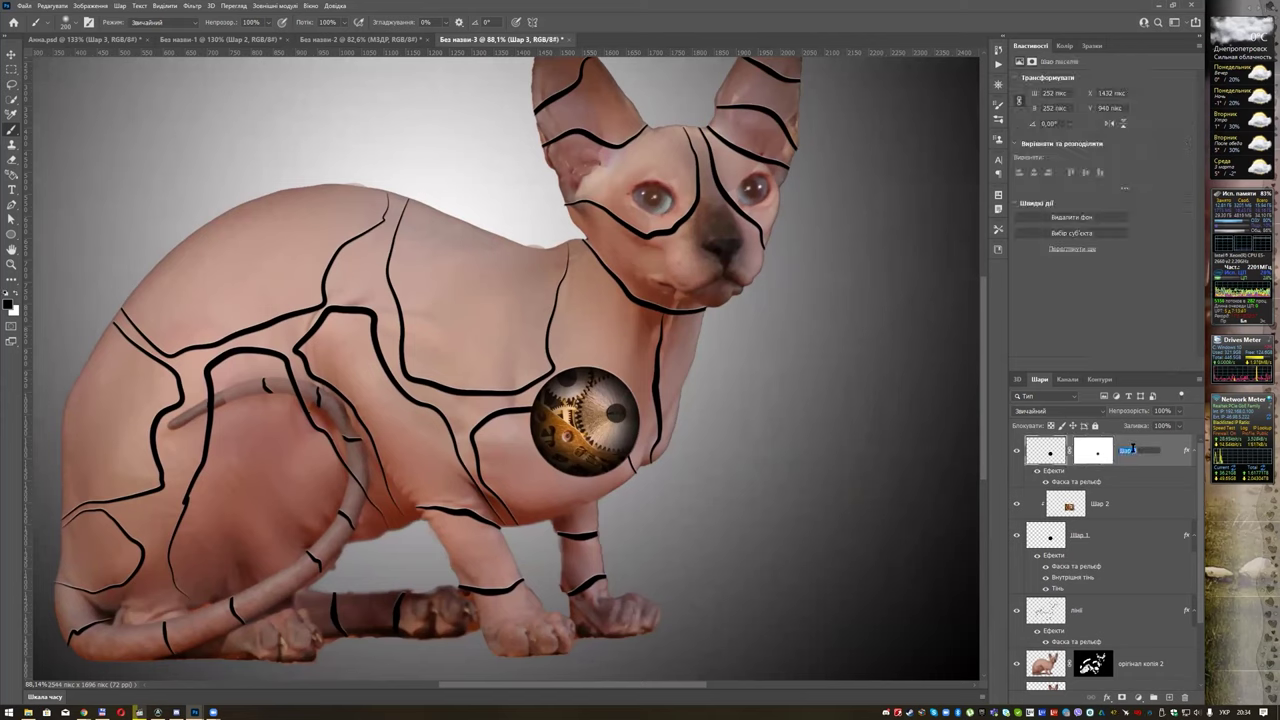
text(ш)
key(Return)
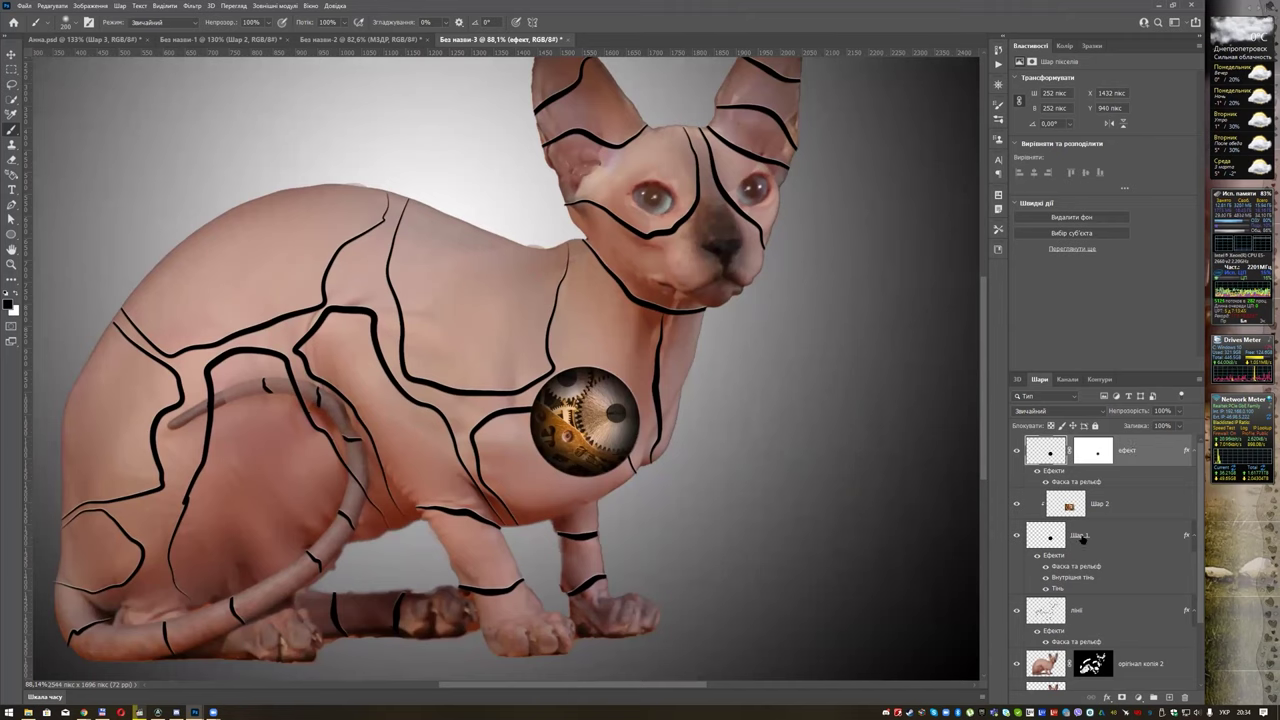
double_click(1079, 536)
text(ефект основа)
key(Return)
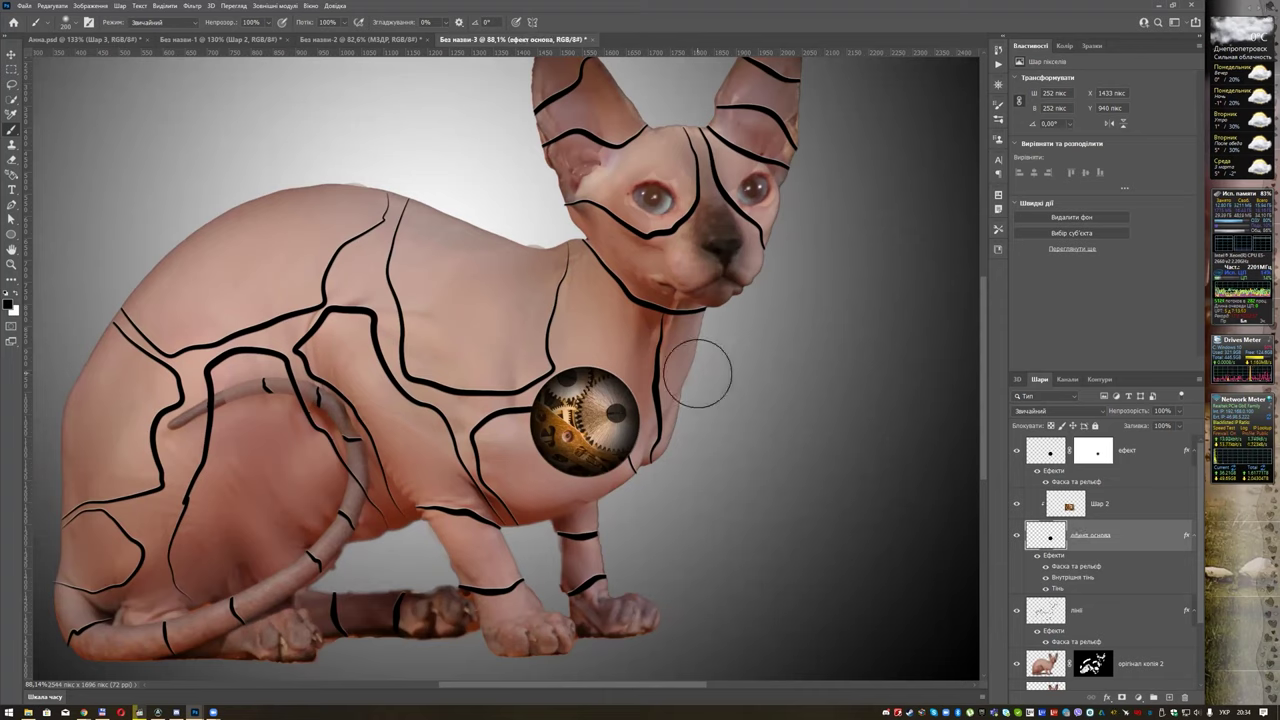
Add a new layer above "ефект" and squash the brush tip into an upright ellipse angled at -84°.
click(1137, 453)
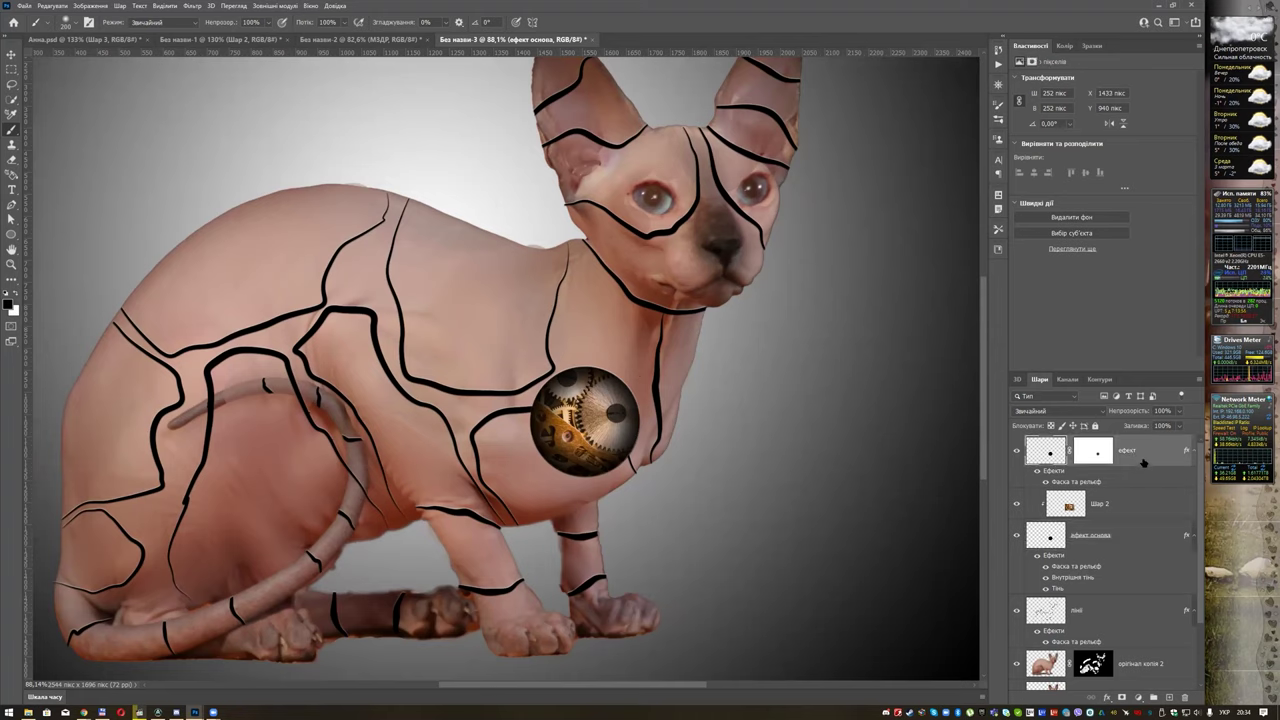
click(1170, 697)
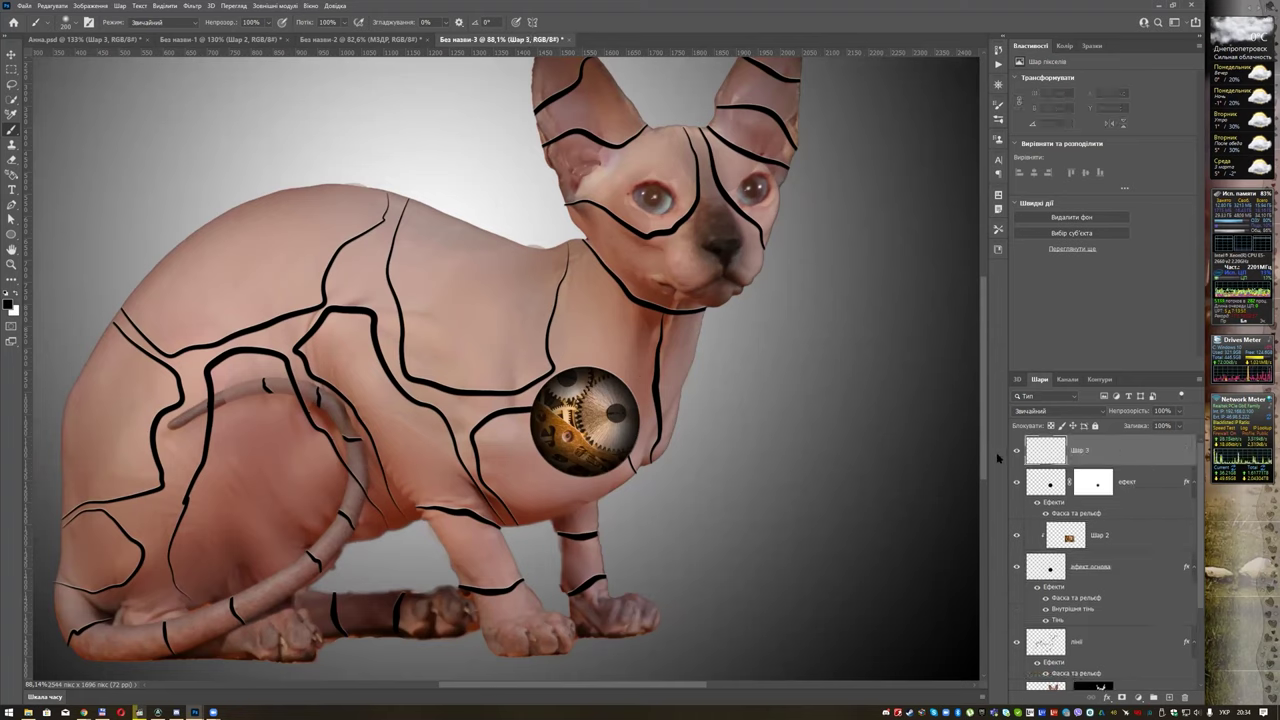
right_click(682, 352)
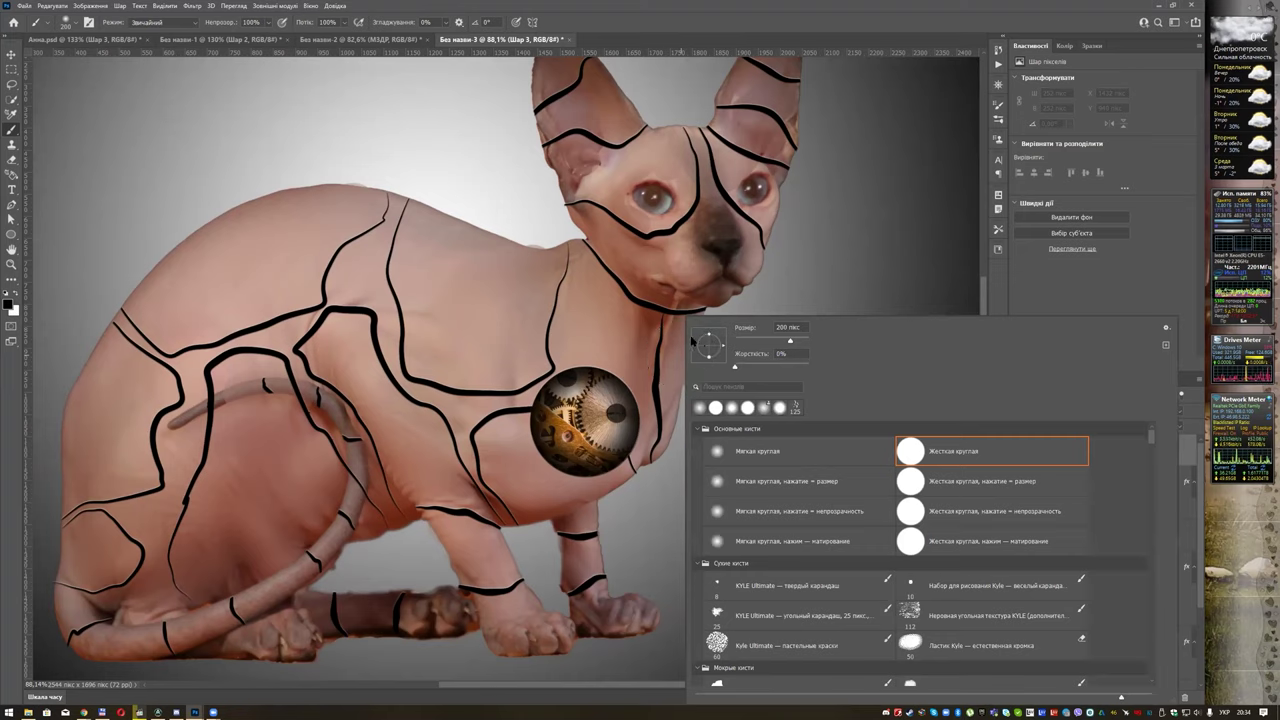
drag(709, 334, 710, 367)
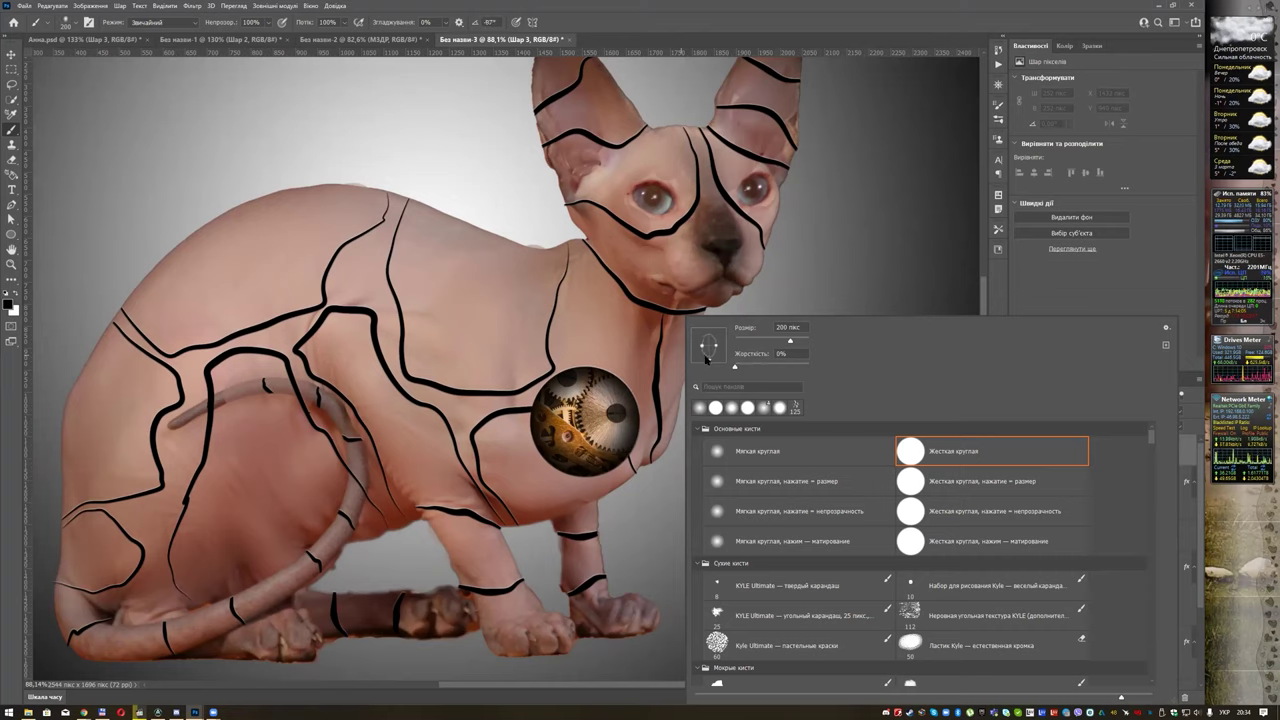
drag(706, 360, 706, 361)
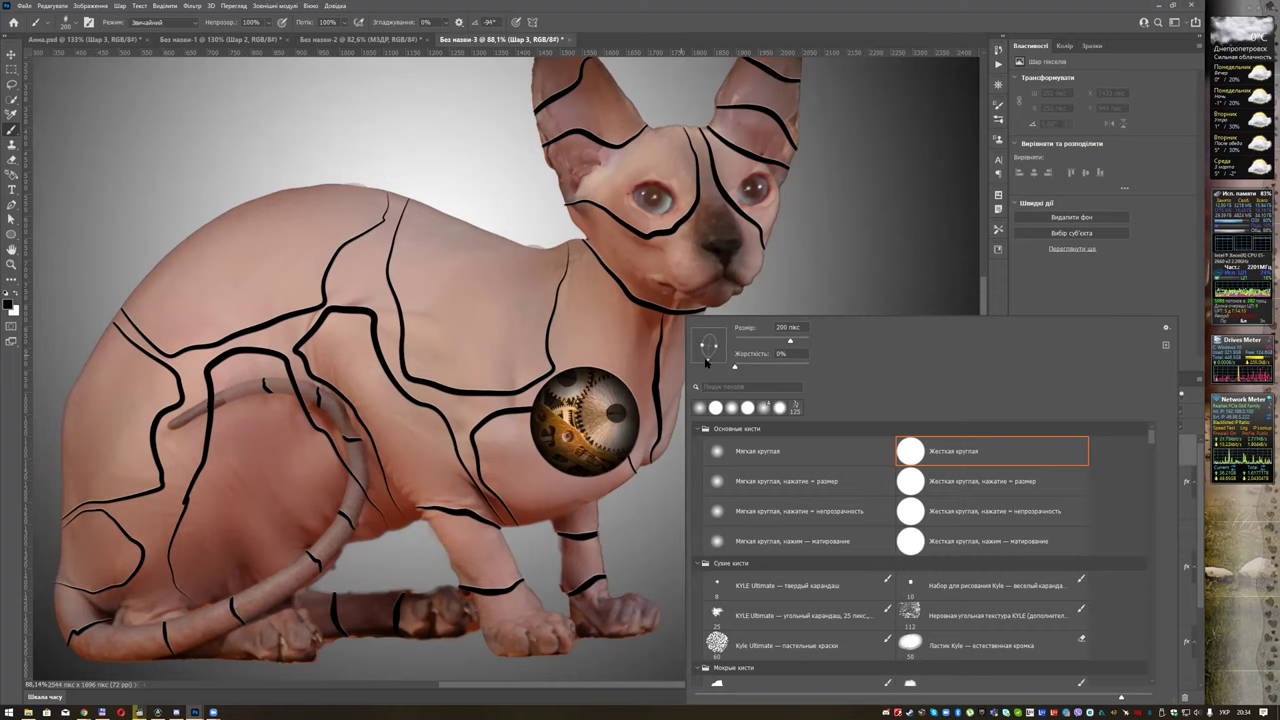
Stamp a hard-edged black oval with the 150 px elliptical brush on the seam below the cat's neck.
click(659, 358)
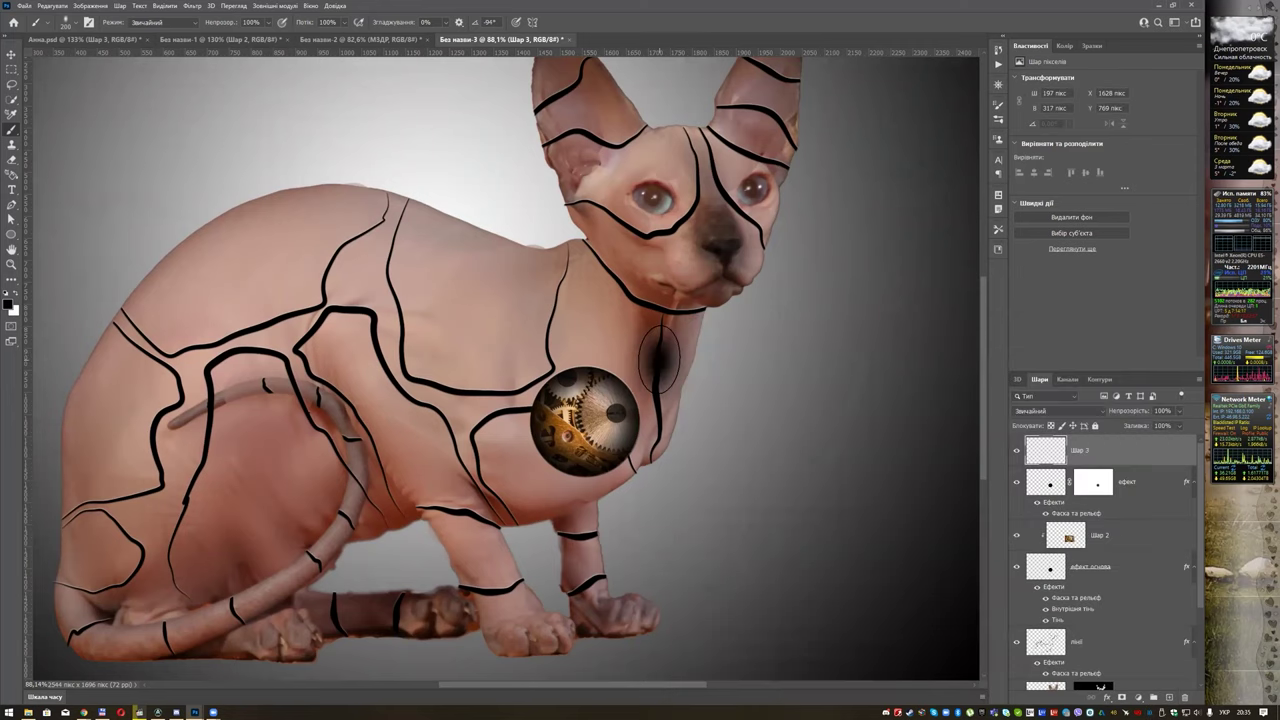
key(ctrl+z)
right_click(659, 358)
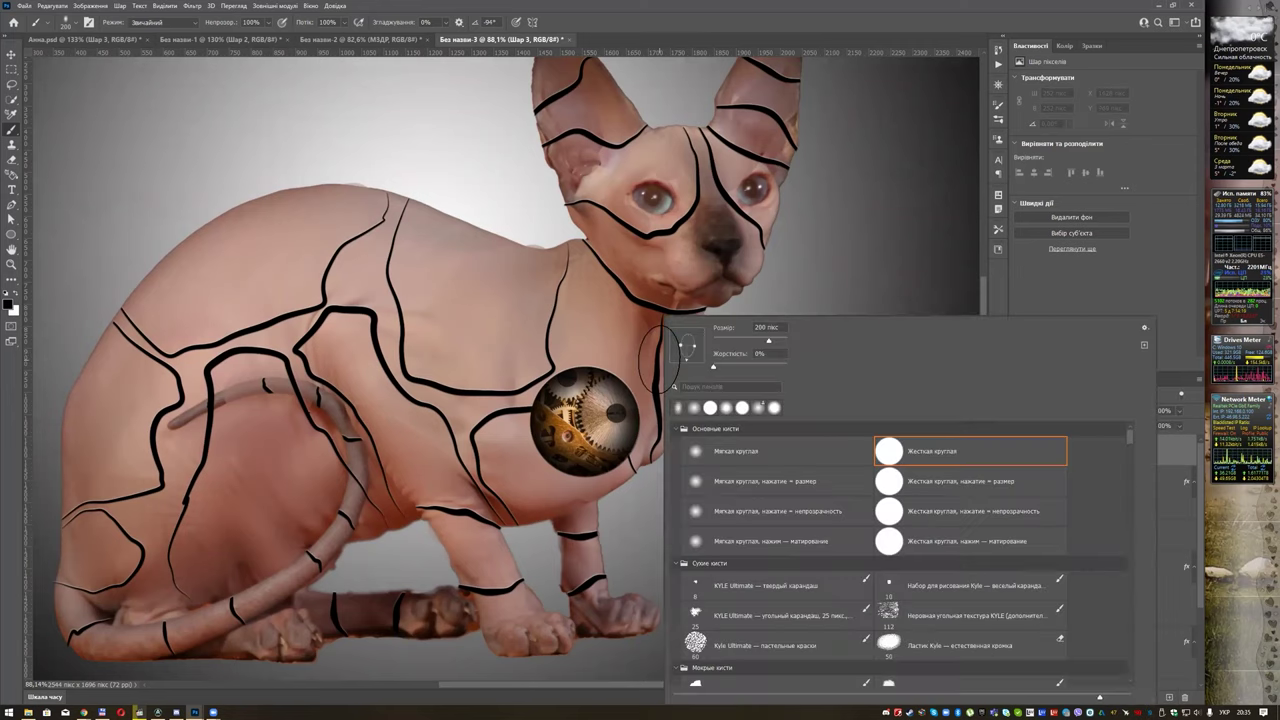
drag(743, 367, 849, 356)
click(850, 30)
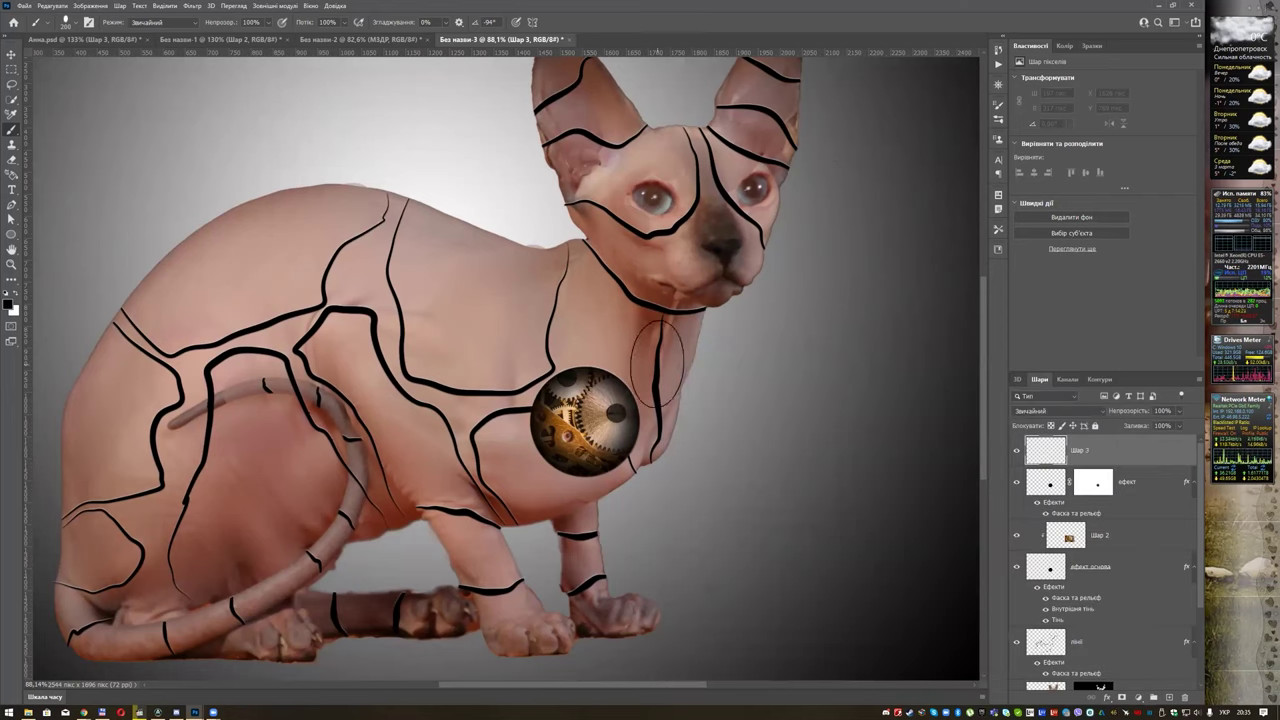
key(bracketleft)
key(bracketleft)
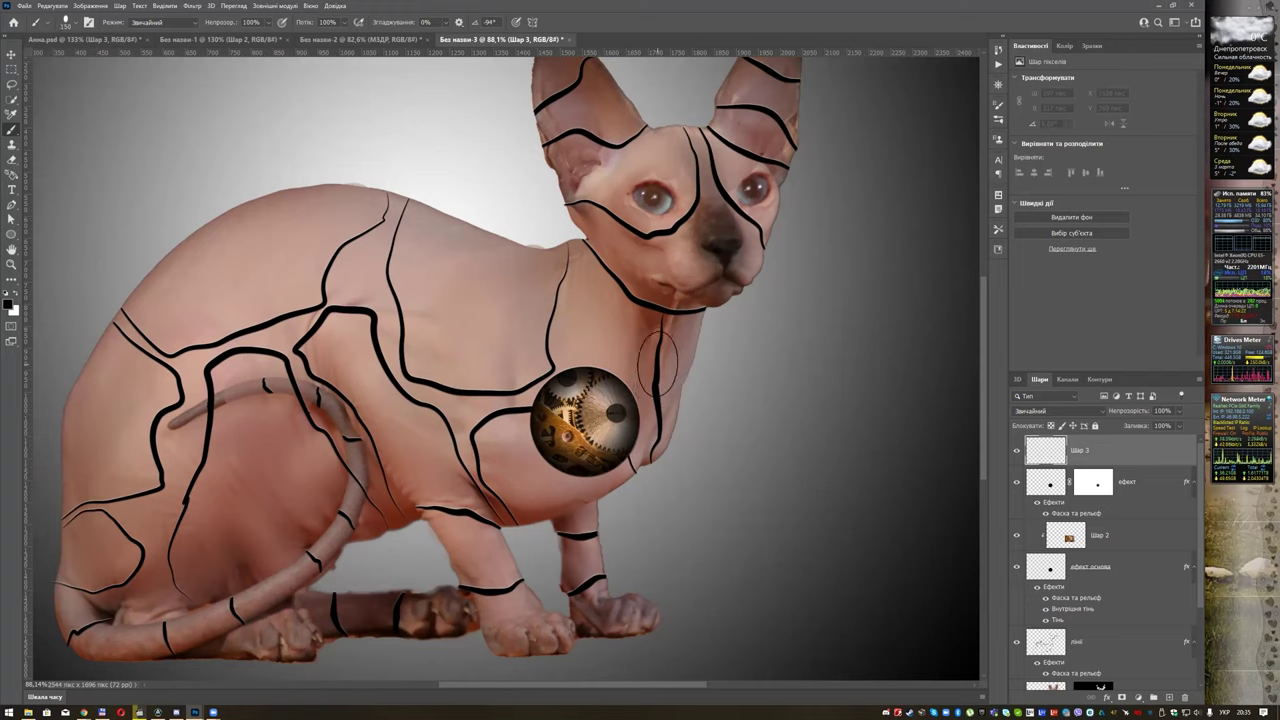
click(657, 364)
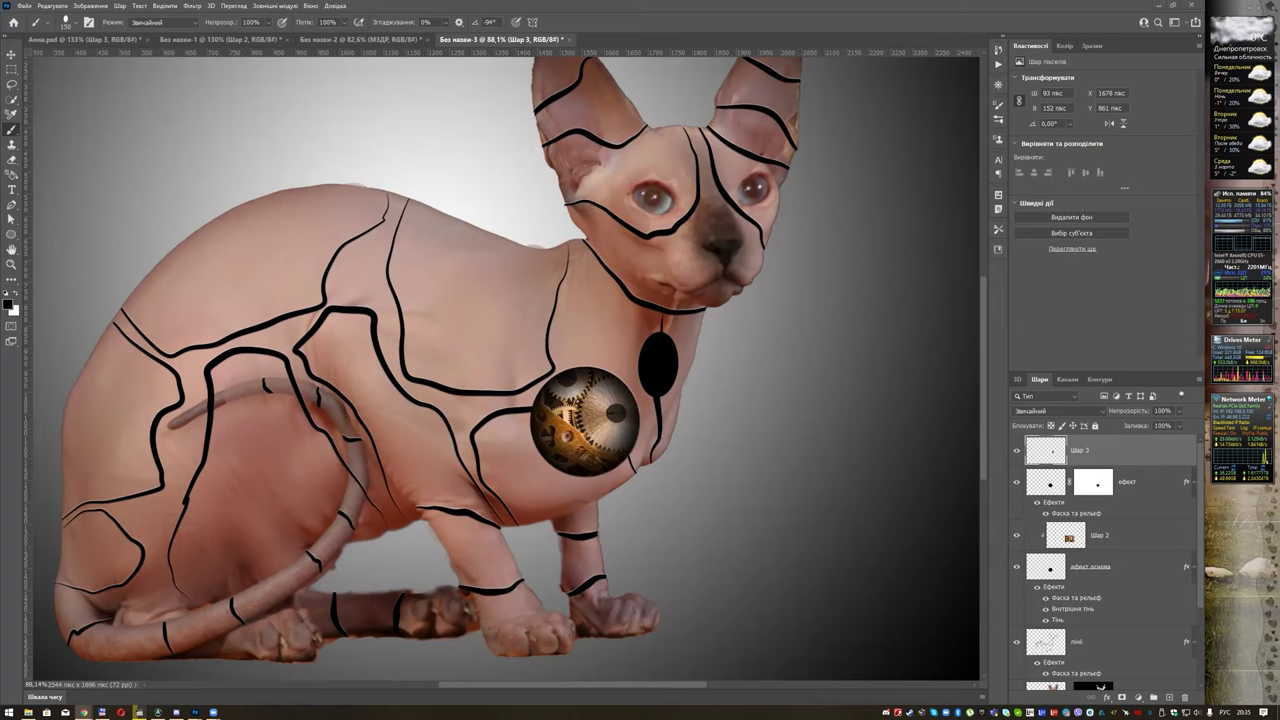
Switch to Chrome and run a Google image search for "green hitech mechanism".
drag(0, 137, 430, 1)
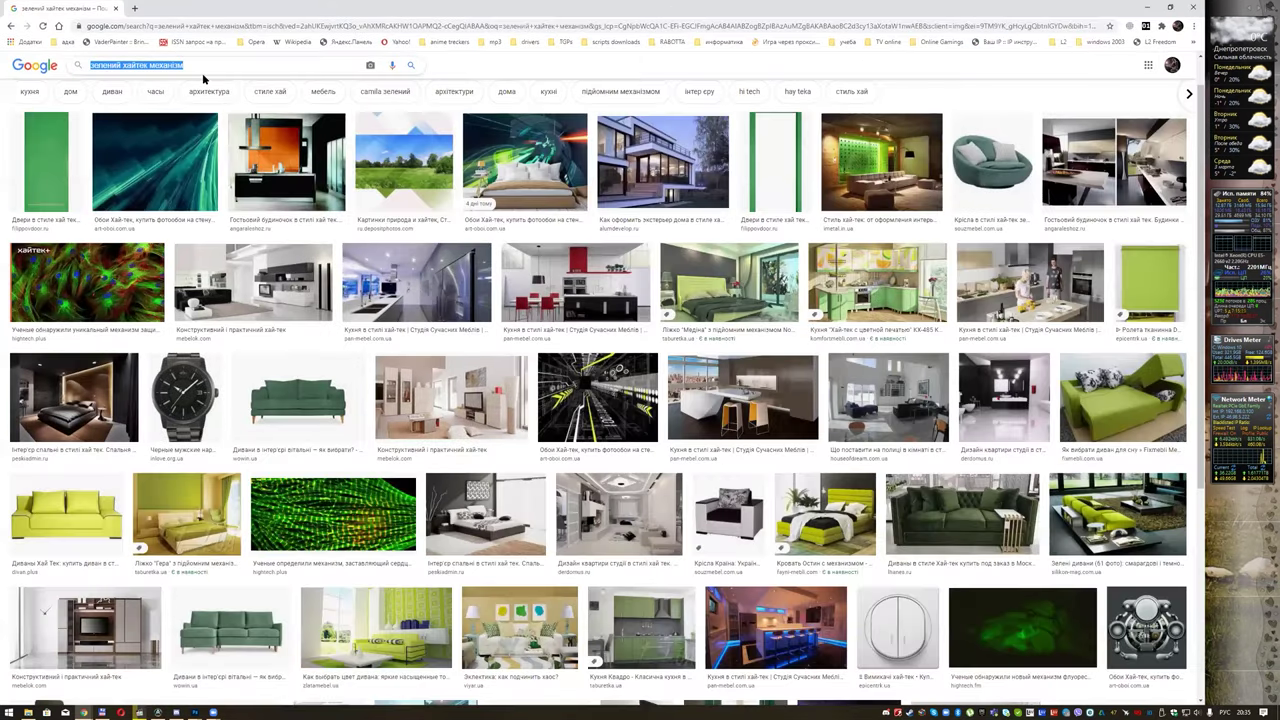
text(пкуу)
key(alt+shift)
key(ctrl+a)
text(green hil)
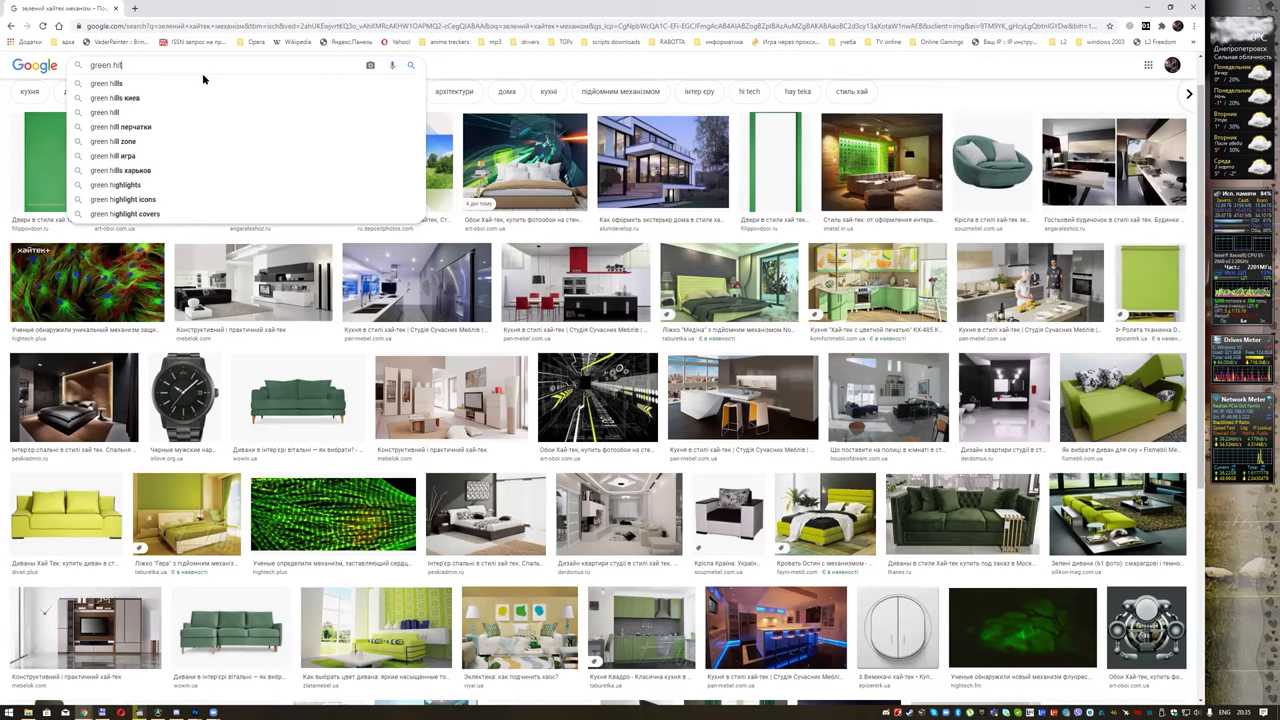
key(BackSpace)
text(tec)
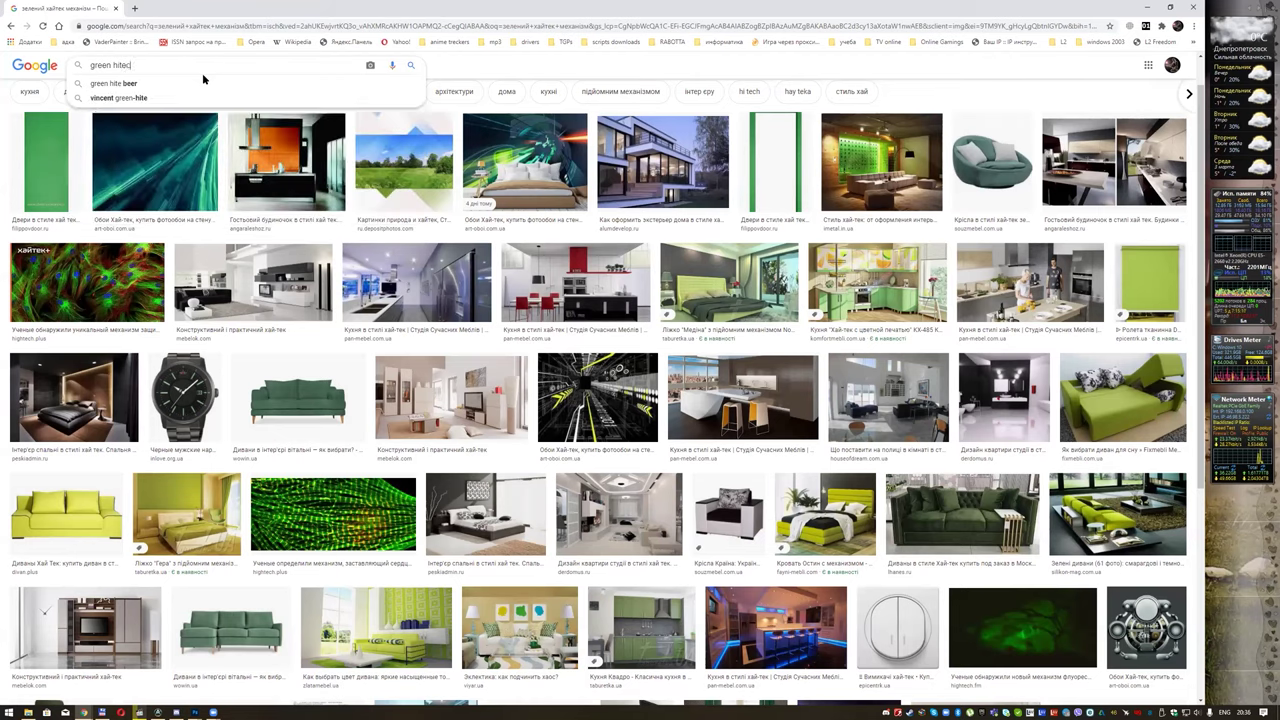
text(h me)
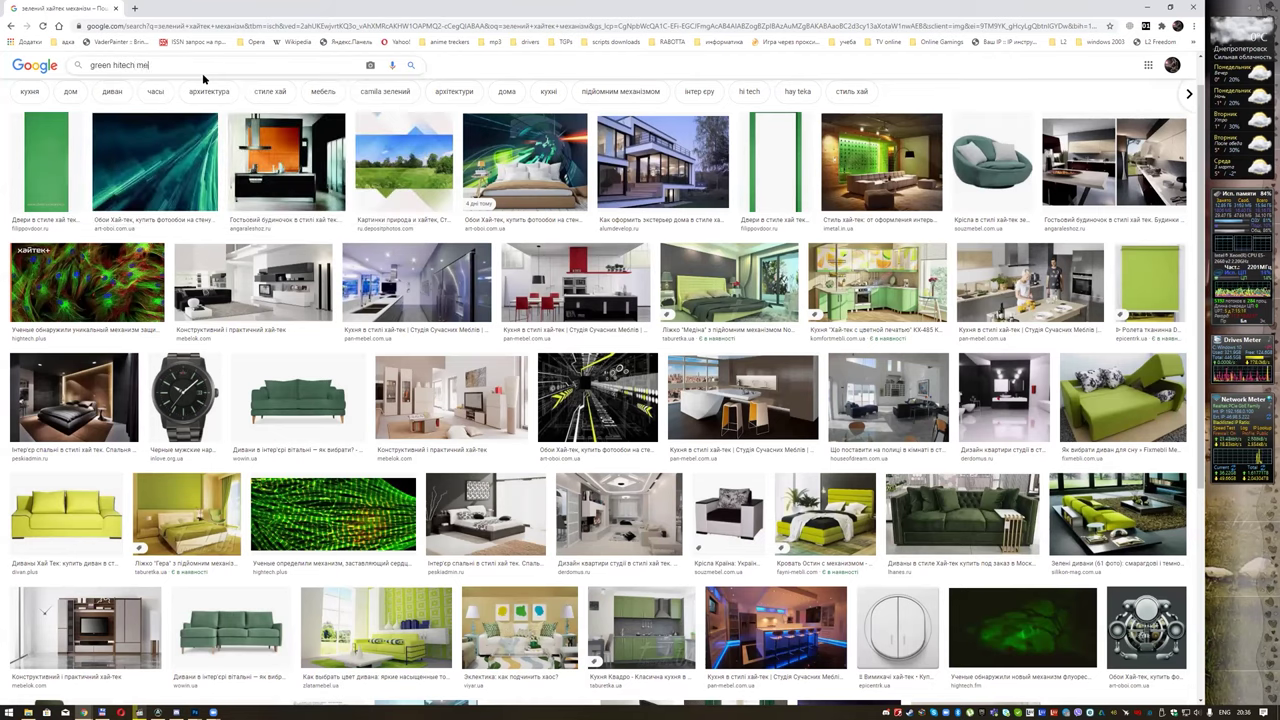
text(chanism)
key(Return)
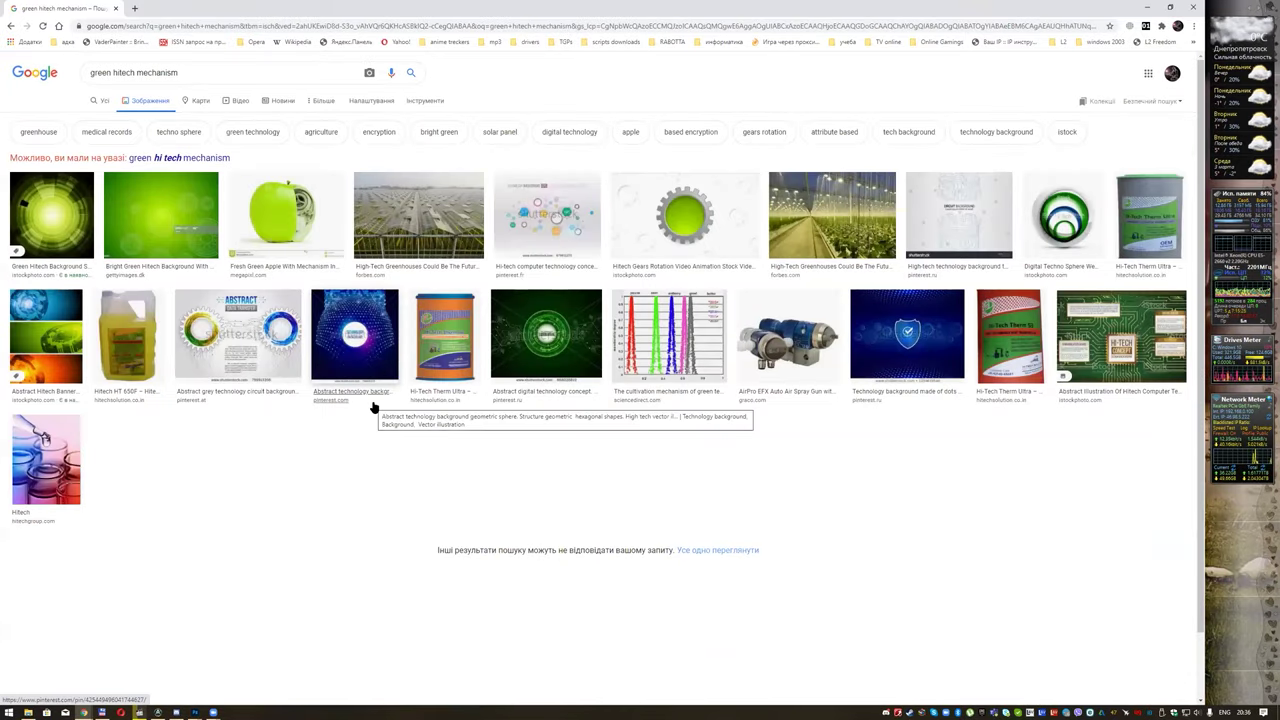
Copy the iStock "Green hi-tech background" picture from the results and return to Photoshop.
click(50, 215)
right_click(984, 194)
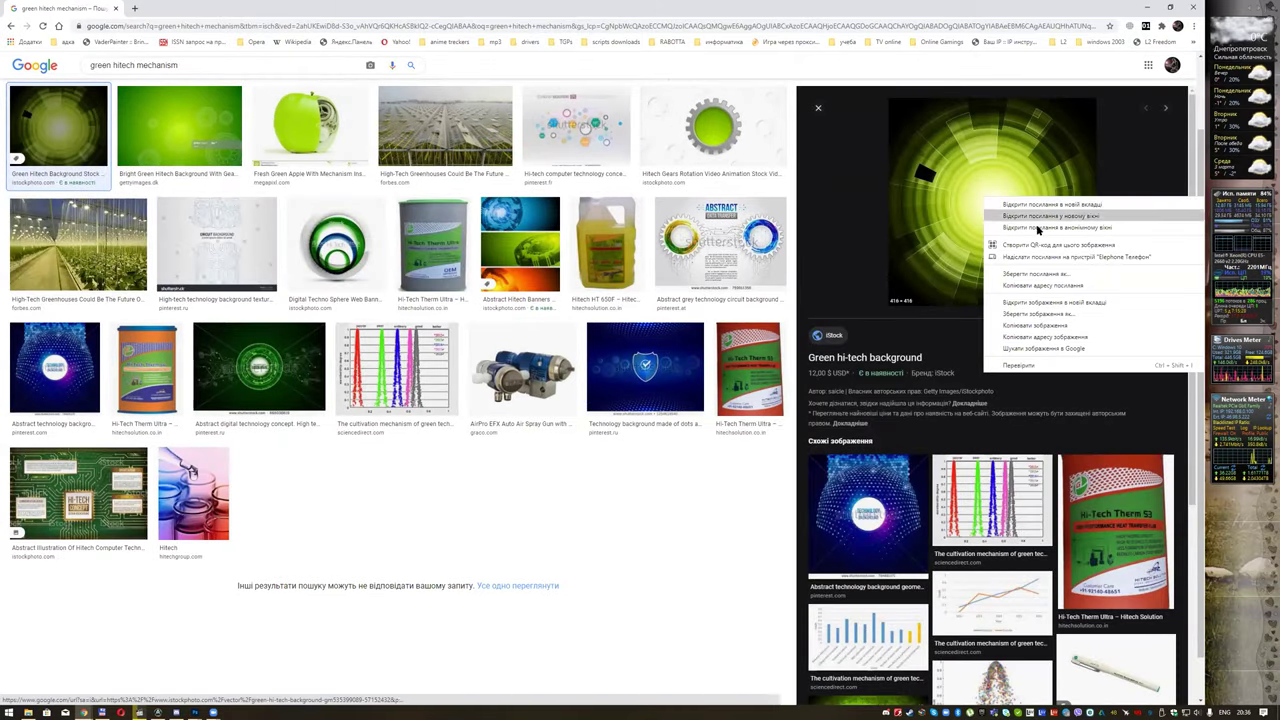
click(1041, 326)
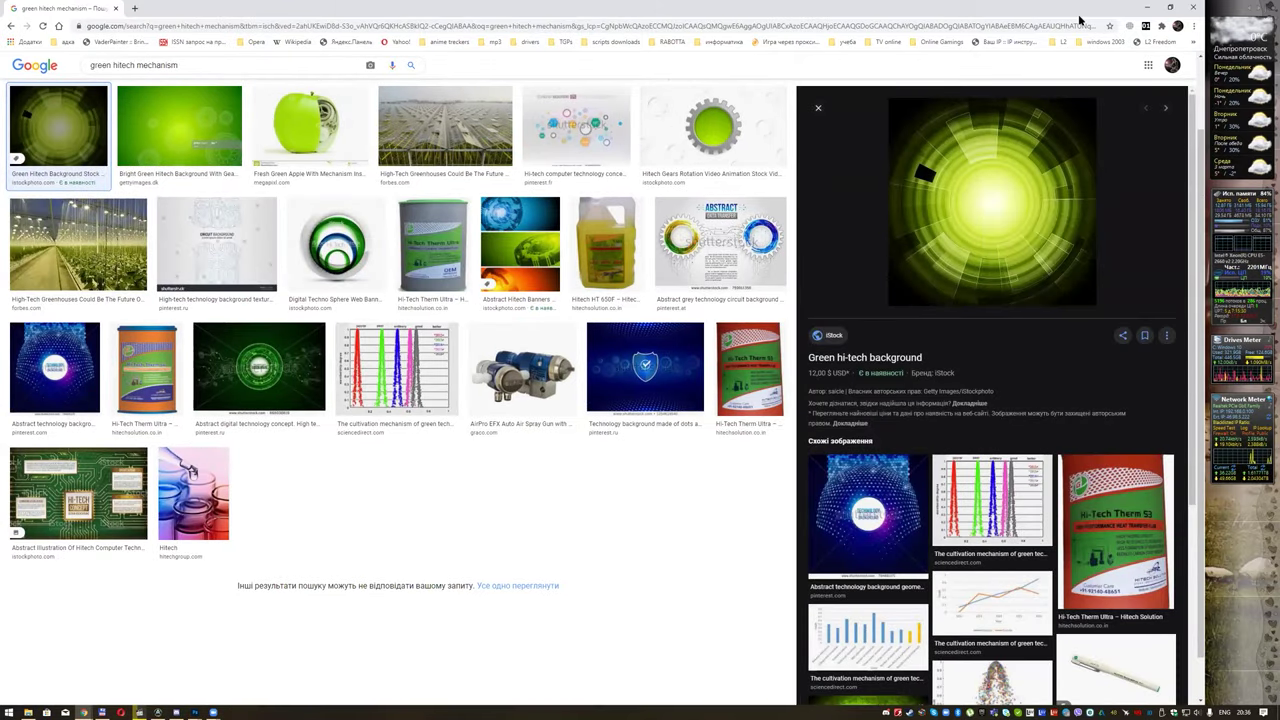
click(1147, 8)
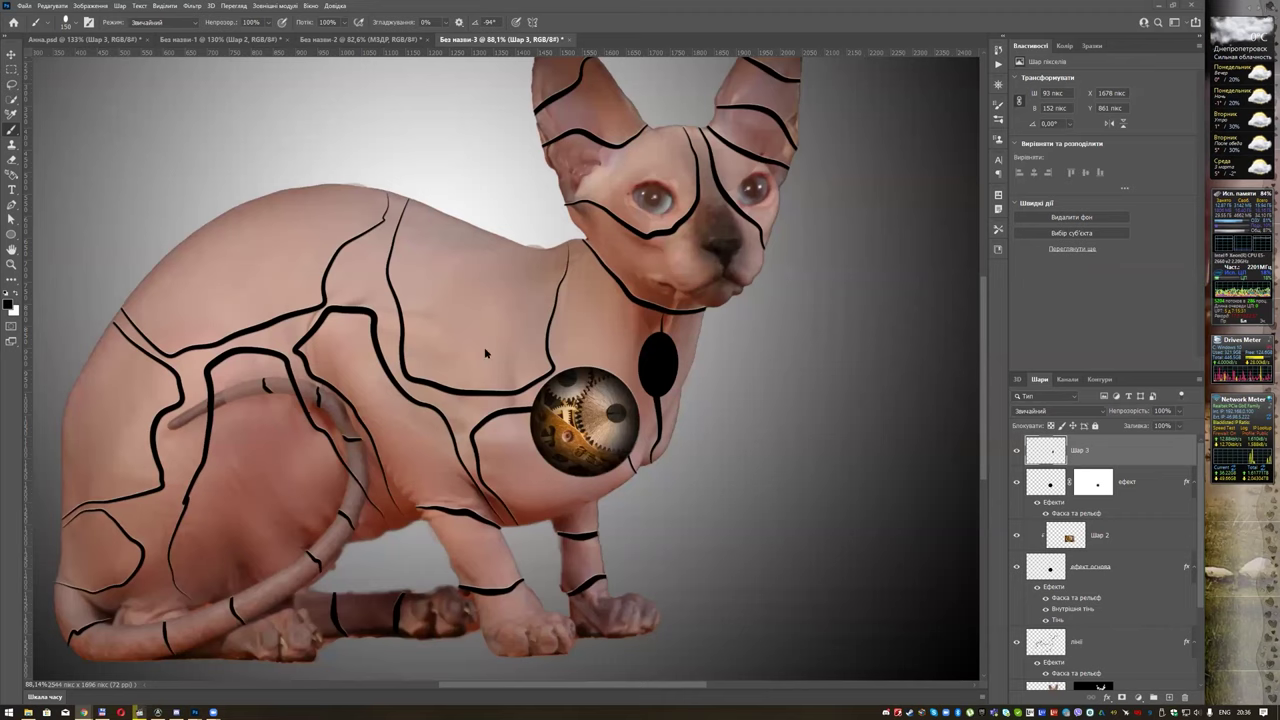
Paste the green hi-tech picture, scale it to about 53% and place it over the black oval.
click(826, 40)
key(ctrl+v)
key(ctrl+v)
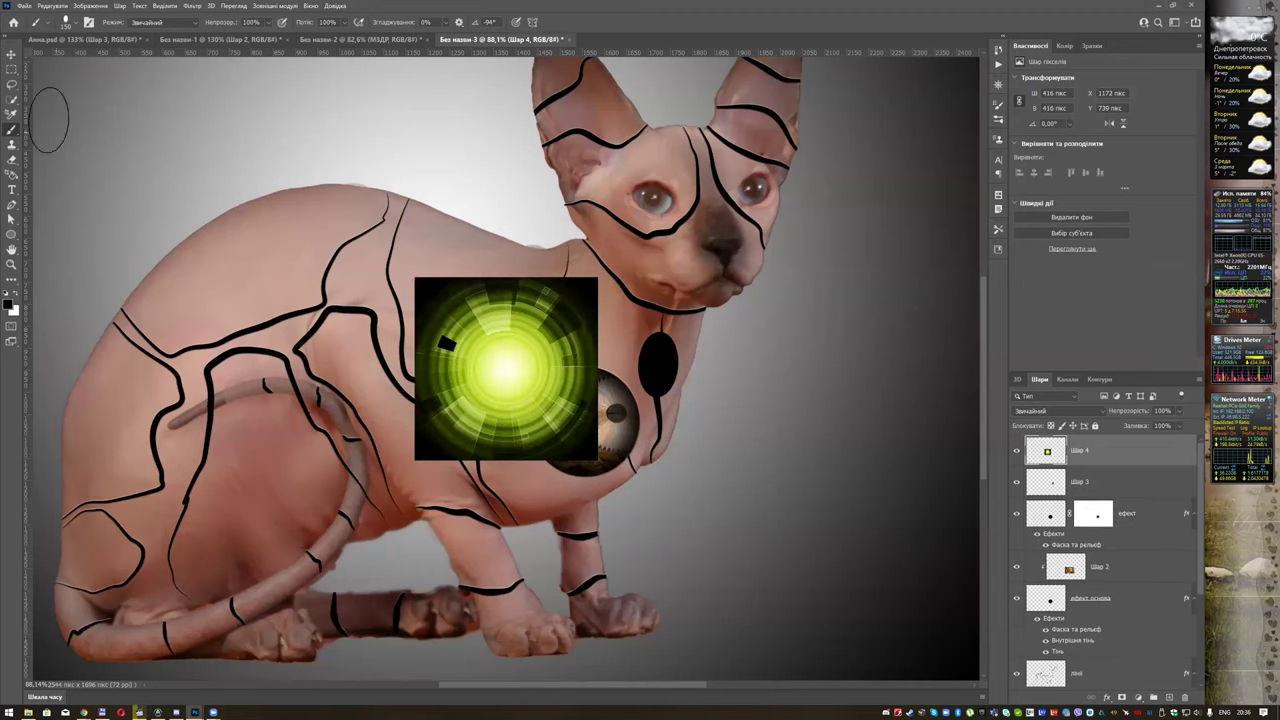
click(10, 55)
key(ctrl+t)
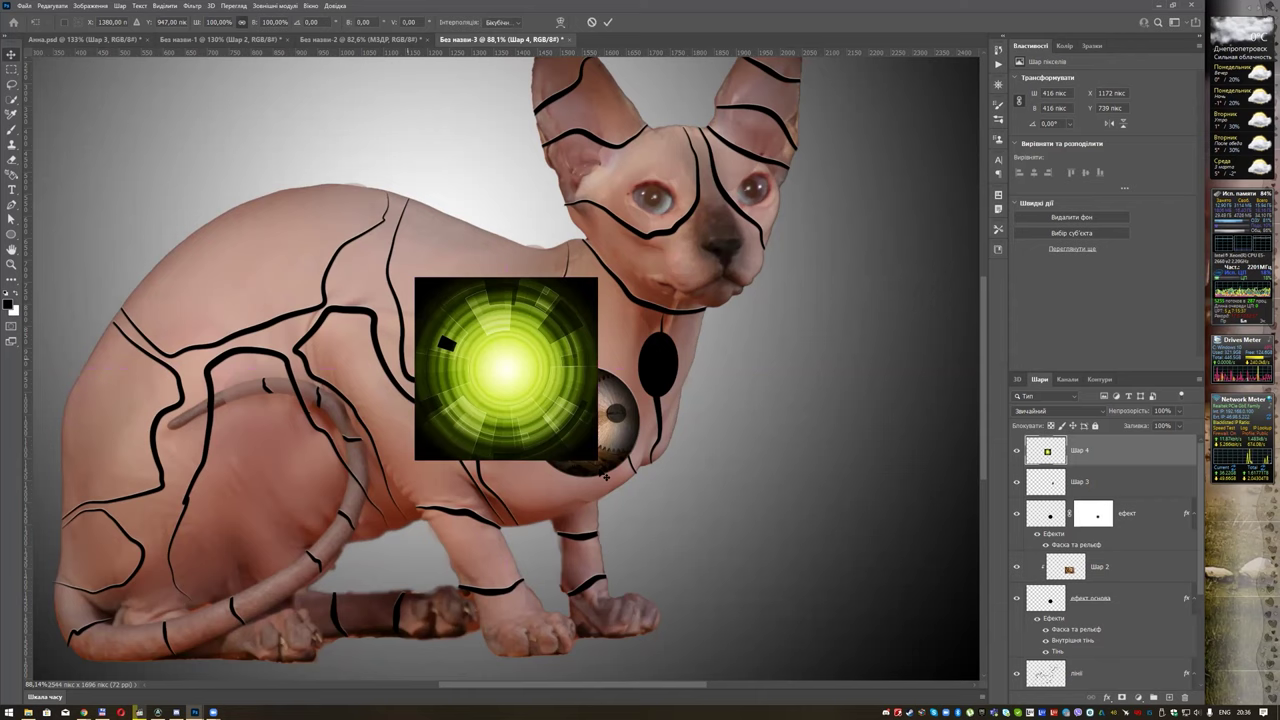
drag(598, 461, 512, 374)
drag(475, 327, 670, 374)
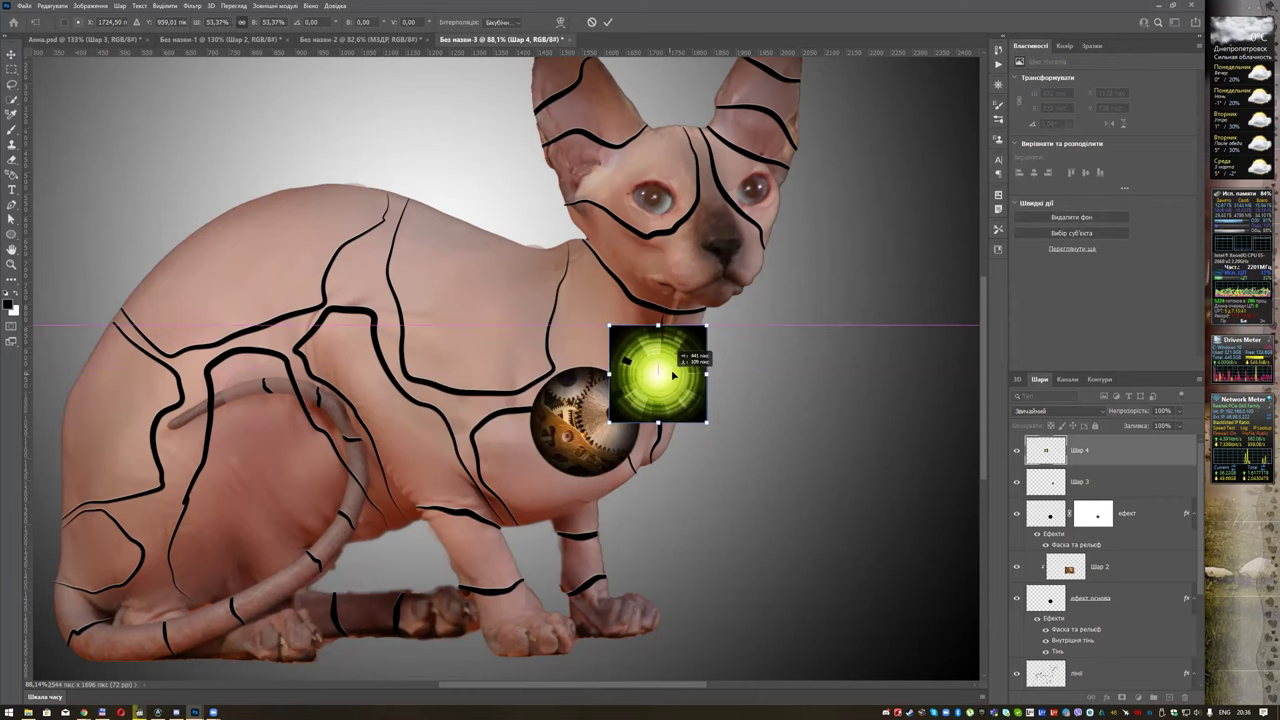
key(Return)
Clip the green picture to the black oval's layer and shrink it to about 107 px wide, centring the glow in the oval.
alt+click(1102, 464)
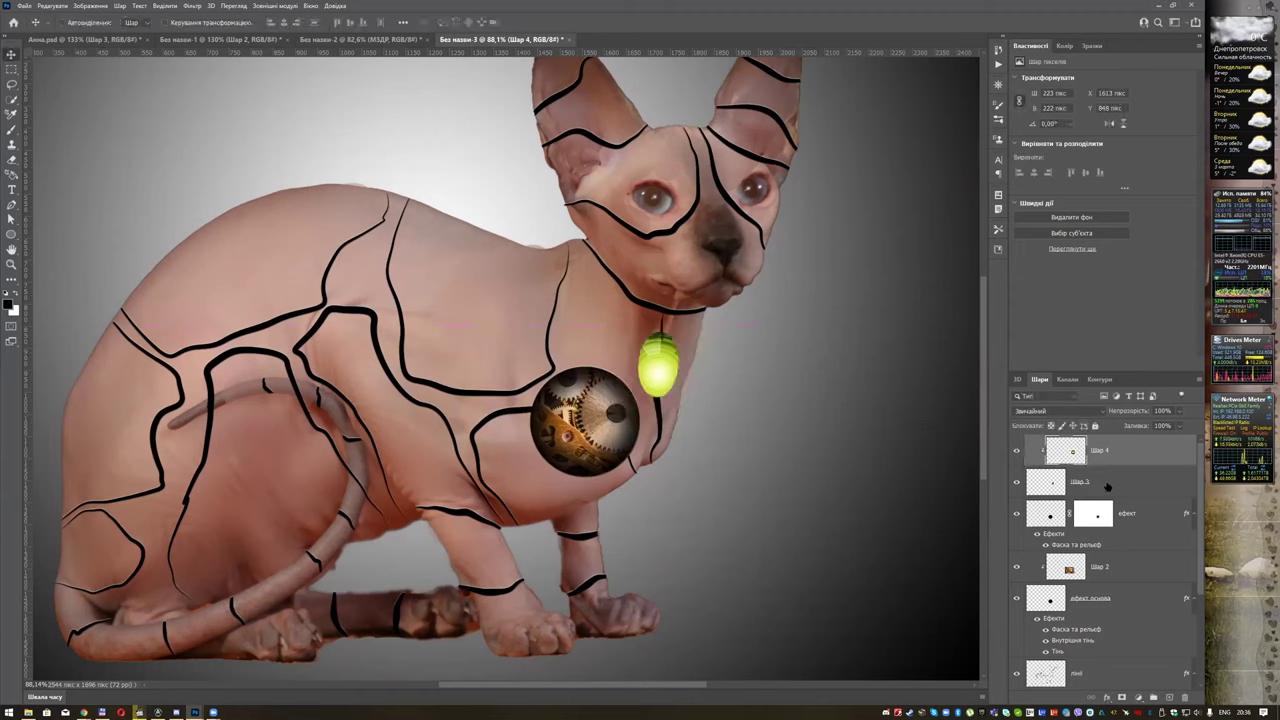
key(ctrl)
key(ctrl+t)
drag(708, 423, 667, 367)
drag(620, 324, 630, 334)
drag(692, 398, 665, 374)
key(Return)
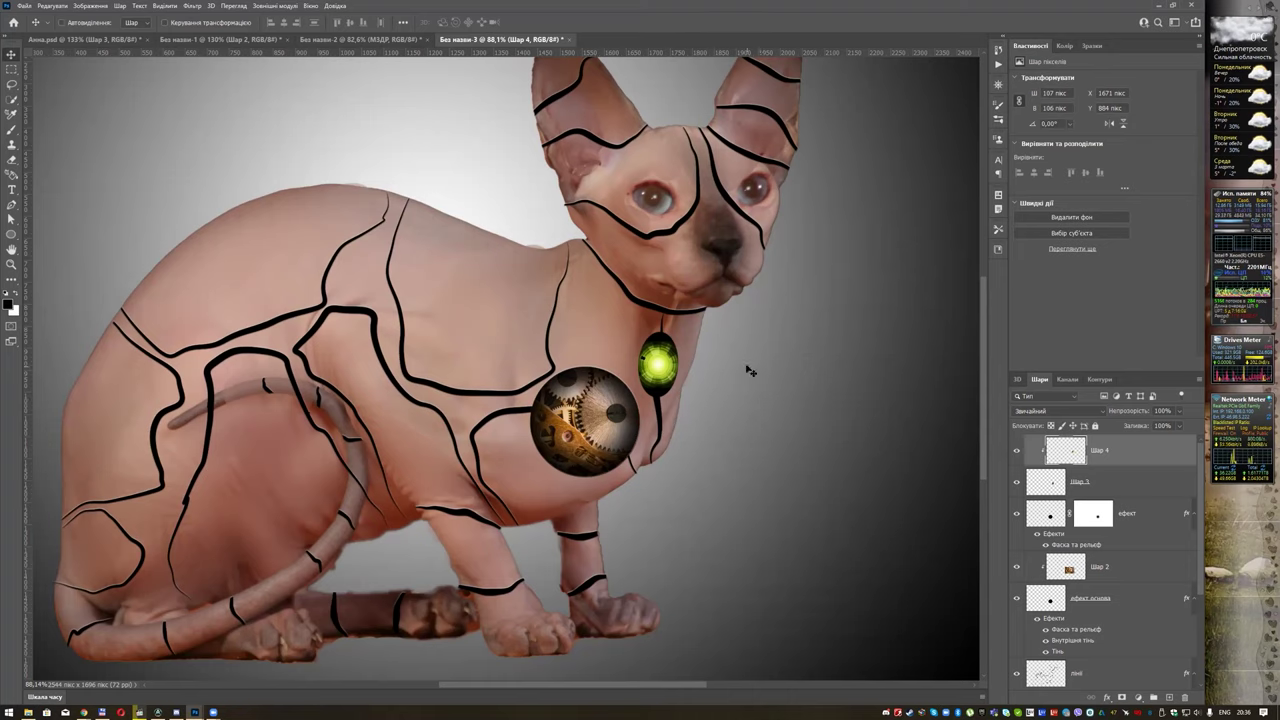
scroll(1107, 529, down, 3)
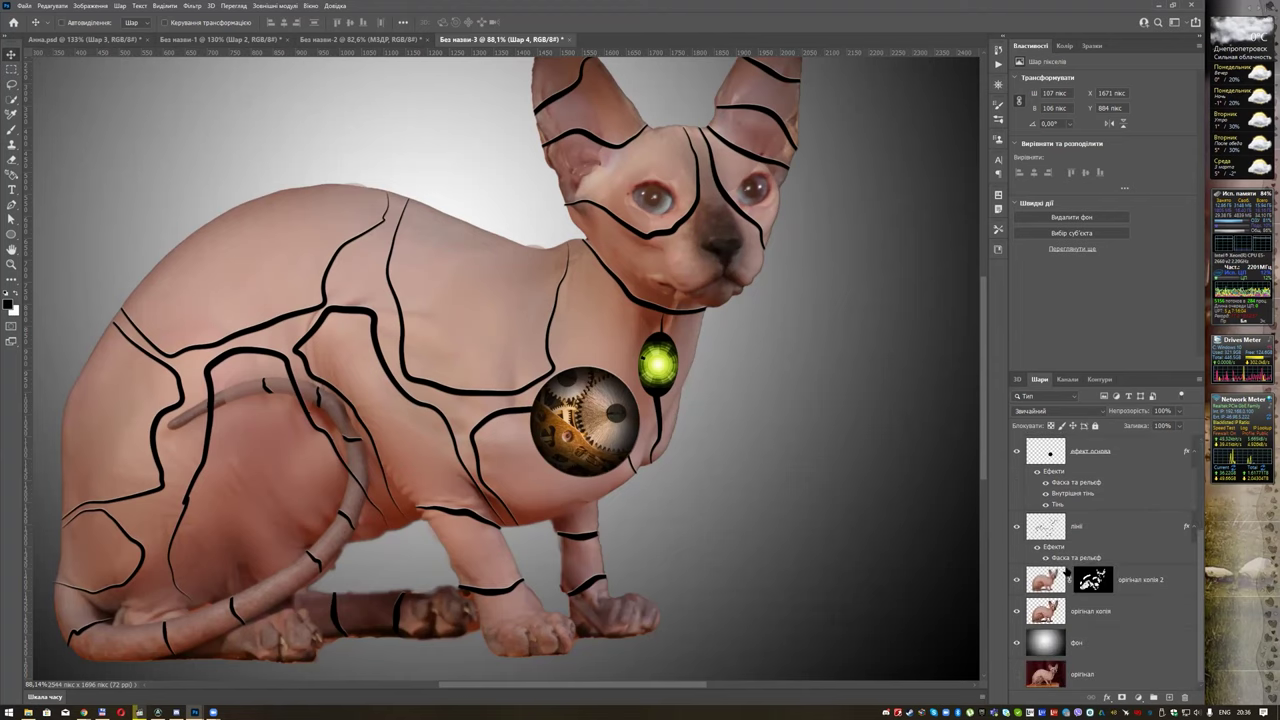
Select both of the cat's eyes with the Quick Selection tool on the "орігінал копія 2" layer.
click(1055, 578)
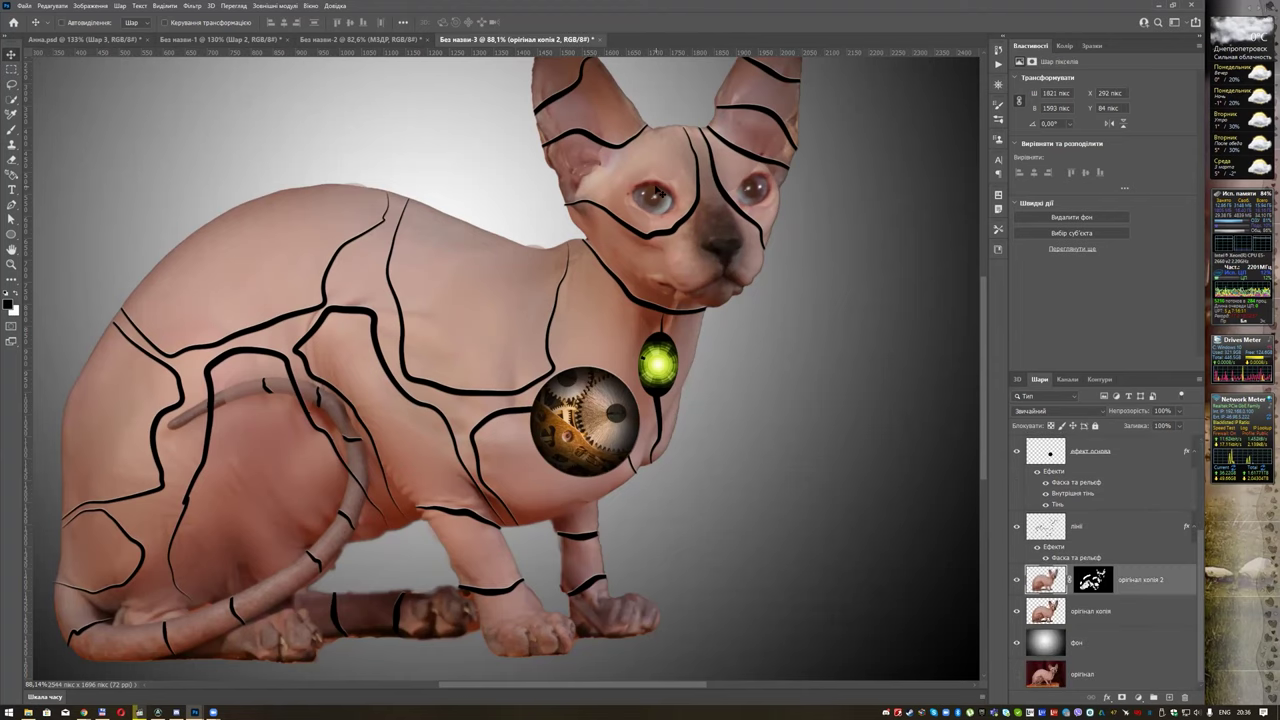
scroll(680, 205, up, 5)
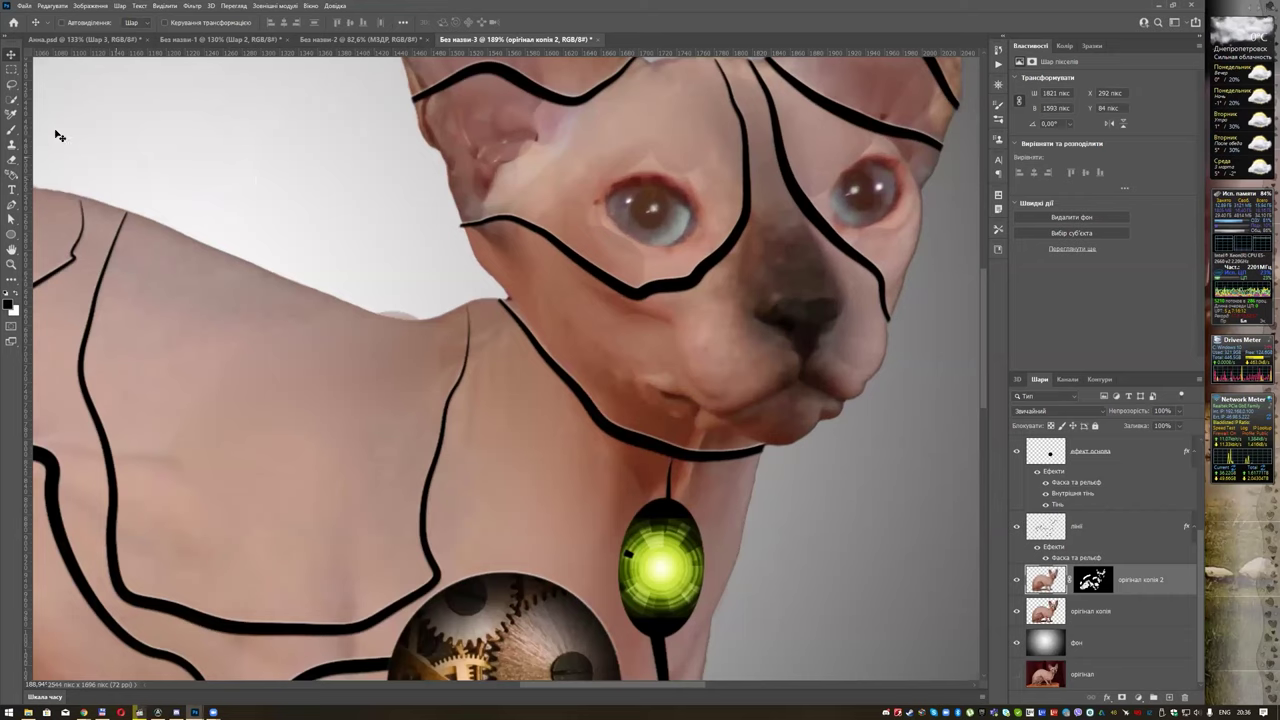
click(13, 99)
mouse_move(651, 215)
mouse_down()
mouse_move(676, 212)
mouse_move(625, 200)
mouse_move(655, 235)
mouse_move(675, 216)
mouse_move(625, 195)
mouse_up()
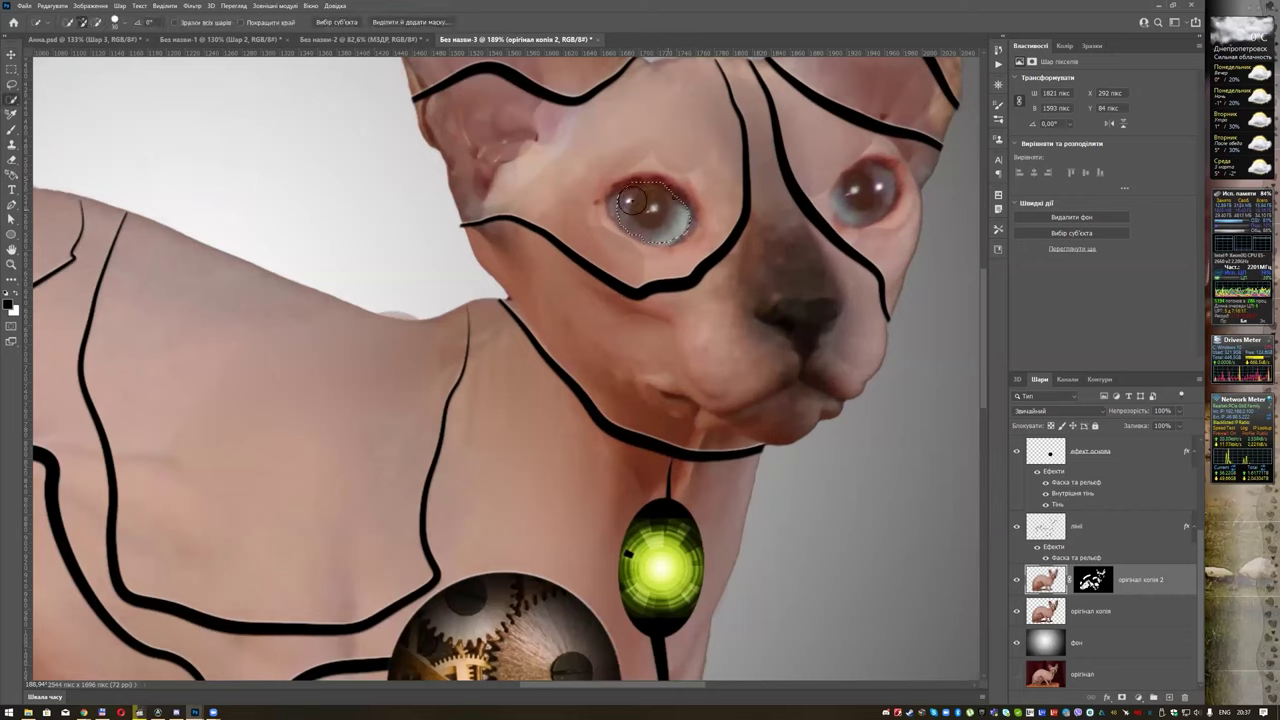
mouse_move(881, 186)
mouse_down()
mouse_move(857, 206)
mouse_move(841, 212)
mouse_move(884, 232)
mouse_up()
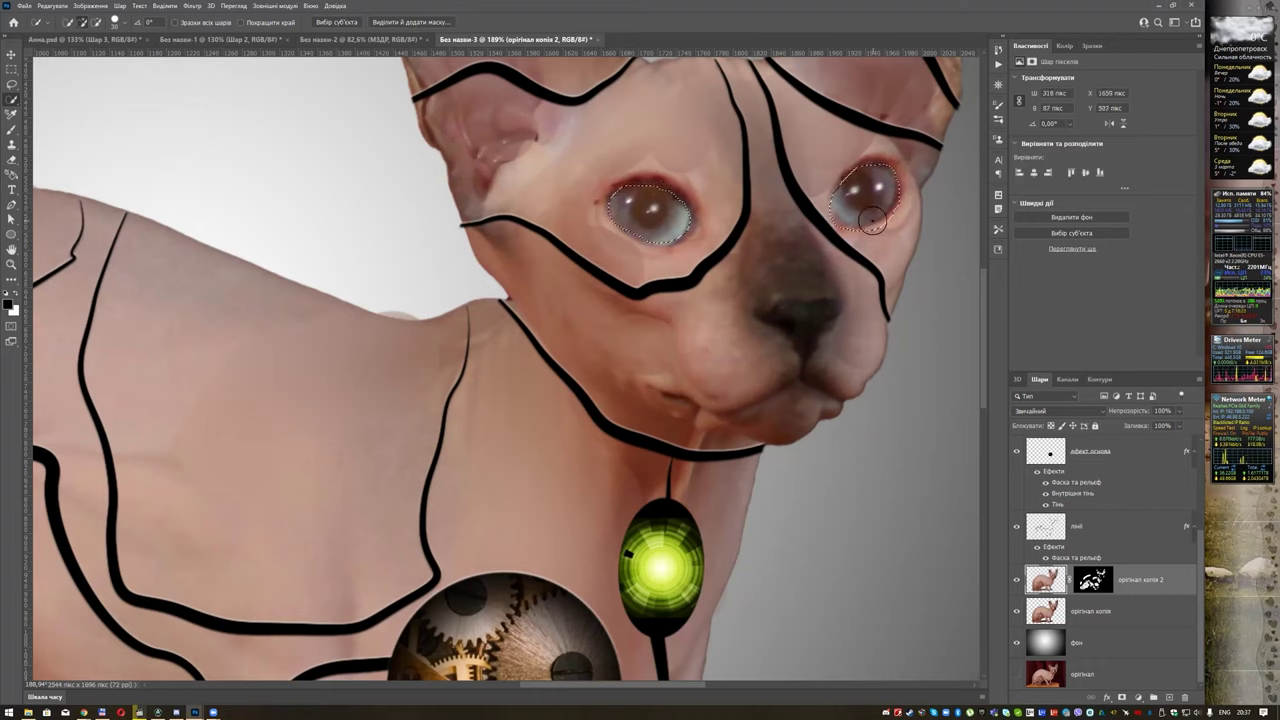
key(ctrl+z)
drag(876, 184, 857, 200)
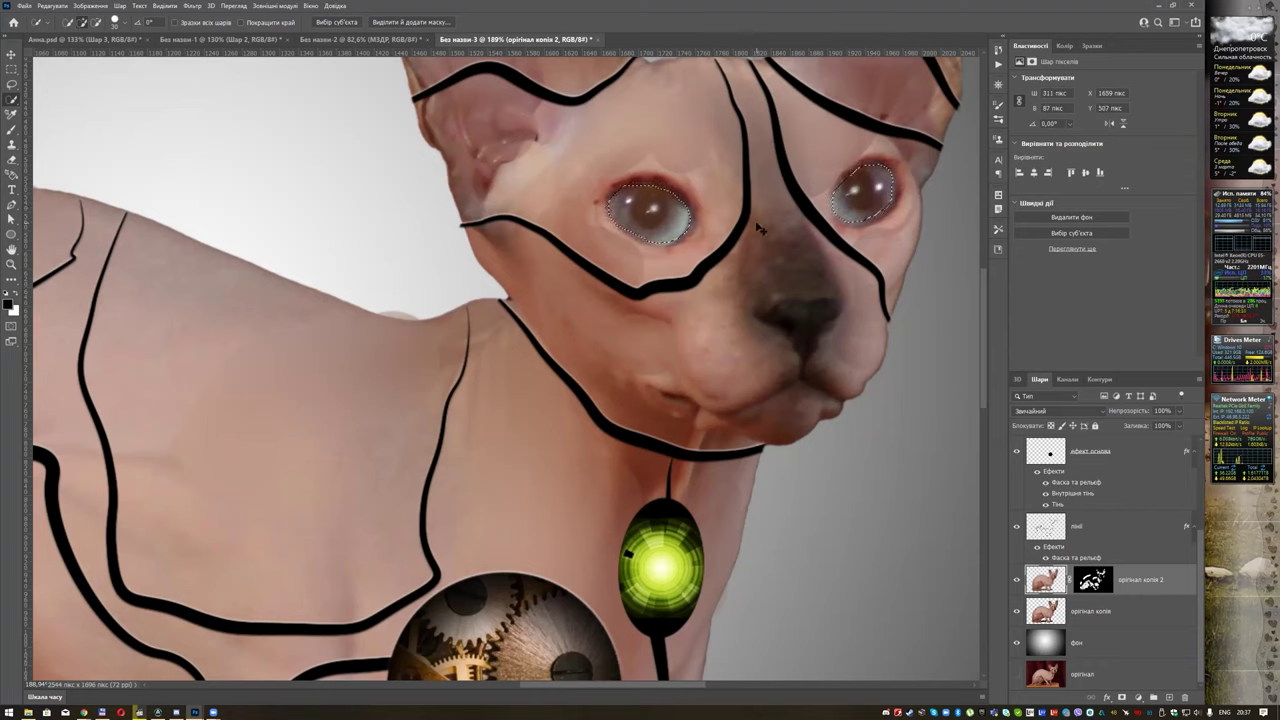
Try to colorize the selected eyes with Hue/Saturation on the masked "орігінал копія 2" layer, using a saturation of 53.
key(ctrl+u)
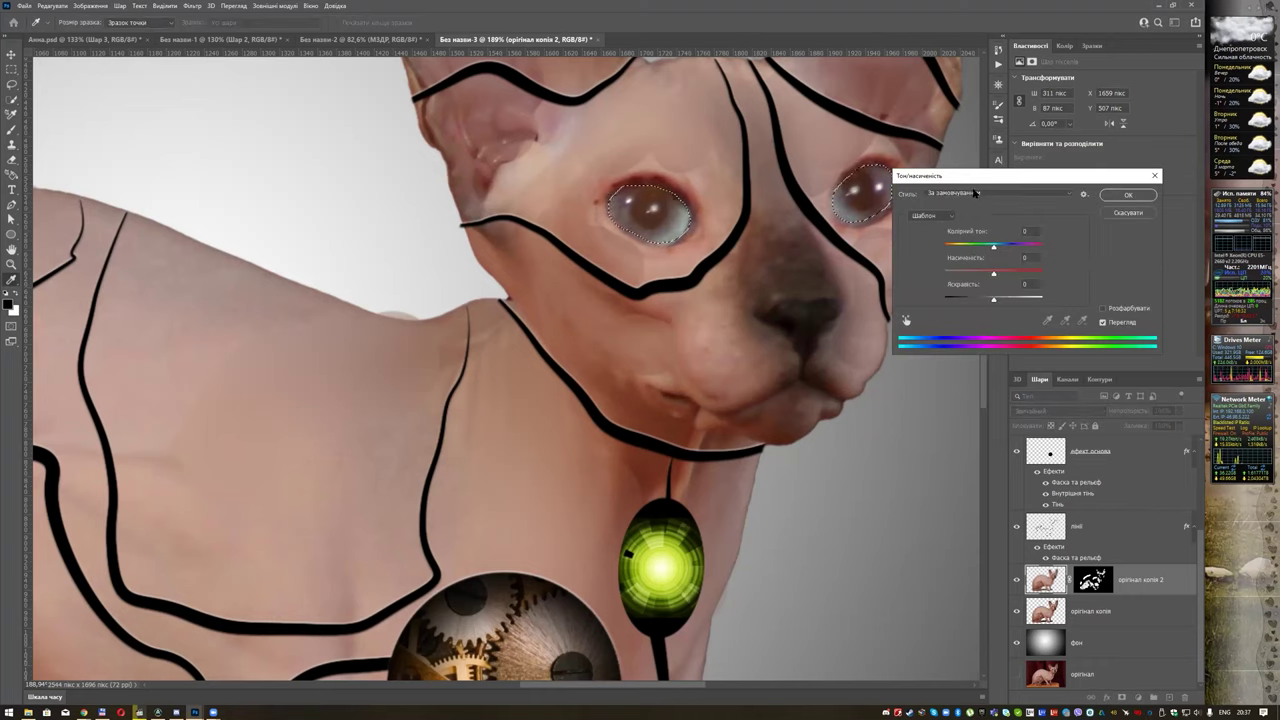
click(856, 497)
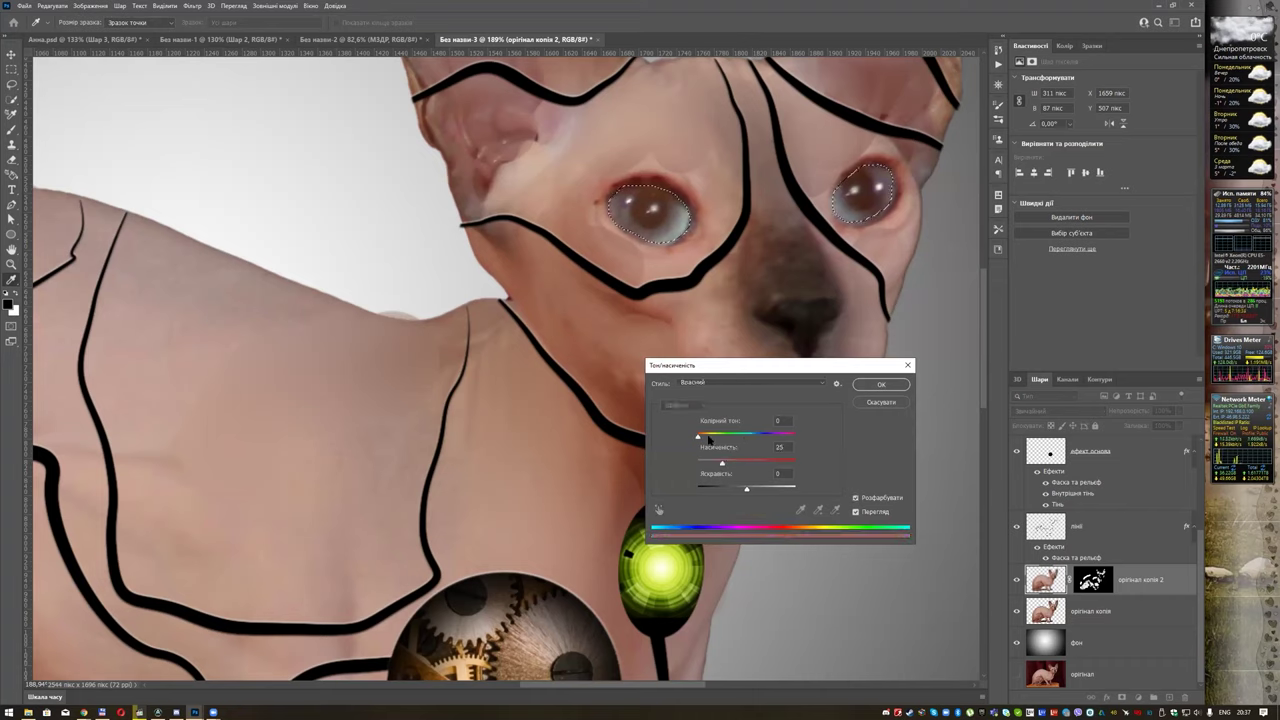
click(746, 436)
click(750, 461)
drag(746, 437, 777, 437)
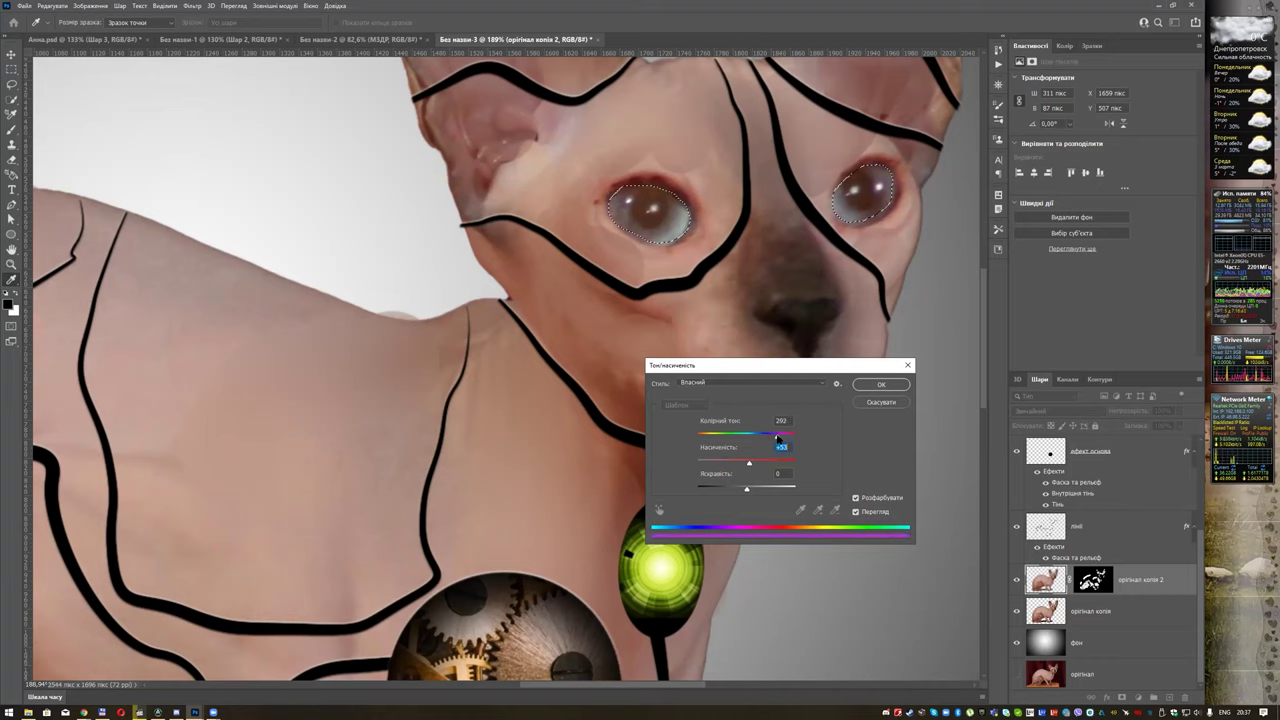
mouse_move(777, 437)
mouse_down()
mouse_move(715, 437)
mouse_move(786, 440)
mouse_move(760, 438)
mouse_up()
key(Return)
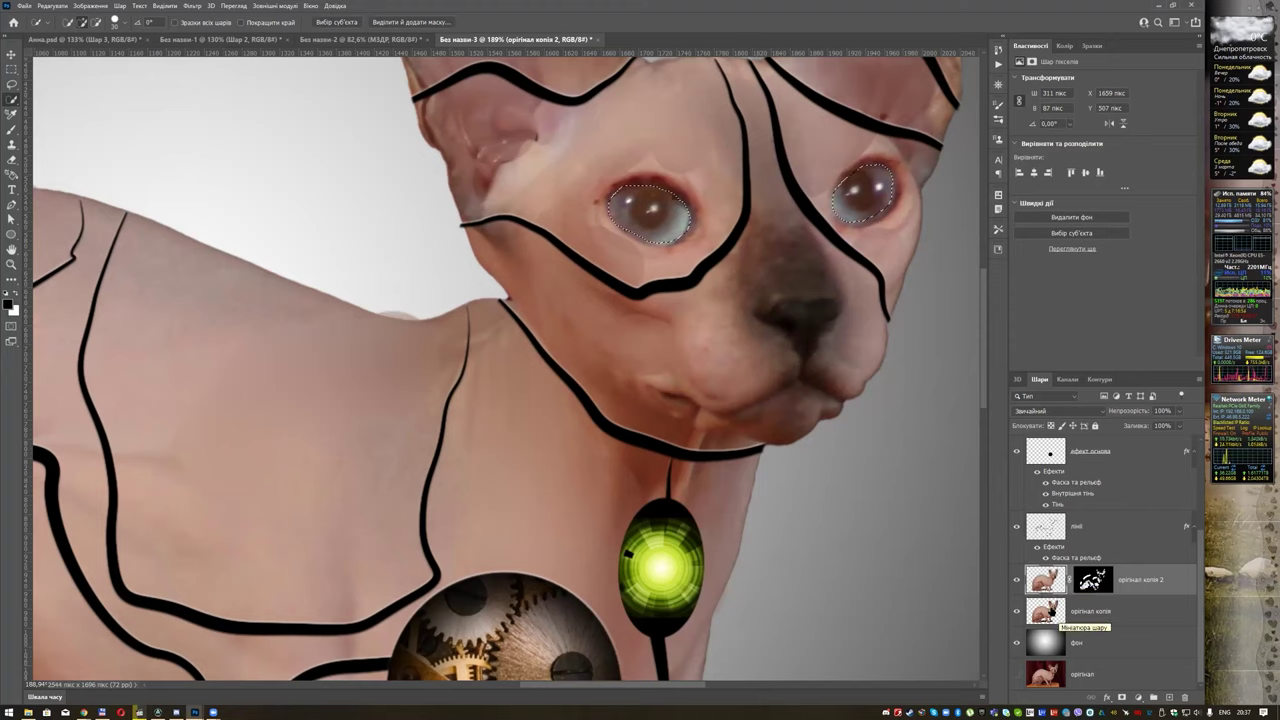
Colorize the selected eyes blue on the "орігінал копія" layer with hue 226 and saturation 37, and clear the selection.
click(1070, 612)
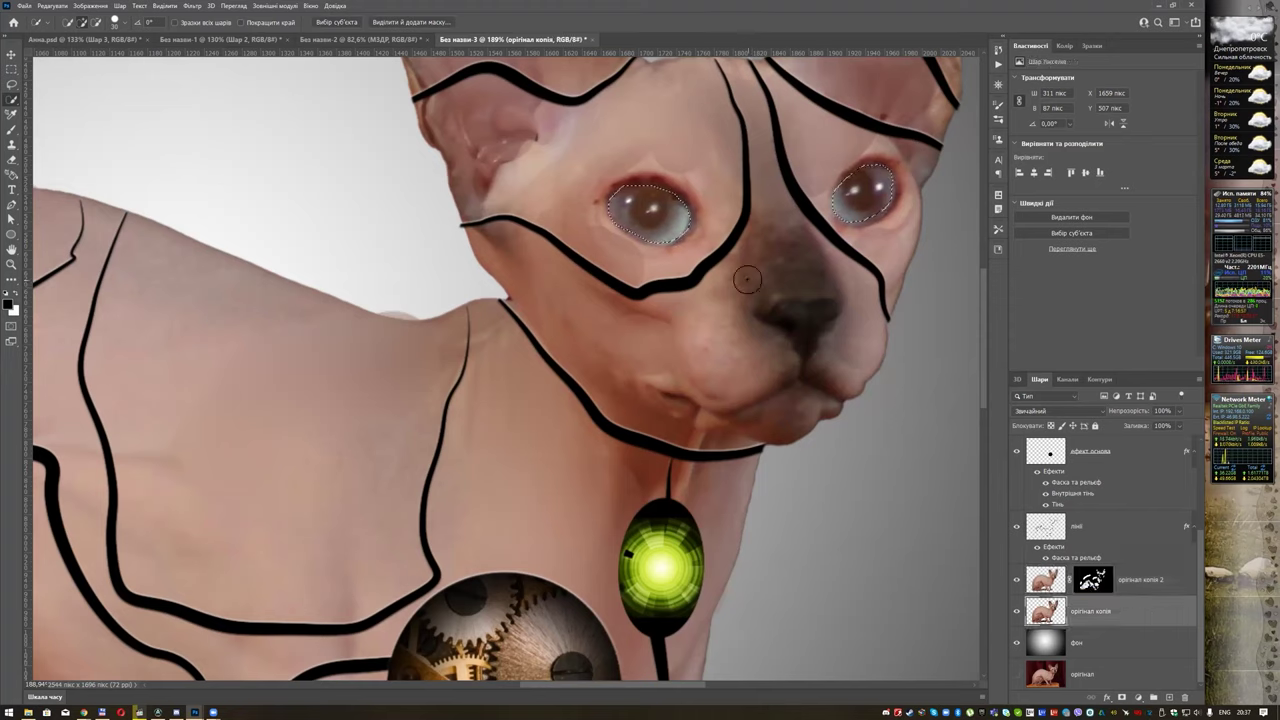
key(ctrl+u)
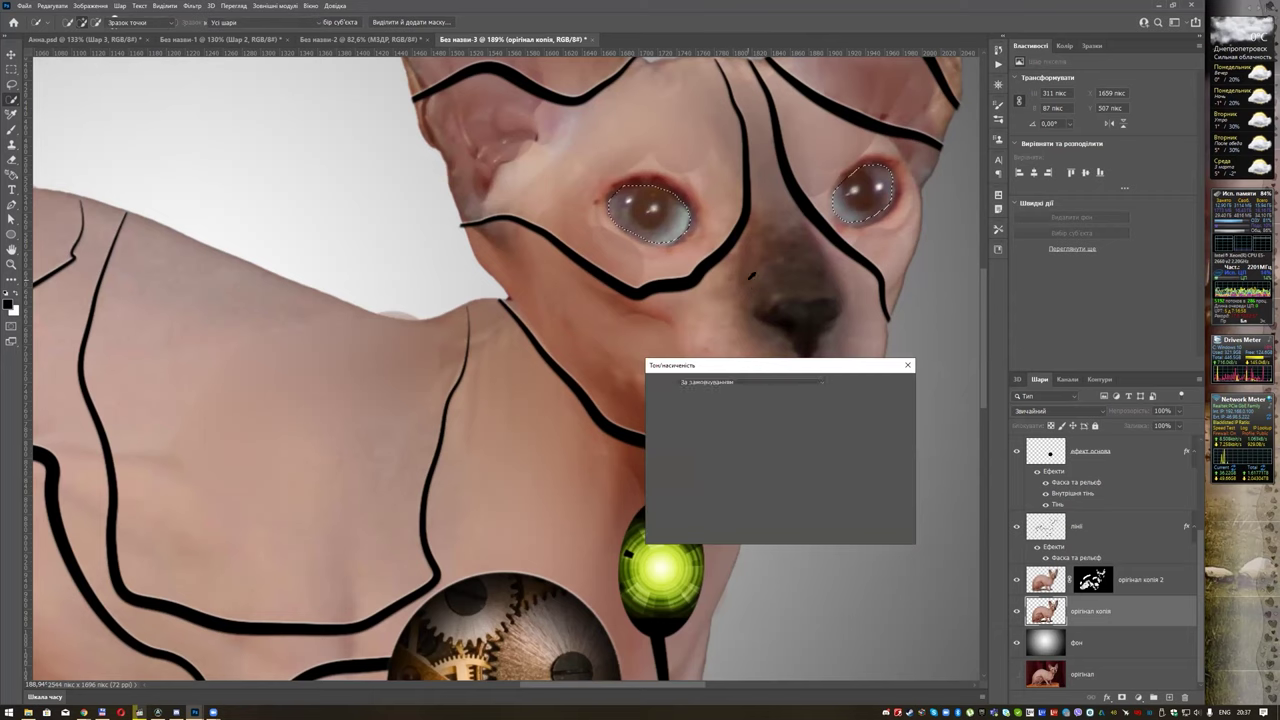
click(857, 498)
drag(722, 462, 760, 435)
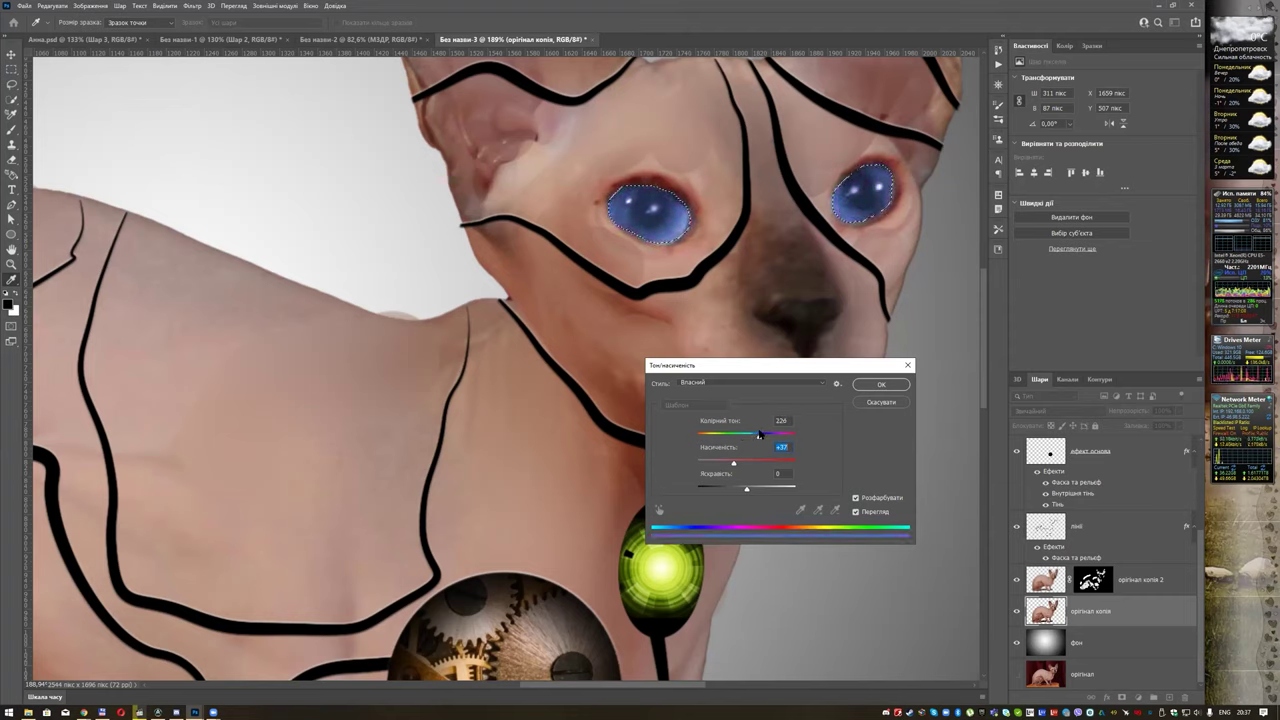
click(873, 385)
key(ctrl+d)
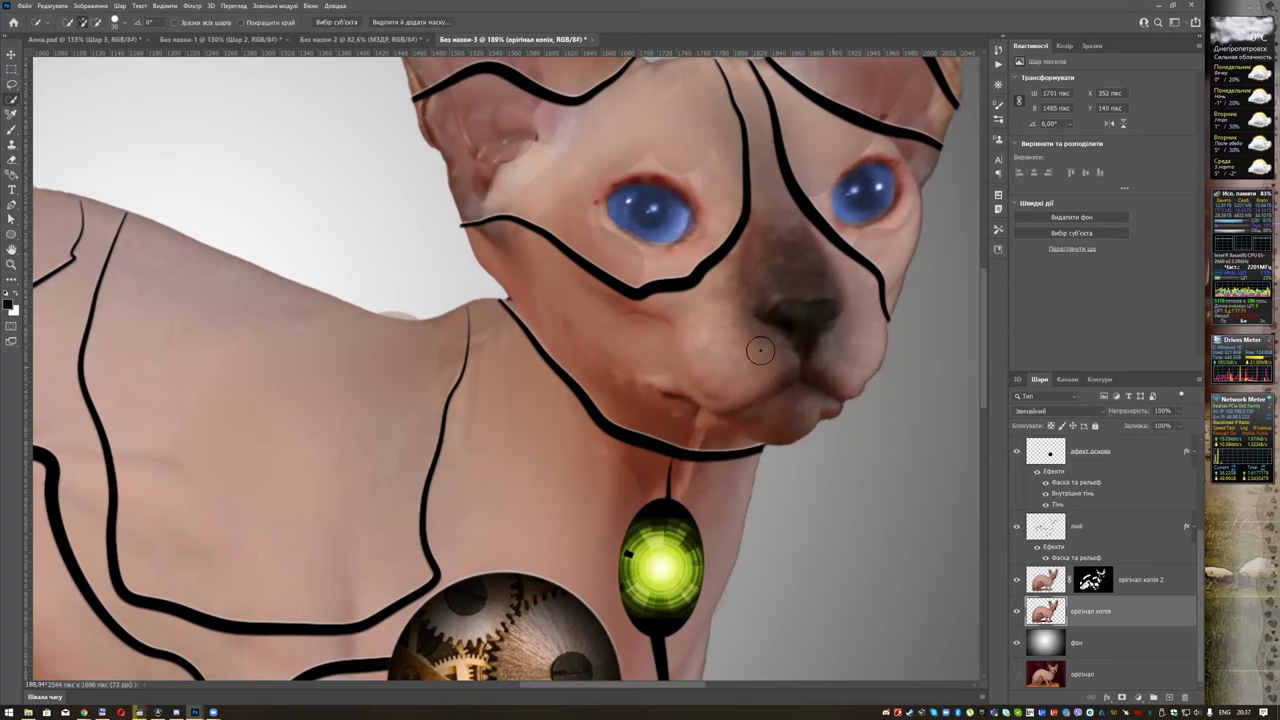
scroll(752, 341, down, 5)
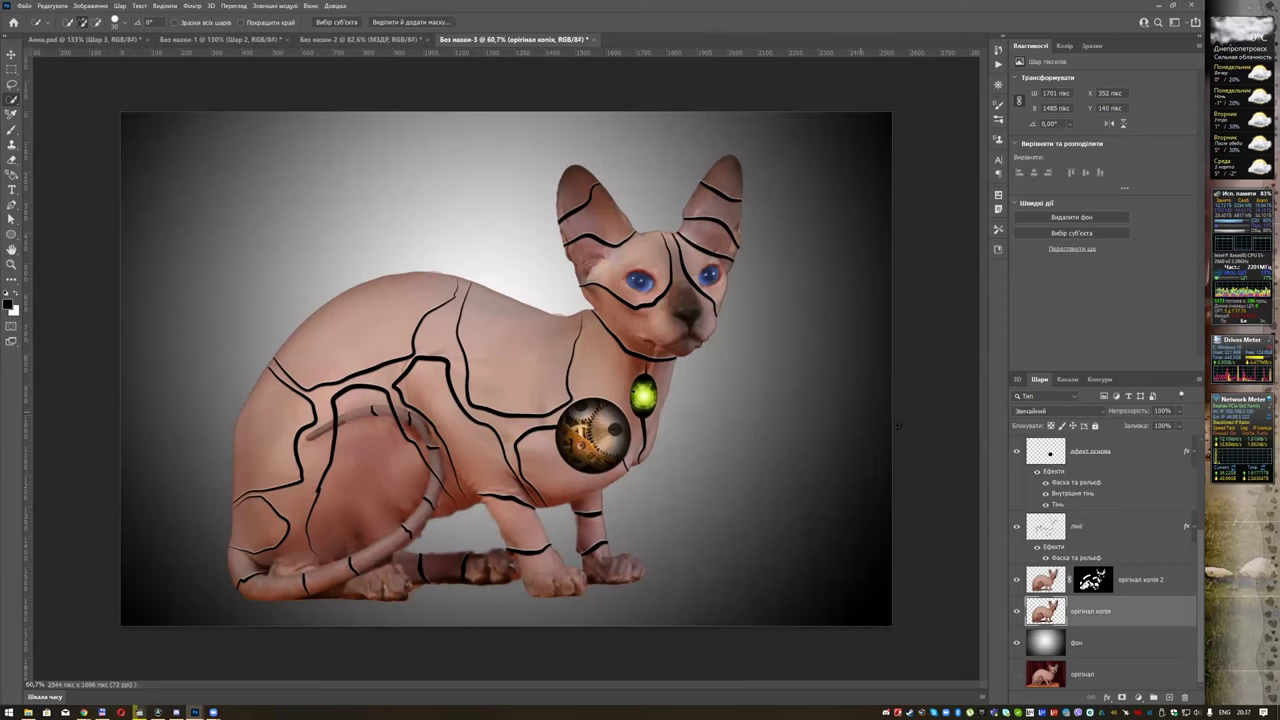
Add a new layer named "кріплення" above the green picture's layer and give it a Bevel & Emboss effect.
scroll(1101, 472, up, 5)
click(1140, 454)
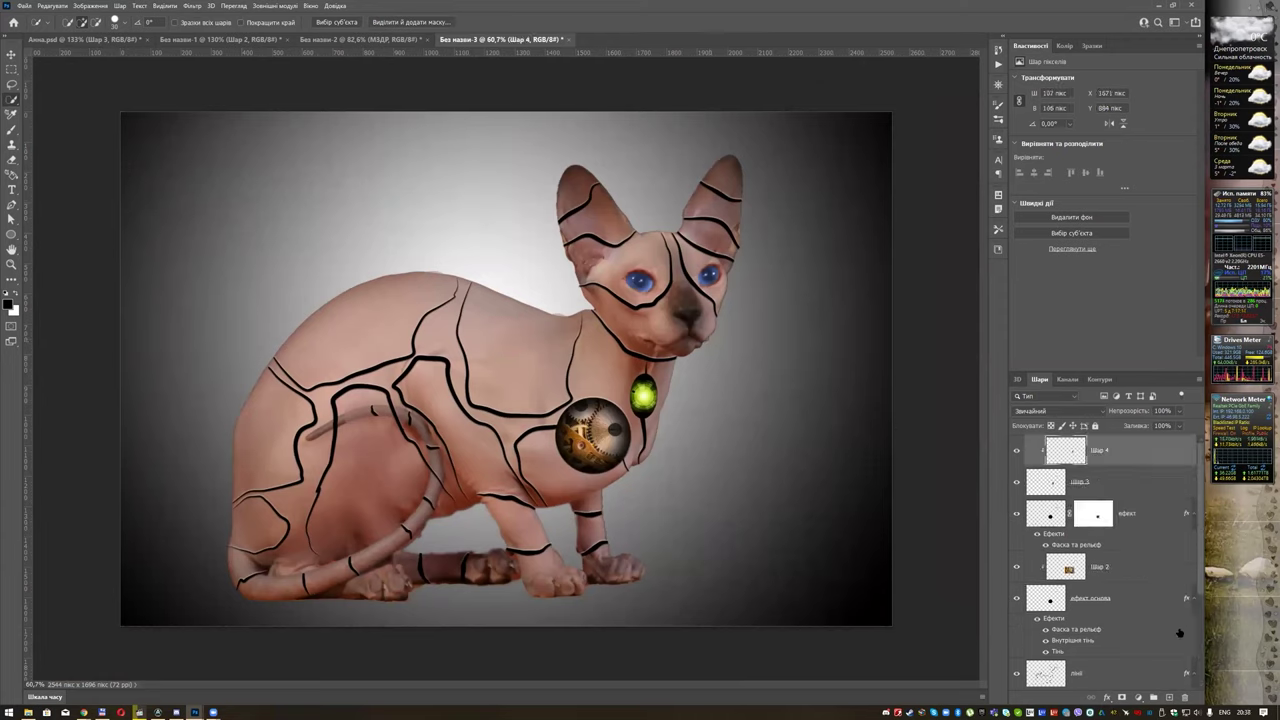
click(1168, 698)
double_click(1078, 451)
key(BackSpace)
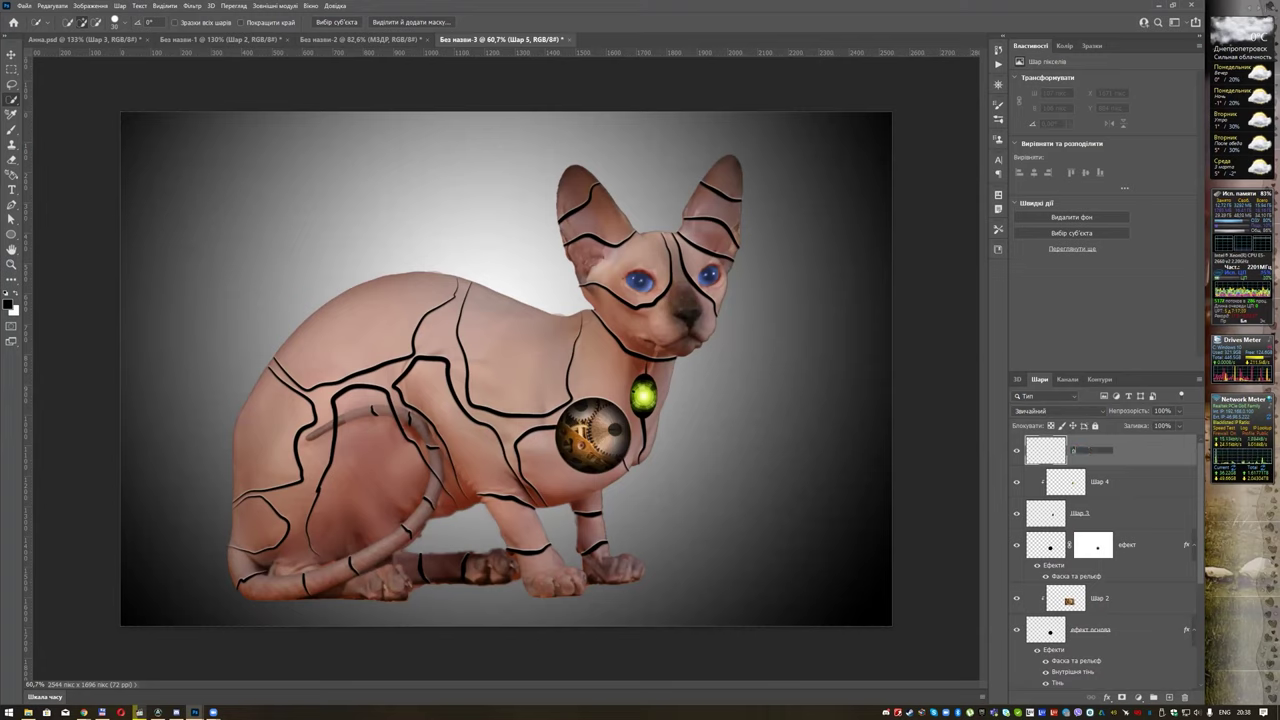
text(rhsgkty)
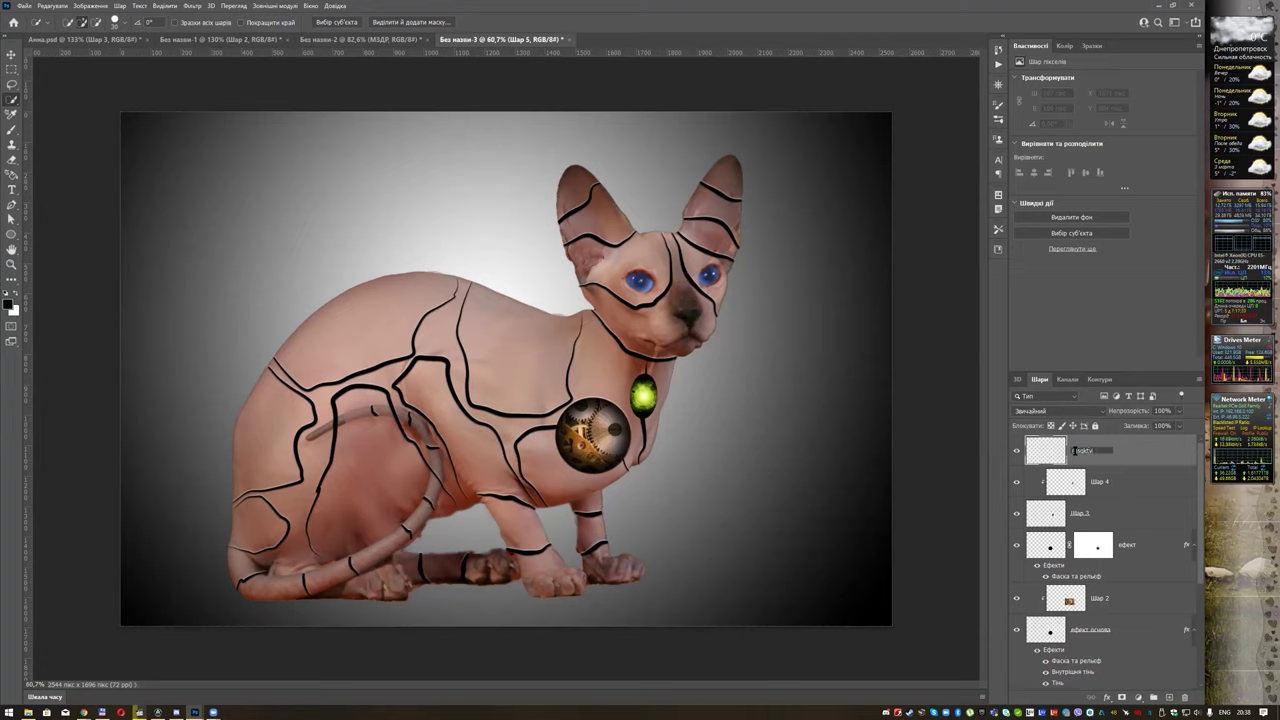
key(BackSpace)
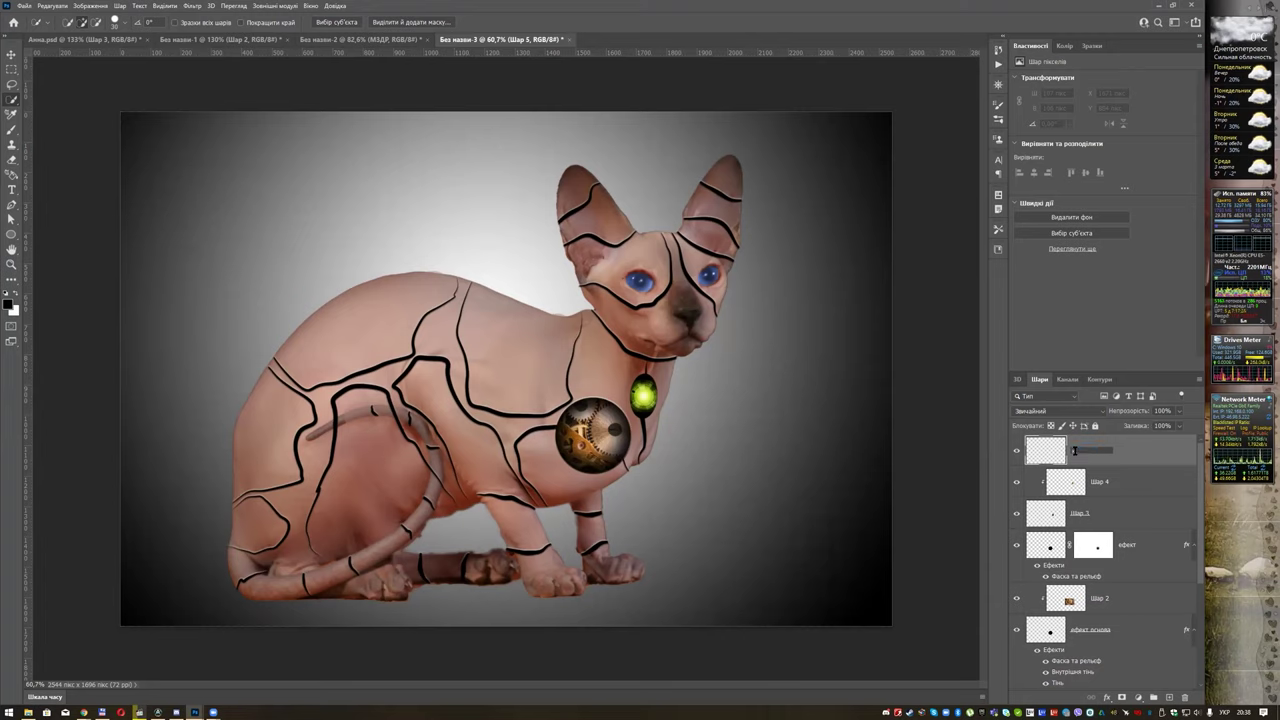
text(кріплення)
key(Return)
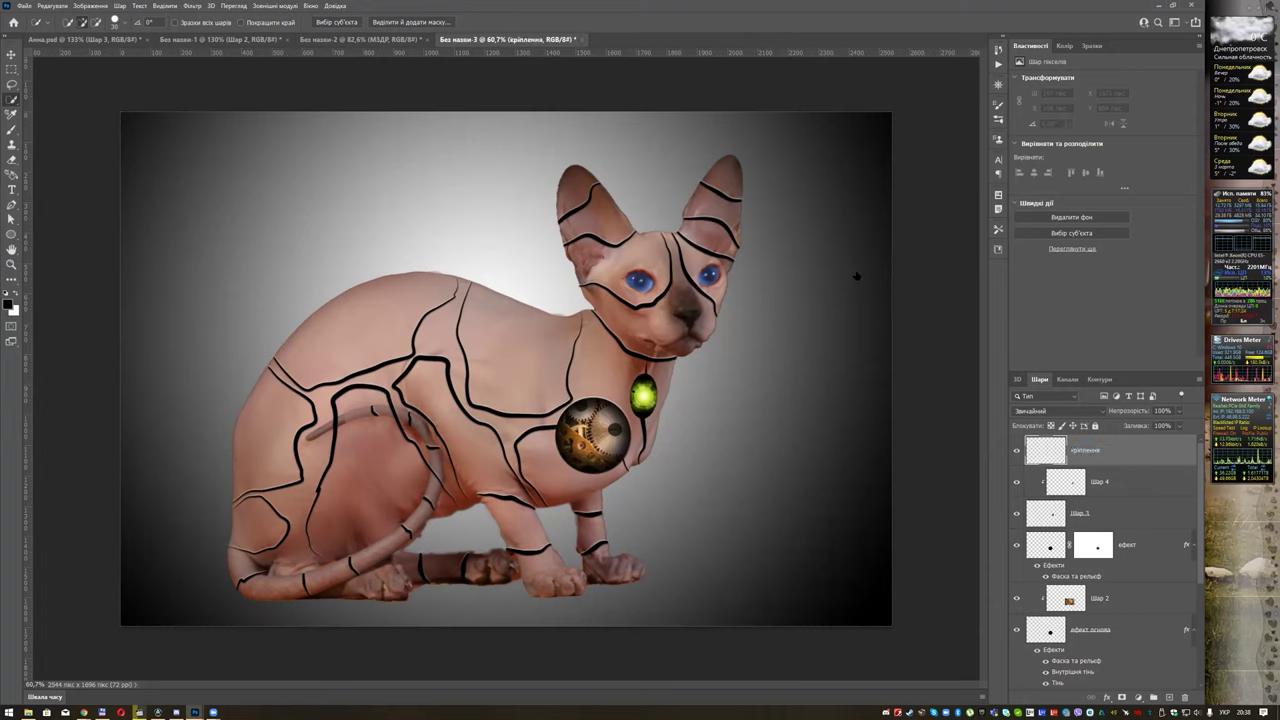
double_click(1158, 461)
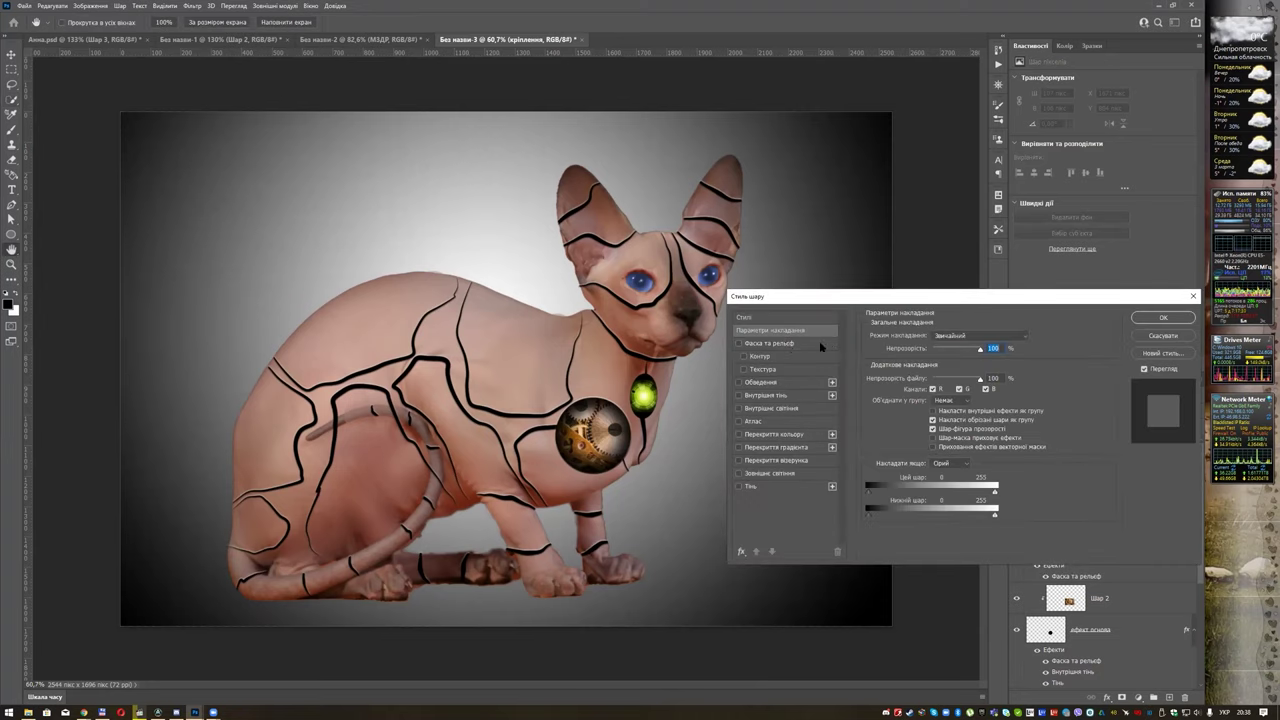
click(1160, 318)
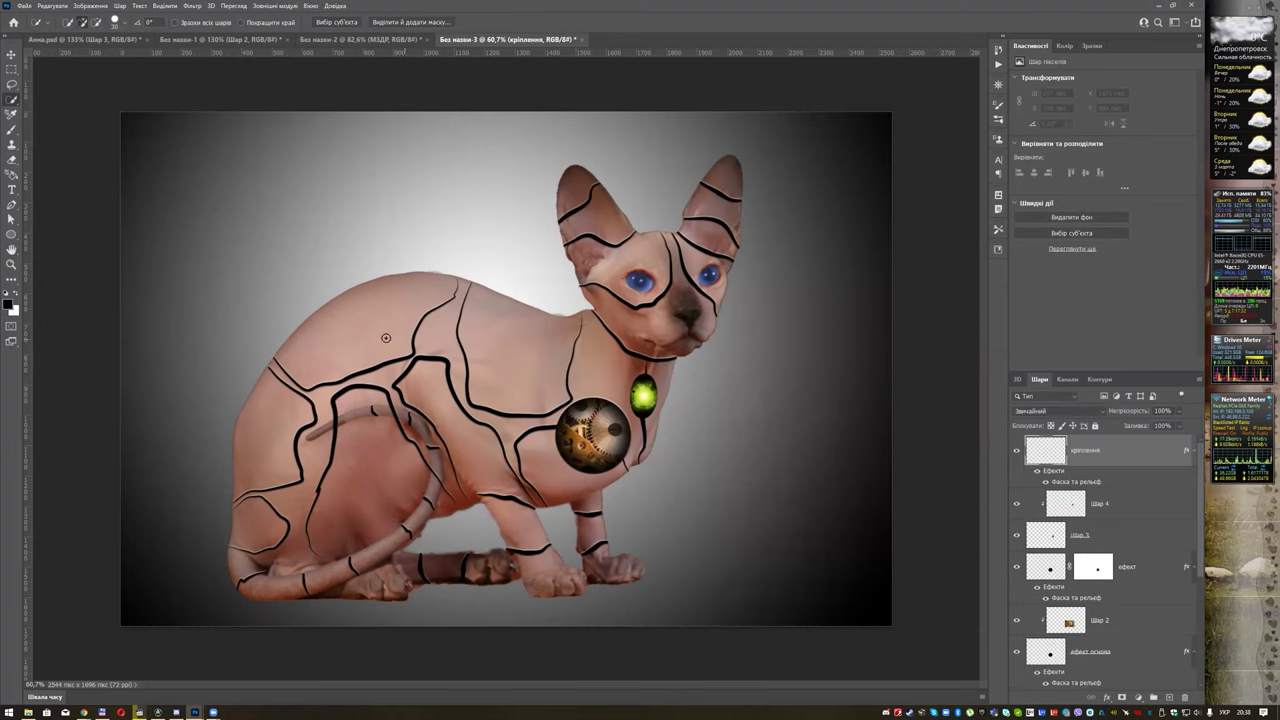
Reshape the hard round brush to a circular tip and reduce it to a small rivet size, keeping 100% hardness.
click(11, 130)
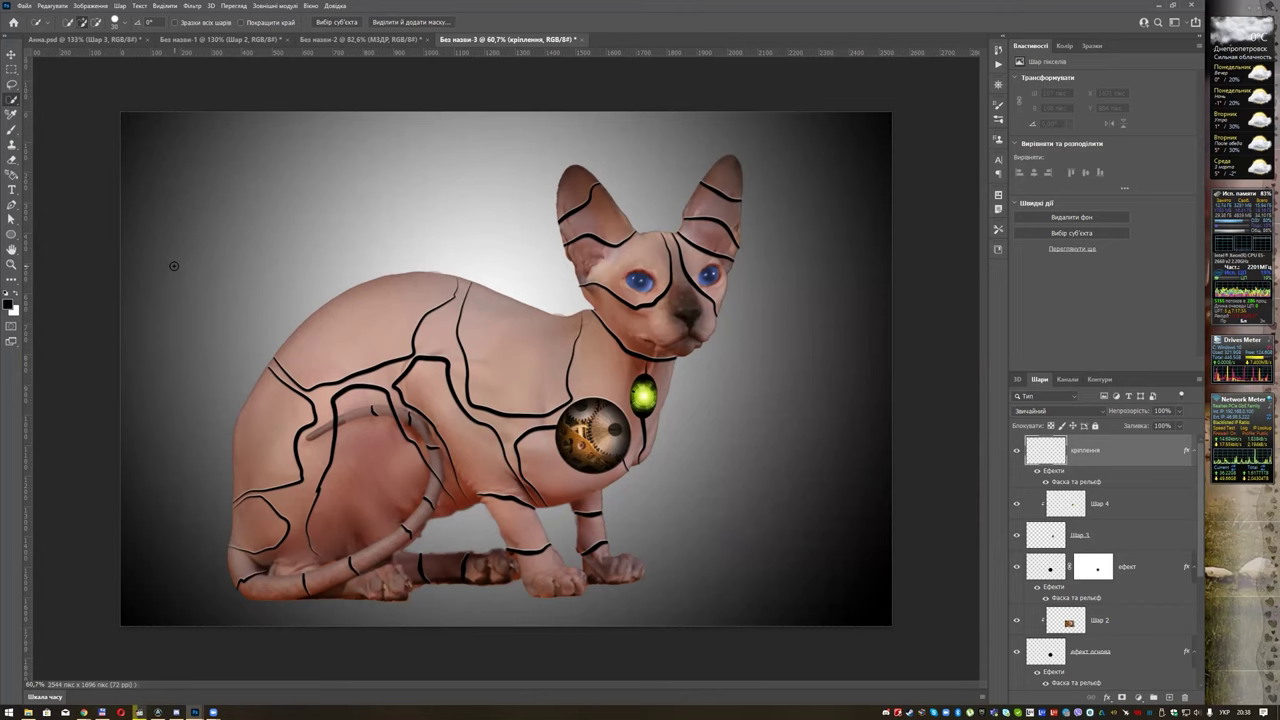
key(b)
right_click(465, 230)
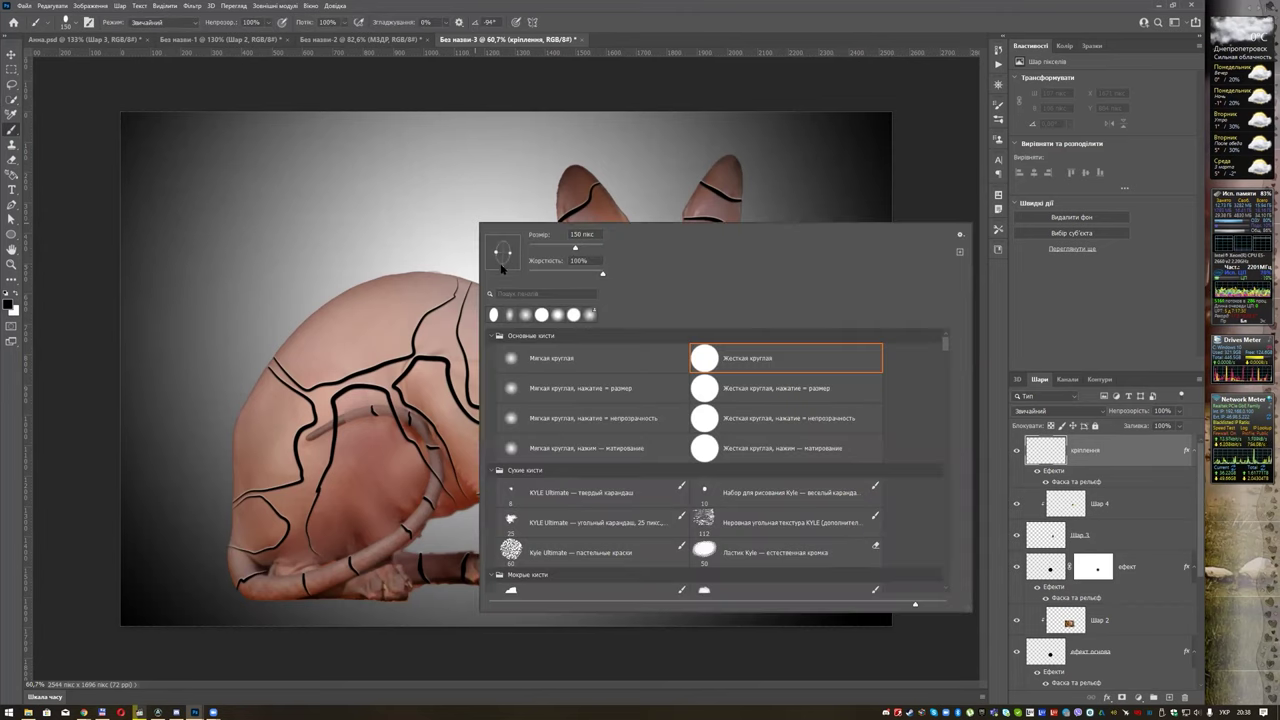
mouse_move(500, 263)
mouse_down()
mouse_move(502, 243)
mouse_move(557, 254)
mouse_up()
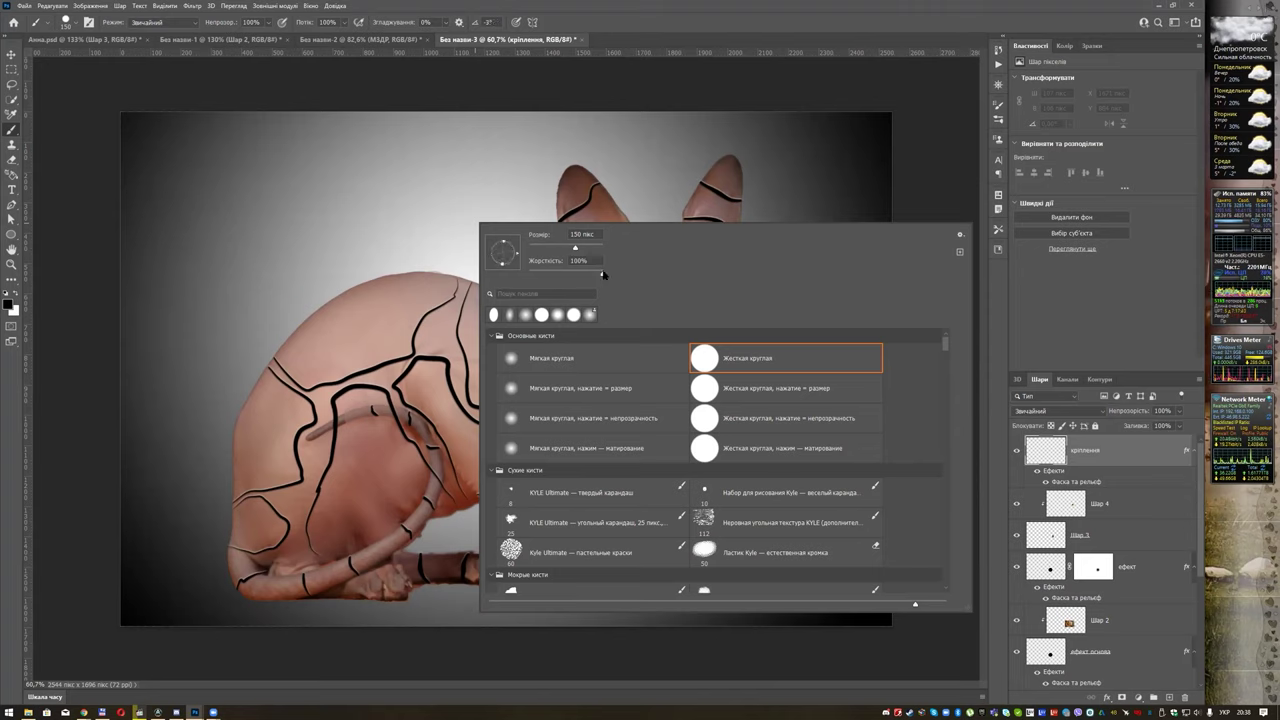
drag(565, 250, 537, 249)
click(737, 32)
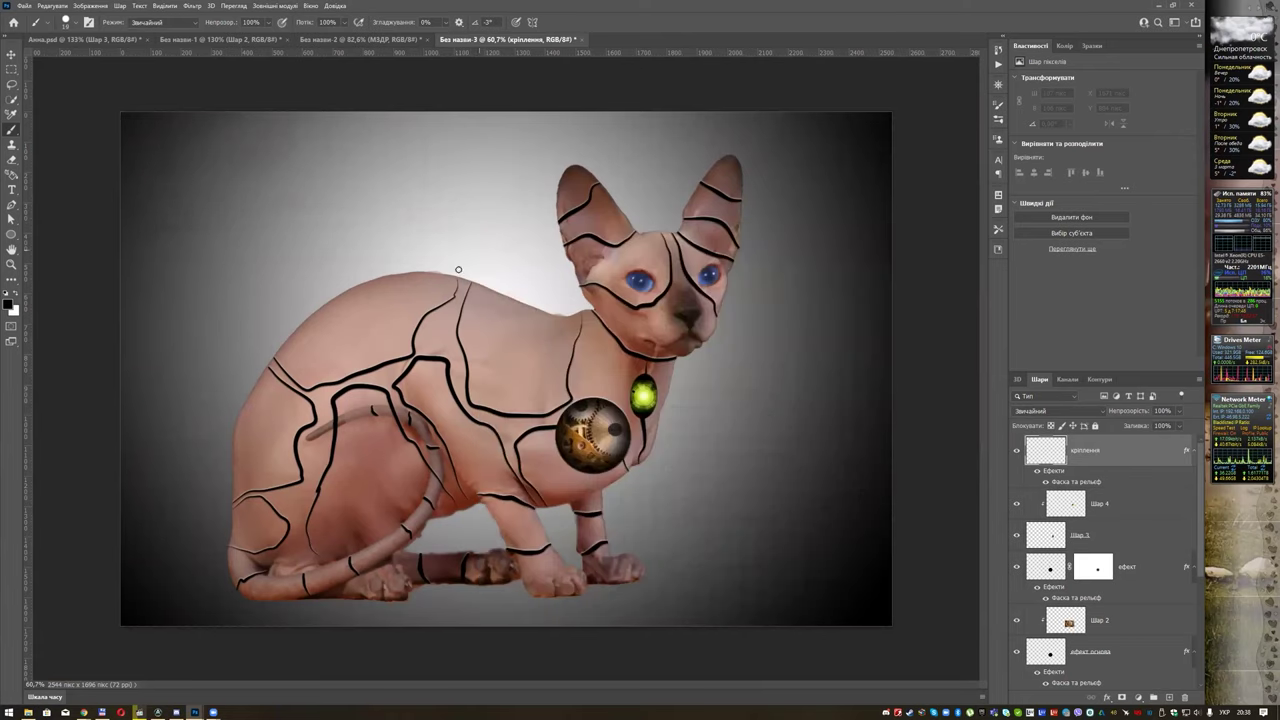
Paint small black rivet dots beside the seams of the cat's lower back, haunch and rump plates.
click(401, 347)
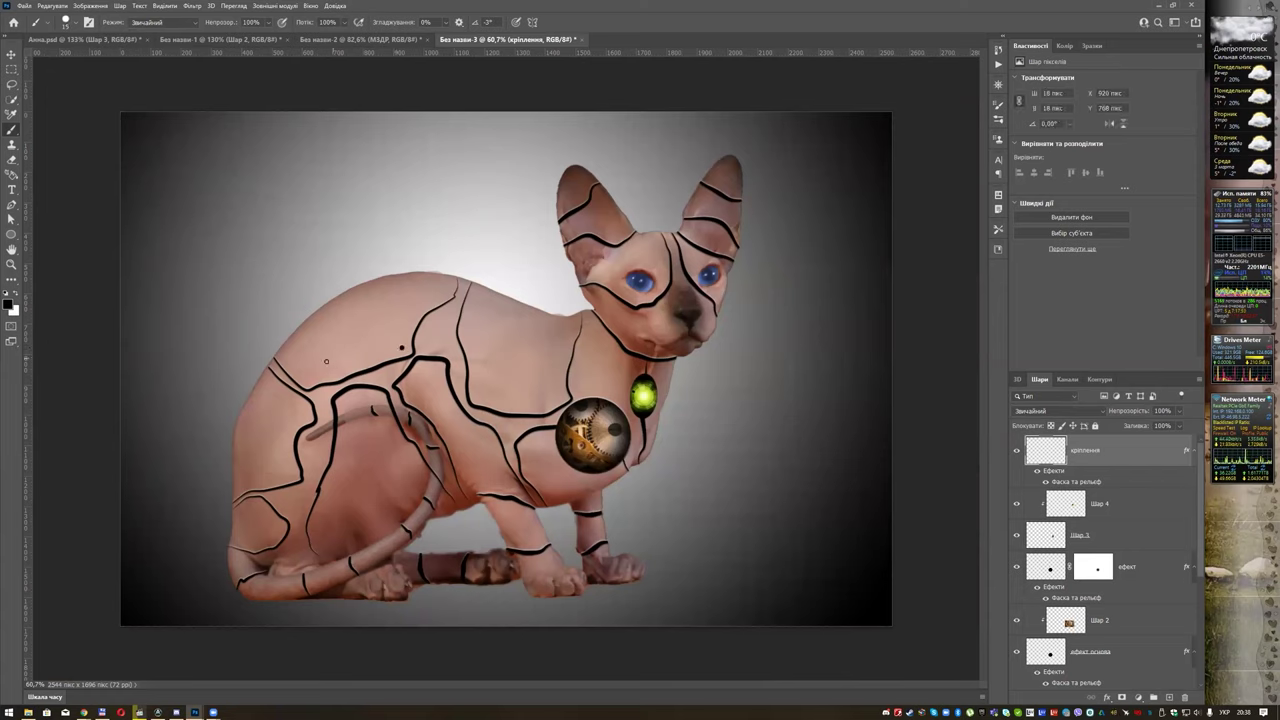
click(310, 376)
click(297, 409)
click(286, 475)
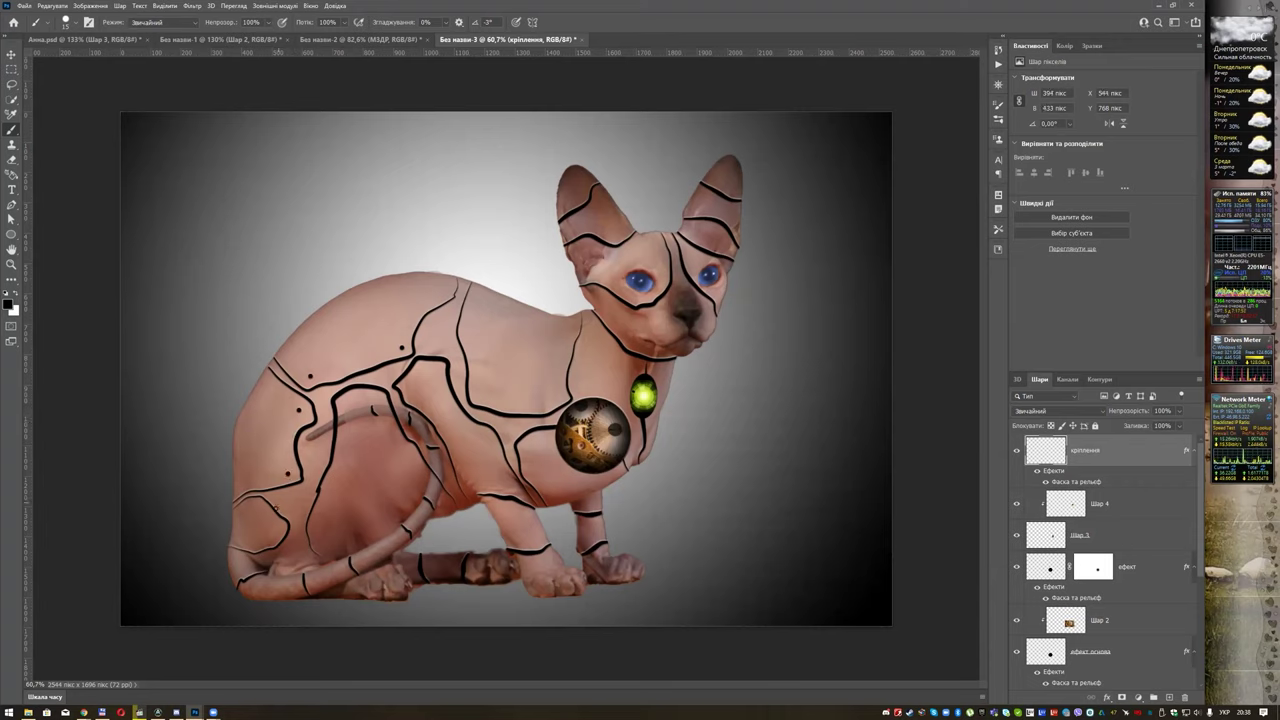
click(263, 506)
click(270, 535)
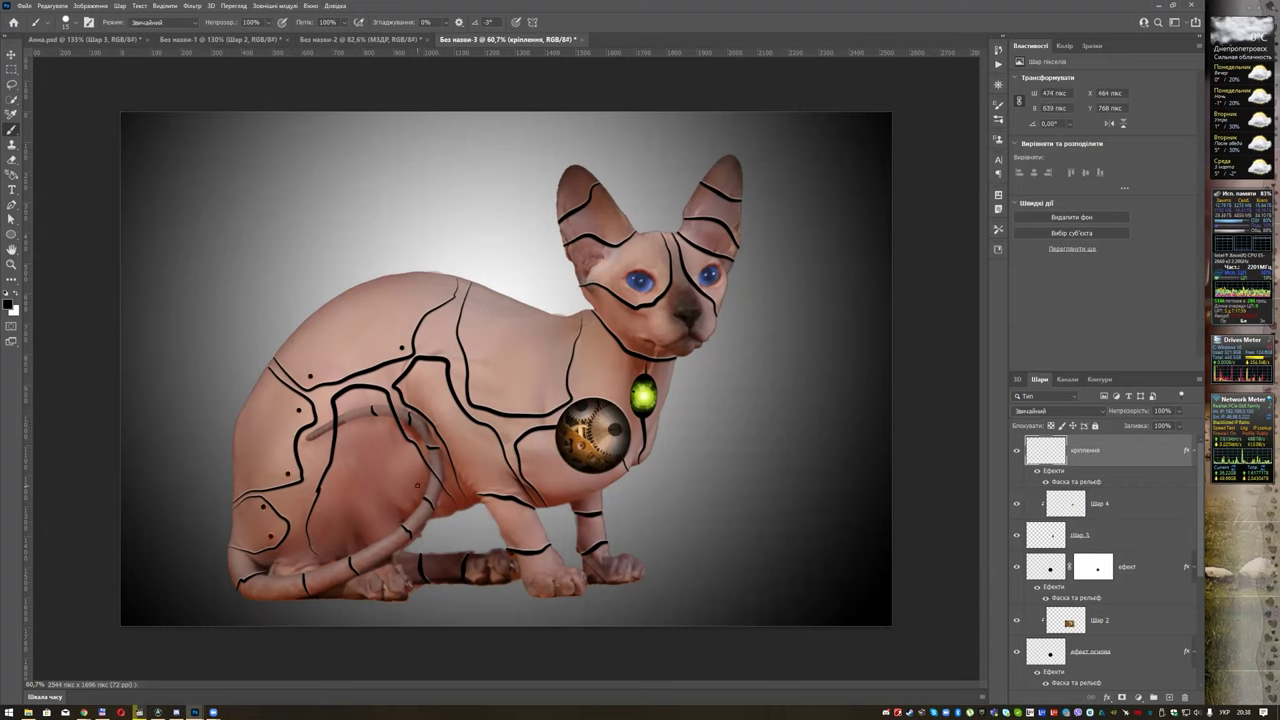
Paint rivet dots in the lower corners of the side panel and beside the seams on both ears.
click(478, 391)
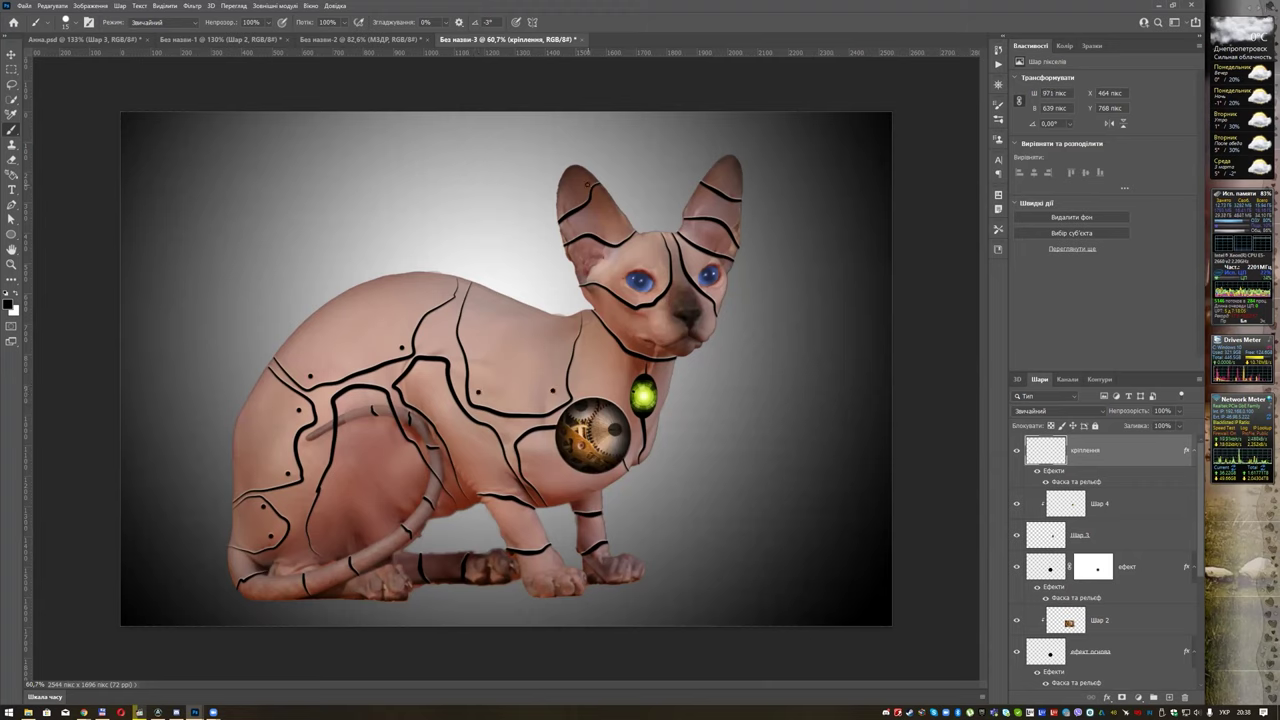
click(584, 190)
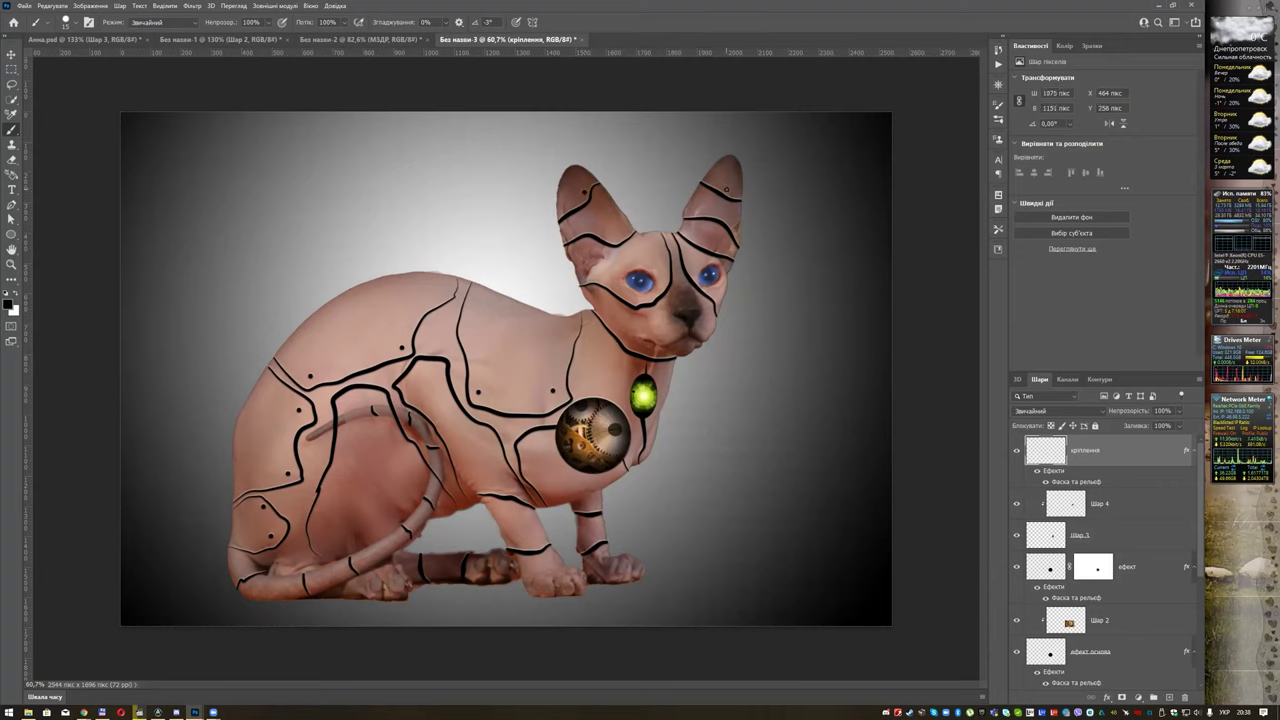
click(727, 188)
click(699, 210)
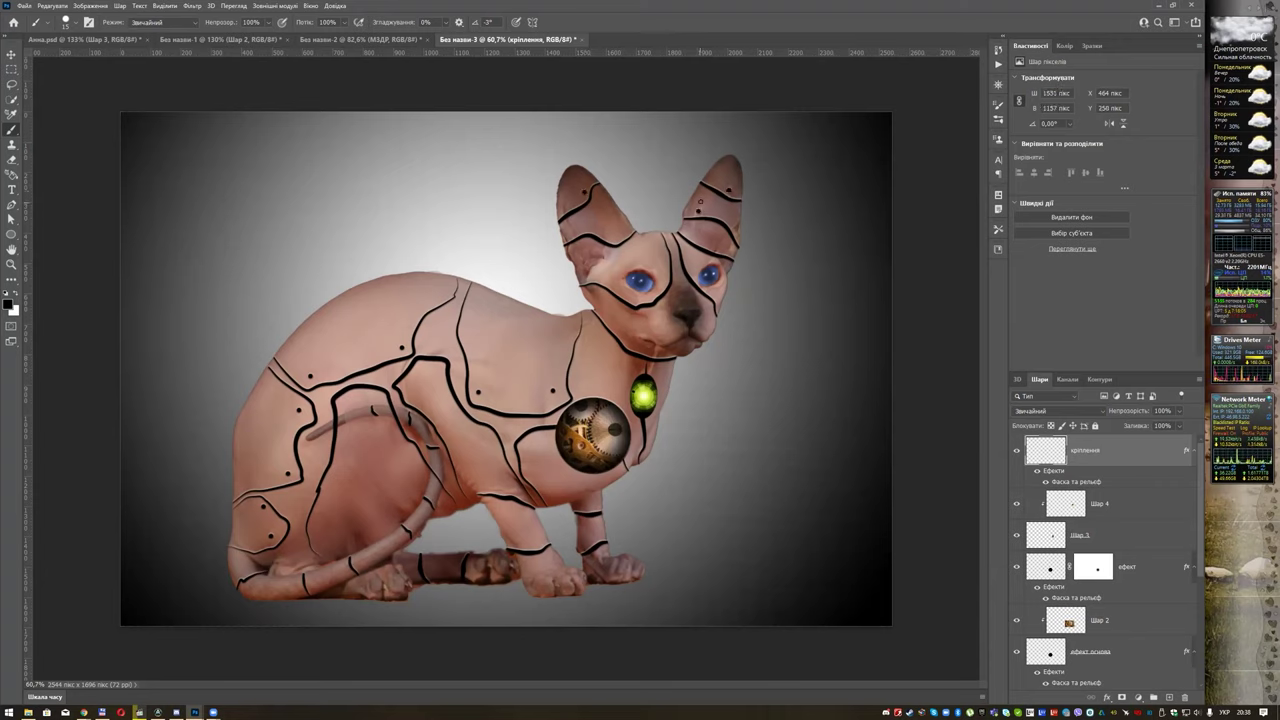
click(620, 225)
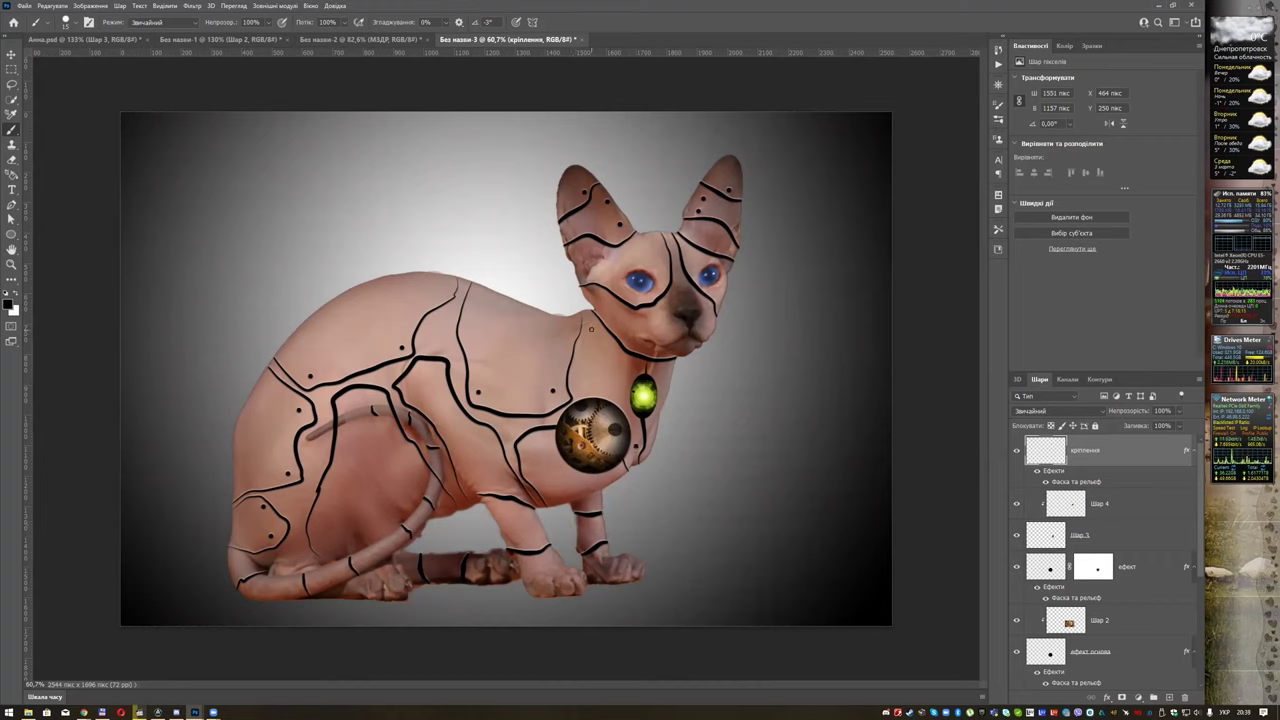
Paint rivet dots along the upper edge of the body plates, from the shoulder over the back to the rump.
click(487, 301)
click(421, 280)
click(349, 298)
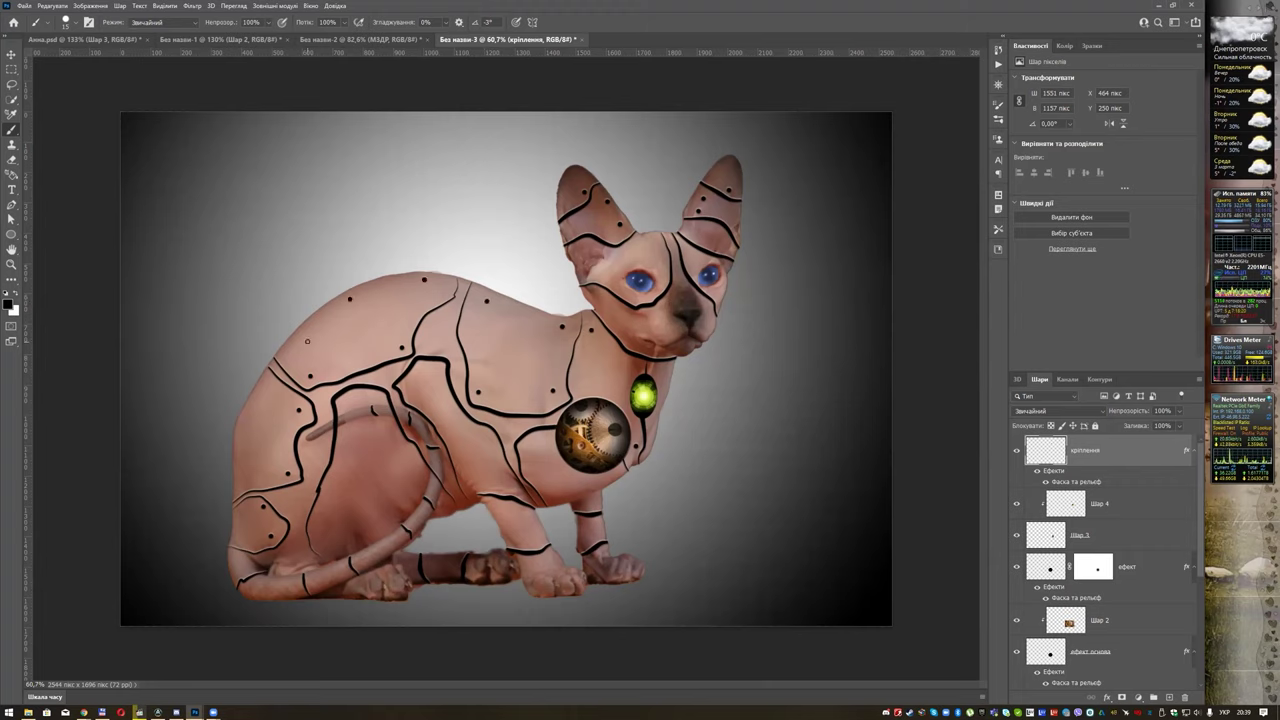
click(292, 349)
click(260, 391)
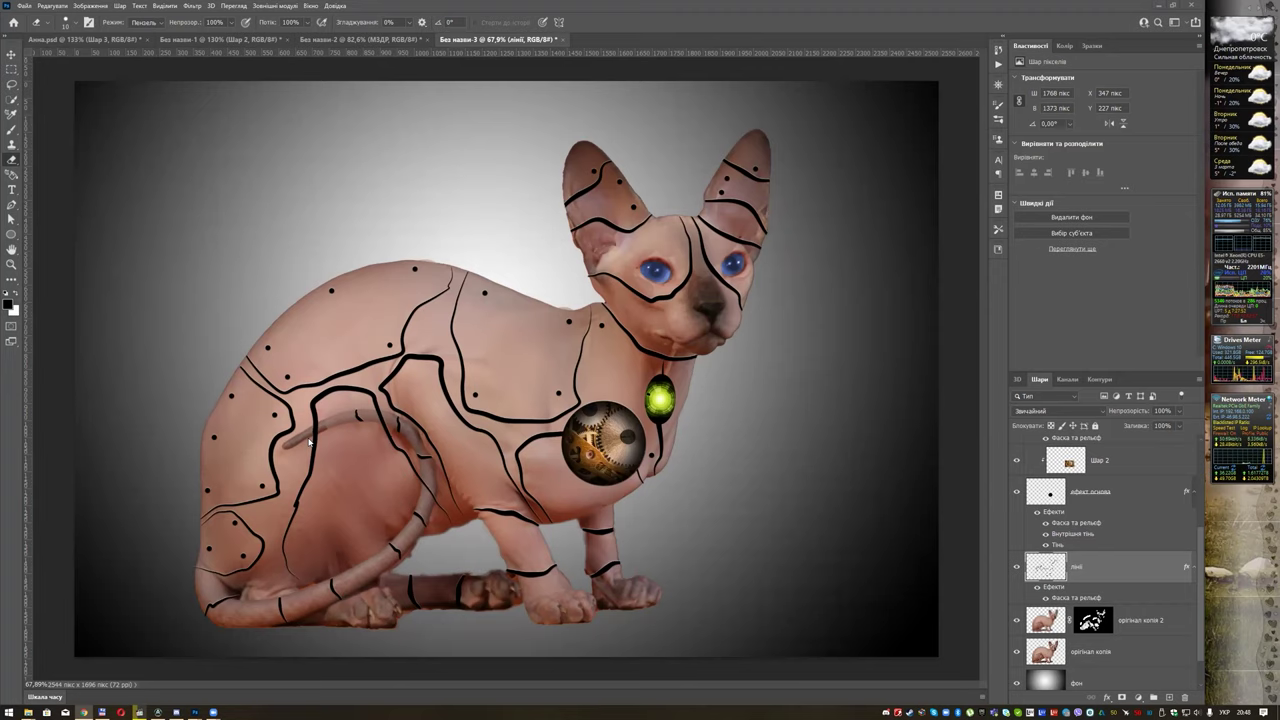
Enlarge the eraser slightly and erase the black seam lines where they cross the upper curve of the cat's tail.
scroll(335, 458, up, 5)
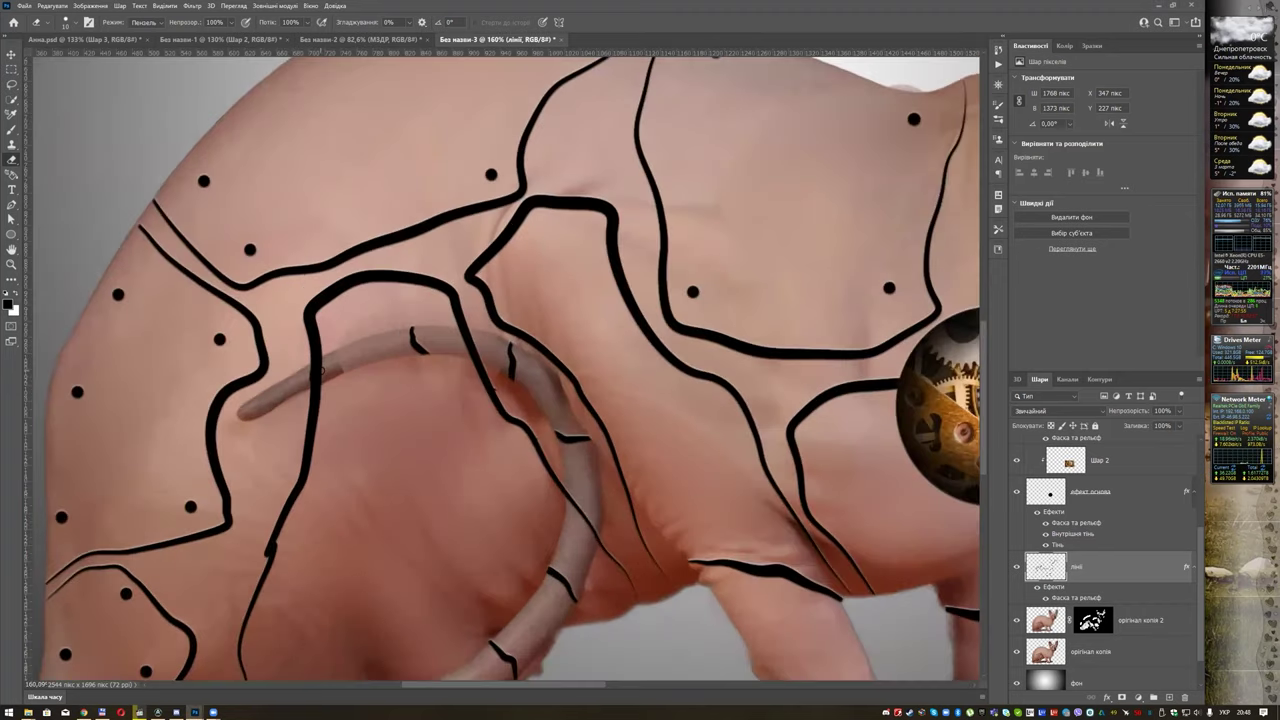
scroll(324, 375, up, 3)
right_click(309, 377)
mouse_move(310, 377)
mouse_down()
mouse_move(306, 388)
mouse_move(314, 374)
mouse_up()
drag(592, 303, 626, 340)
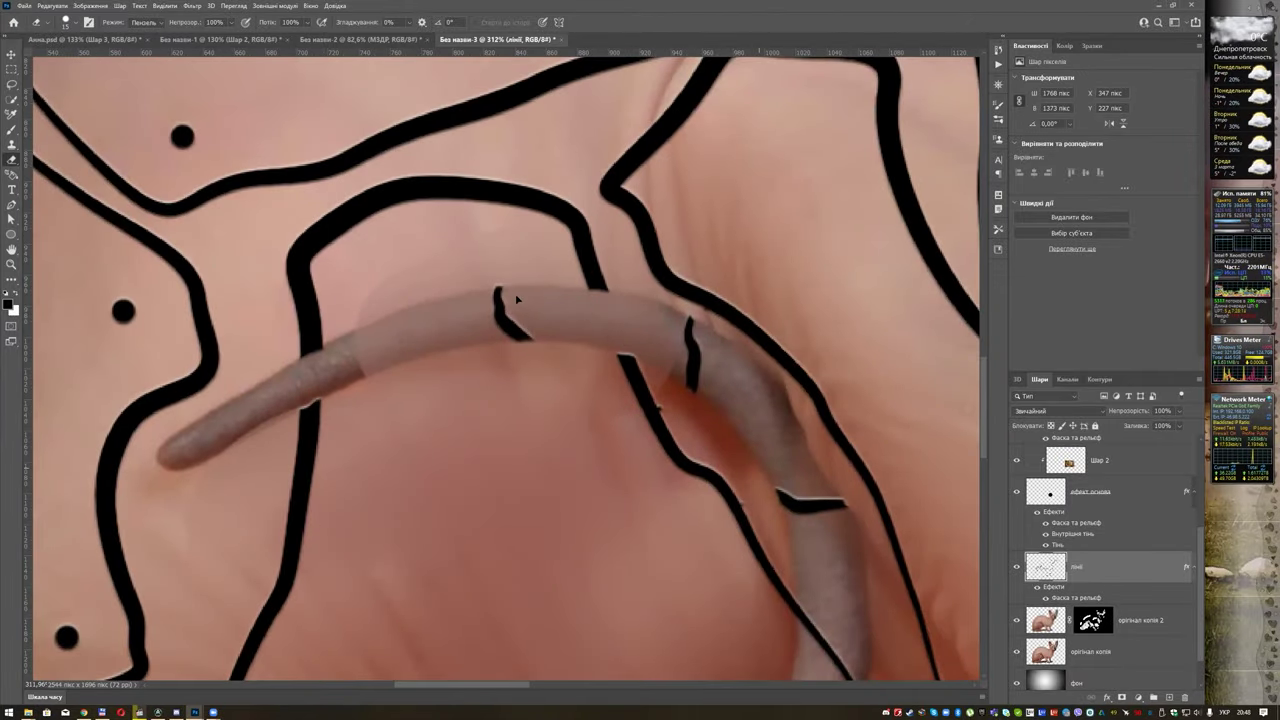
Erase the seam line where it crosses the descending part of the tail beside the belly.
scroll(625, 341, down, 5)
scroll(646, 460, up, 5)
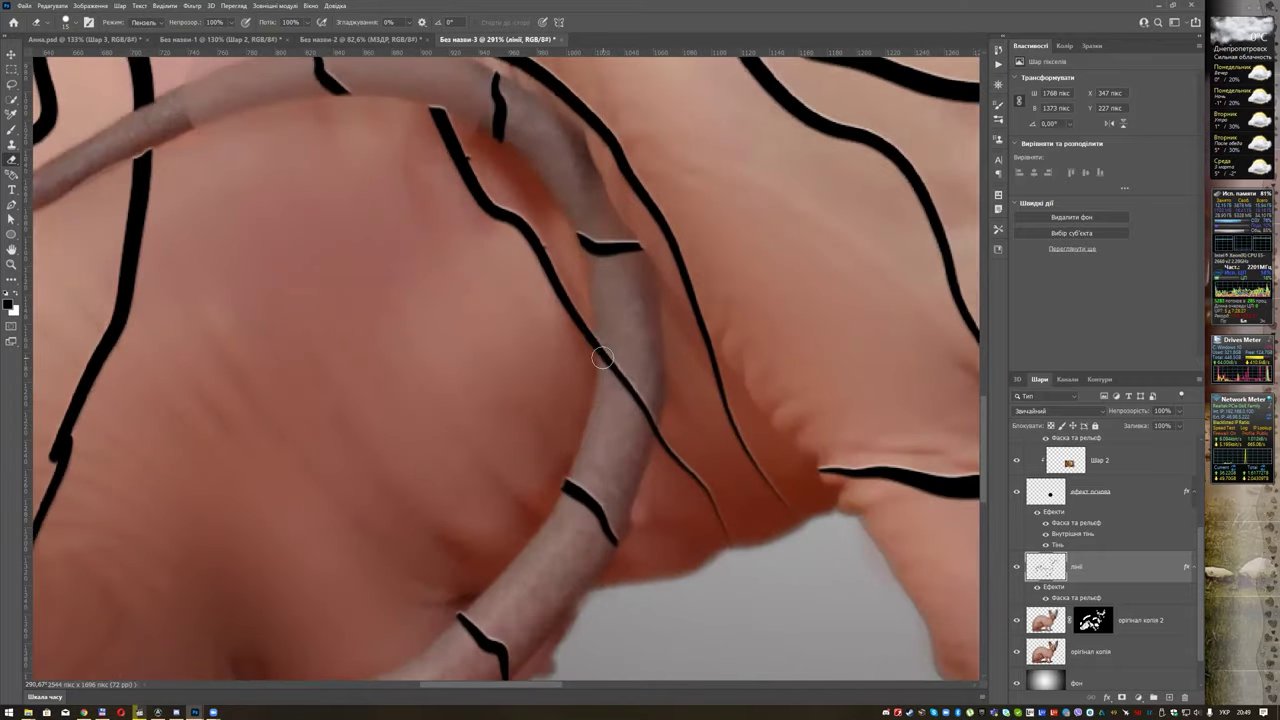
mouse_move(612, 362)
mouse_down()
mouse_move(643, 400)
mouse_move(651, 443)
mouse_up()
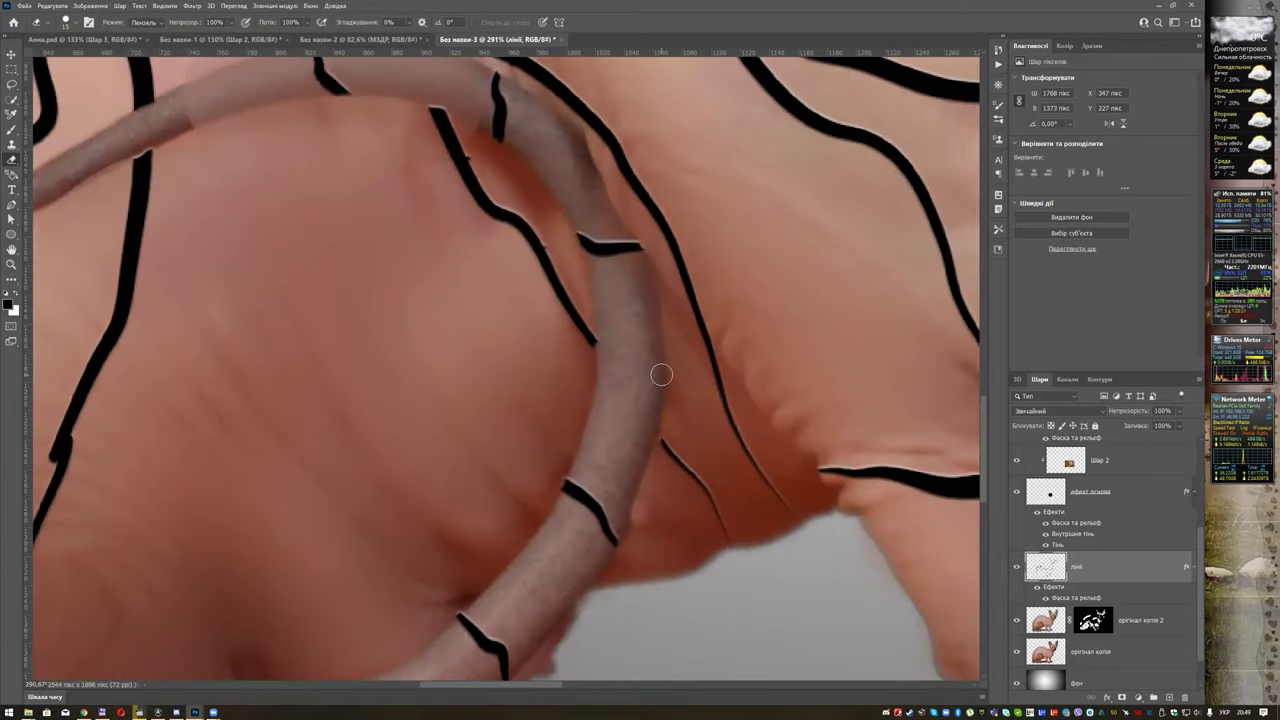
scroll(626, 342, down, 2)
scroll(629, 341, down, 4)
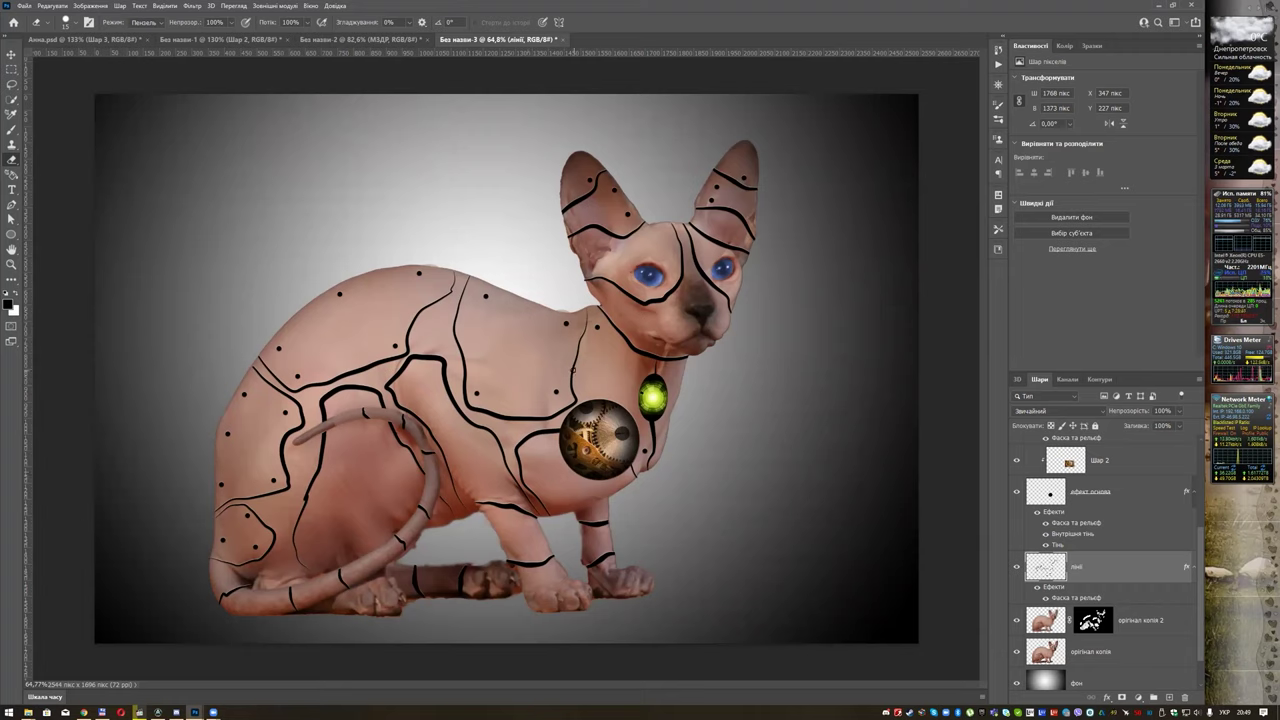
Make the masked cat layer "орігінал копія 2" below the seam lines the active layer.
scroll(525, 374, up, 1)
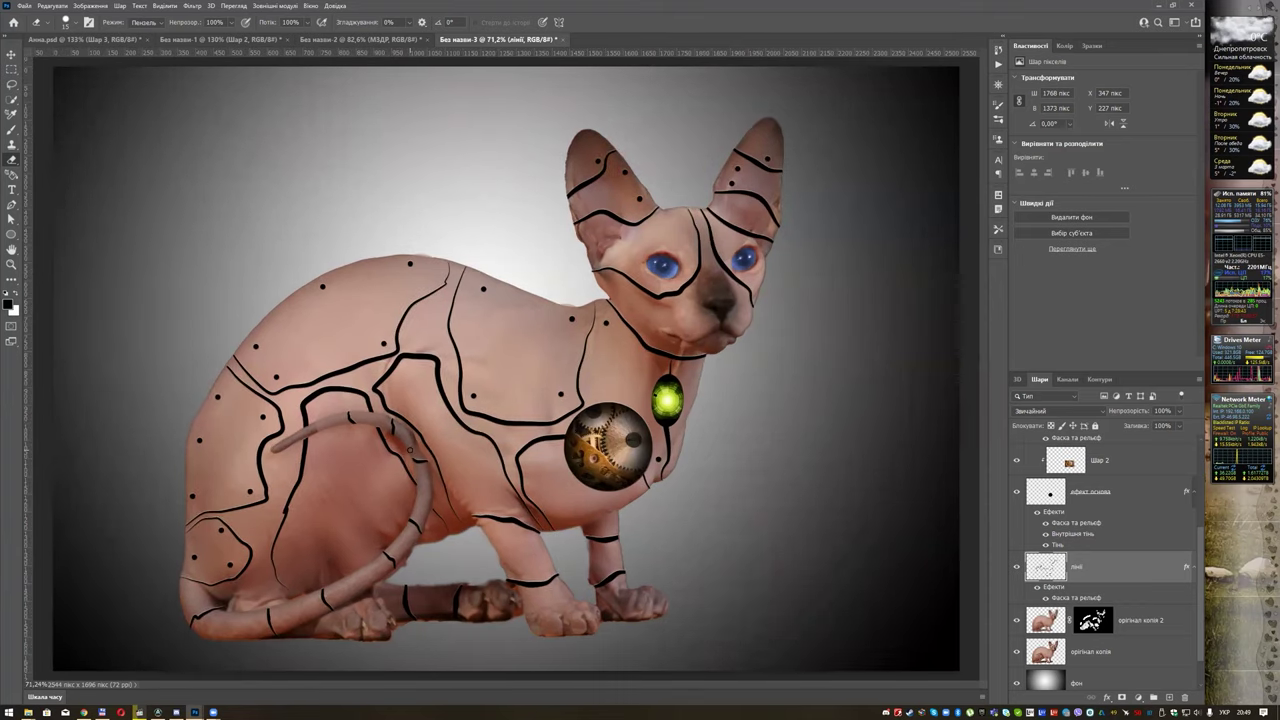
scroll(1098, 604, down, 1)
click(1039, 585)
key(alt+bracketleft)
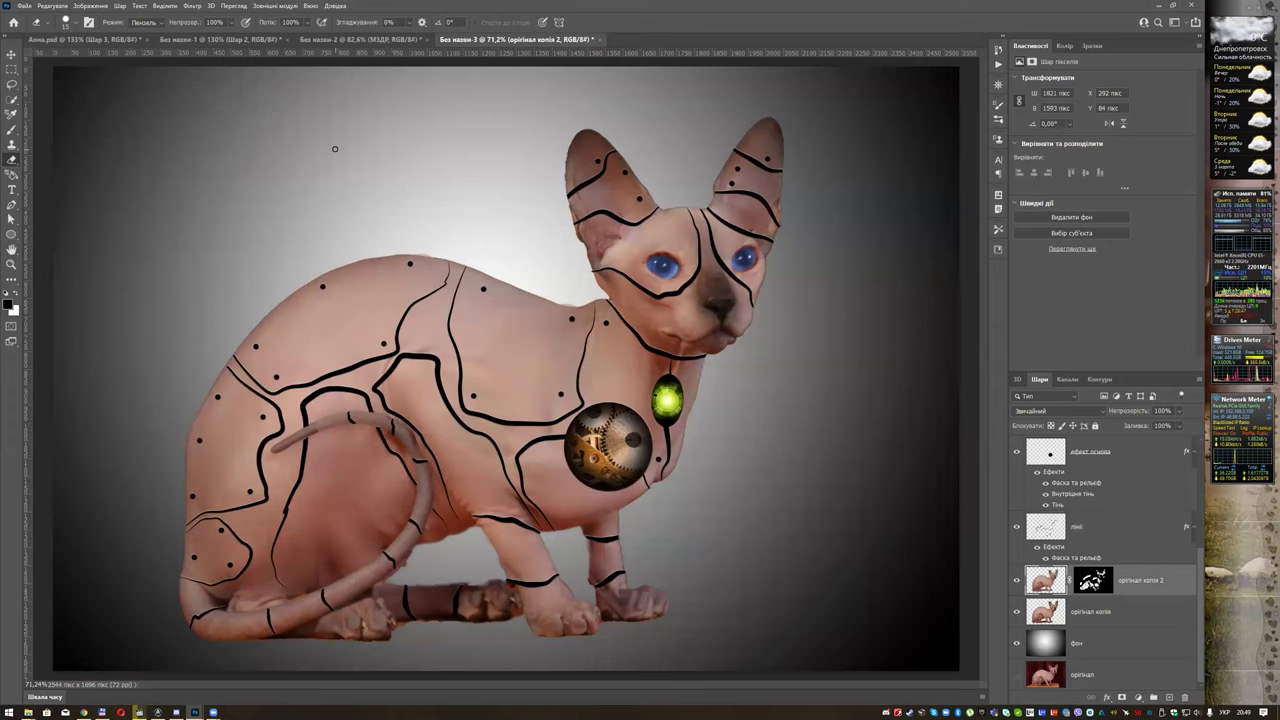